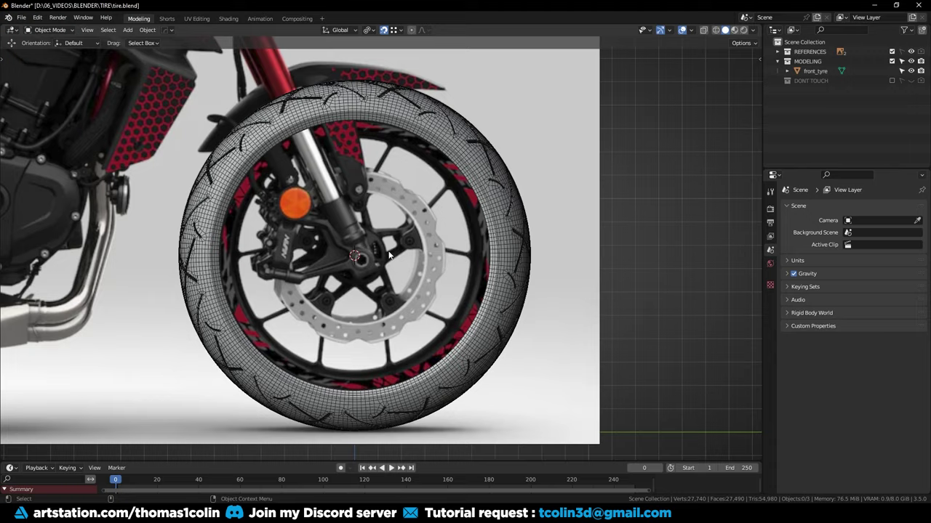
Add a cylinder with 100 vertices at the wheel centre and rotate it 90° about the Y axis
key("shift+a")
mouse_move(390, 255)
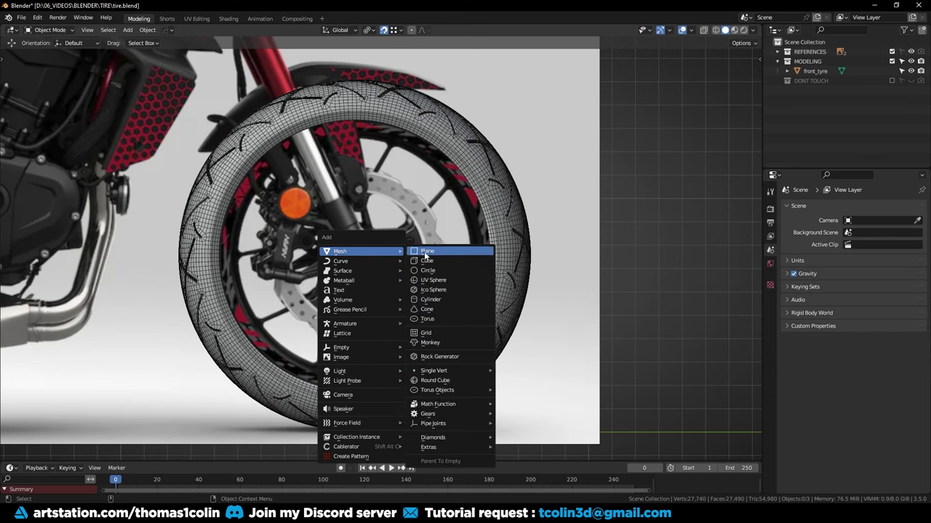
left_click(438, 300)
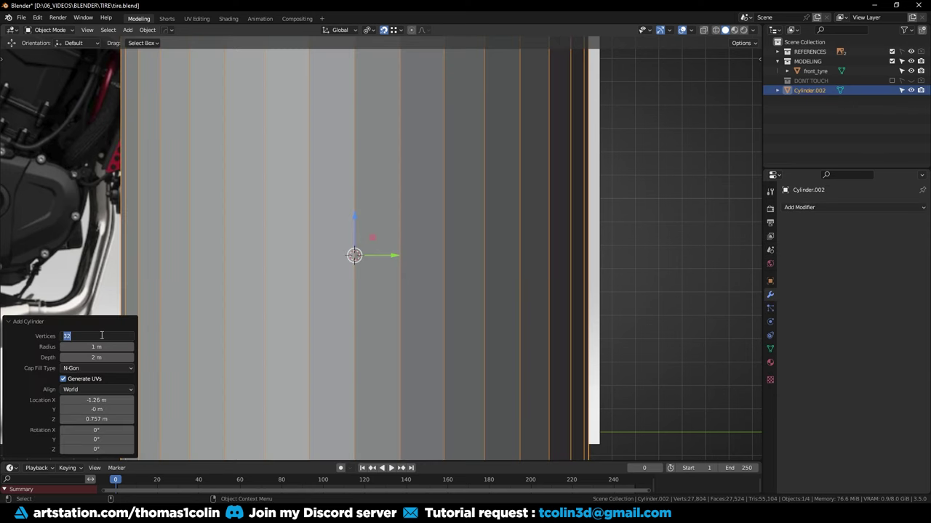
key("Return")
type("ry")
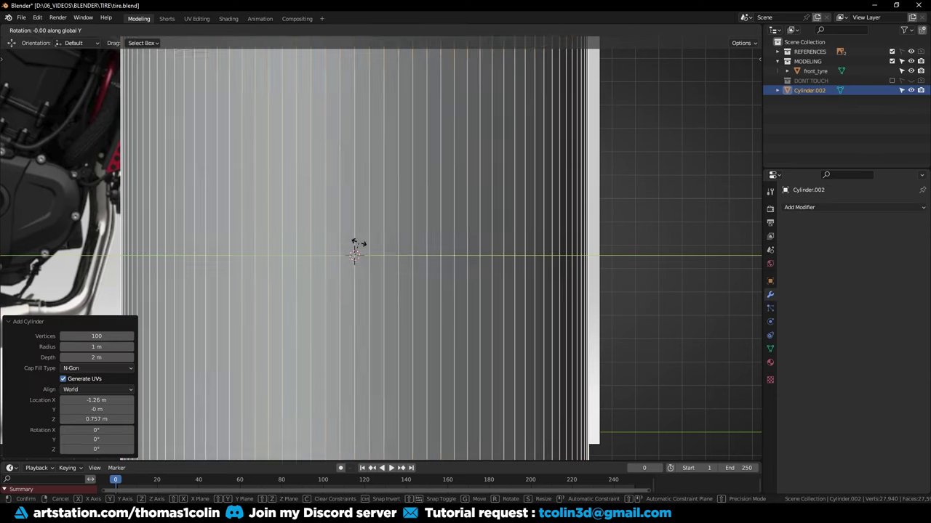
type("90")
key("Return")
With see-through display on, scale the cylinder's mesh to about 0.387 to match the brake disc's outer edge in the reference
key("alt+z")
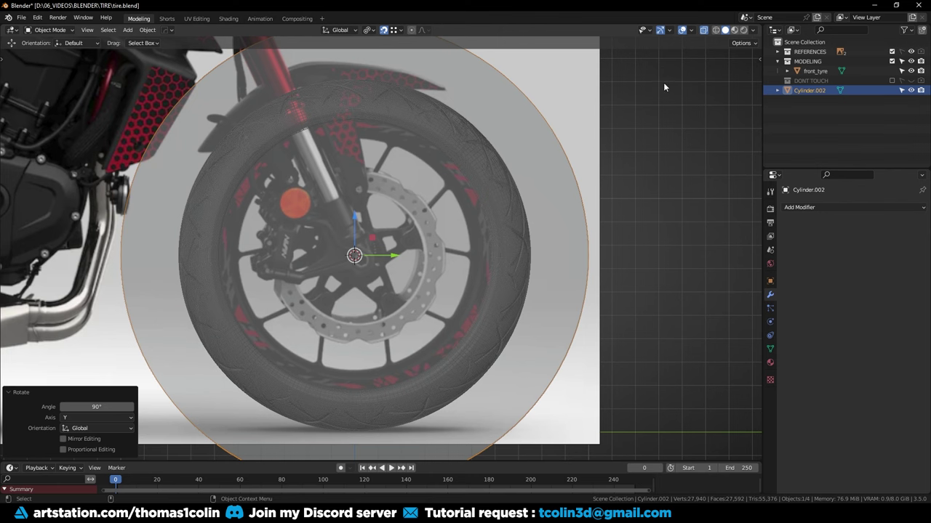
key("s")
right_click(657, 91)
key("Tab")
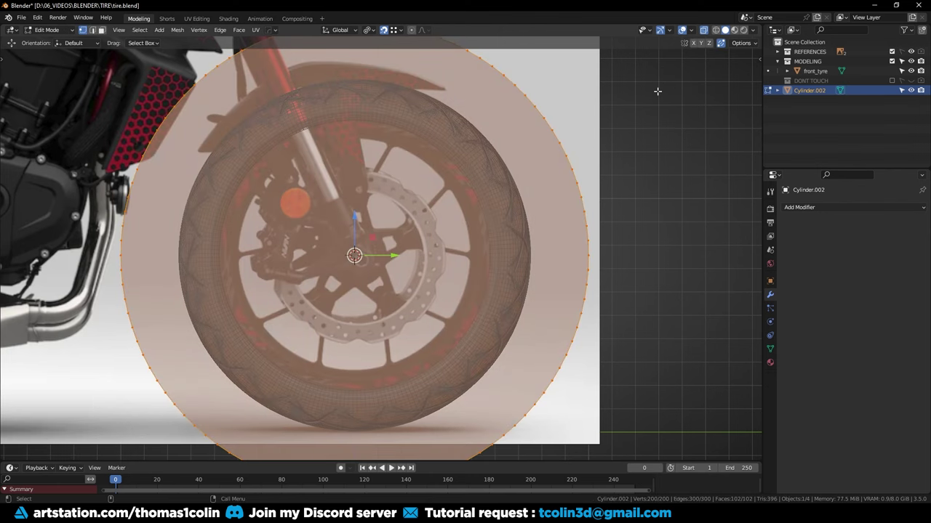
key("s")
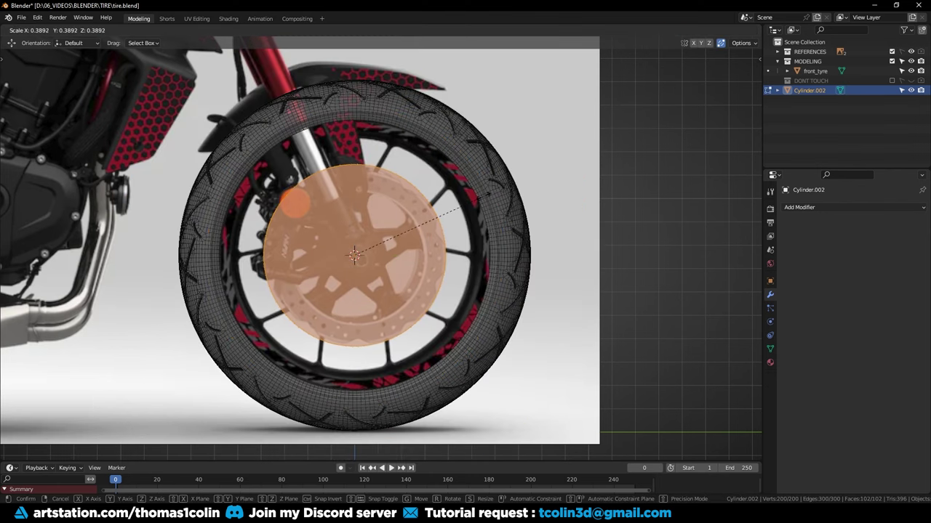
left_click(486, 194)
Delete all of the cylinder's geometry except the front cap face
scroll(406, 252, "up", 4)
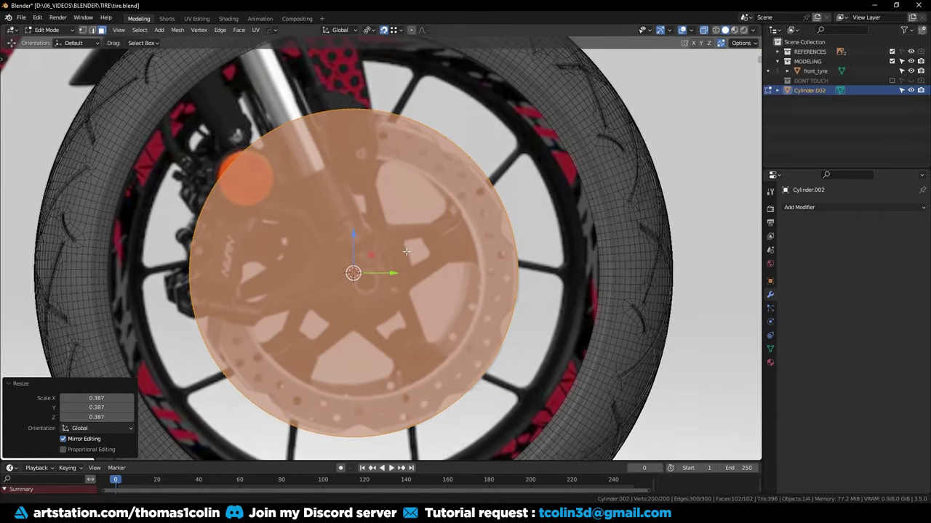
middle_click_drag(369, 231, 412, 252)
key("alt+z")
key("2")
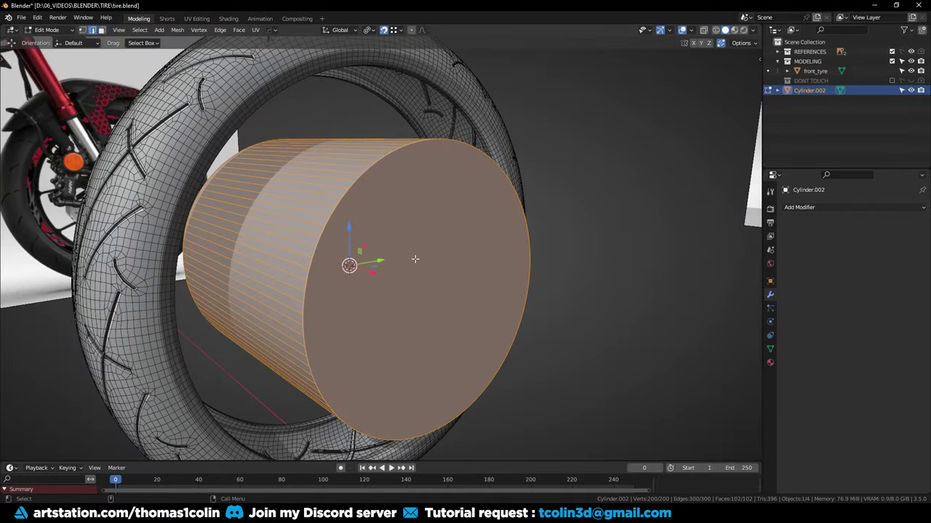
left_click(415, 259)
key("ctrl+i")
key("x")
left_click(415, 248)
key("Tab")
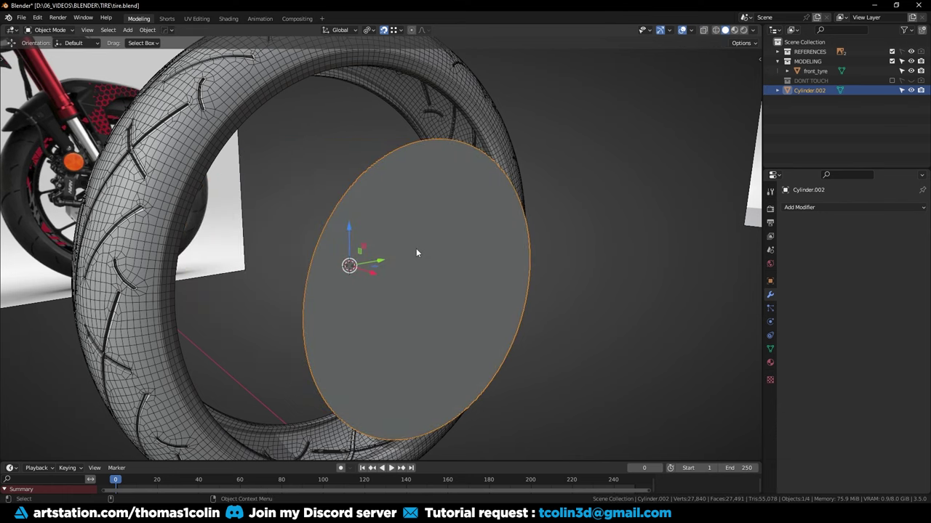
Set the disc's origin to its geometry and snap the disc to the 3D cursor
key("shift+s")
key("q")
left_click(411, 287)
key("shift+s")
left_click(412, 248)
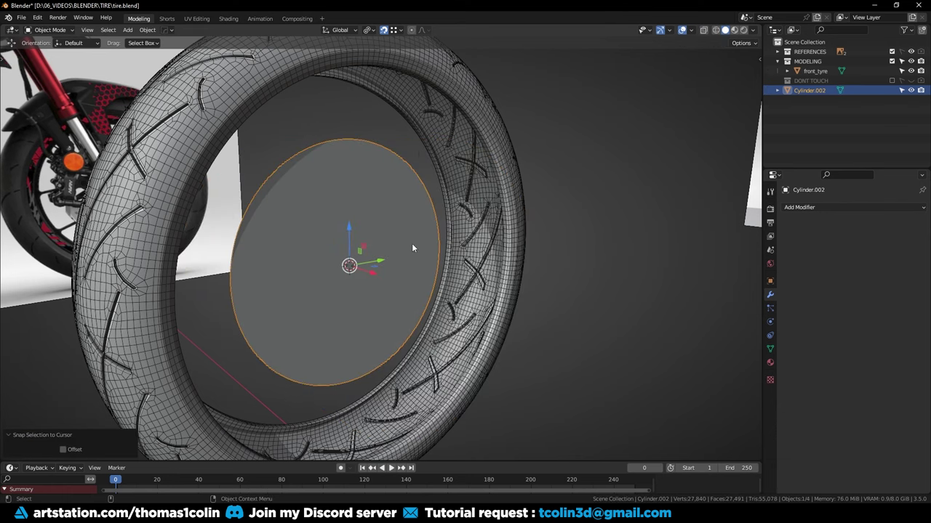
left_click(595, 243)
left_click(397, 244)
Inset the disc face by about 0.094 m to the reference rotor's inner edge and delete the inner face
key("KP_3")
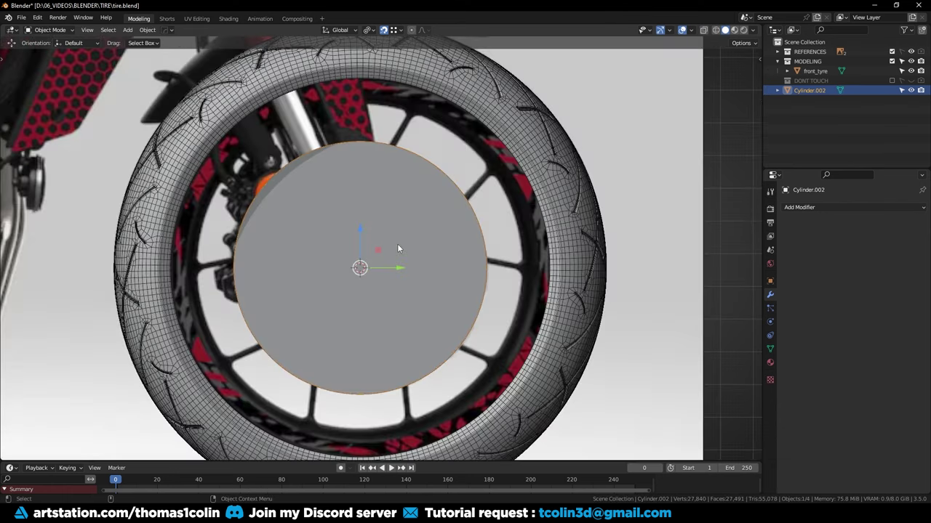
key("alt+z")
scroll(413, 247, "up", 2)
key("Tab")
key("a")
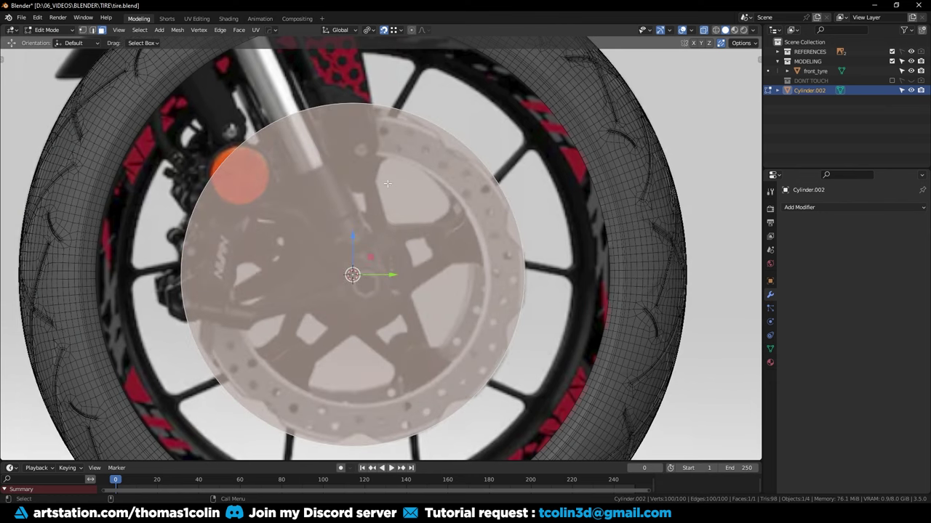
key("i")
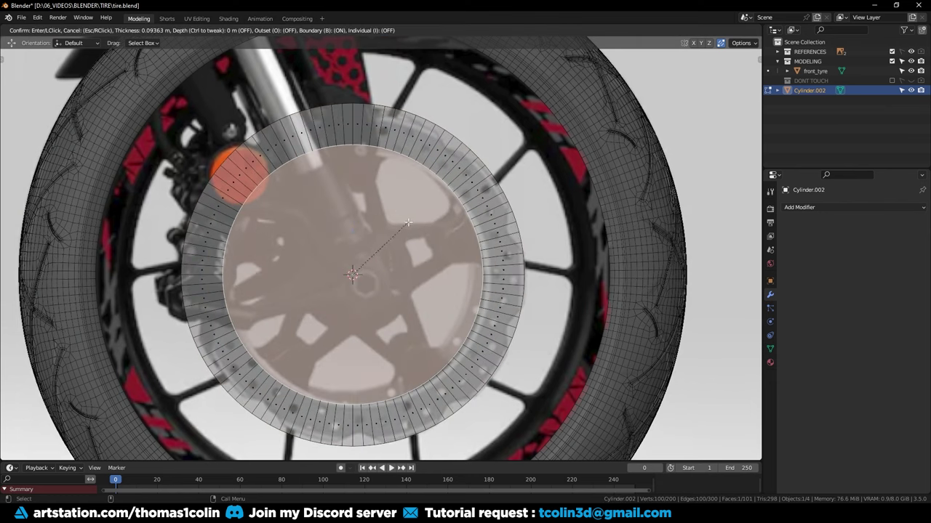
left_click(409, 223)
key("x")
left_click(409, 223)
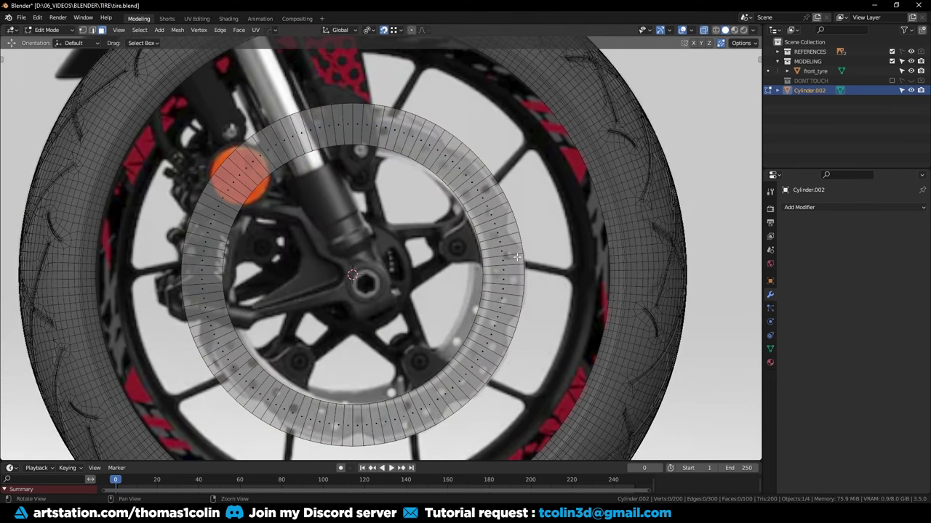
Delete all of the ring except a ten-face segment centred on the side facing the front of the wheel
middle_click_drag(518, 305, 396, 306, "shift")
scroll(393, 269, "up", 2)
scroll(394, 270, "up", 1)
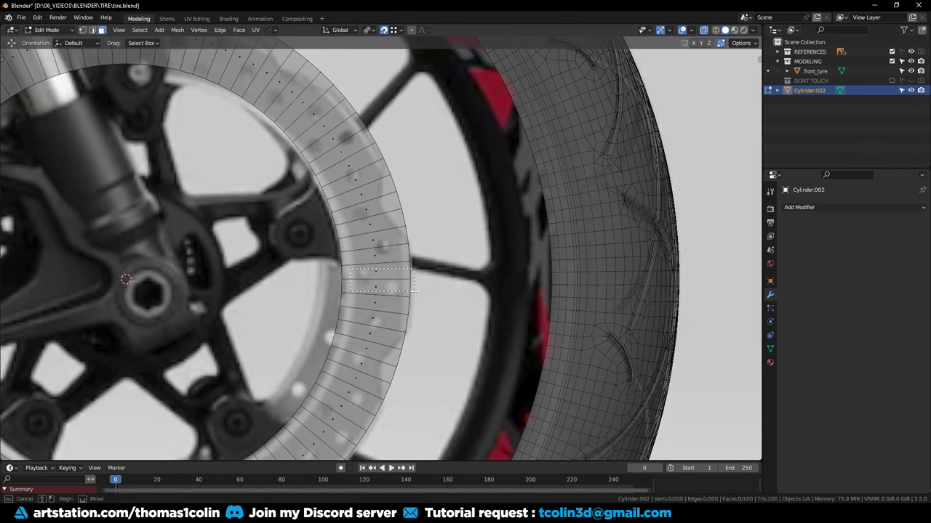
left_click(396, 269)
left_click(398, 287, "shift")
key("ctrl+KP_Add")
key("ctrl+i")
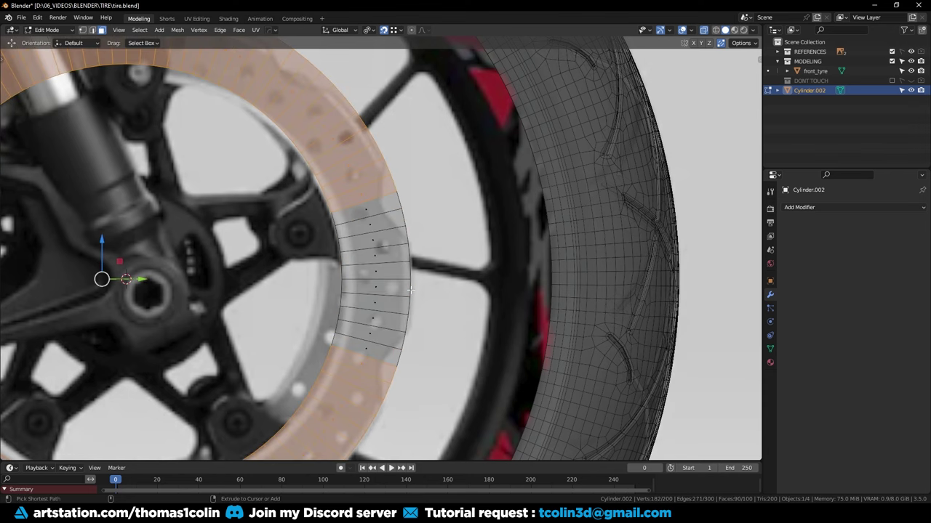
key("x")
left_click(409, 291)
Knife-cut the rotor's wavy outline across the segment's upper outer corner and slide the third cut vertex onto the outline
scroll(407, 291, "up", 5)
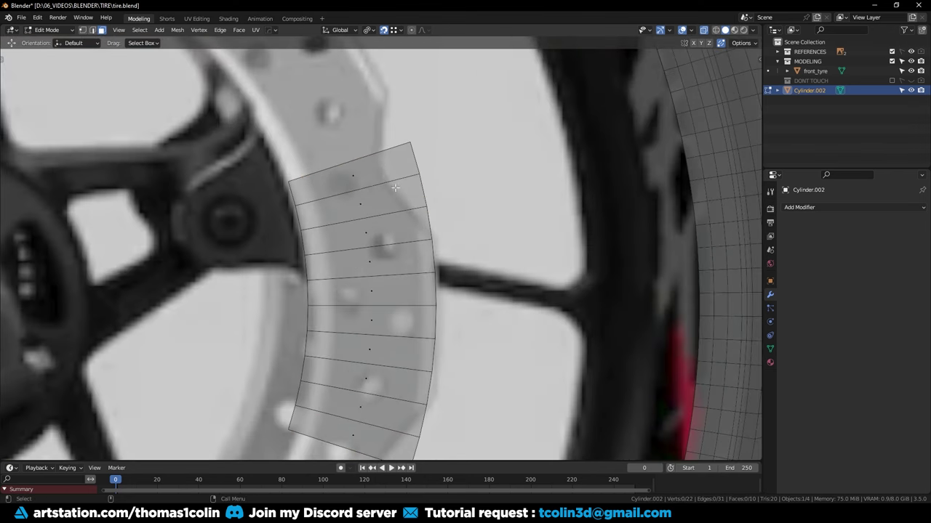
key("k")
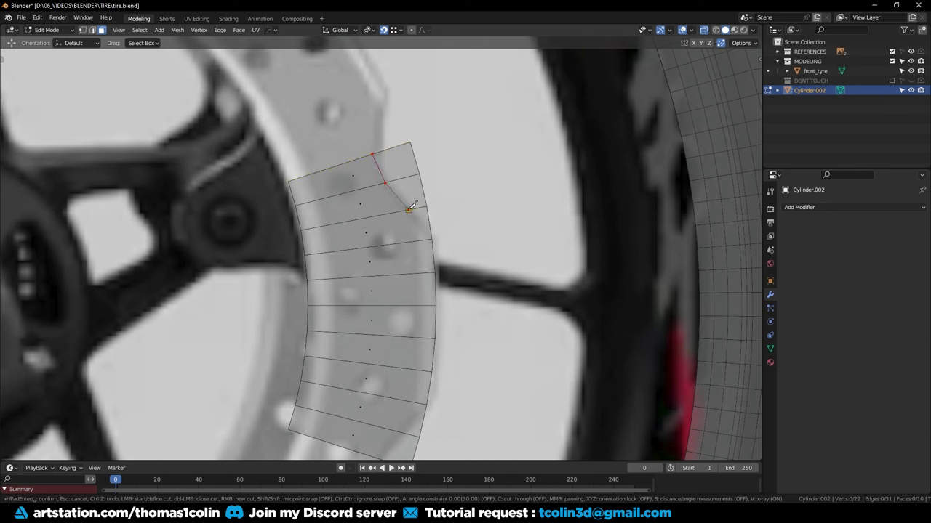
left_click(431, 239)
key("Return")
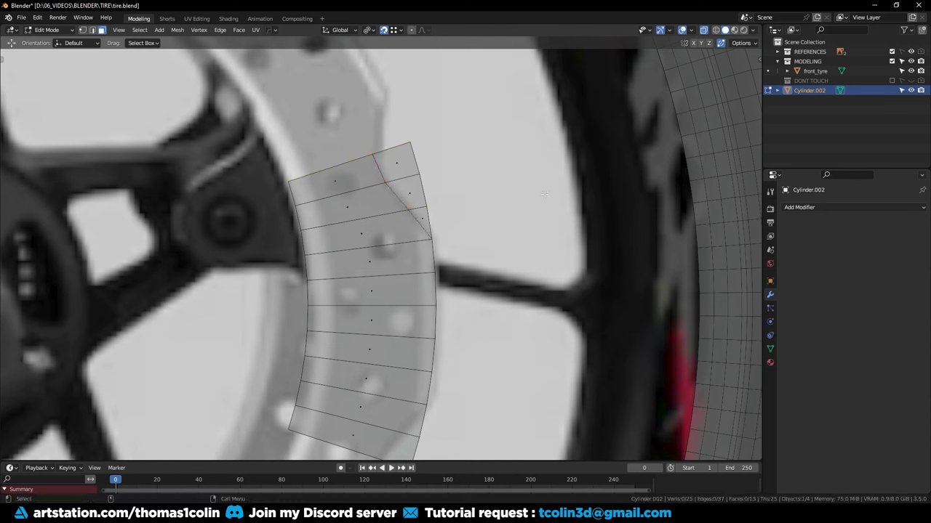
key("shift+v")
left_click(406, 211)
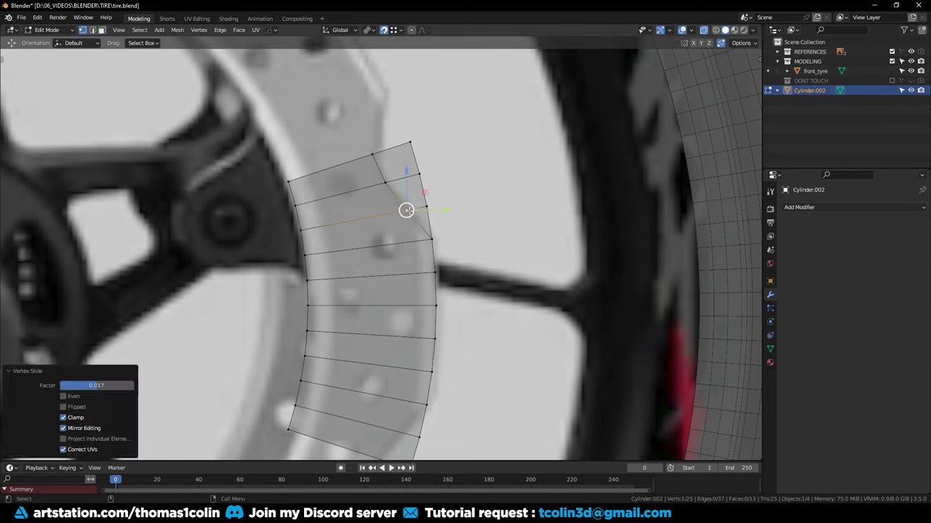
Delete the three faces outside the knife cut on the segment's upper corner
key("3")
left_click(400, 165)
key("x")
left_click(456, 237)
middle_click_drag(452, 237, 426, 245, "ctrl")
Mirror the segment's upper half onto its lower half with bisect on the X axis and apply the mirror modifier
key("Tab")
key("alt+x")
left_click(129, 173)
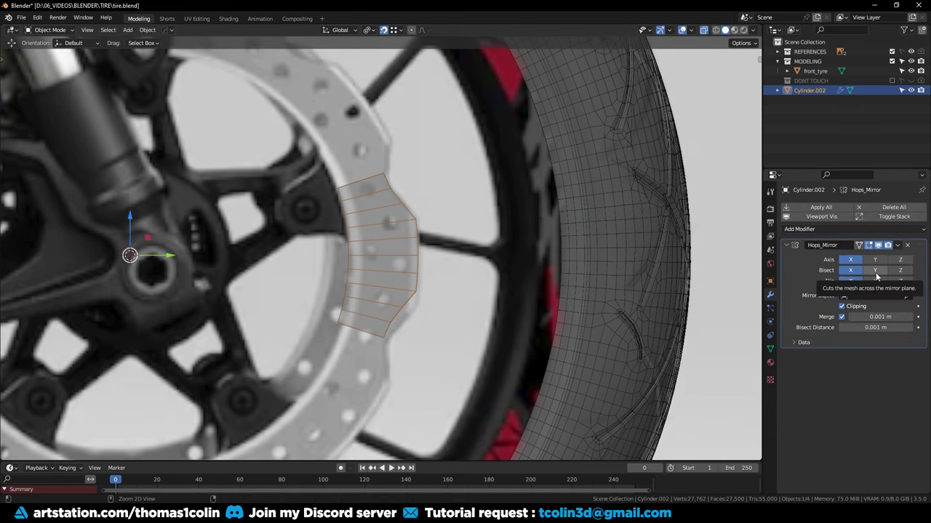
key("ctrl+a")
Add three evenly spaced loop cuts along the length of the segment without sliding them
key("Tab")
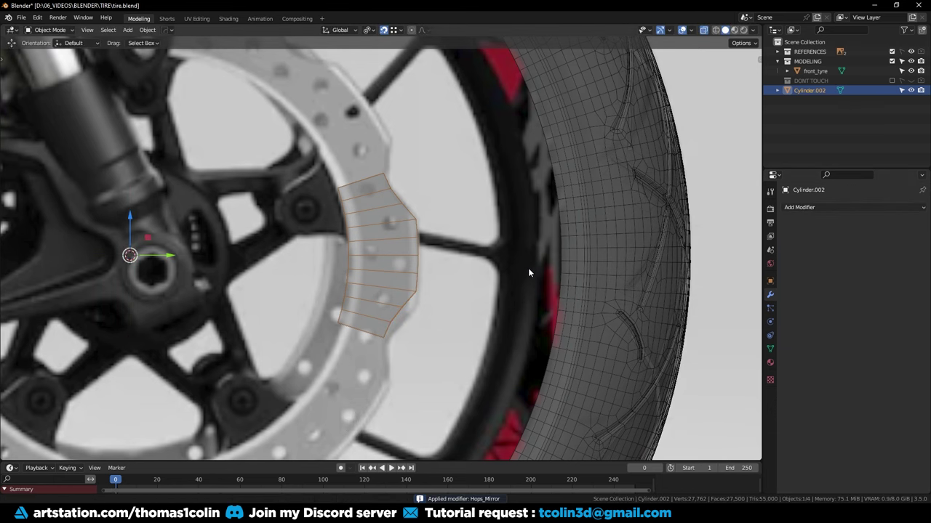
key("KP_Decimal")
key("2")
key("ctrl+r")
scroll(380, 216, "up", 2)
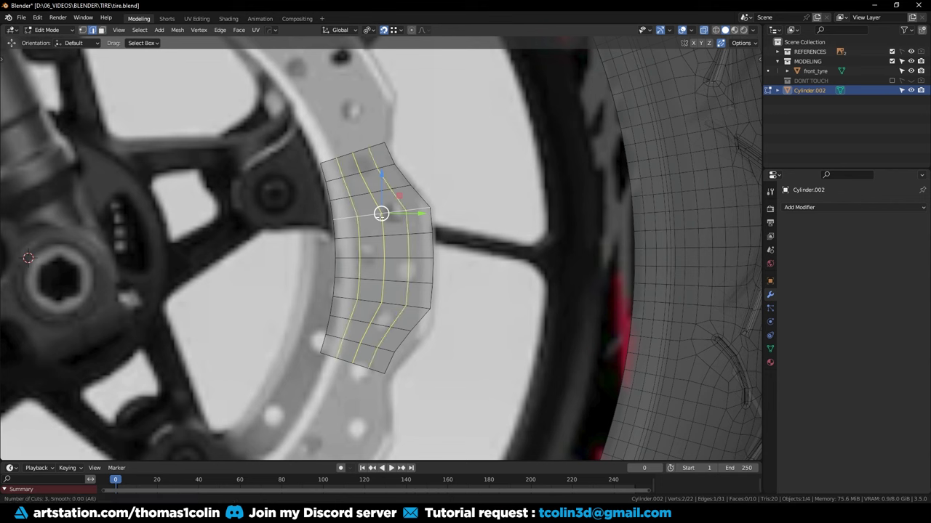
left_click(380, 216)
right_click(380, 217)
Create a radial array of 10 segments around the Z axis, apply it and remove the Radial Displace modifier
key("Tab")
key("q")
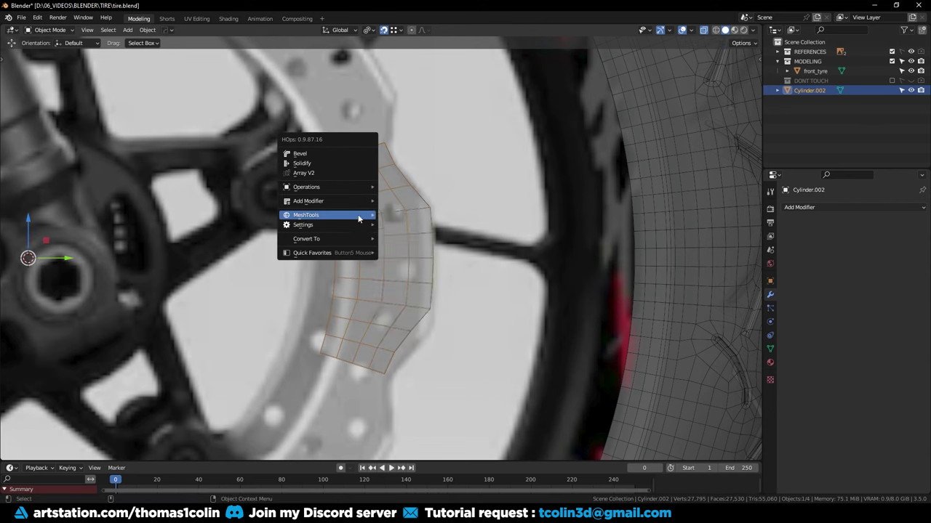
mouse_move(358, 214)
left_click(412, 262)
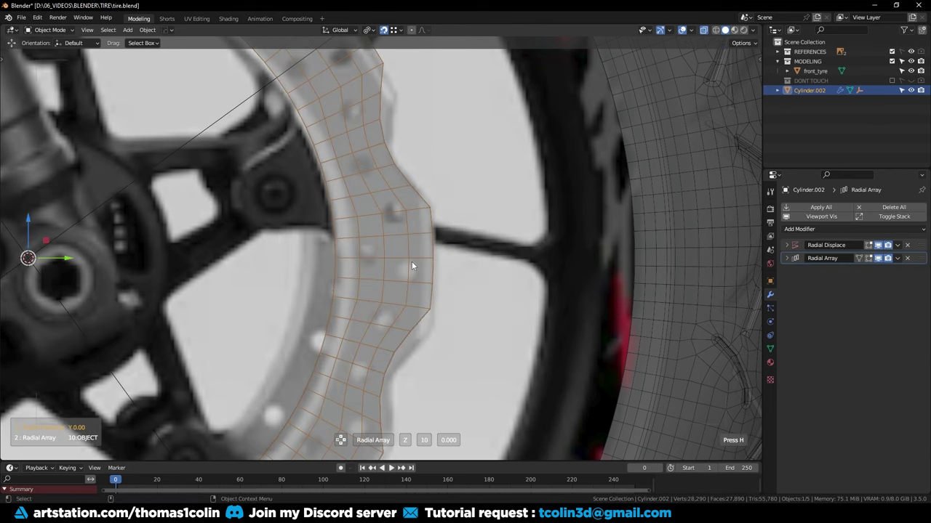
left_click(411, 261)
key("ctrl+a")
left_click(907, 246)
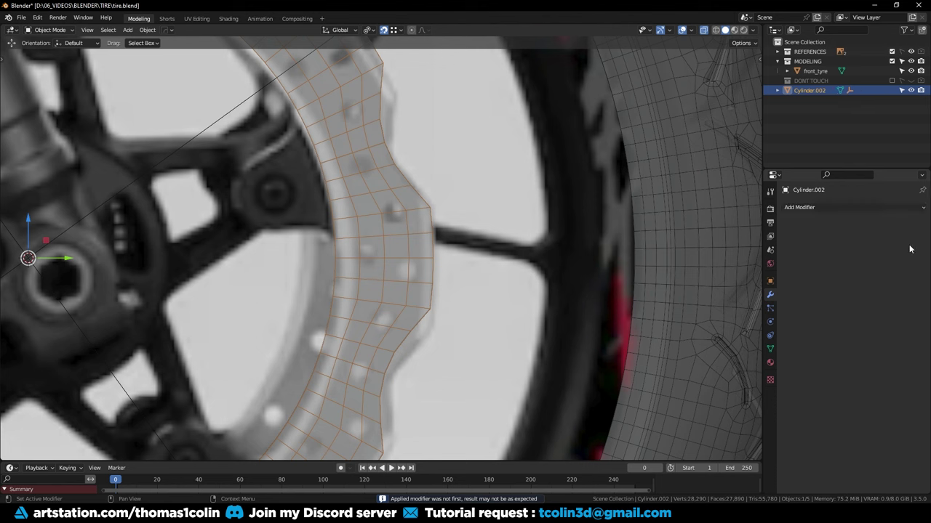
Merge all of the ring's vertices by distance at 0.0001 m and clear the selection
key("Tab")
key("1")
key("a")
key("m")
left_click(381, 220)
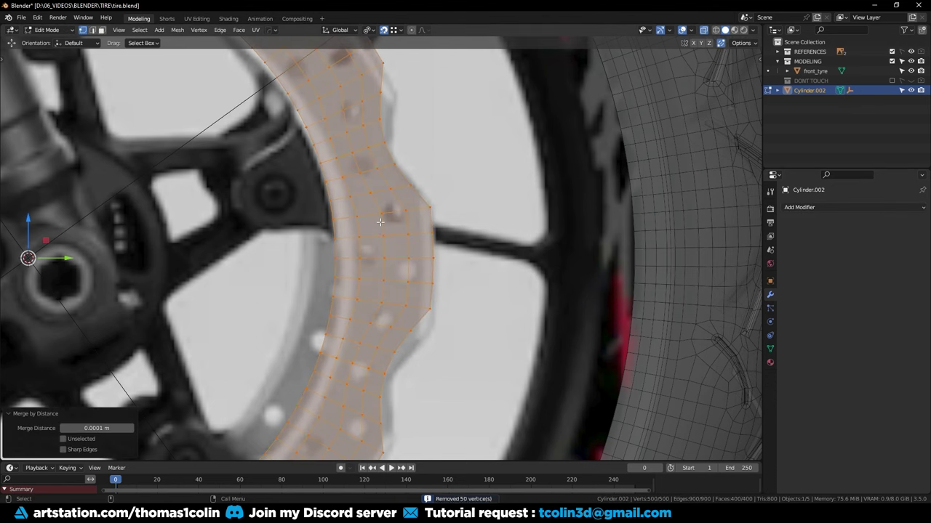
key("alt+a")
Inset the two four-face patches at the segment's upper and lower ends and shape them into circles
key("alt+z")
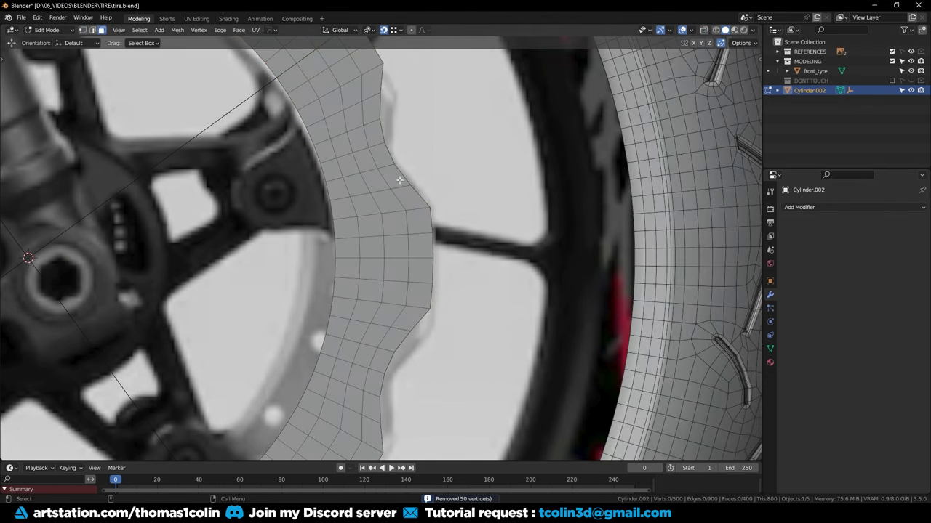
left_click_drag(355, 155, 357, 157)
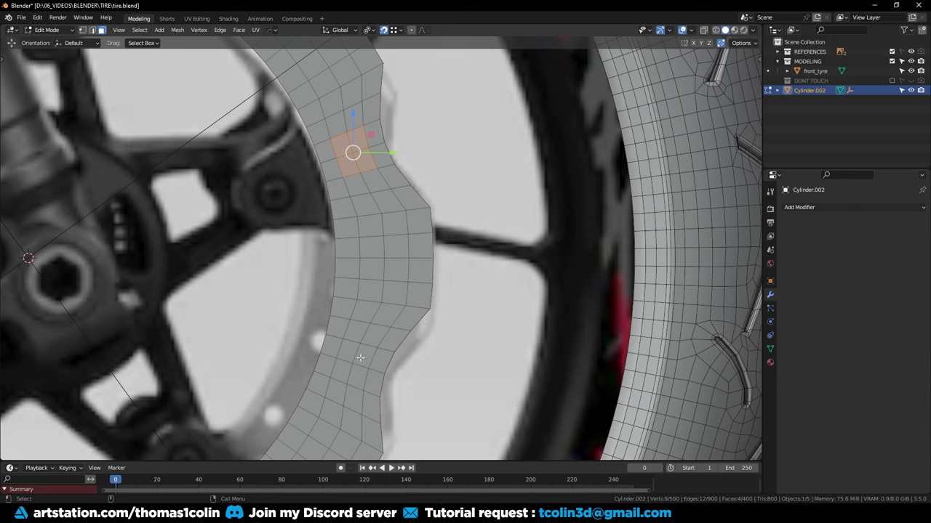
left_click_drag(356, 357, 360, 361, "shift")
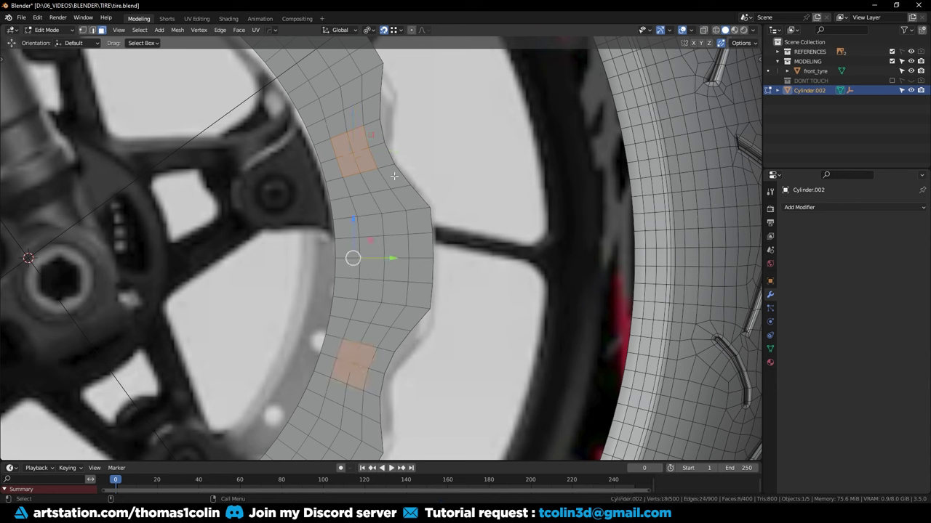
key("i")
left_click(354, 142)
right_click(354, 142)
mouse_move(355, 130)
left_click(394, 139)
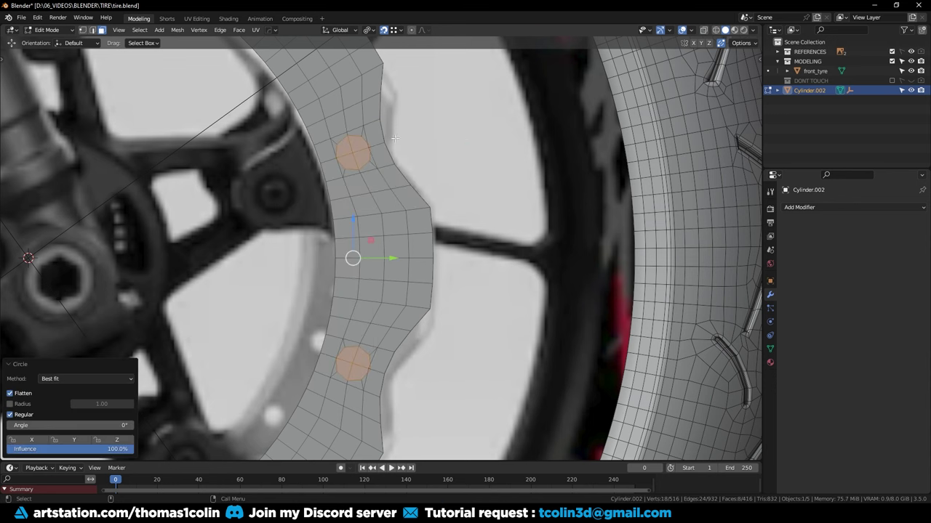
Scale the two circles to about 0.75 and delete their faces to open two holes in the rotor
key("s")
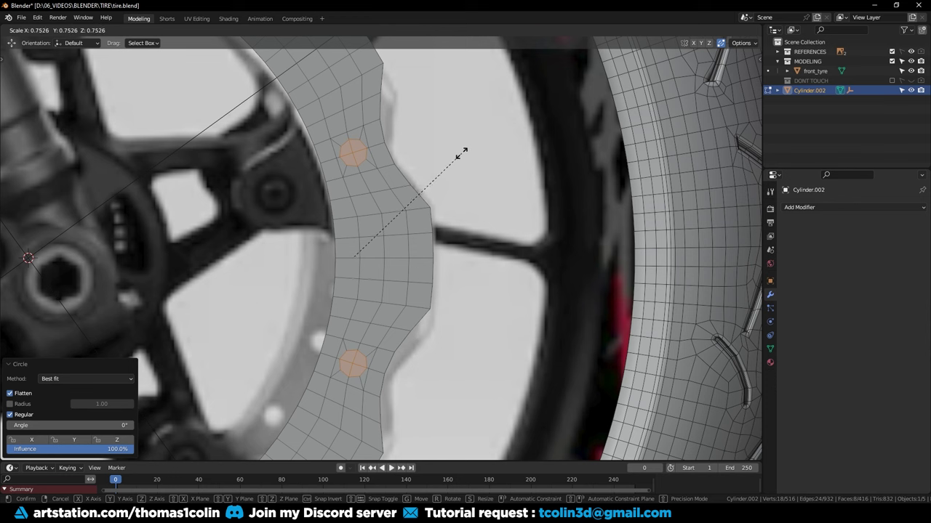
left_click(461, 153)
key("x")
left_click(461, 152)
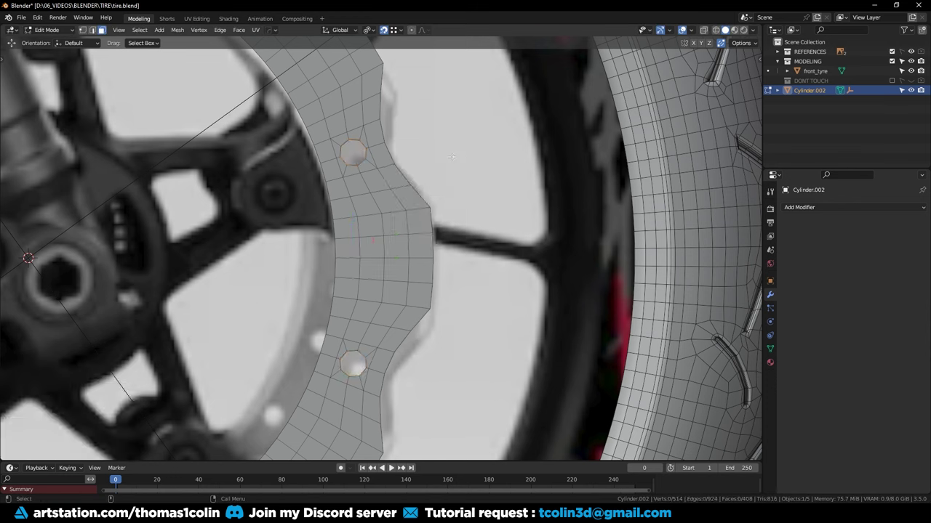
Delete all of the ring's faces except those of the single segment between the two drilled holes
key("b")
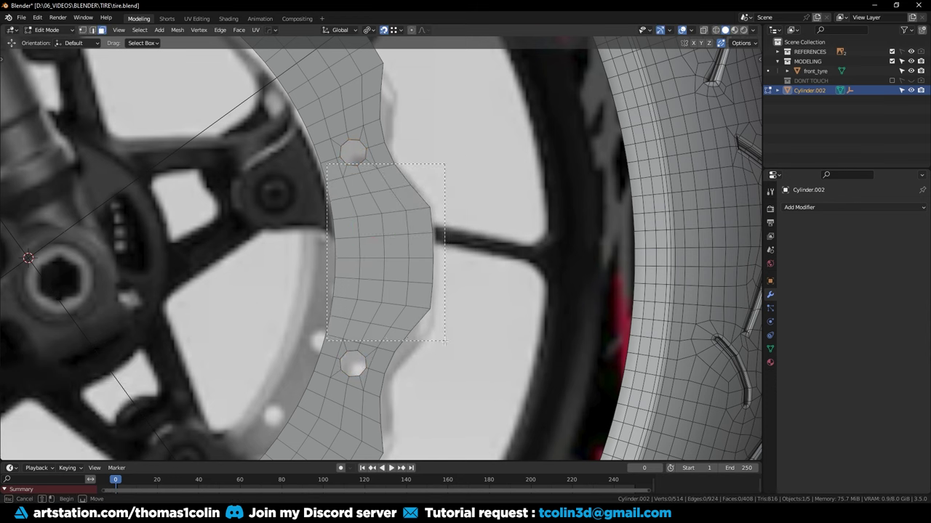
left_click_drag(445, 351, 447, 353)
key("ctrl+i")
key("x")
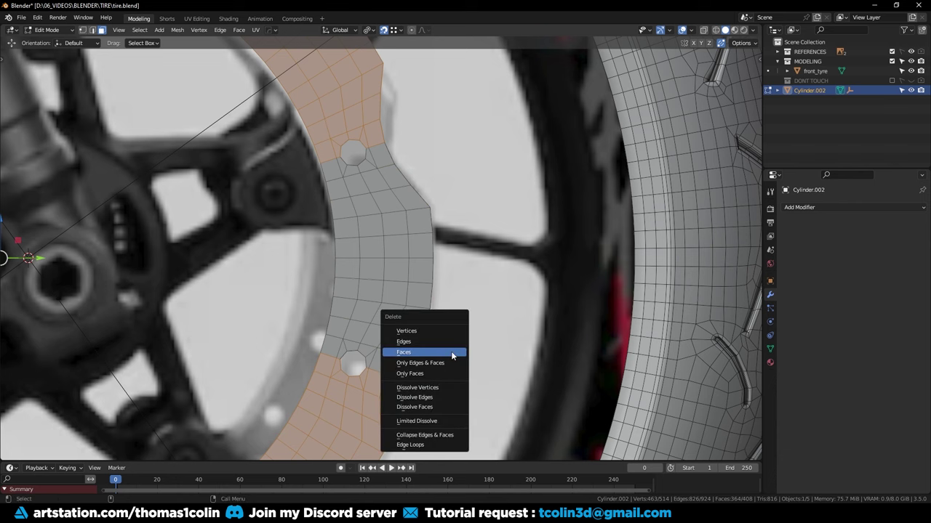
left_click(451, 352)
See through the mesh and slide the vertex beside the upper reference hole toward the inner rim by a factor of about 0.343
key("alt+z")
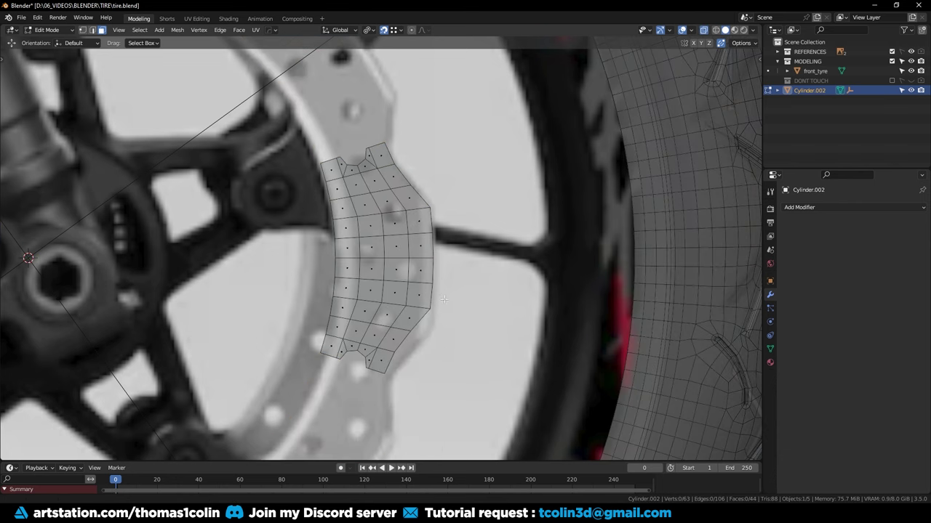
scroll(436, 276, "up", 4)
left_click(381, 184)
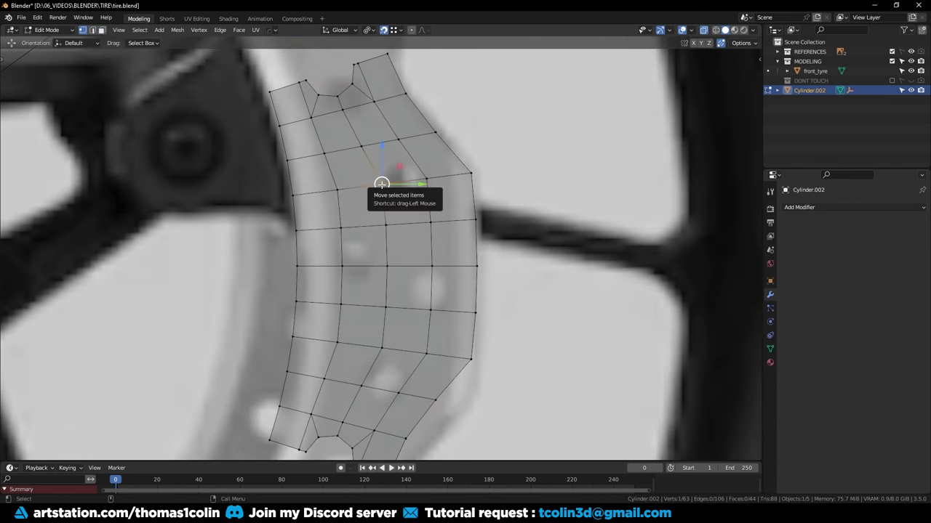
key("shift+v")
left_click(366, 184)
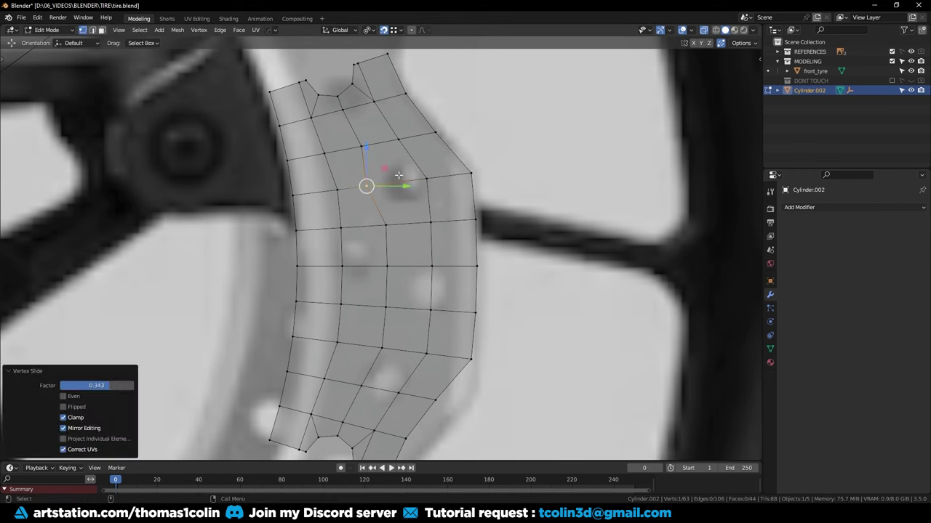
Inset the four faces around the upper reference hole by about 0.01 m and delete the inner faces
key("3")
left_click_drag(380, 151, 454, 208)
key("i")
left_click(433, 172)
key("x")
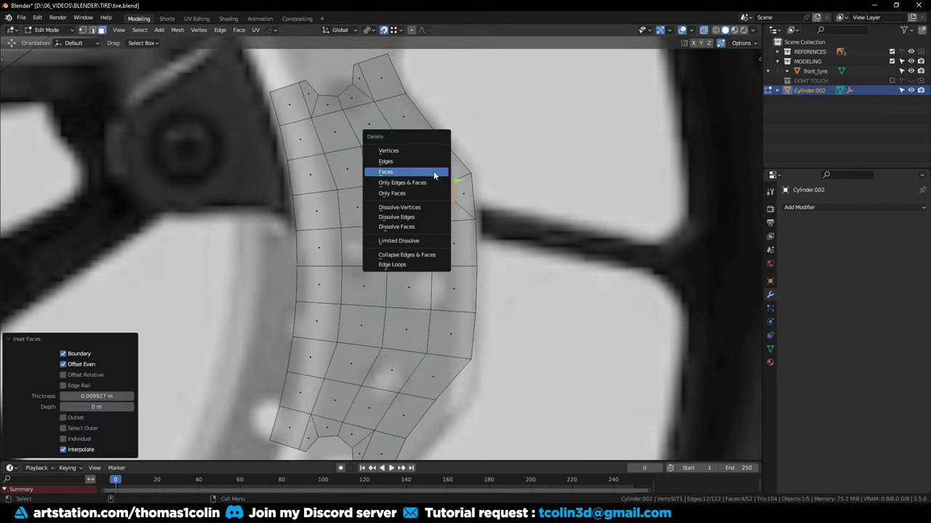
left_click(434, 173)
Shape the upper opening's edge loop into a circle, scale it to about 0.709 and fit it over the reference hole
key("2")
left_click(415, 156, "alt")
right_click(413, 158)
mouse_move(413, 140)
left_click(459, 150)
key("s")
left_click(503, 168)
key("g")
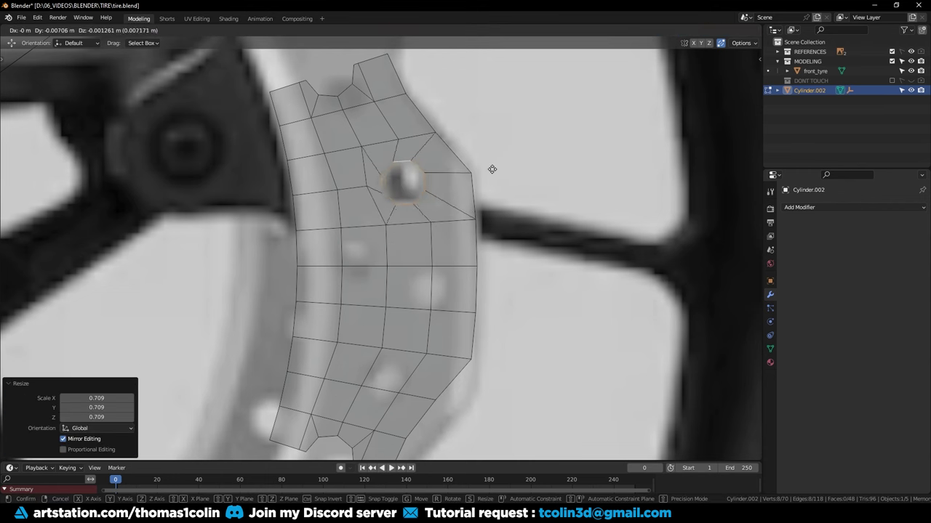
left_click(493, 170)
key("s")
left_click(520, 164)
left_click_drag(441, 181, 442, 181)
Inset the four faces around the middle reference hole near the inner rim and delete the inner faces
key("3")
left_click_drag(309, 236, 374, 294)
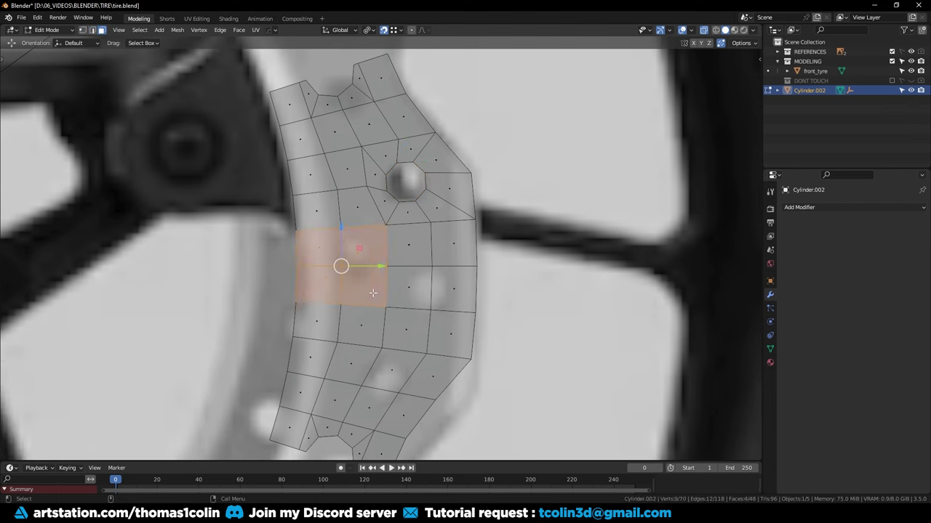
key("i")
key("x")
Make the opening near the inner rim circular, scale it to about 0.686 and adjust it onto the reference hole
key("2")
left_click(355, 242, "alt")
right_click(355, 241)
left_click(400, 158)
key("s")
left_click(418, 246)
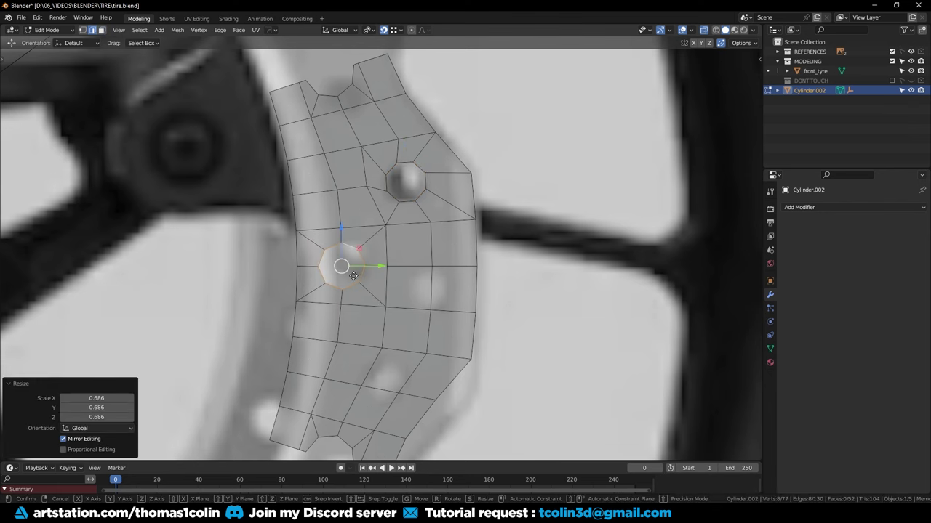
key("g")
left_click(432, 245)
key("s")
left_click(427, 246)
key("g")
left_click(427, 246)
Slide the vertex above the hole near the inner rim upward to widen the spacing around it
key("1")
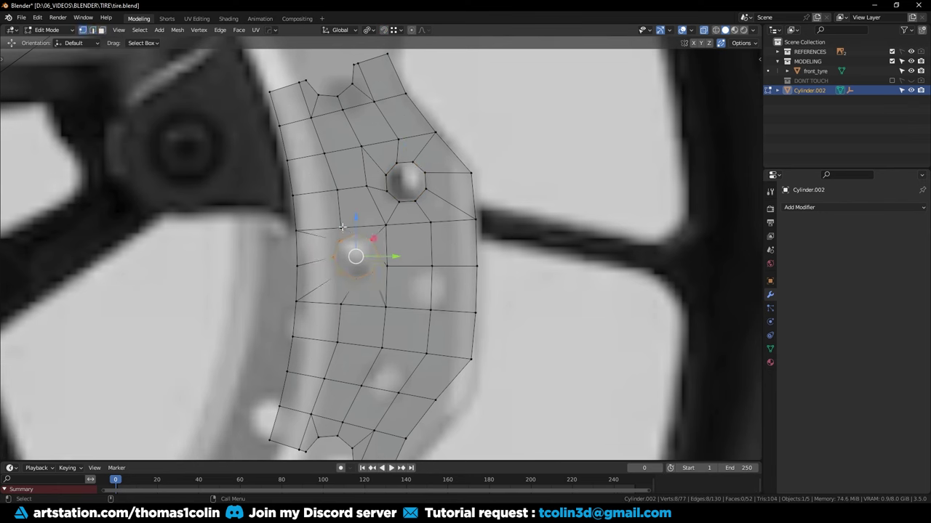
left_click(340, 228)
key("g")
key("g")
left_click(341, 216)
key("g")
key("g")
left_click(349, 214)
Inset the four faces around the middle reference hole near the outer rim and delete the inner faces
key("3")
left_click_drag(398, 275, 462, 340)
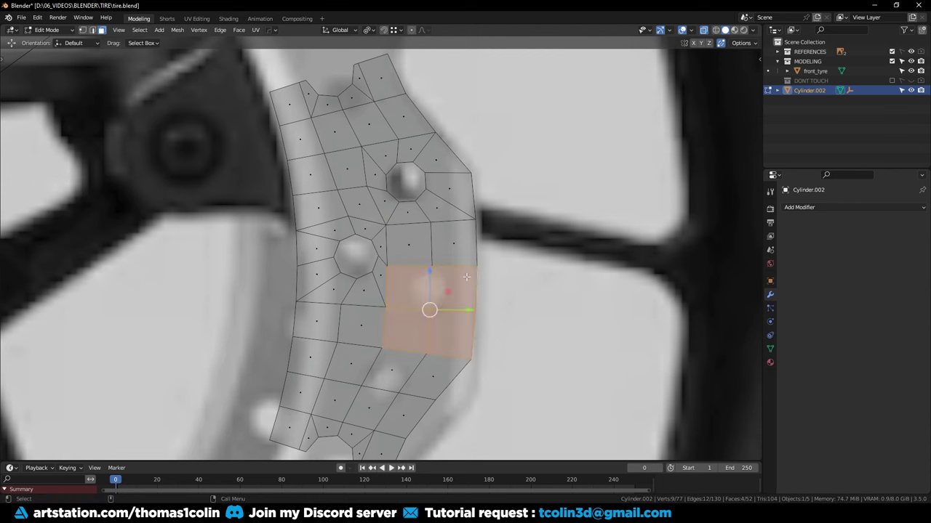
key("i")
key("x")
Make the opening near the outer rim circular, scale it to about 0.615 and move it onto the reference hole
key("2")
left_click(437, 281, "alt")
right_click(435, 280)
left_click(478, 149)
key("s")
left_click(525, 269)
key("g")
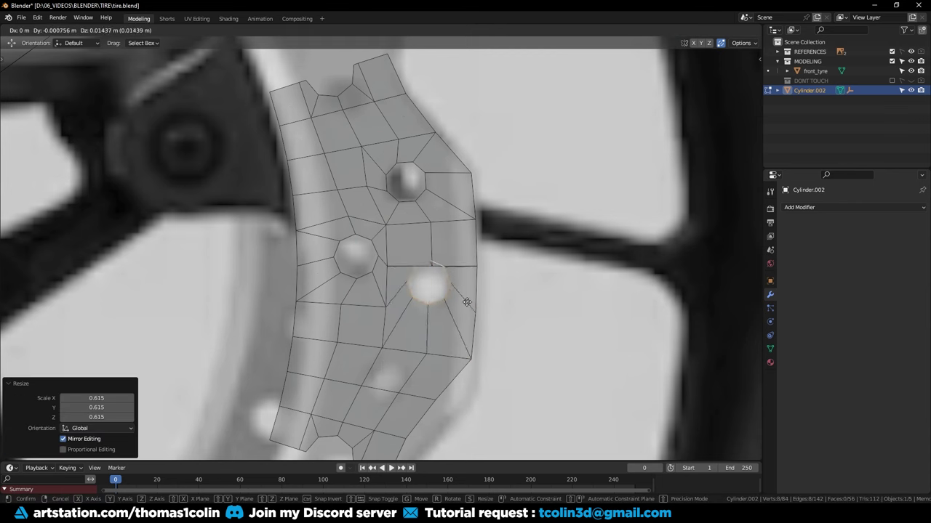
left_click(466, 311)
Slide the vertex above the hole near the outer rim upward, away from the hole
key("1")
left_click(434, 266)
key("g")
key("g")
left_click(437, 247)
Enlarge the upper hole's edge loop slightly and slide the vertex beside it toward the inner rim
key("2")
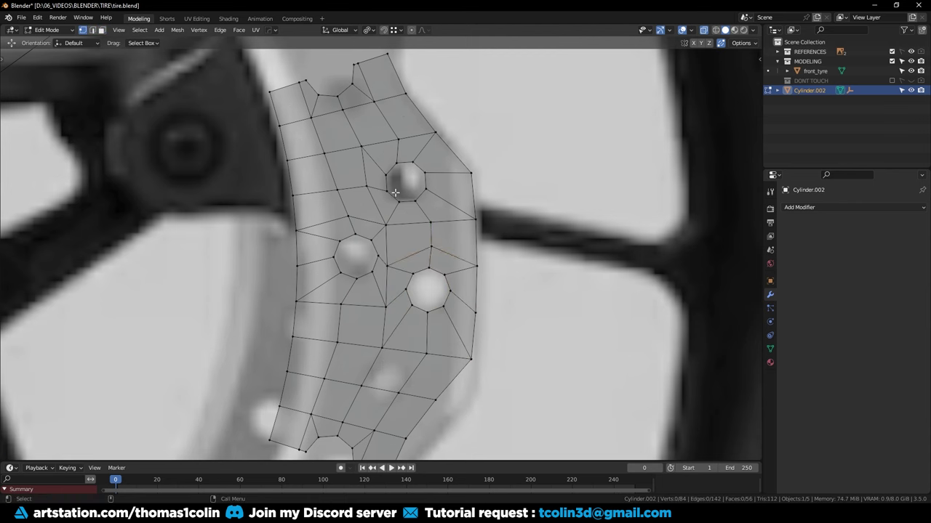
left_click(395, 195, "alt")
key("s")
left_click(585, 172)
key("alt+a")
key("1")
left_click(365, 184)
key("g")
key("g")
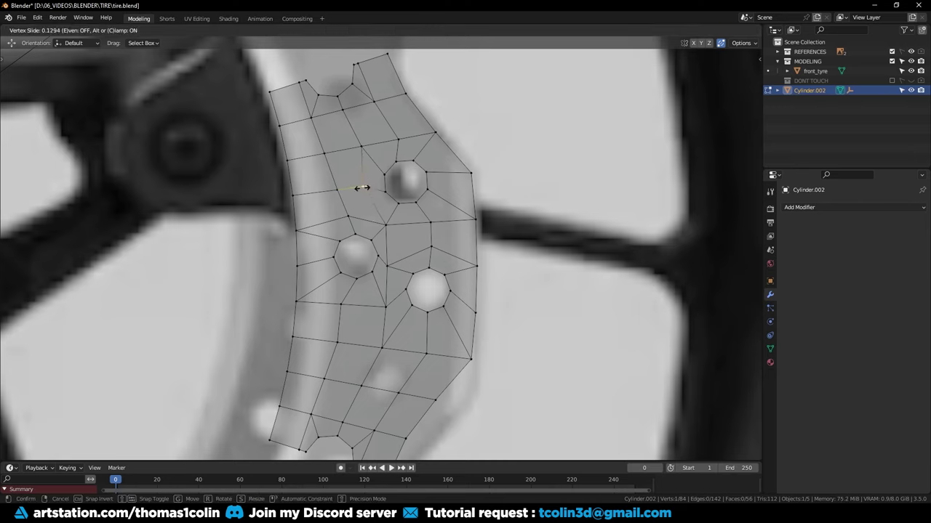
left_click(361, 189)
Slide the two vertices beside the lower reference hole toward the inner rim to make room around it
middle_click_drag(362, 374, 385, 269, "shift")
scroll(386, 269, "up", 1)
key("alt+a")
left_click(384, 287)
key("g")
key("g")
left_click(366, 276)
left_click(409, 245)
key("g")
key("g")
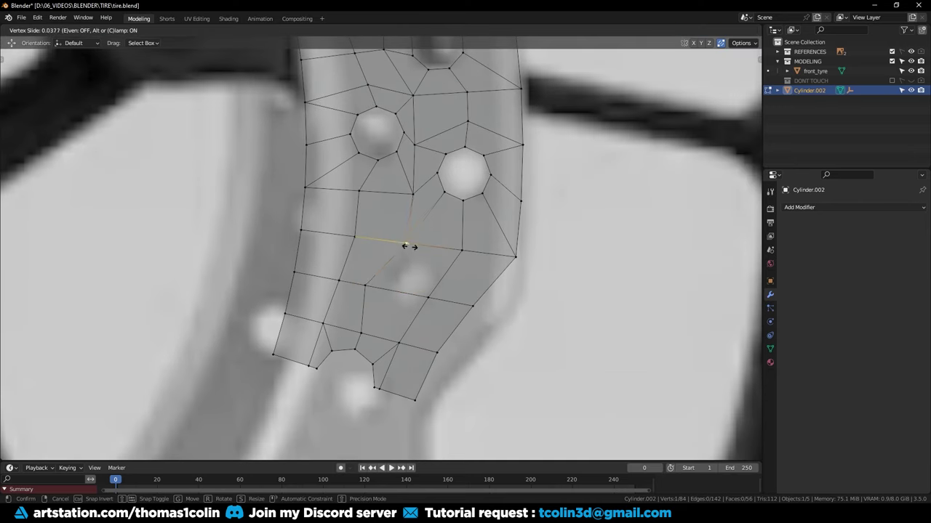
left_click(401, 246)
Inset the four faces around the lower reference hole, shape them into a circle over it and delete them
key("3")
left_click(414, 275)
key("i")
right_click(427, 276)
left_click(465, 253)
key("s")
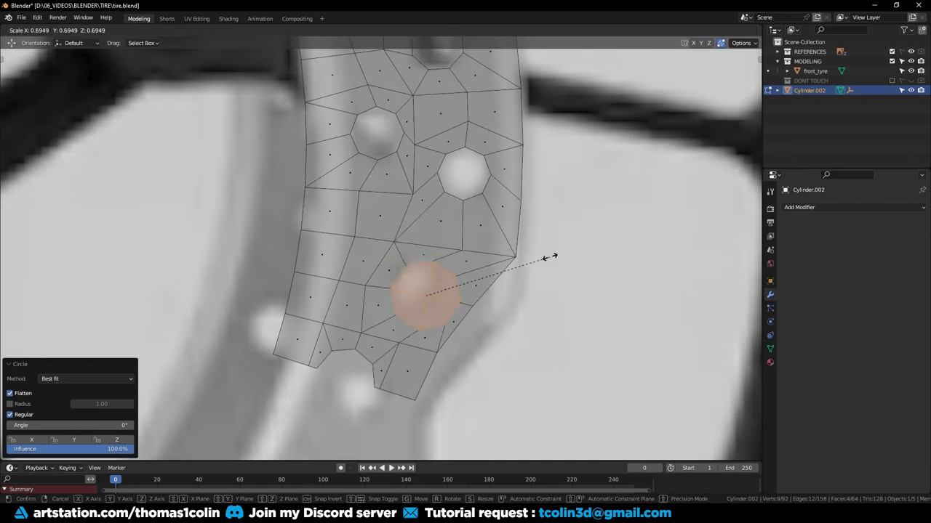
left_click(506, 269)
key("g")
left_click(498, 262)
key("x")
left_click(493, 288)
Rescale the lower hole's edge loop and nudge it onto the reference hole
key("2")
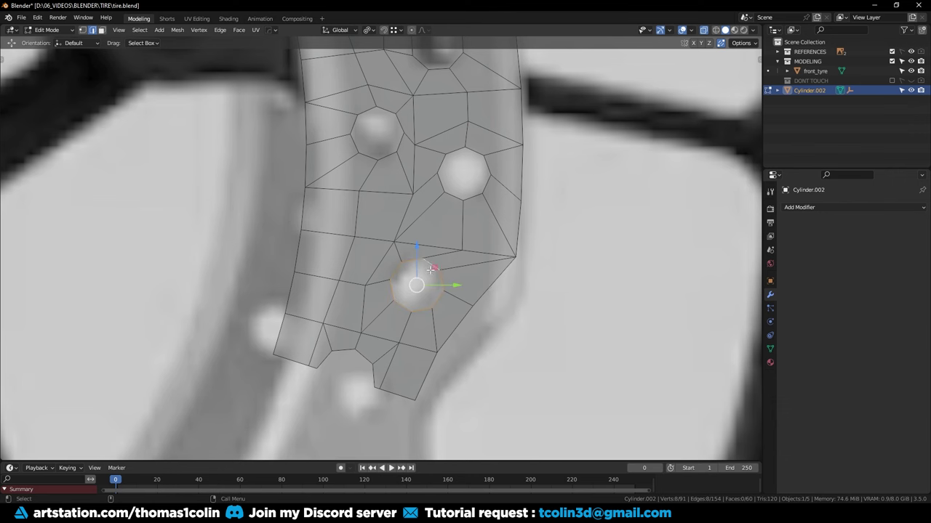
key("s")
left_click(594, 267)
key("g")
left_click(586, 284)
Slide the vertex between the two middle holes and the lower hole toward the inner rim to even out the mesh
scroll(415, 213, "down", 1)
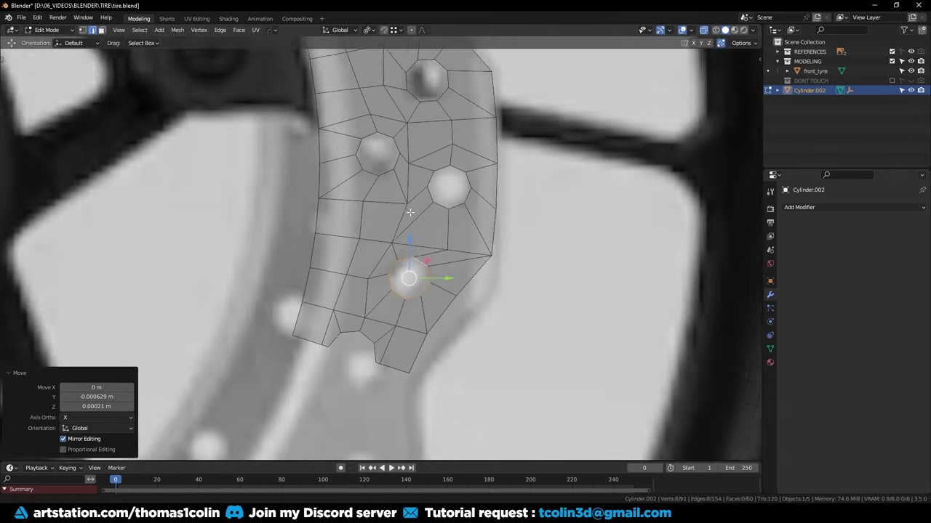
scroll(410, 212, "down", 3)
middle_click_drag(410, 212, 416, 245, "shift")
scroll(416, 245, "up", 3)
key("1")
left_click(416, 252)
key("g")
key("g")
left_click(413, 251)
key("g")
key("g")
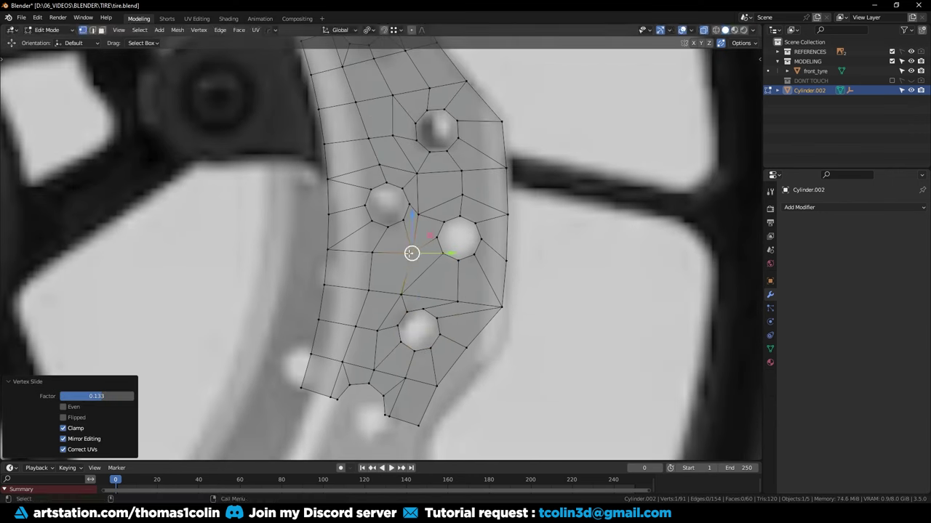
key("g")
key("g")
left_click(406, 254)
left_click(541, 134)
Create a radial array of 10 copies of the drilled segment around Z, apply it and remove the Radial Displace modifier
right_click_drag(542, 134, 510, 180, "alt")
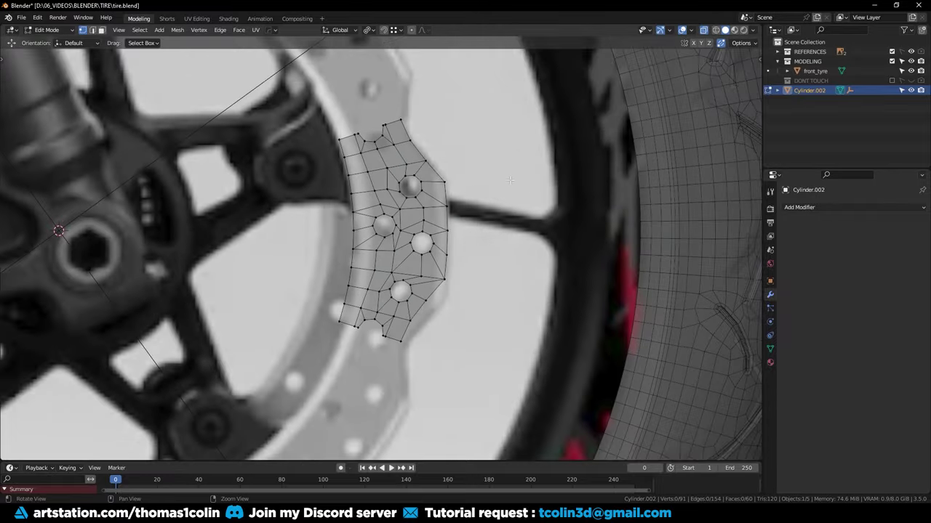
scroll(510, 179, "up", 1)
key("Tab")
key("q")
mouse_move(443, 199)
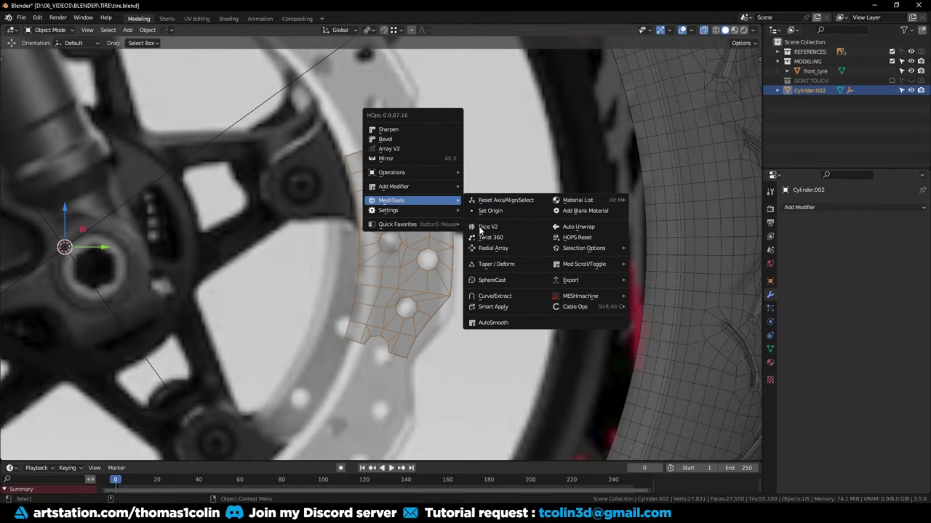
left_click(482, 248)
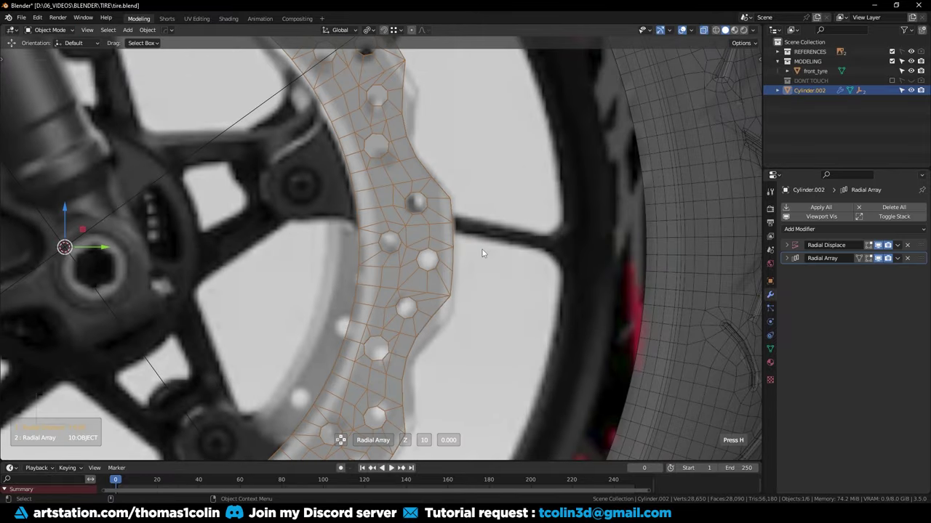
key("ctrl+a")
left_click(906, 248)
Merge all vertices of the rebuilt ring by distance at 0.0001 m and clear the selection
key("Tab")
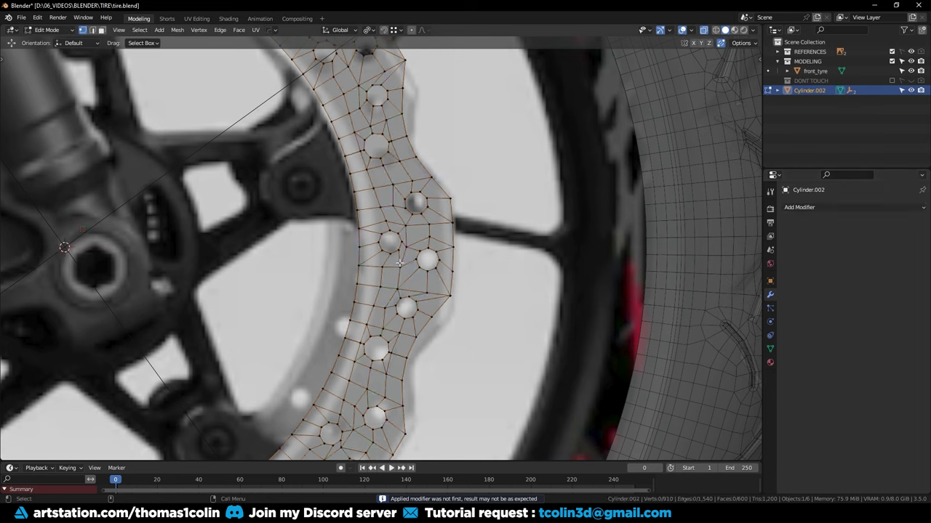
key("a")
key("m")
left_click(401, 264)
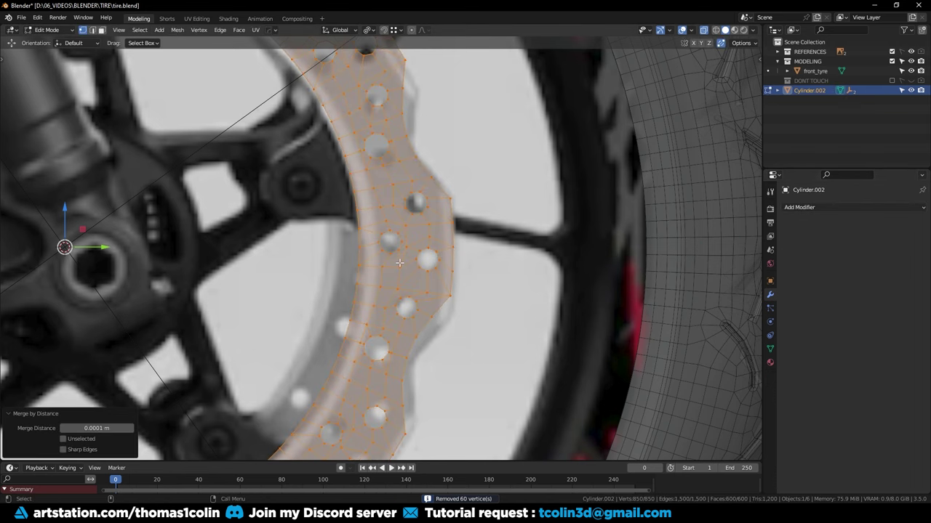
left_click(559, 228)
Preview the ring's smoothing with a level 2 Subdivision modifier
right_click_drag(559, 229, 514, 271, "alt")
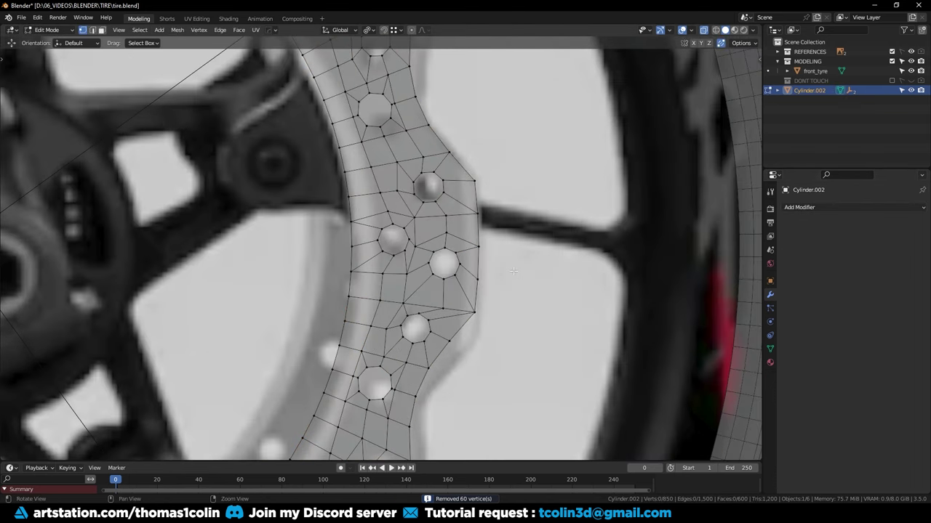
key("Tab")
key("ctrl+2")
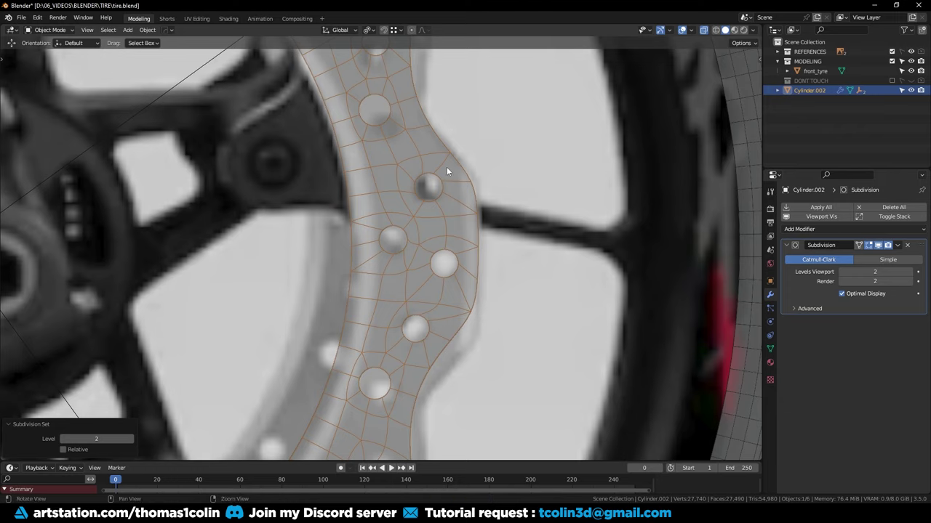
right_click_drag(446, 166, 382, 179, "alt")
key("f")
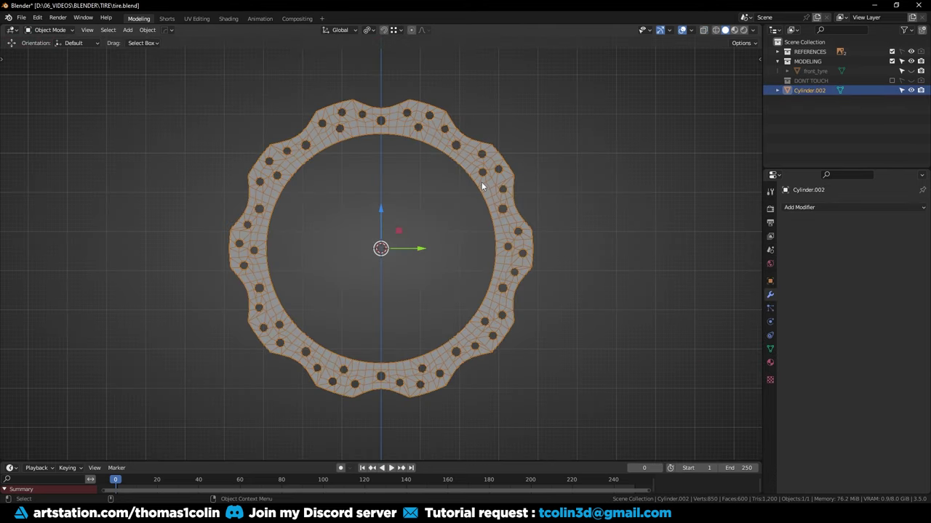
Add a Solidify modifier with 0.01 m thickness to the brake disc and apply it
middle_click_drag(481, 182, 445, 200)
scroll(446, 201, "up", 2)
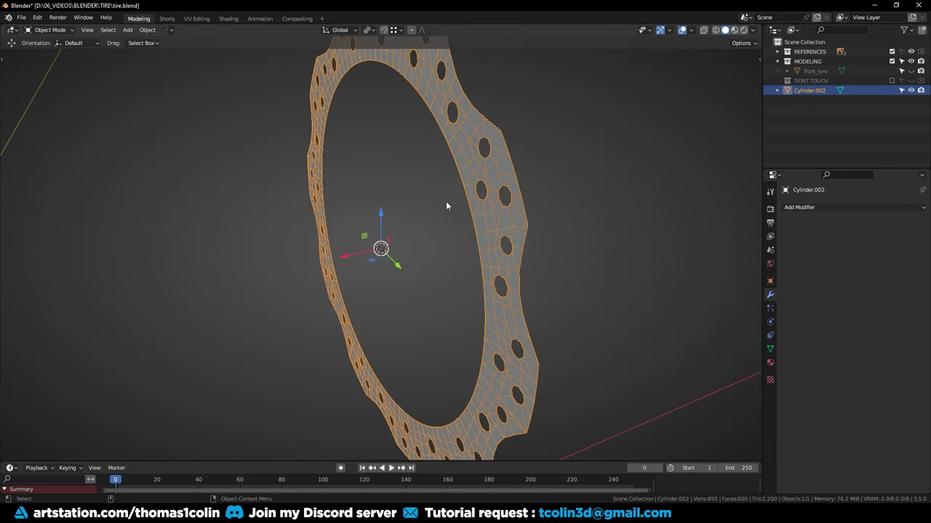
key("q")
left_click(366, 281)
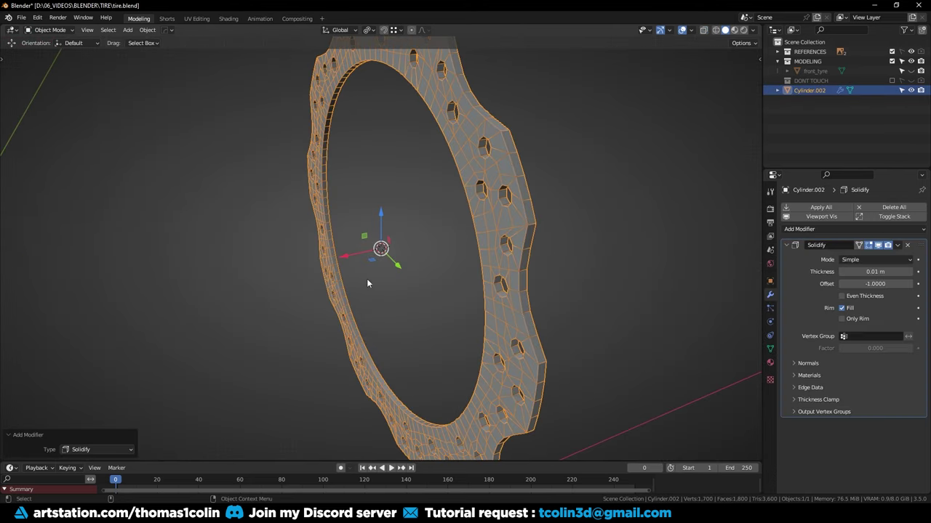
middle_click_drag(444, 270, 397, 288)
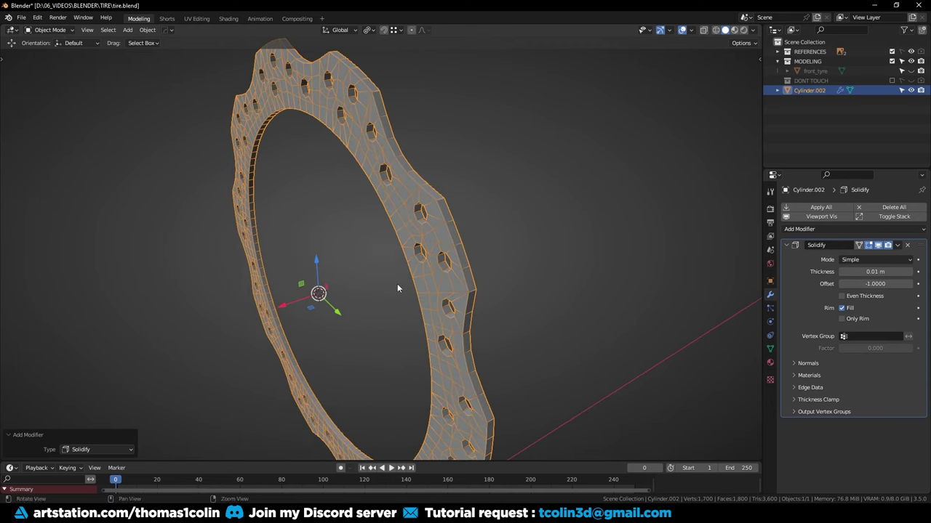
key("ctrl+a")
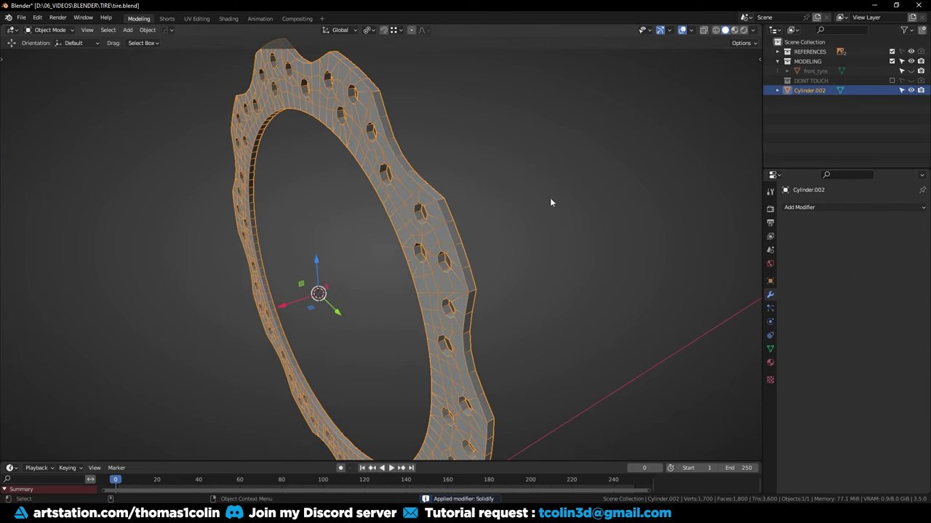
Select the disc's sharp edges in Edit Mode with the sharpness angle set to 50.5°
left_click(509, 208)
left_click(451, 226)
key("Tab")
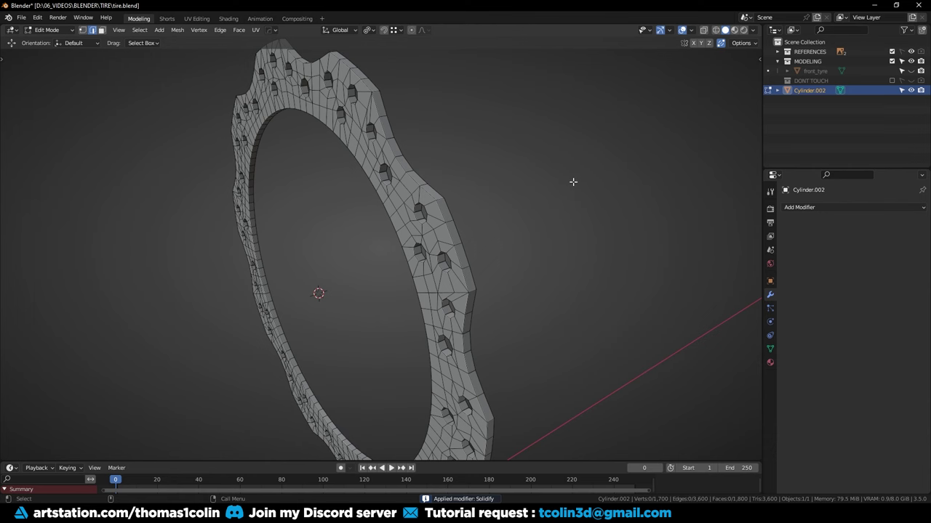
key("q")
left_click(561, 194)
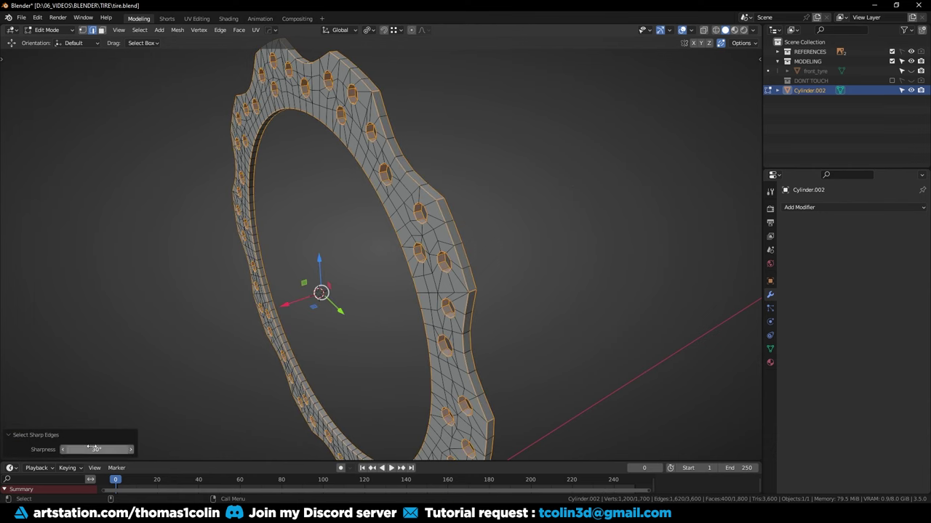
left_click_drag(97, 449, 106, 449)
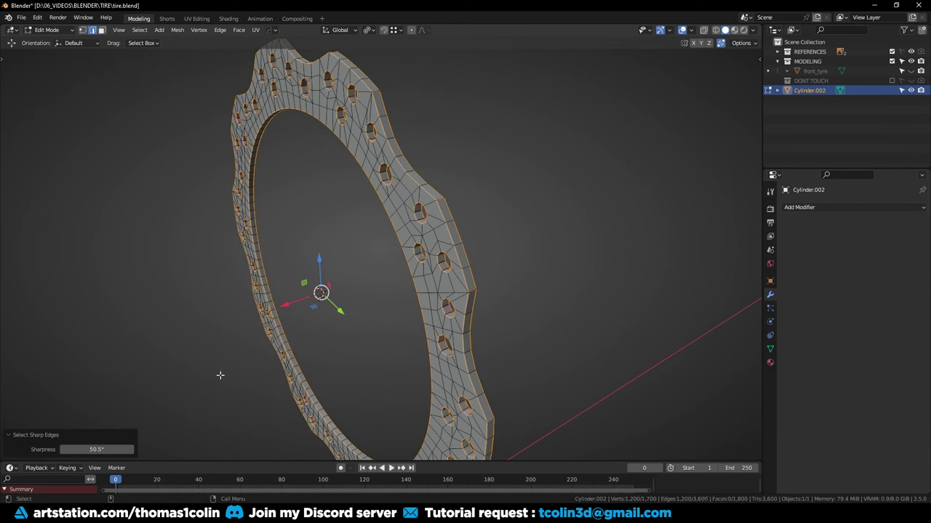
middle_click_drag(220, 375, 448, 249)
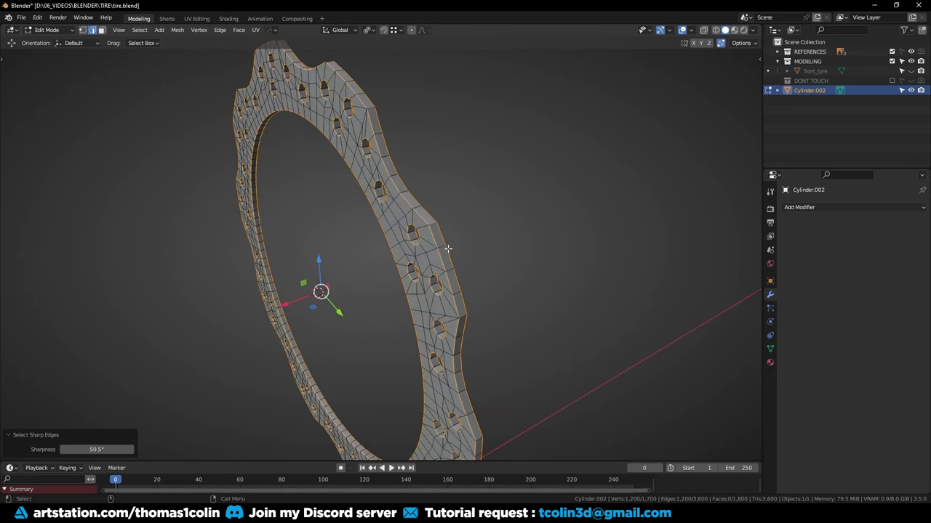
Add the short corner edges across the thickness at the wavy outline's points to the sharp-edge selection all around the disc
left_click(433, 225, "shift")
middle_click_drag(463, 316, 430, 344)
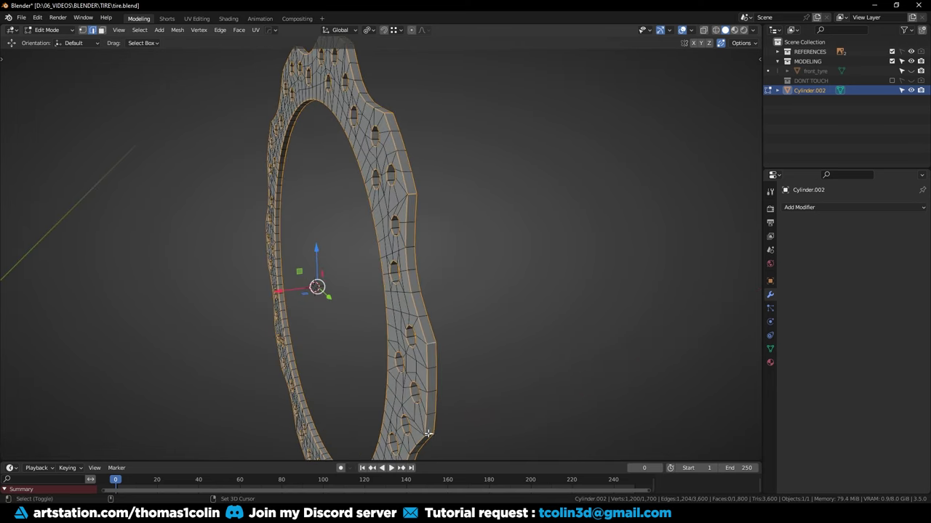
middle_click_drag(429, 434, 335, 253)
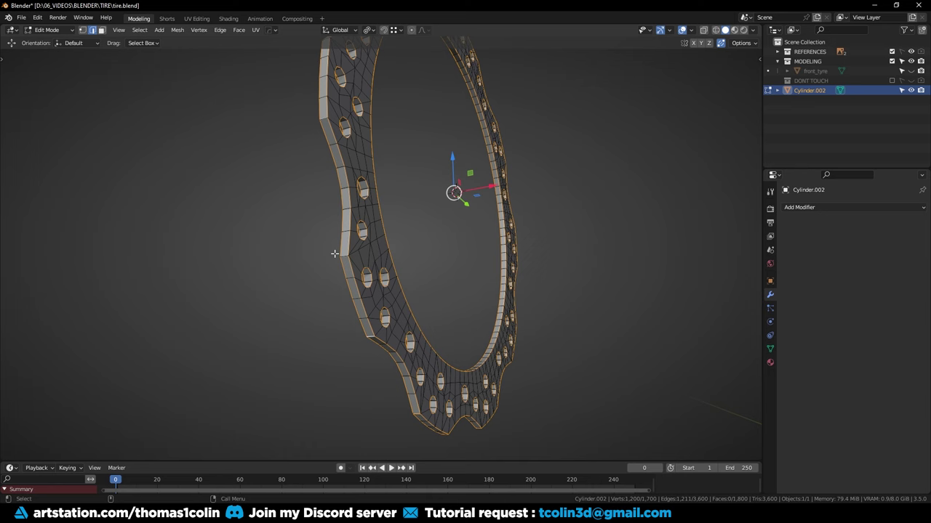
left_click(323, 119, "shift")
middle_click_drag(323, 118, 304, 225)
left_click(325, 111, "shift")
middle_click_drag(325, 110, 294, 223)
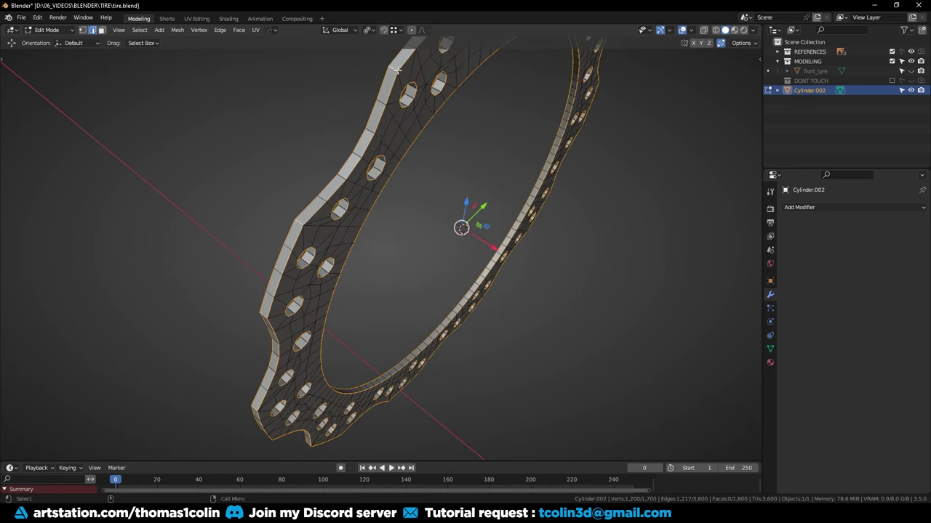
left_click_drag(398, 70, 349, 184, "alt")
left_click(349, 184, "shift")
left_click(546, 188, "shift")
scroll(547, 190, "down", 1)
left_click(554, 207, "shift")
left_click_drag(554, 207, 456, 209, "alt")
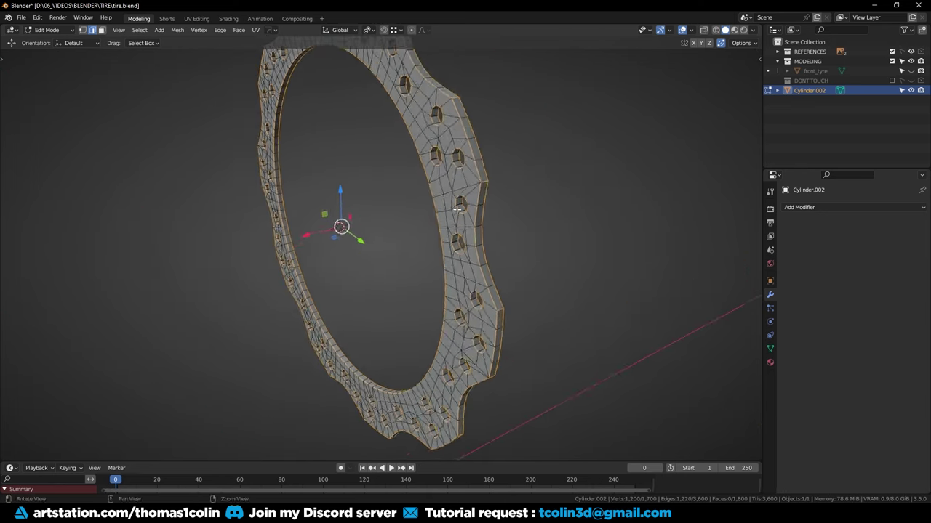
Bevel the selected disc edges with 2 segments, a width of about 0.0026 m and shape 1.000, and clear the selection
scroll(457, 208, "up", 5)
key("ctrl+b")
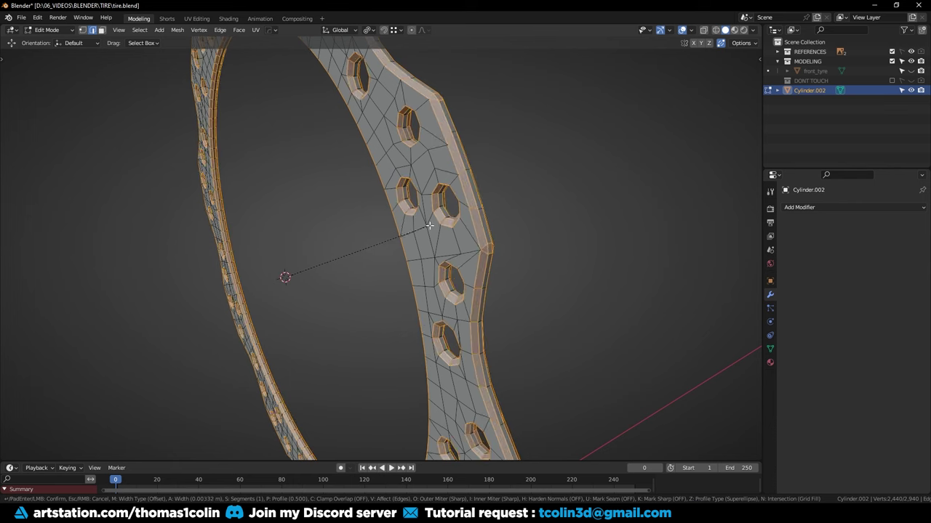
scroll(427, 225, "up", 1)
key("p")
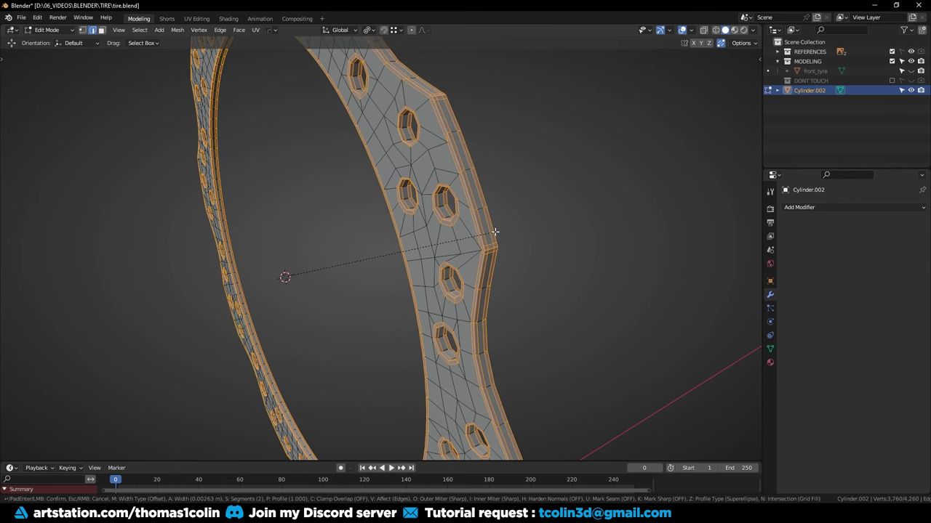
left_click(494, 231)
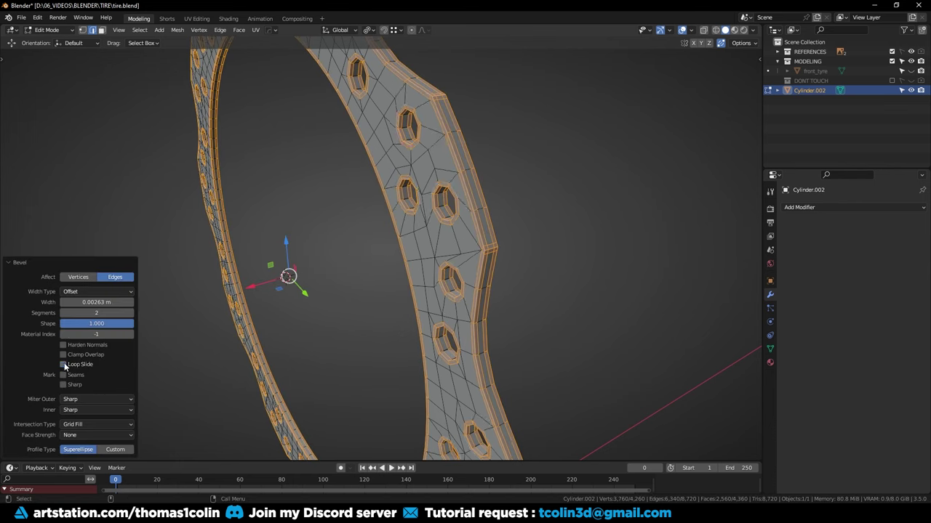
key("alt+a")
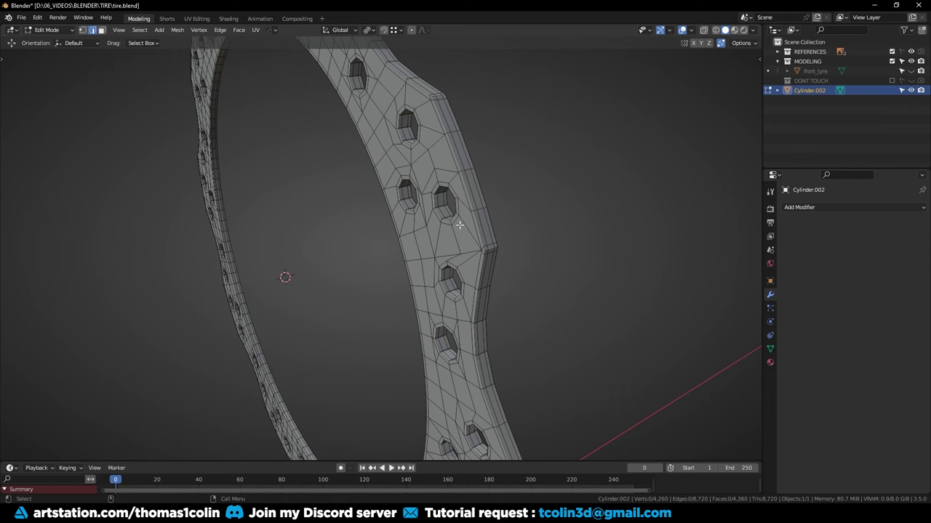
Add a level 2 Subdivision modifier to the brake disc in Object Mode and shade it smooth
key("Tab")
key("ctrl+2")
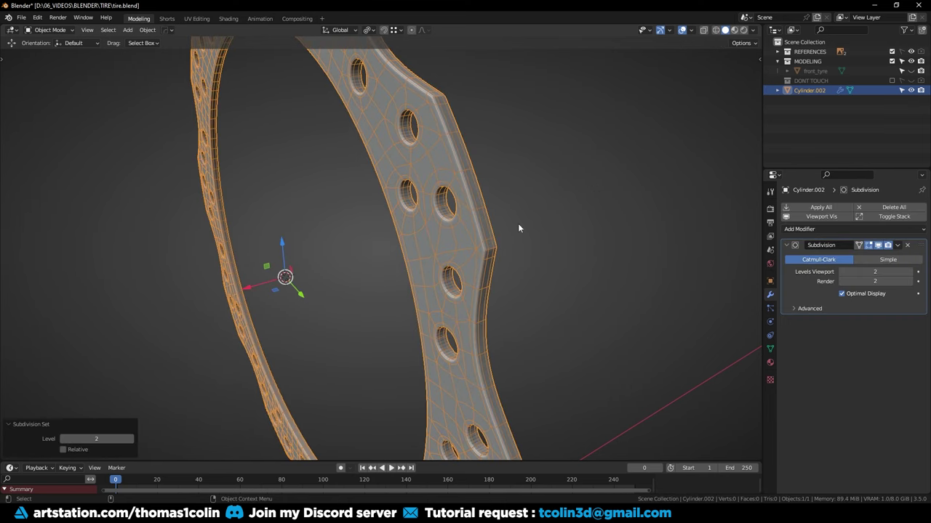
right_click(477, 231)
left_click(473, 232)
left_click(610, 174)
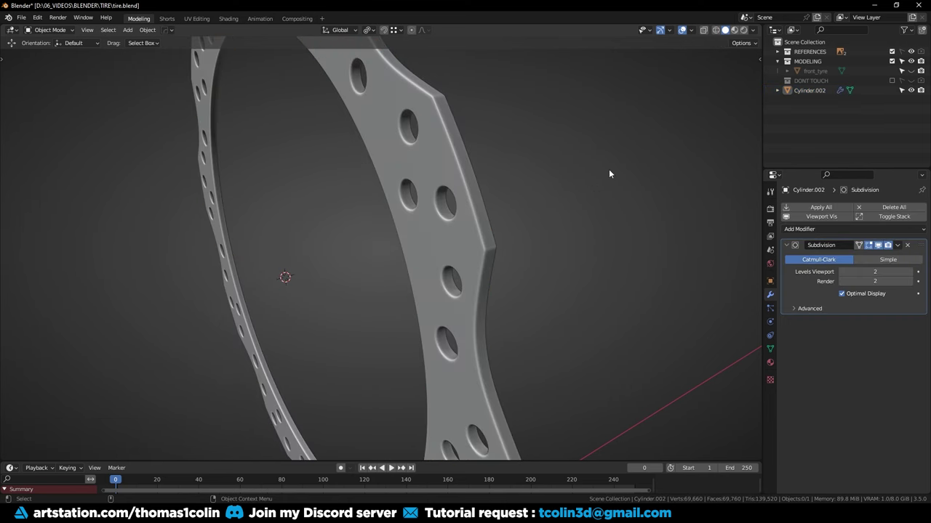
scroll(509, 196, "down", 4)
middle_click_drag(424, 251, 485, 228)
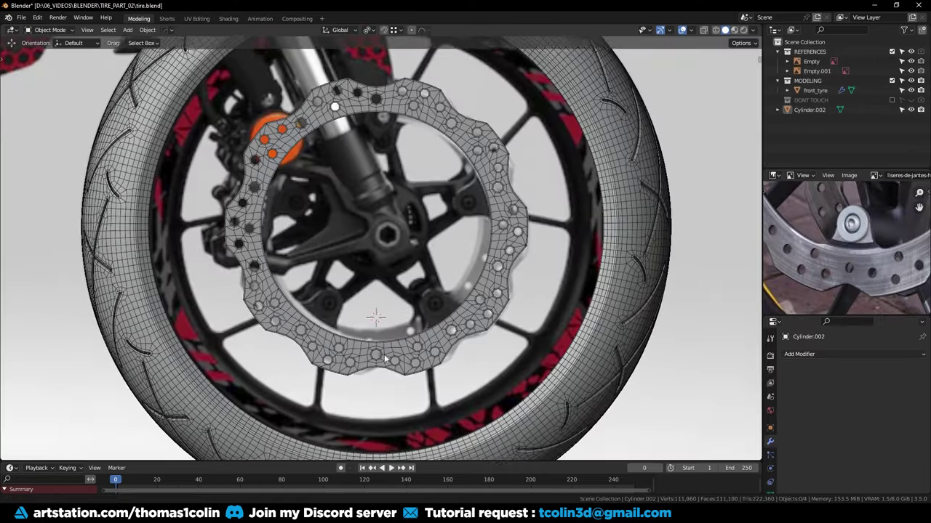
Add a 24-vertex circle inside the disc's lower edge, rotate it 90° about Y and scale it to about 0.043
scroll(368, 355, "up", 5)
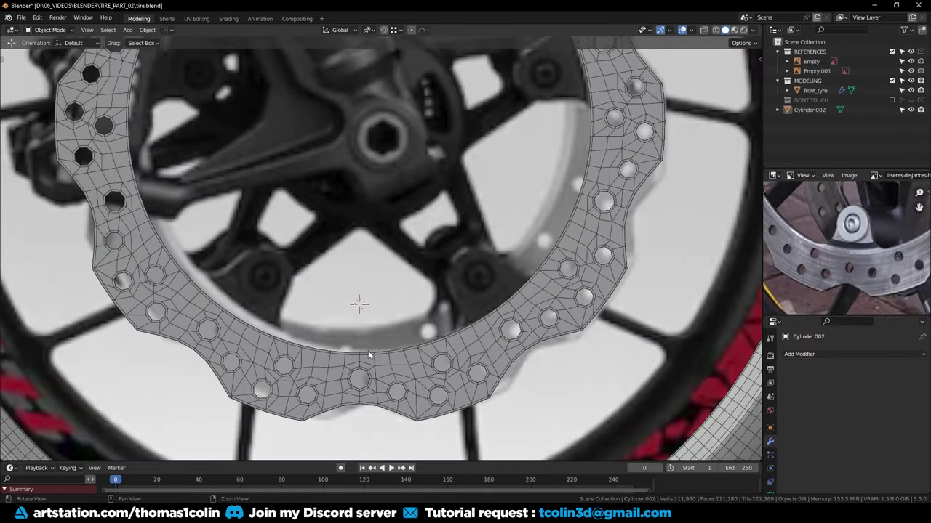
middle_click_drag(367, 352, 388, 301, "alt")
key("shift+a")
mouse_move(399, 197)
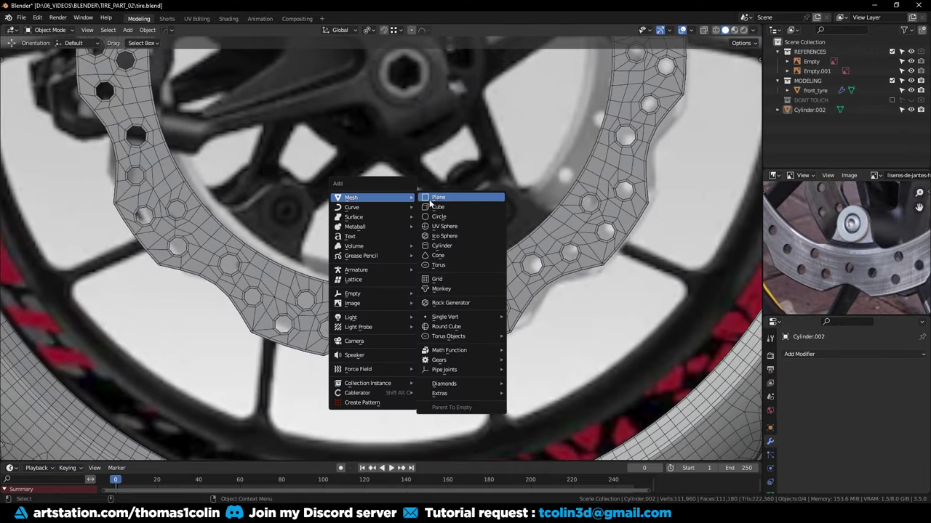
left_click(440, 218)
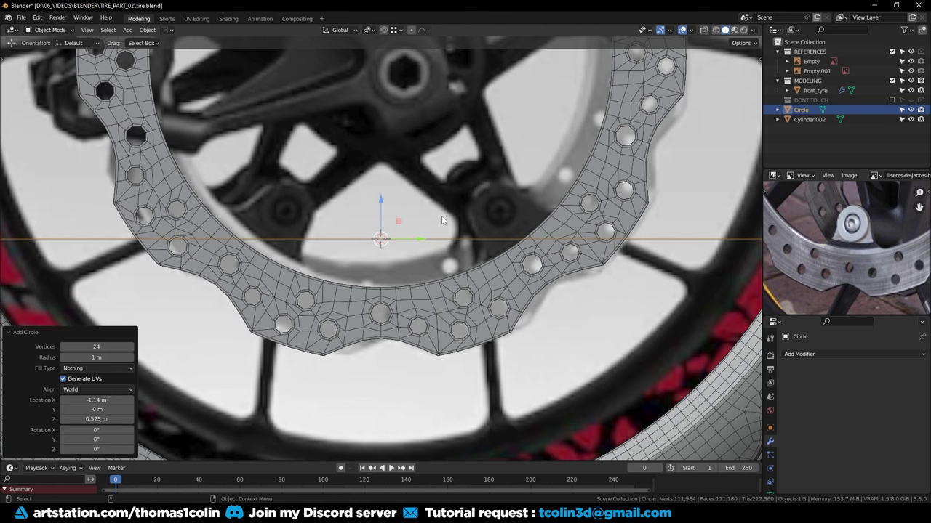
type("ry90")
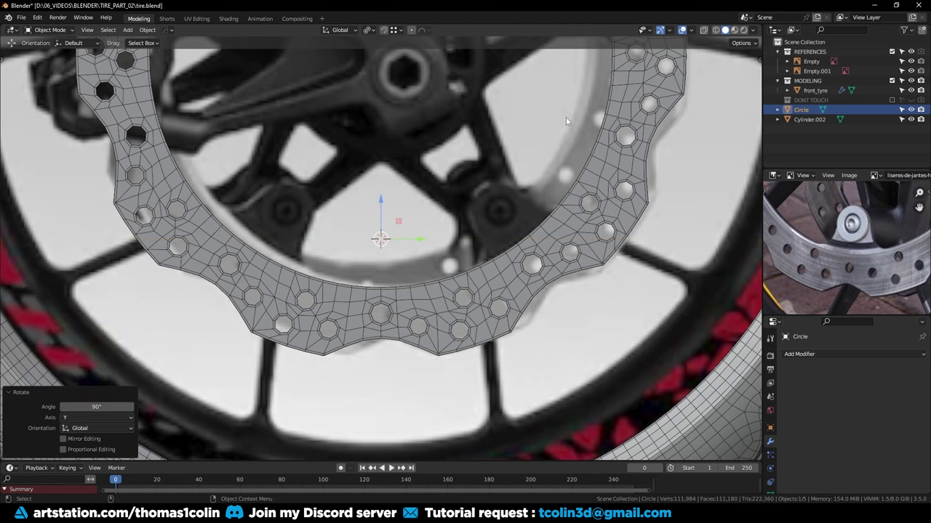
key("s")
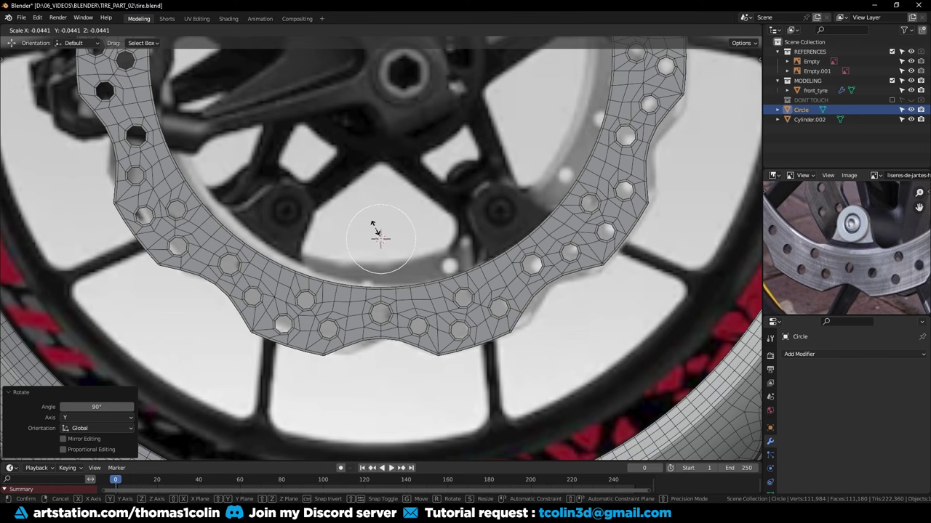
left_click(374, 226)
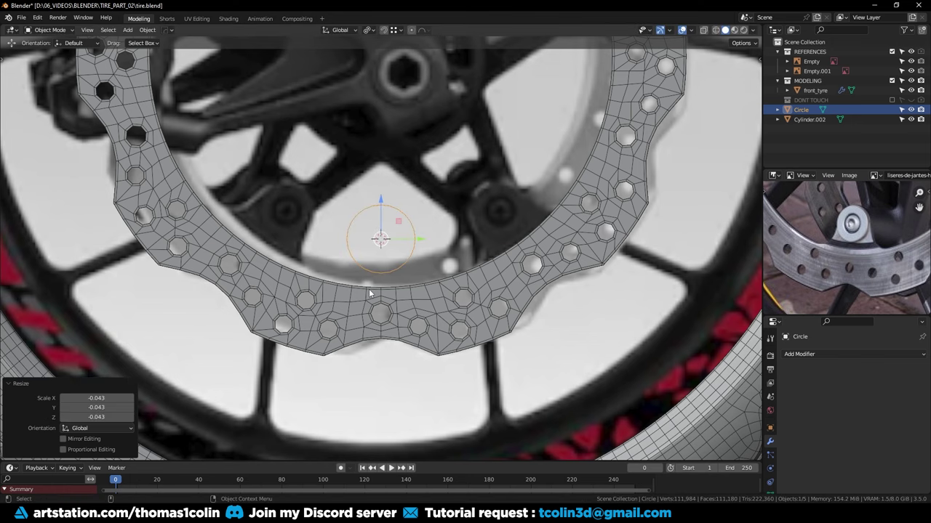
Extrude the row of inner-rim edges below the circle about 0.08 m upward along Z on the disc mesh
left_click(369, 293)
key("Tab")
scroll(360, 291, "up", 2)
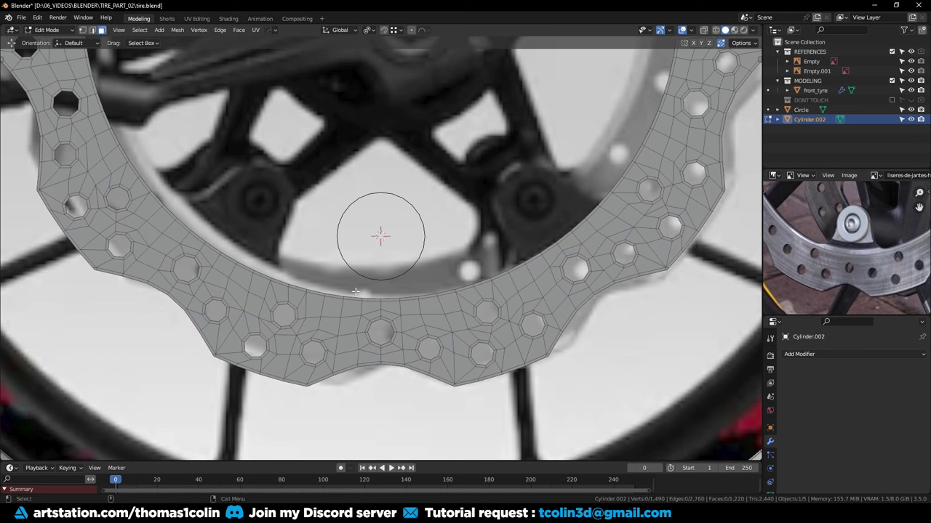
key("2")
left_click(415, 296, "ctrl")
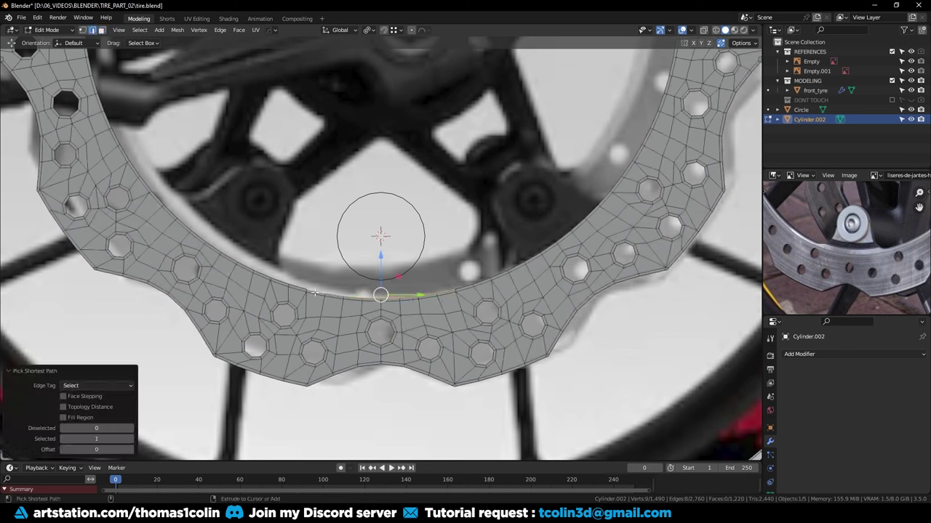
key("e")
key("z")
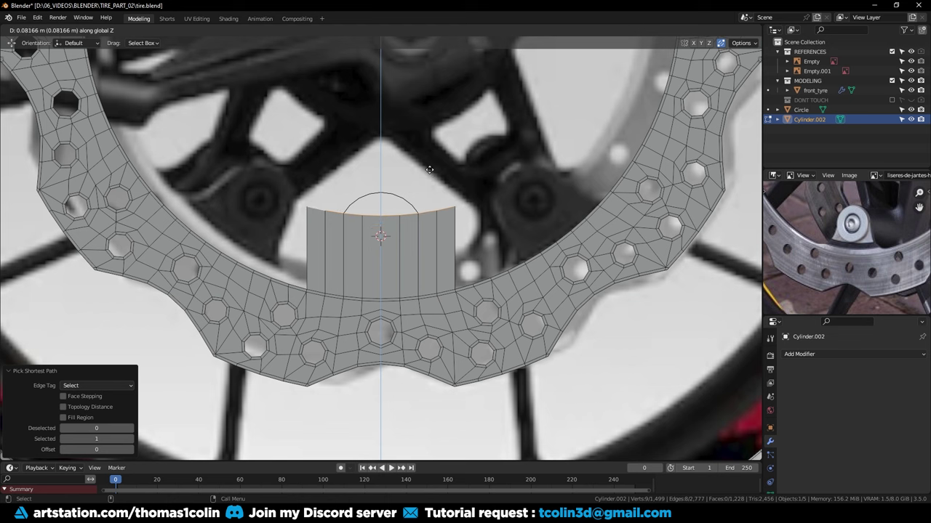
left_click(426, 167)
Flatten the extruded edge row by scaling it to 0 on Z and raise it level with the circle's top
key("s")
key("z")
key("0")
left_click(428, 169)
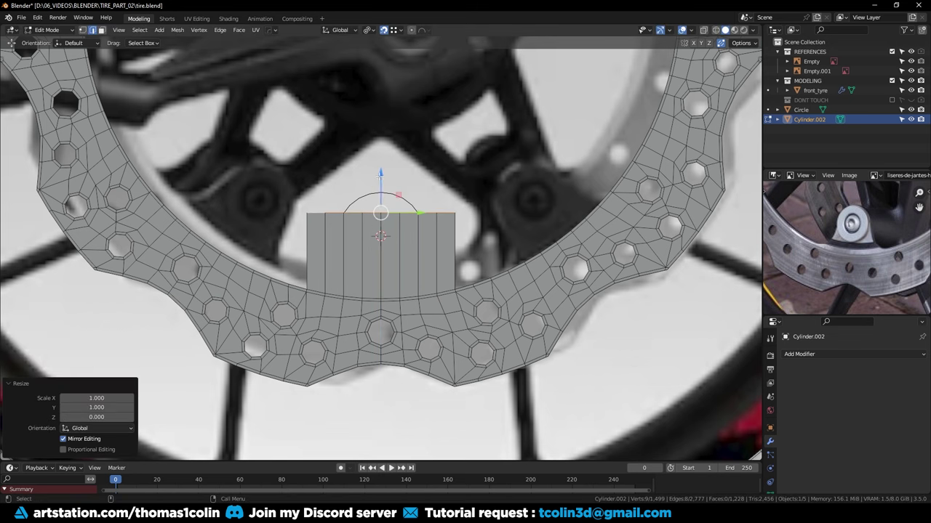
left_click_drag(380, 177, 381, 193)
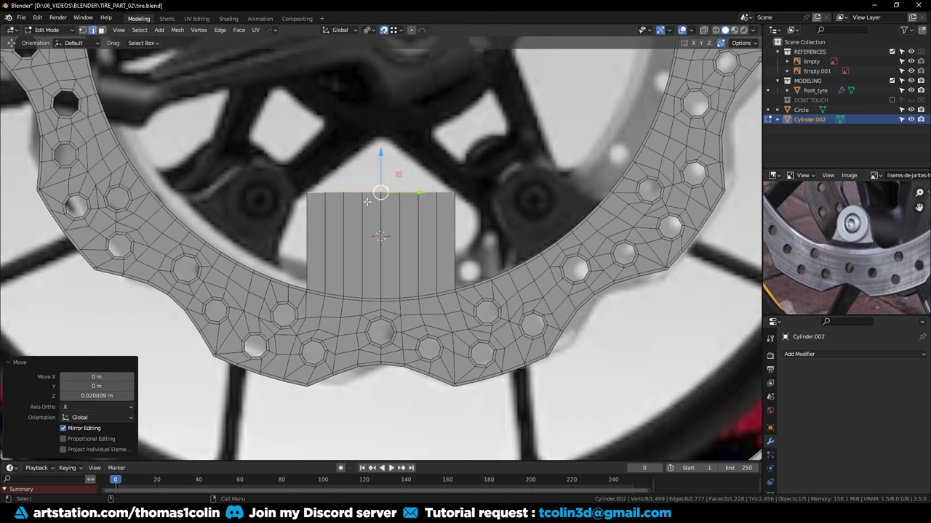
Add one loop cut across the extruded tab in X-ray view and place it straight and level with the circle's bottom
key("alt+z")
key("c")
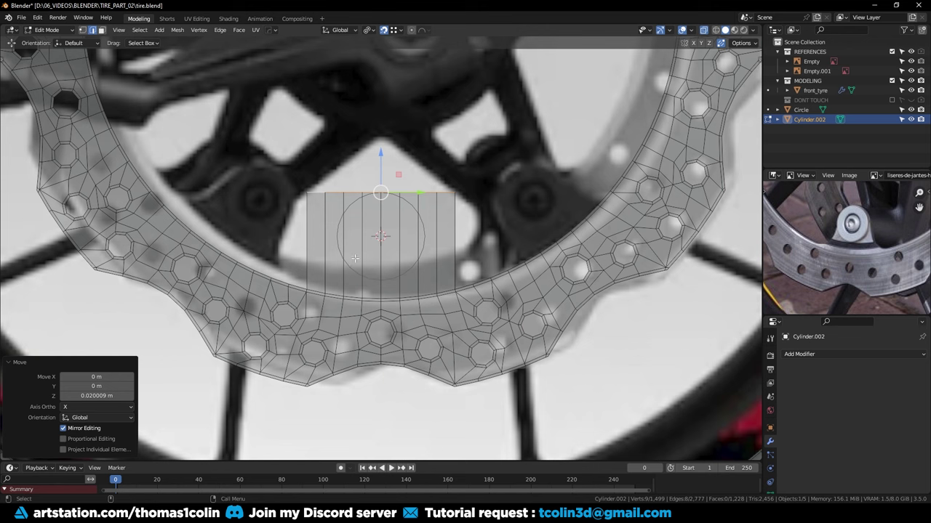
key("ctrl+r")
left_click(352, 264)
right_click(352, 264)
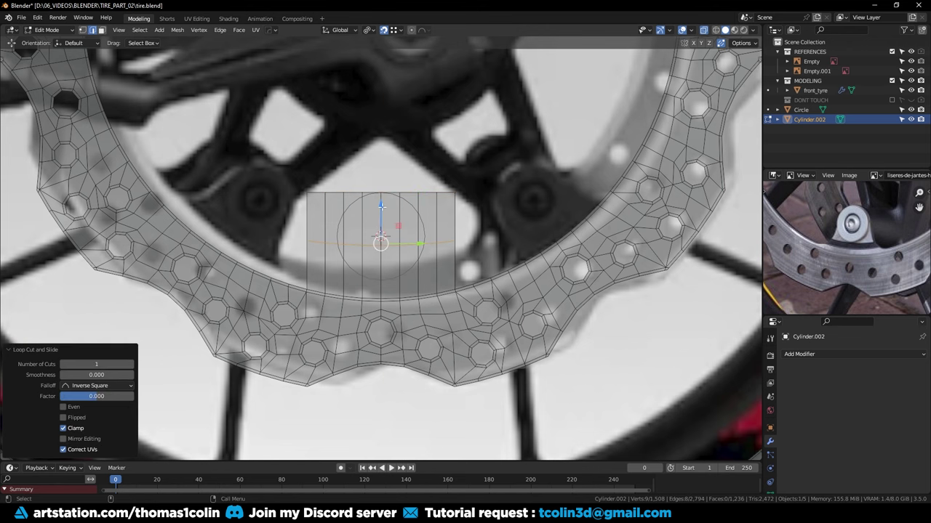
left_click_drag(381, 206, 411, 290)
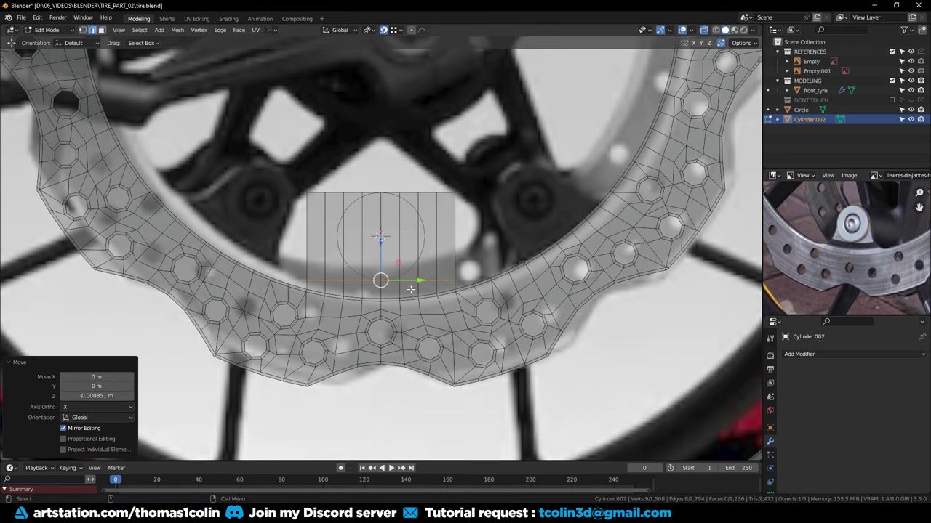
Scale the tab's top and lower edge rows along Y to about 0.592 to match the circle's width
left_click(445, 193, "alt+shift")
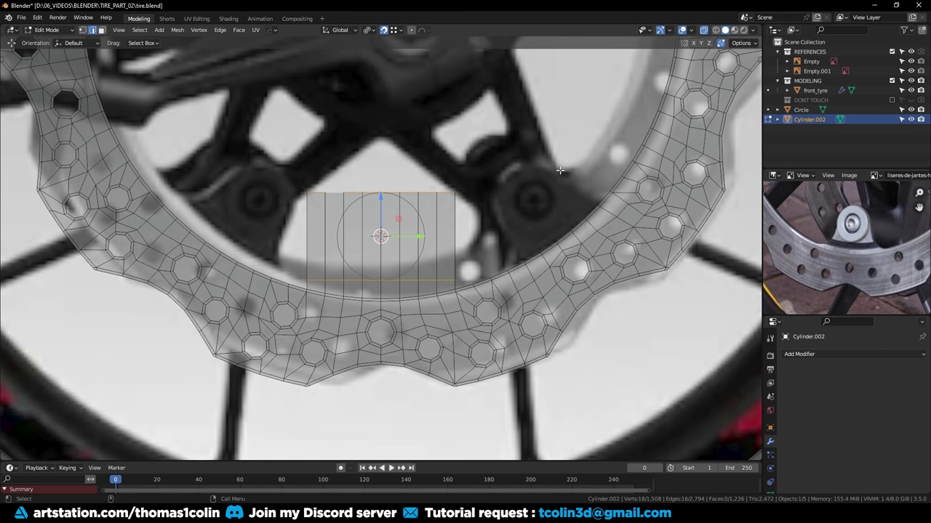
key("s")
key("y")
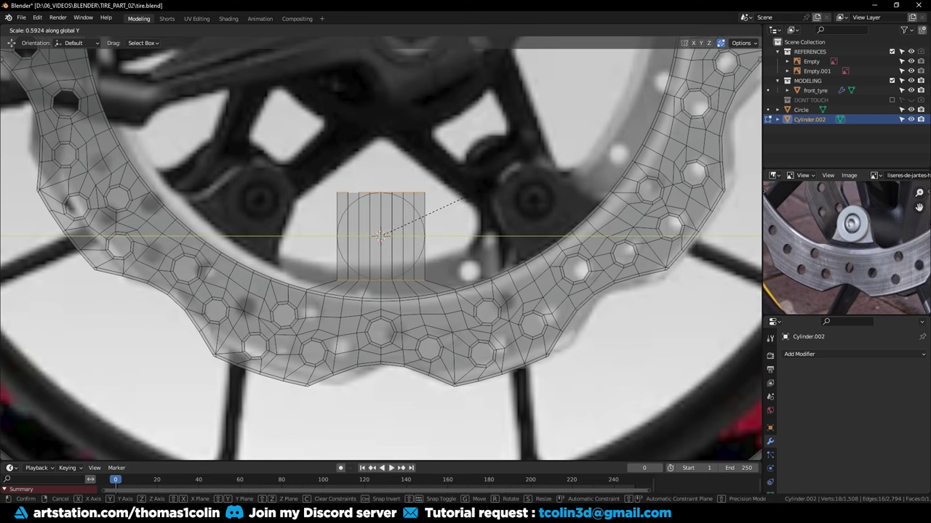
left_click(465, 197)
Dissolve the vertical edges inside the tab, keeping its outer sides
scroll(363, 209, "up", 2)
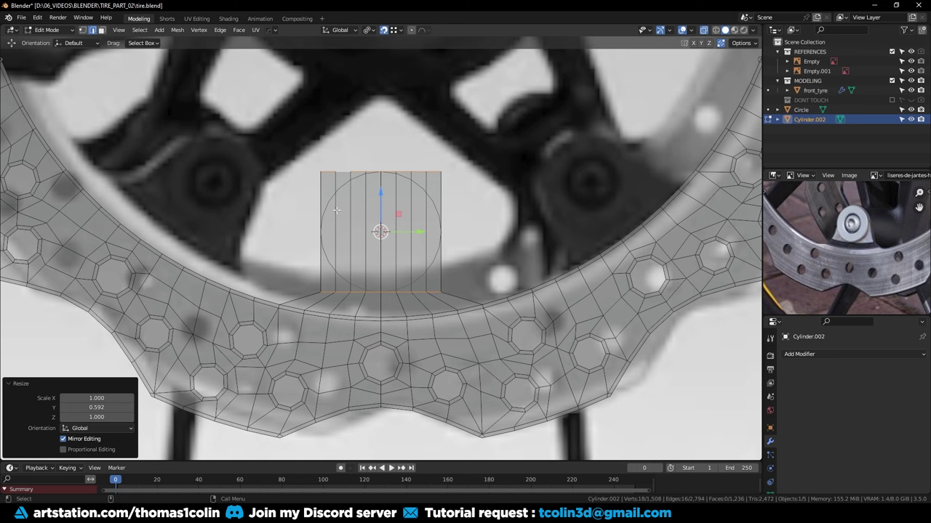
left_click_drag(331, 191, 434, 206)
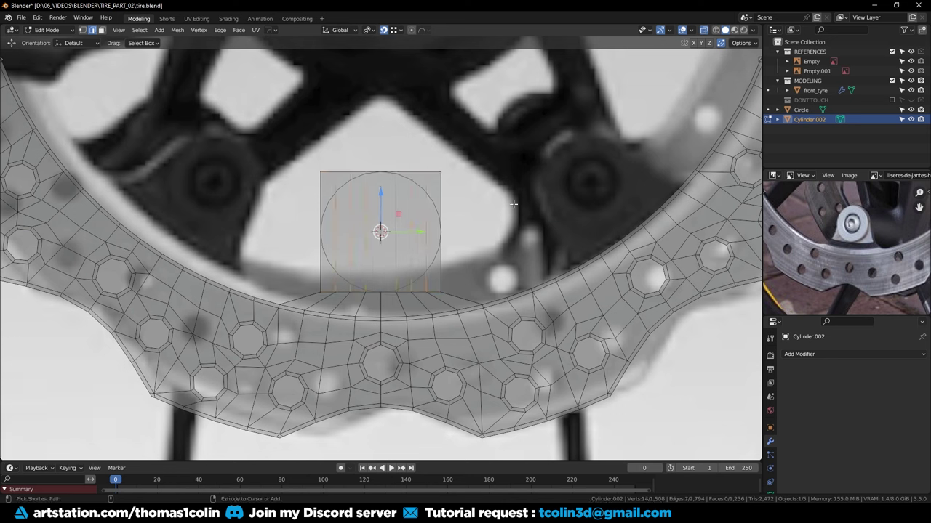
key("ctrl+x")
Round the tab's two top corner vertices with a 6-segment vertex bevel, clamped and following the guide circle
key("1")
left_click_drag(287, 154, 480, 184)
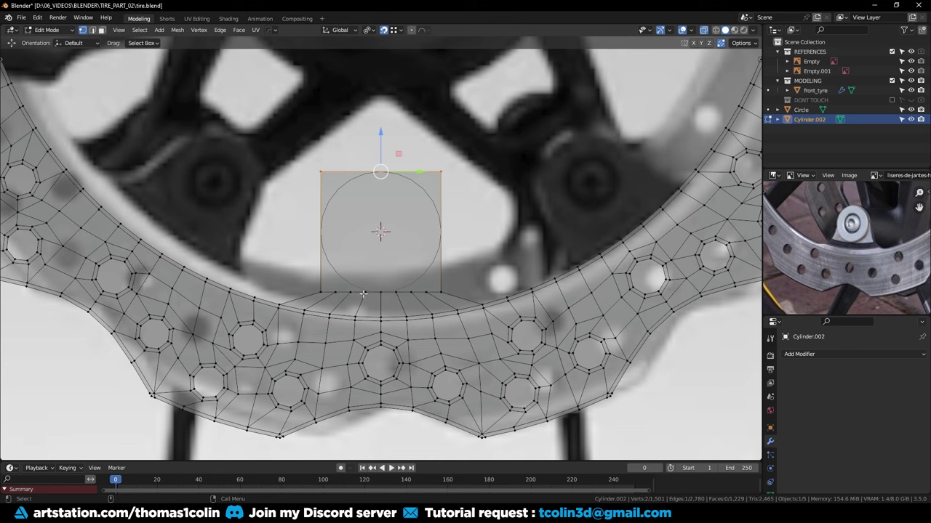
key("ctrl+shift+b")
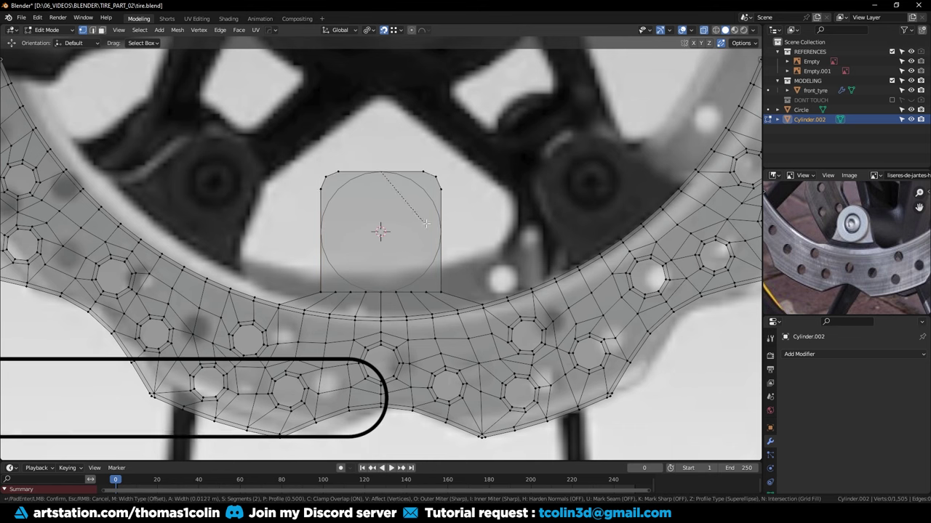
left_click(482, 231)
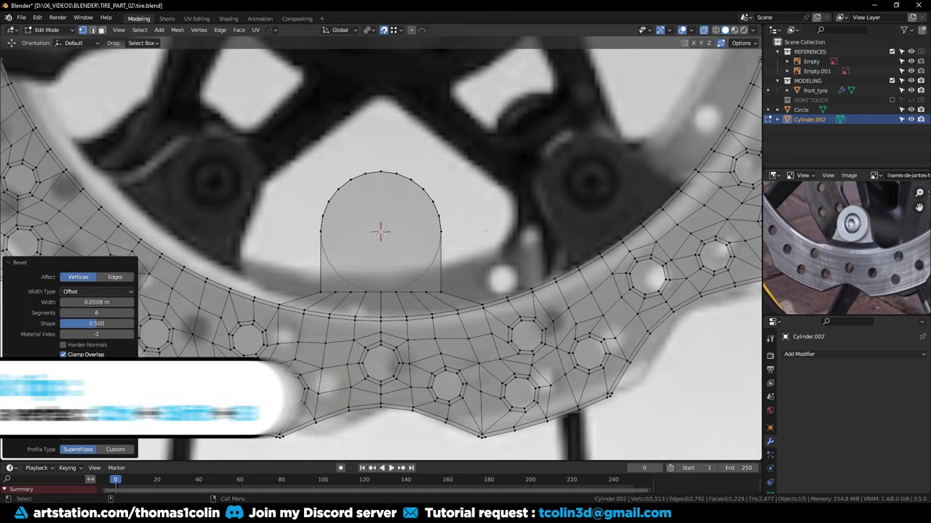
Merge all vertices of the disc mesh by distance at 0.0001 m
key("a")
key("m")
left_click(416, 215)
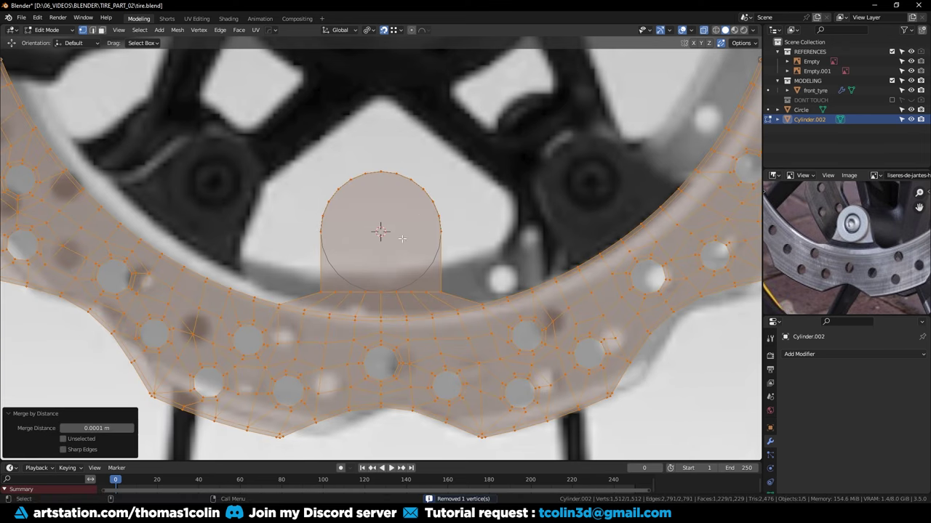
key("Tab")
key("Tab")
Connect the tab's two side vertices straight across, and its top-centre vertex down to the middle of its base
left_click(321, 233)
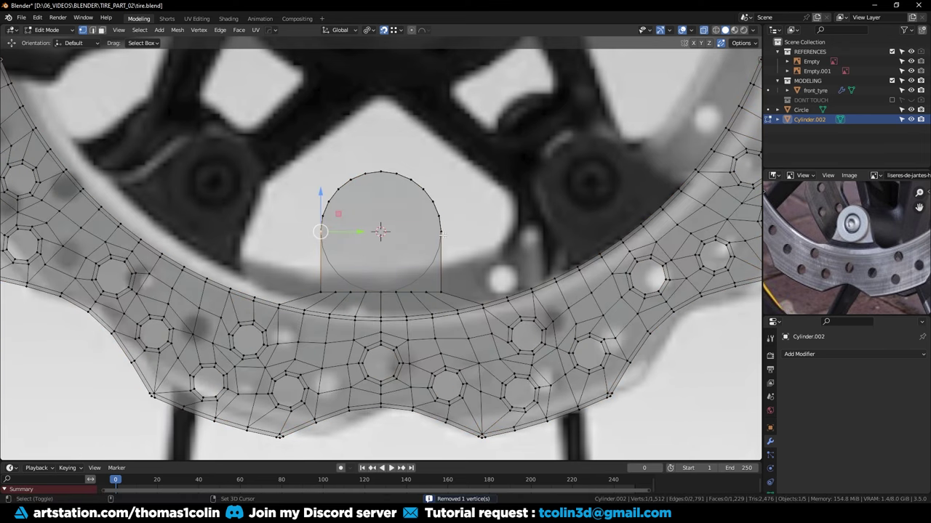
left_click(378, 291)
left_click(380, 173, "shift")
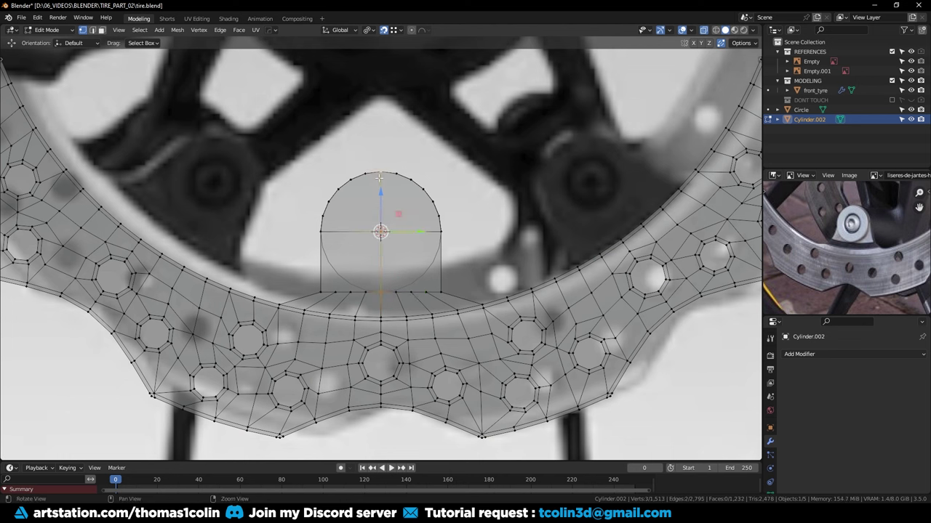
key("j")
Connect the arc vertices of the tab's left half to the matching base vertices with three vertical edges
left_click(364, 177)
left_click(349, 292)
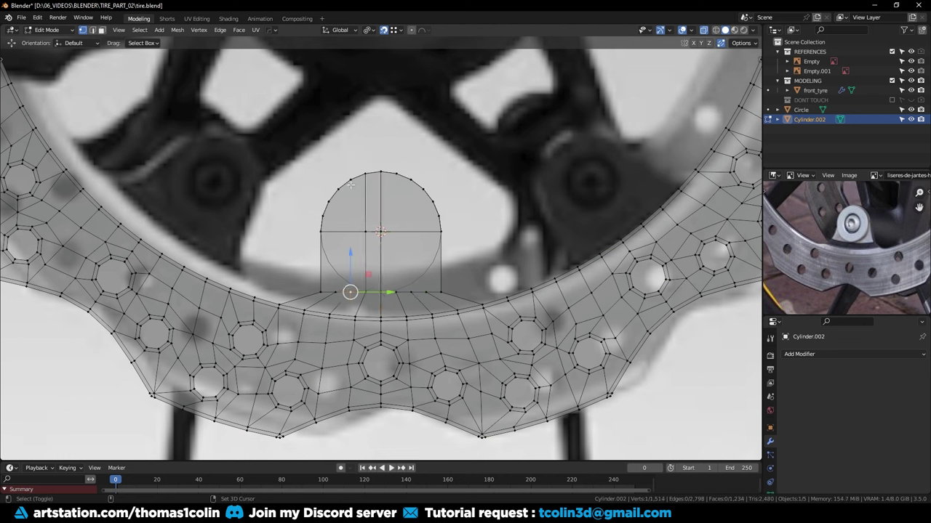
left_click(350, 182, "shift")
key("j")
left_click(336, 292)
left_click(339, 191, "shift")
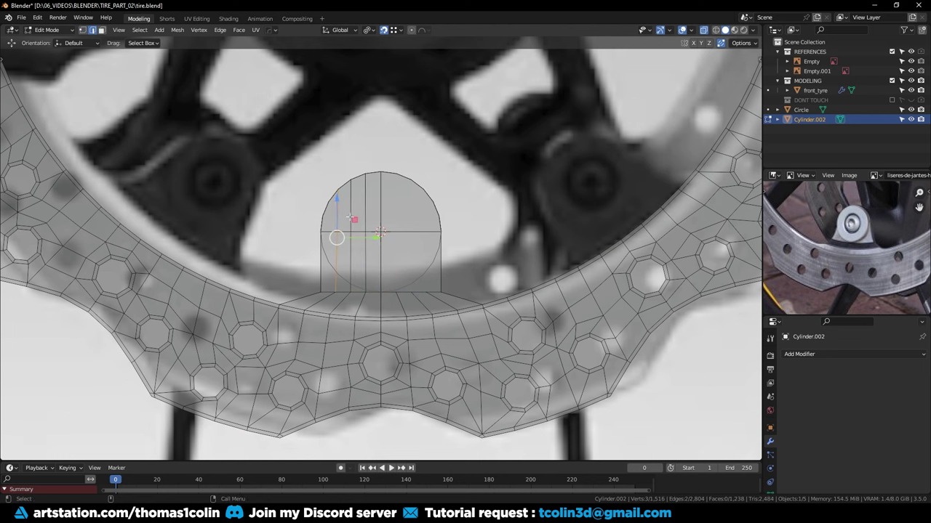
Add two evenly spaced loop cuts across the left half of the tab's dome
key("ctrl+r")
scroll(352, 207, "up", 1)
left_click(353, 207)
right_click(353, 207)
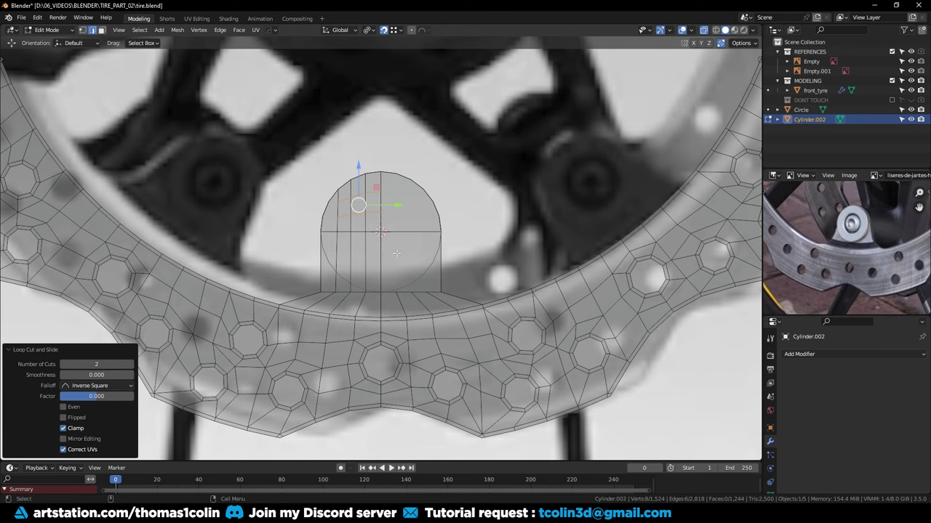
Leave the disc's mesh editing, hide the guide circle and turn off X-ray display
key("Tab")
left_click(432, 266)
key("alt+z")
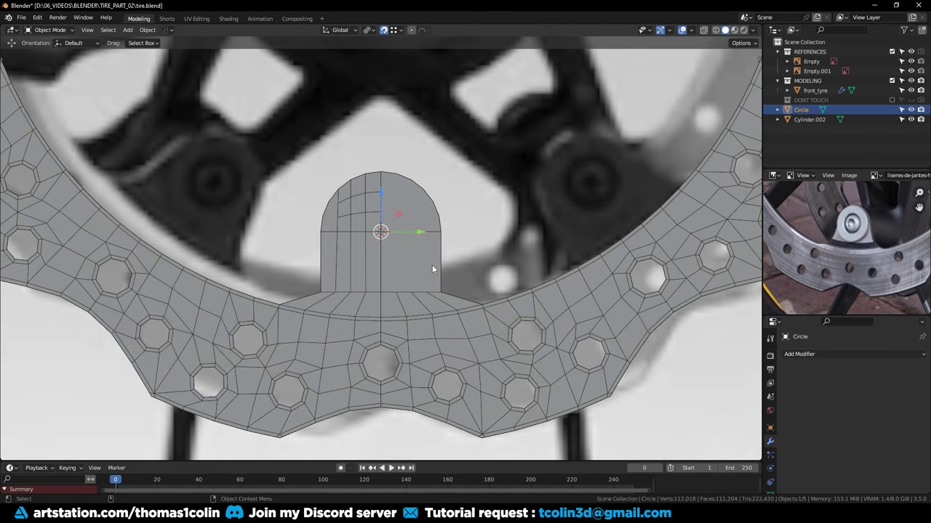
In the disc's mesh, connect the ends of the two left cross rows to the tab's curved outline
left_click(340, 208)
key("Tab")
left_click(323, 216)
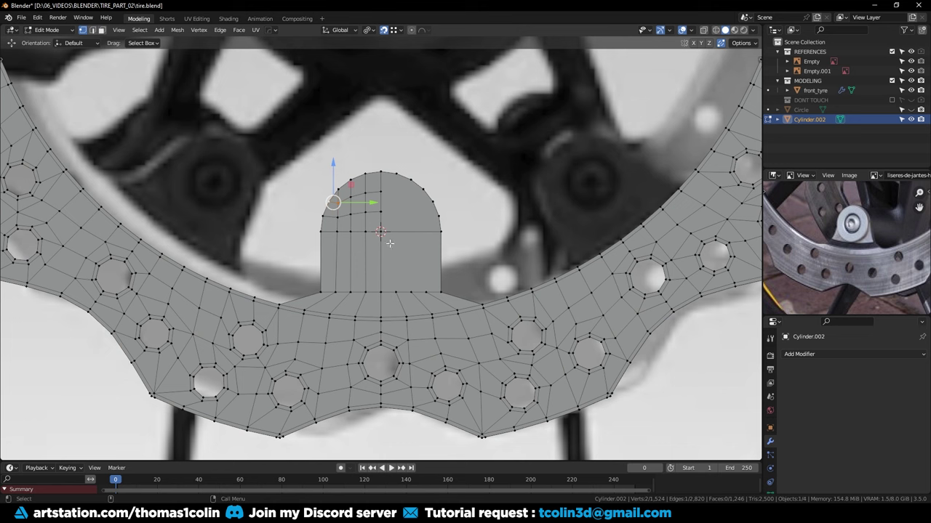
Connect the arc vertices of the tab's right half to the matching base vertices with three vertical edges
left_click(398, 287, "shift")
key("j")
left_click(411, 290)
left_click(412, 184, "shift")
key("j")
left_click(423, 194)
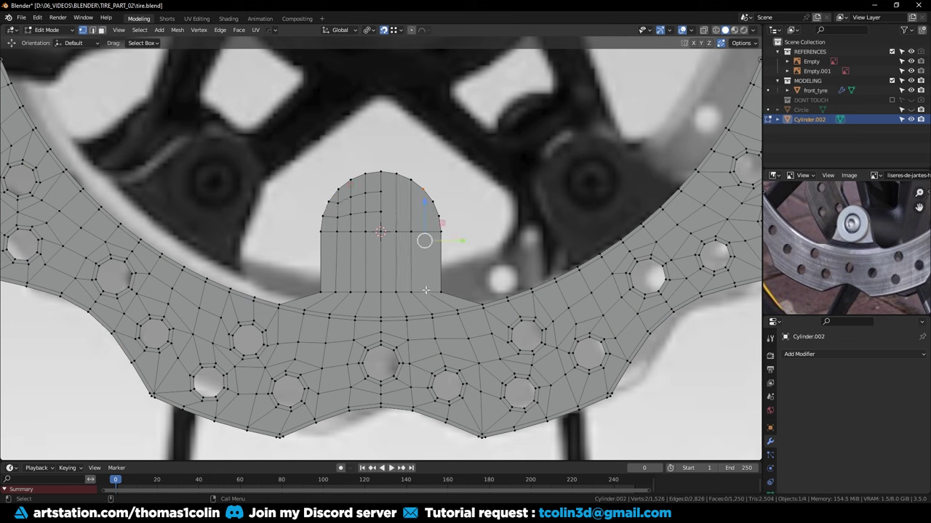
key("j")
Add two loop cuts across the right half of the tab's dome
key("2")
left_click(411, 211)
key("ctrl+r")
Connect the right half's two cross rows to the tab's centre line and to its curved outline
key("1")
left_click(396, 194)
left_click(381, 193, "shift")
key("j")
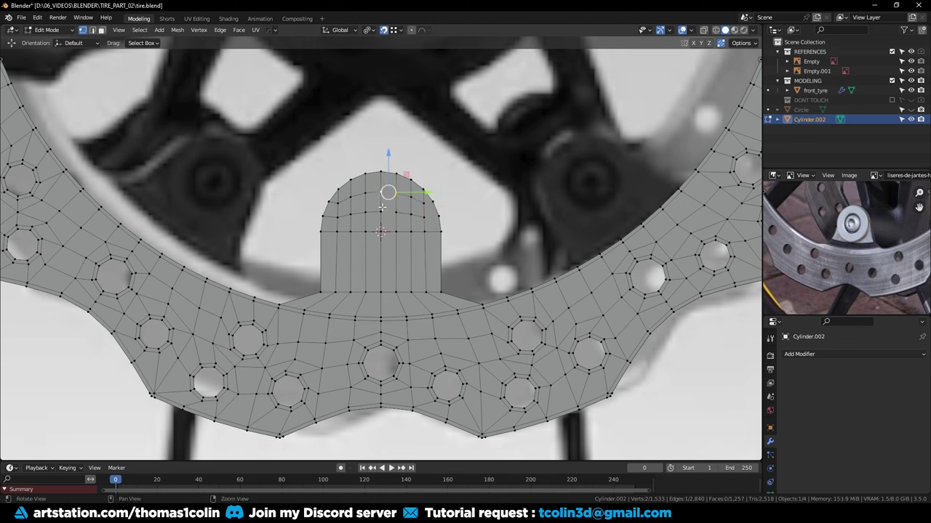
left_click(382, 210)
left_click(393, 212, "shift")
left_click(425, 203)
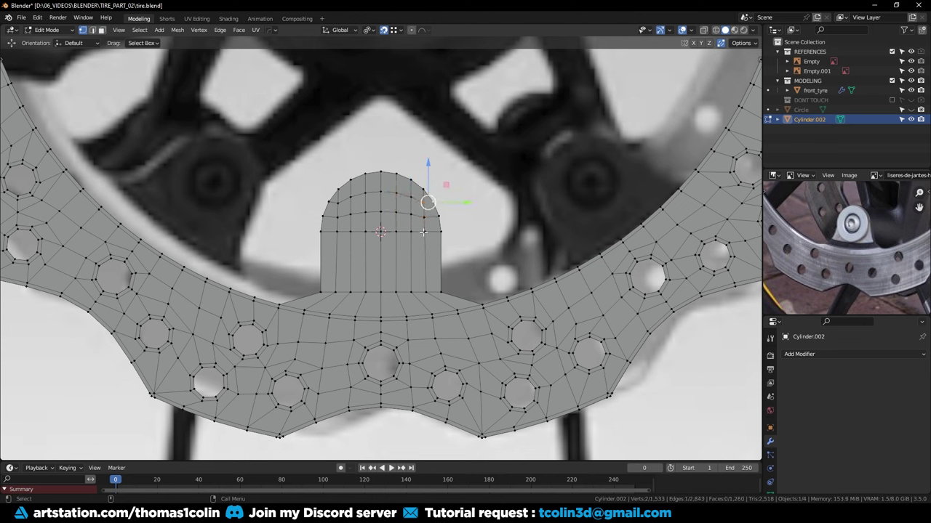
Select the upper of the dome's two cross rows and remove it with Limited Dissolve
key("2")
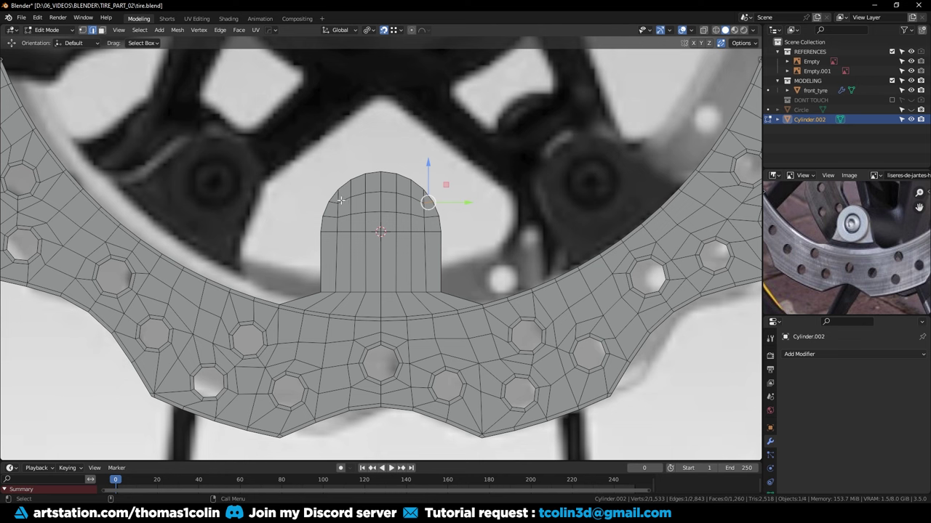
left_click(409, 198, "ctrl")
key("x")
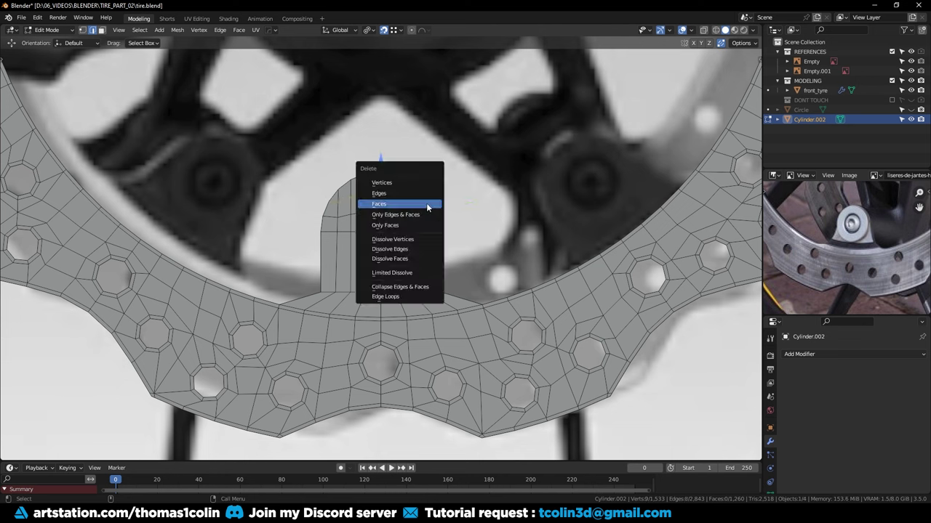
left_click(403, 269)
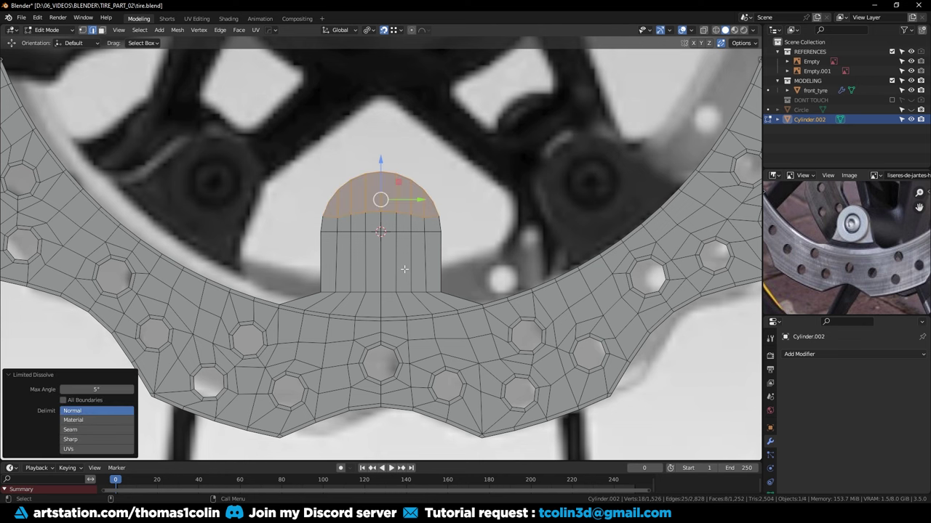
Apply Set Flow to the dome's remaining cross row of edges
left_click(361, 216)
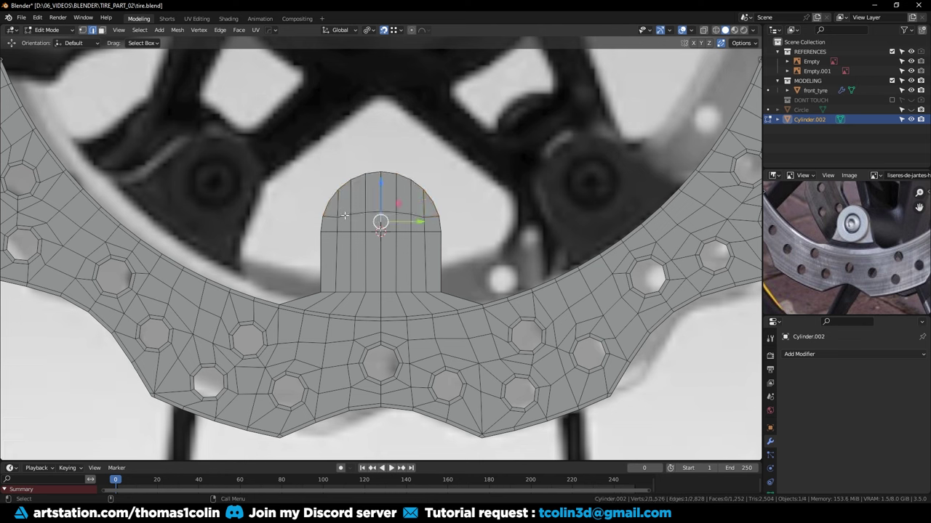
key("ctrl+e")
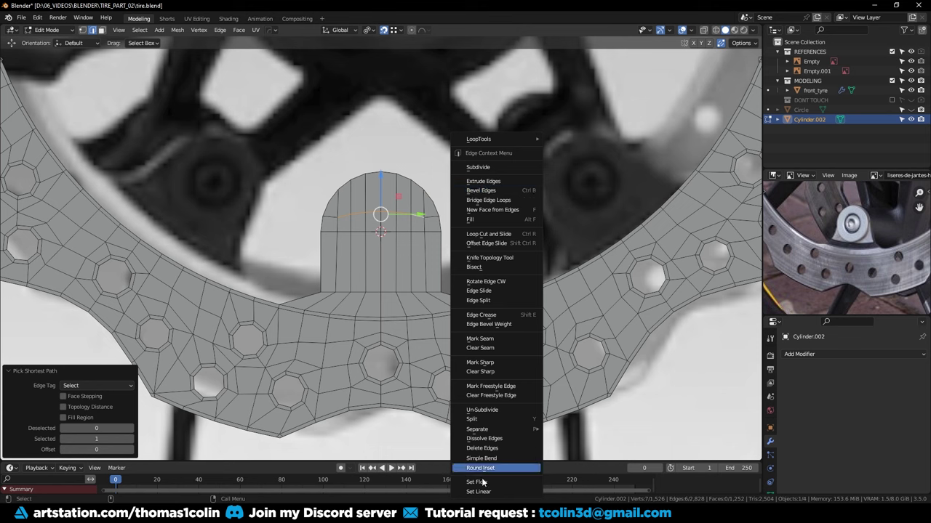
left_click(486, 472)
Add two evenly spaced loop cuts across the straight lower part of the tab
key("ctrl+r")
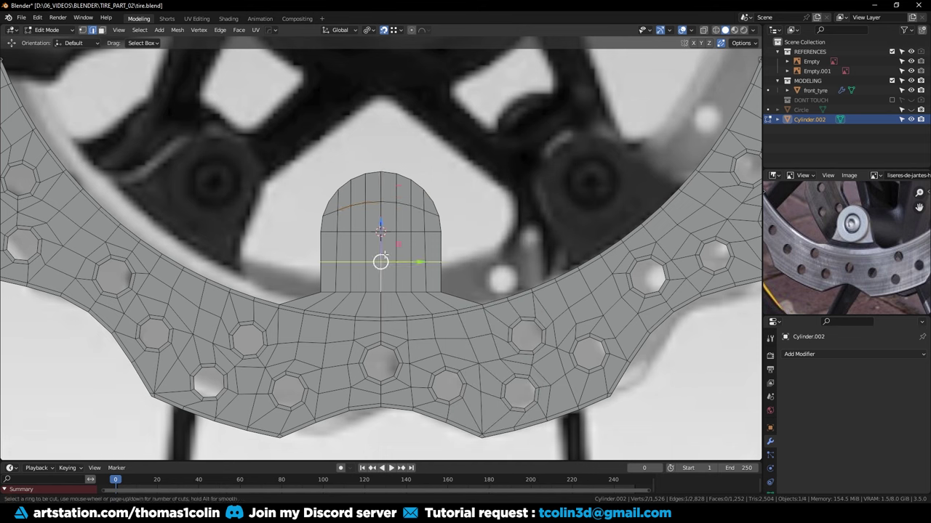
scroll(375, 258, "up", 1)
left_click(378, 256)
right_click(384, 254)
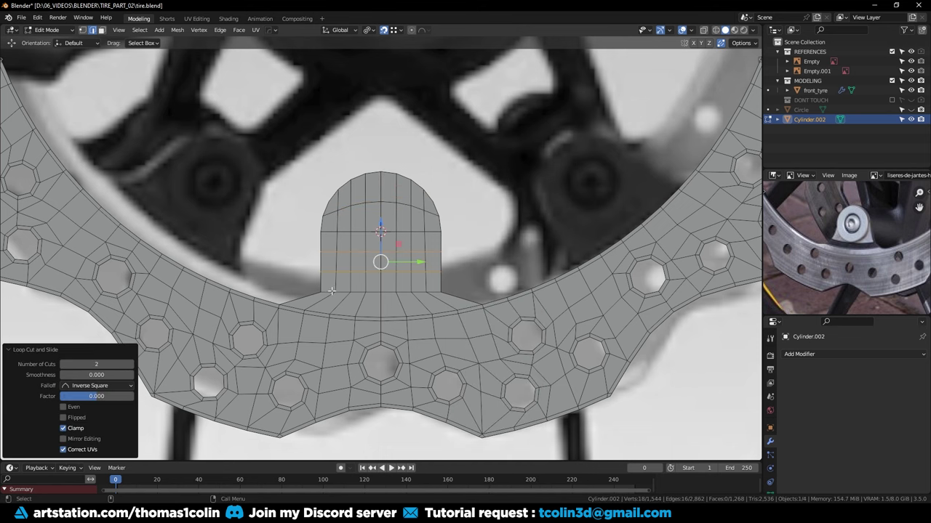
key("1")
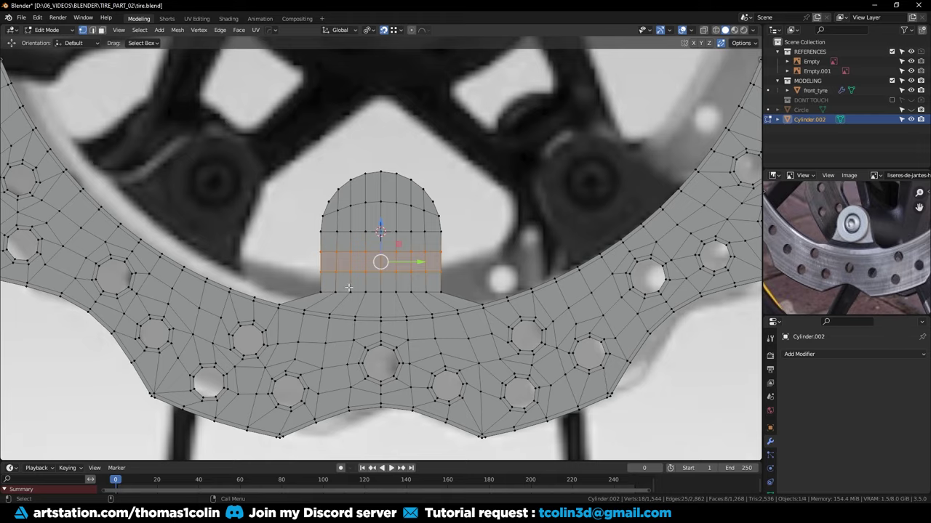
Select all faces of the tab and its flared base and extrude them along the negative X axis
scroll(358, 229, "down", 3)
middle_click_drag(357, 229, 322, 264)
key("3")
left_click_drag(325, 199, 423, 250)
key("ctrl+KP_Add")
key("ctrl+KP_Add")
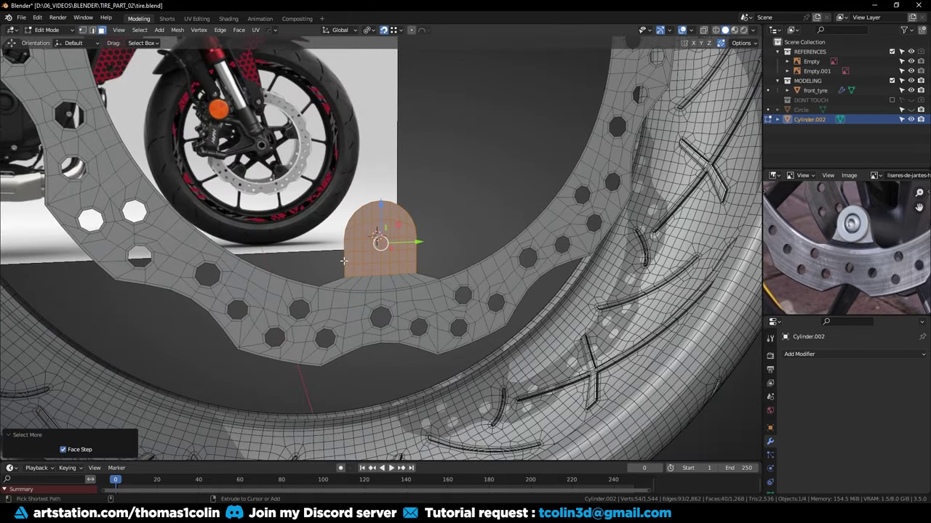
middle_click_drag(343, 261, 486, 301)
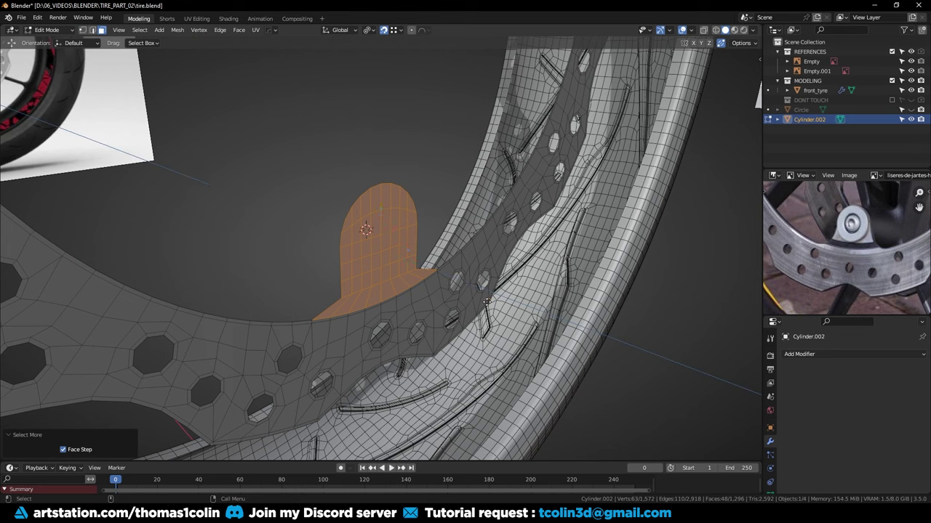
key("e")
key("x")
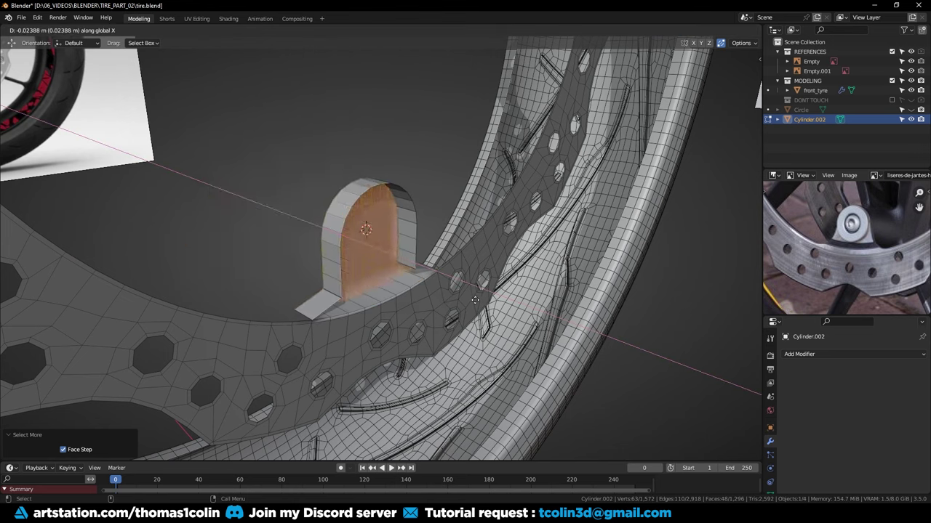
left_click(438, 277)
Delete the loop of side-wall faces created around the extruded tab
left_click(323, 193)
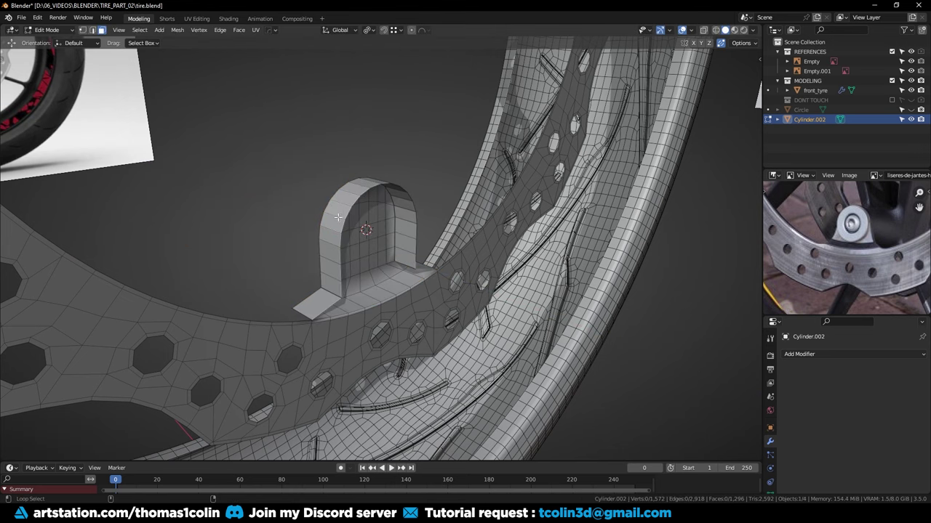
left_click(338, 217, "alt")
key("x")
left_click(310, 149)
Bridge the lower edges of the offset tab to the matching edges of the disc's inner rim
key("2")
left_click(303, 306)
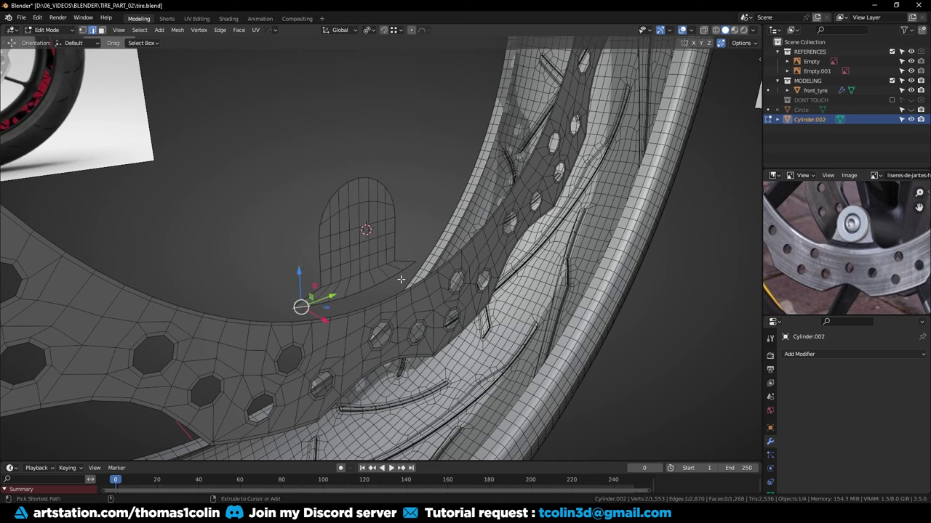
left_click(400, 279, "ctrl")
middle_click_drag(315, 317, 304, 323)
left_click(308, 306, "shift")
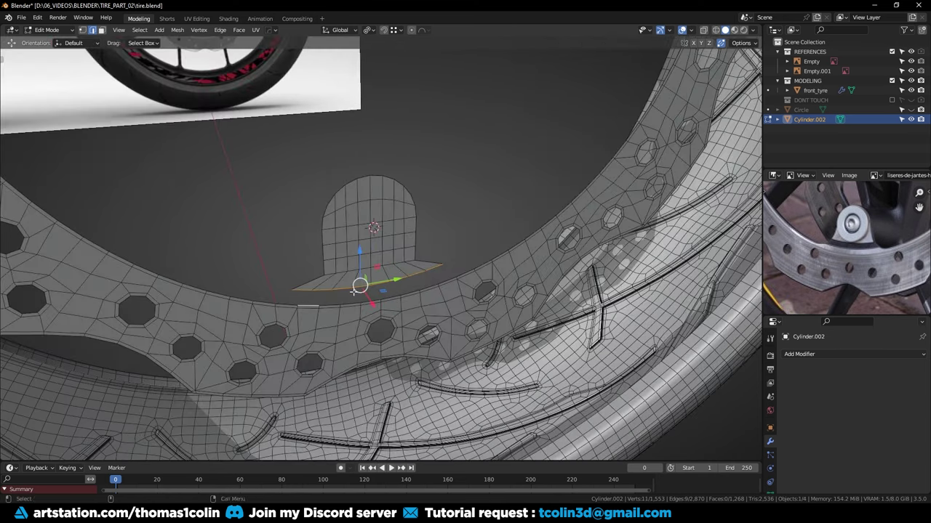
left_click(443, 281, "ctrl")
right_click(443, 281)
left_click(405, 200)
left_click(415, 202)
Separate the tab and its bridging faces from the disc into their own object
middle_click_drag(414, 202, 434, 269)
key("3")
left_click_drag(271, 144, 494, 291)
key("p")
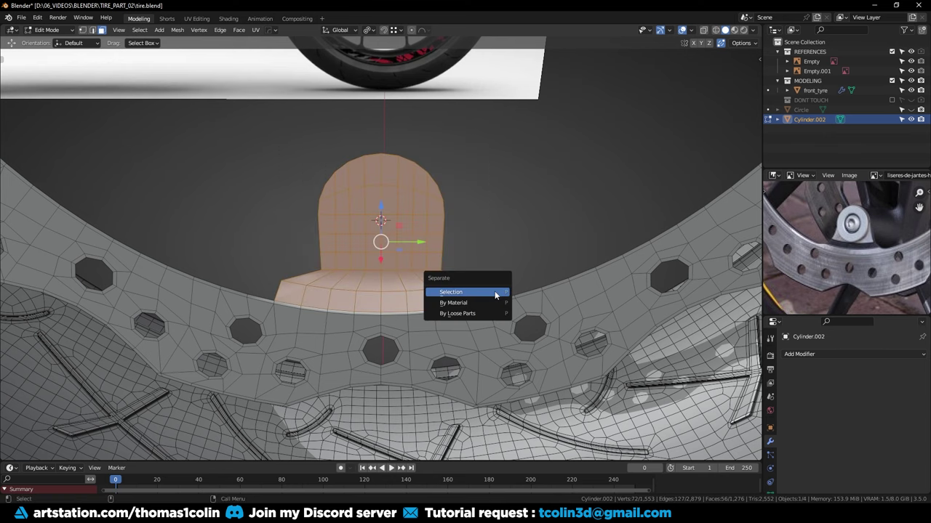
left_click(494, 292)
key("Tab")
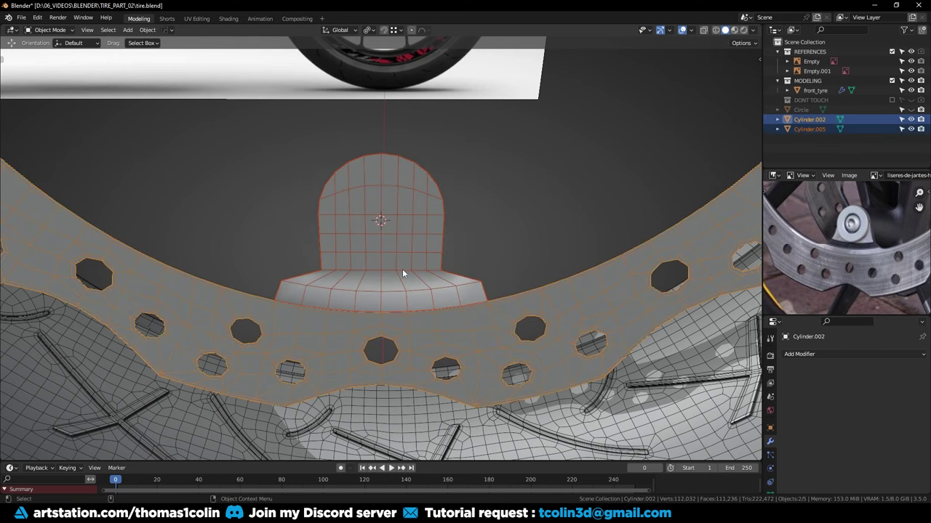
Add a Solidify modifier with 0.01 m thickness to the disc and apply it
left_click(540, 252)
scroll(539, 290, "down", 3)
middle_click_drag(539, 290, 468, 293)
scroll(468, 293, "up", 2)
right_click(457, 267)
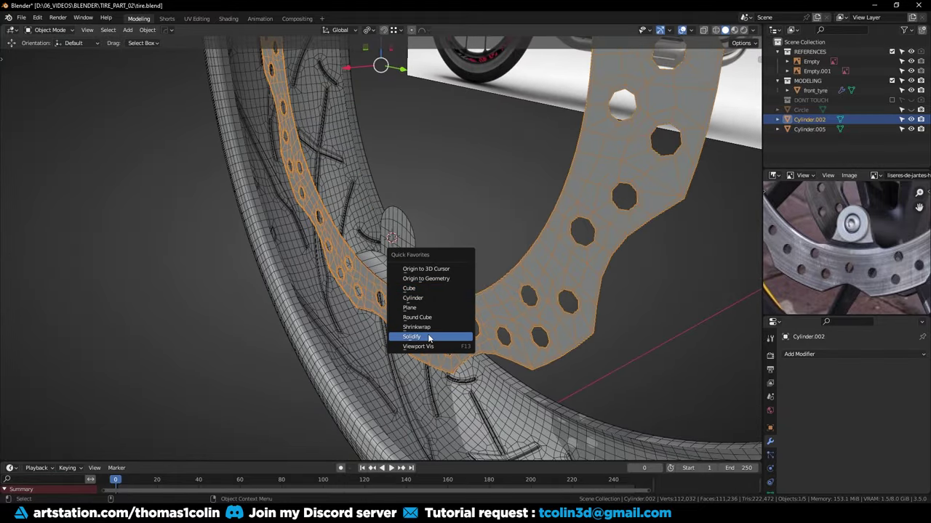
left_click(429, 337)
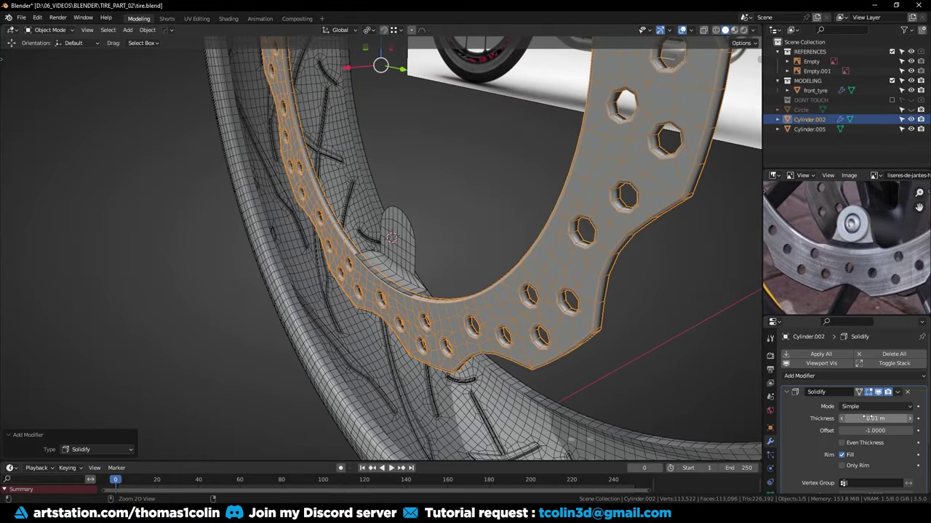
key("ctrl+a")
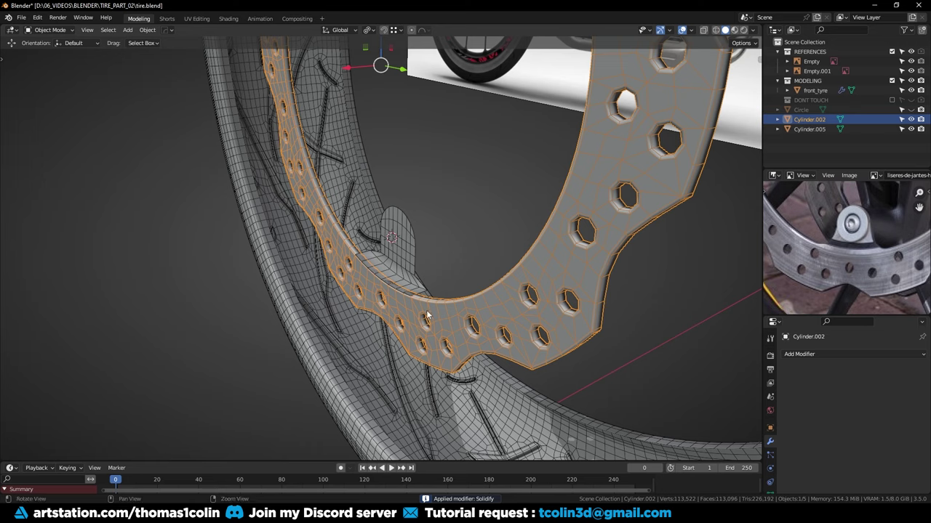
Set the tab's origin to its geometry and move the tab about -0.014 m along X
middle_click_drag(427, 315, 410, 277)
left_click(400, 297)
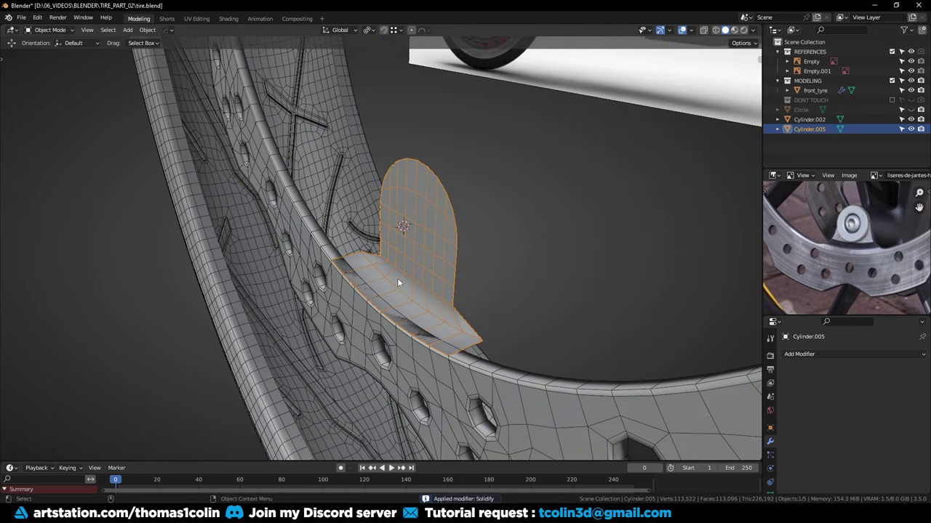
key("q")
left_click(390, 217)
left_click_drag(385, 260, 406, 256)
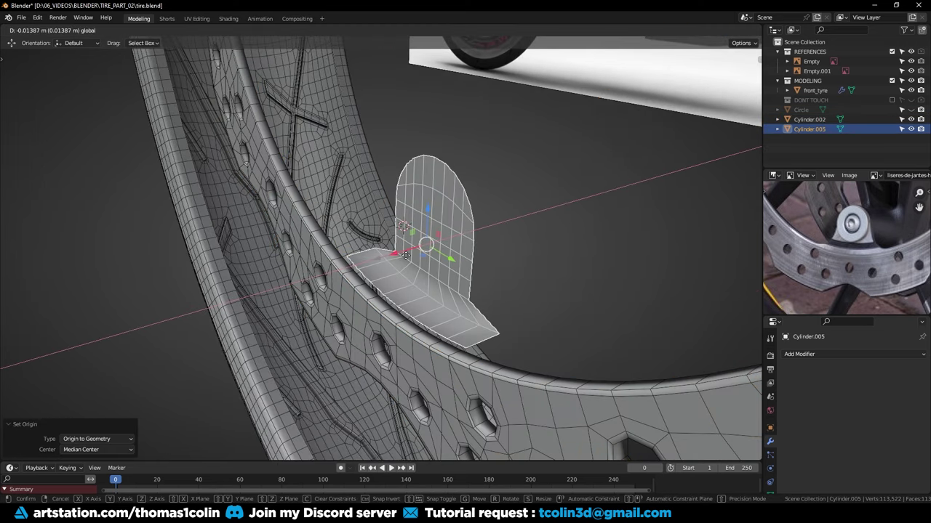
left_click(406, 256)
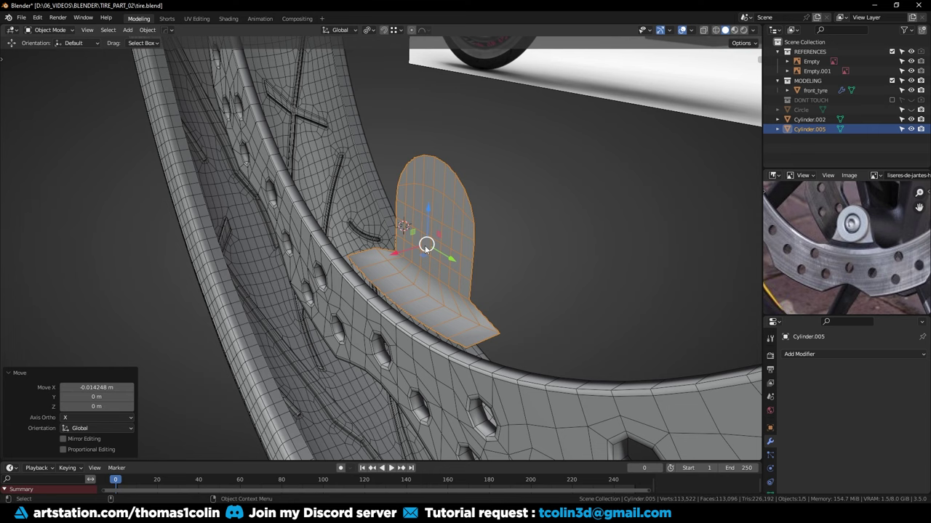
Separate the strip of bridging faces beneath the tab into its own object
key("Tab")
key("l")
key("p")
left_click(412, 299)
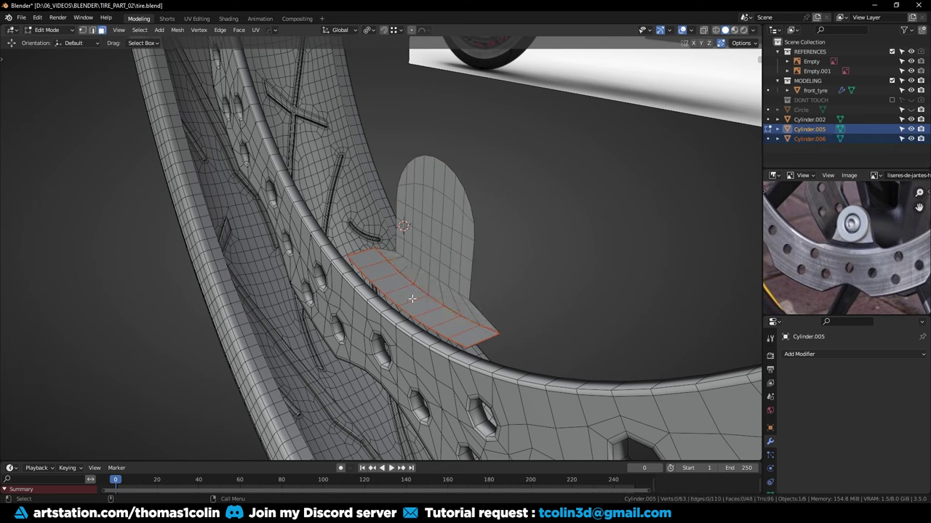
key("Tab")
Select the disc's inner-rim edges beneath the tab and move them slightly down along Z
left_click(398, 292)
middle_click_drag(397, 291, 374, 294)
scroll(376, 305, "up", 1)
left_click(330, 300)
key("Tab")
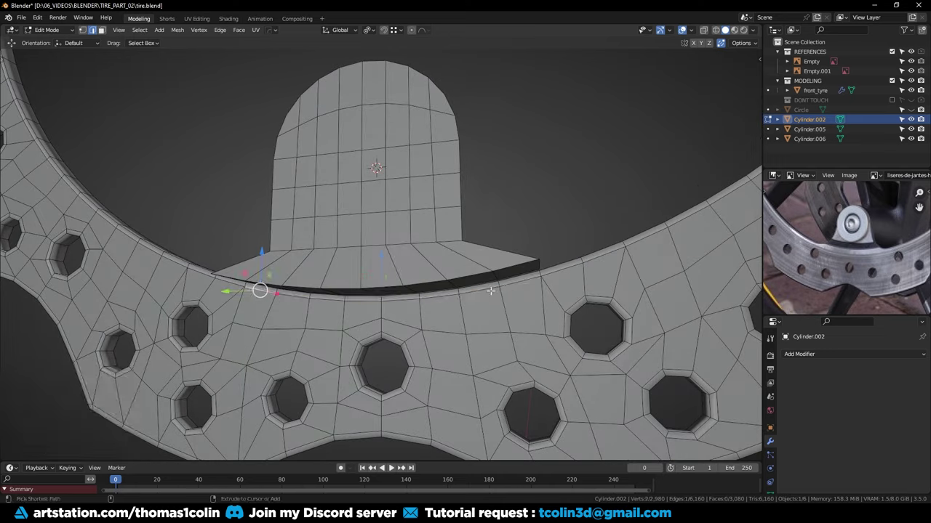
left_click(381, 293, "ctrl")
left_click_drag(381, 259, 382, 273)
middle_click_drag(383, 274, 414, 262)
Add a Solidify modifier to the separated strip beneath the tab, adjust its thickness and apply it
key("Tab")
left_click(383, 285)
key("q")
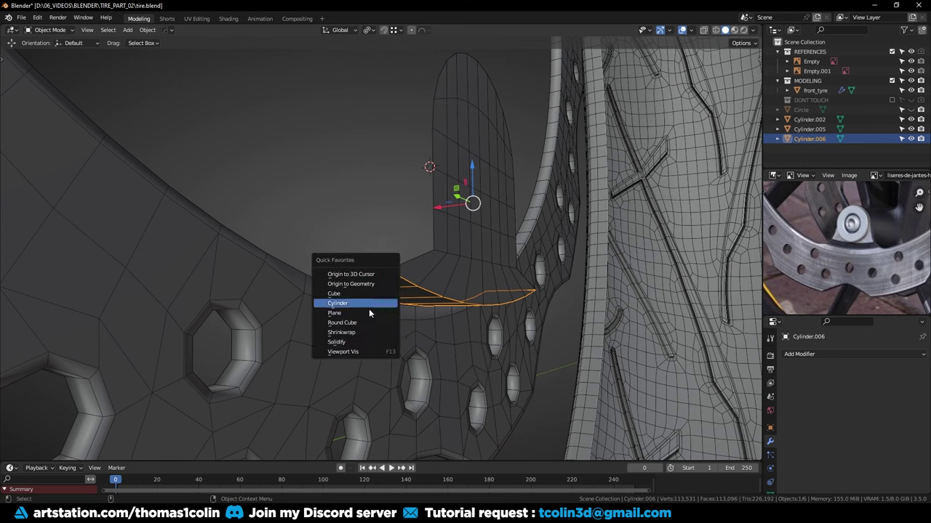
left_click(360, 340)
mouse_move(876, 418)
left_mouse_down()
mouse_move(851, 418)
mouse_move(865, 418)
left_mouse_up()
key("ctrl+a")
Delete the row of faces on the thickened strip's long side that faces the disc
middle_click_drag(396, 301, 436, 350)
key("Tab")
key("3")
left_click(480, 386)
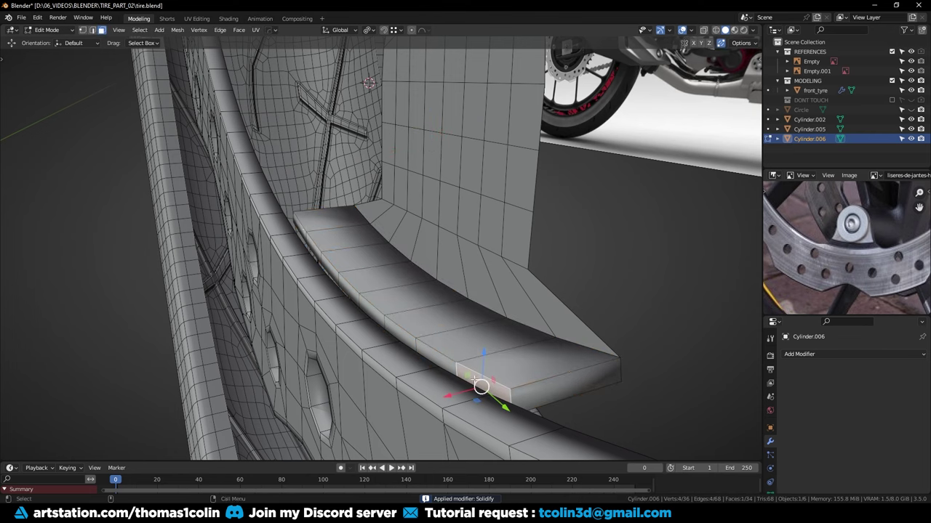
left_click(300, 229, "ctrl")
key("x")
left_click(300, 228)
Delete the row of disc inner-rim faces that lies against the end of the strip
middle_click_drag(300, 229, 293, 260)
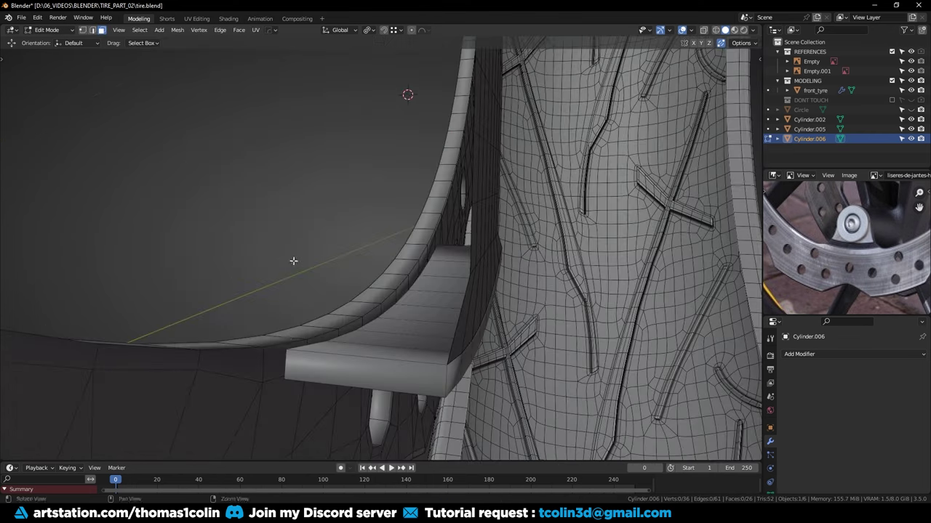
key("Tab")
left_click(271, 362)
key("Tab")
left_click(282, 360)
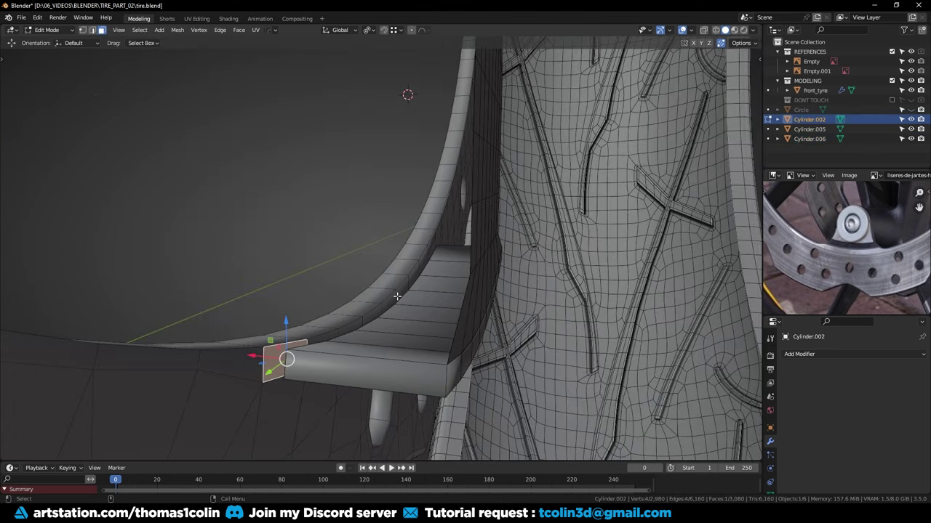
left_click(414, 266, "ctrl")
middle_click_drag(415, 266, 427, 202)
key("x")
left_click(433, 203)
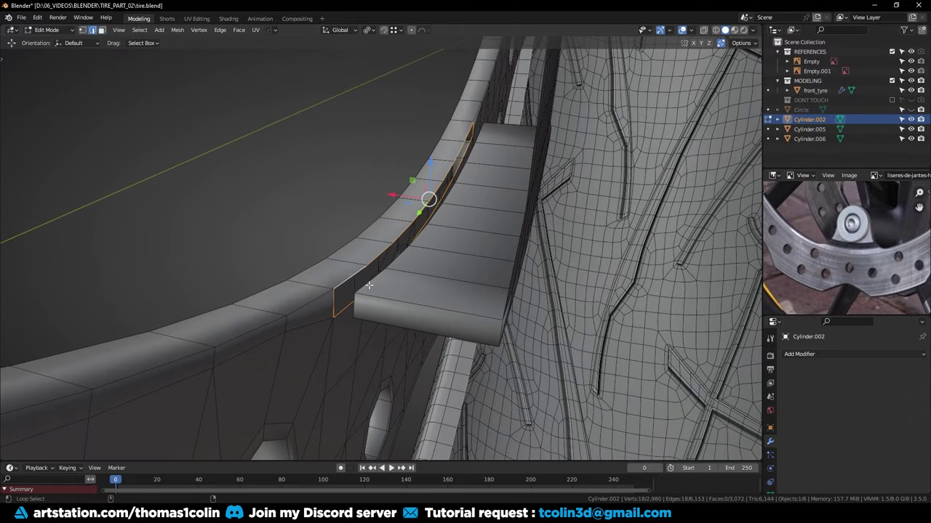
Join the disc and the bridging strip into one object and open it for mesh editing
key("Tab")
left_click(396, 287, "shift")
key("ctrl+j")
key("Tab")
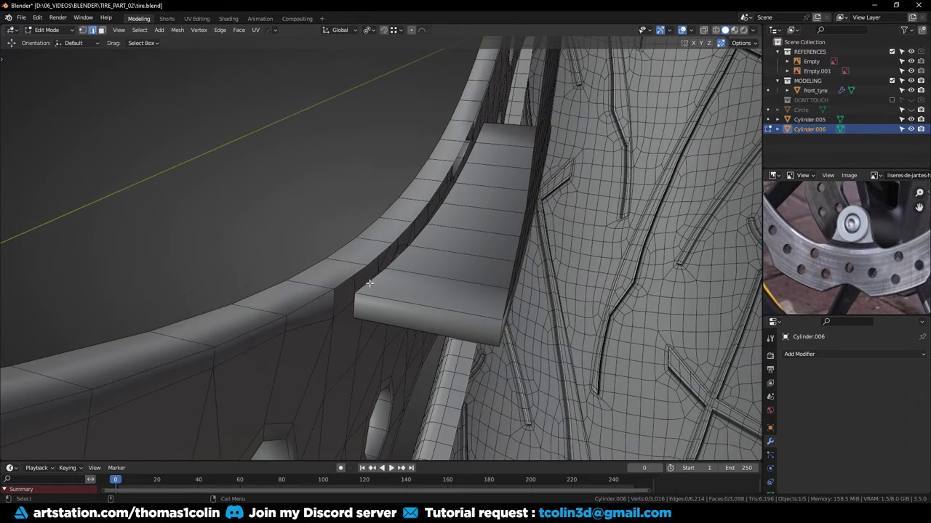
Bridge the open edge loops of the disc rim and the strip, and dissolve the redundant loop between them
left_click(348, 276, "alt")
left_click(364, 285, "alt+shift")
right_click(357, 269)
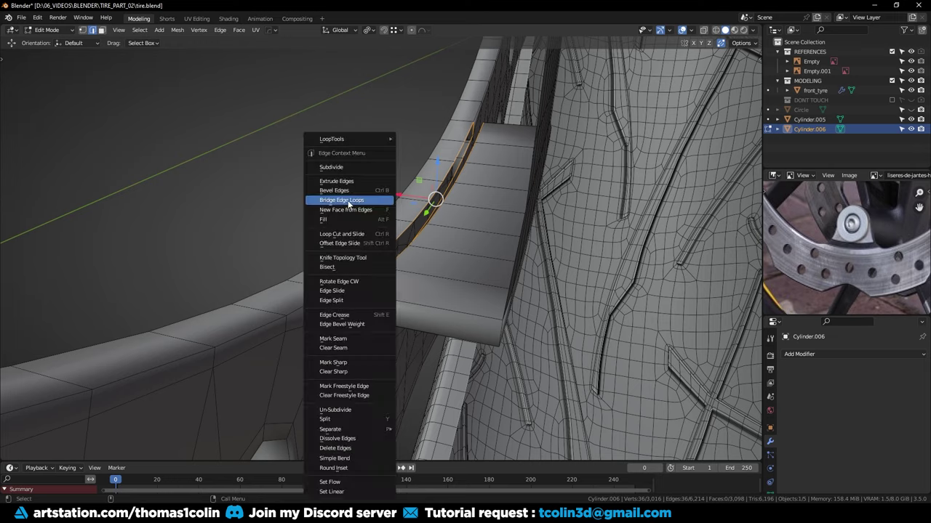
left_click(357, 206)
left_click(364, 285, "alt")
key("ctrl+x")
middle_click_drag(364, 284, 304, 284)
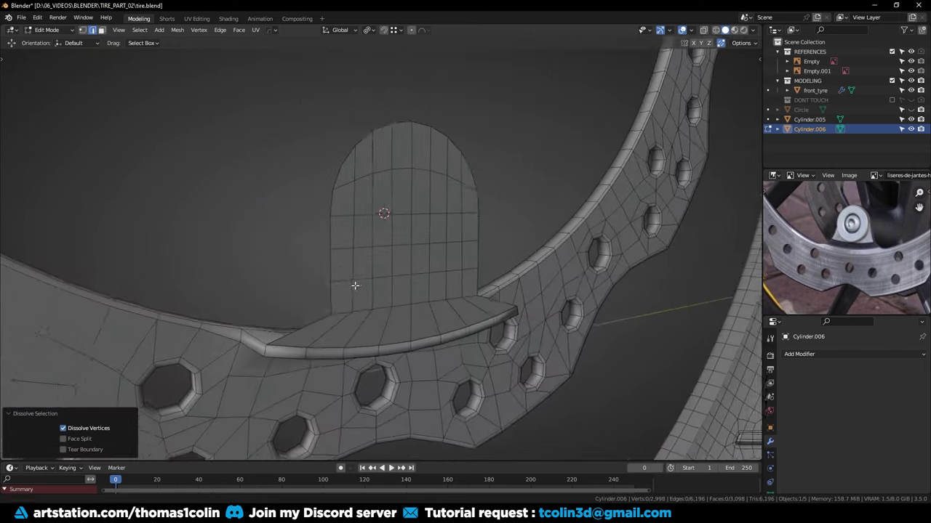
Extrude the tab's lower edge chain downward along Z, snapping it to the strip's lower edge
scroll(271, 308, "up", 2)
key("Tab")
left_click(269, 306)
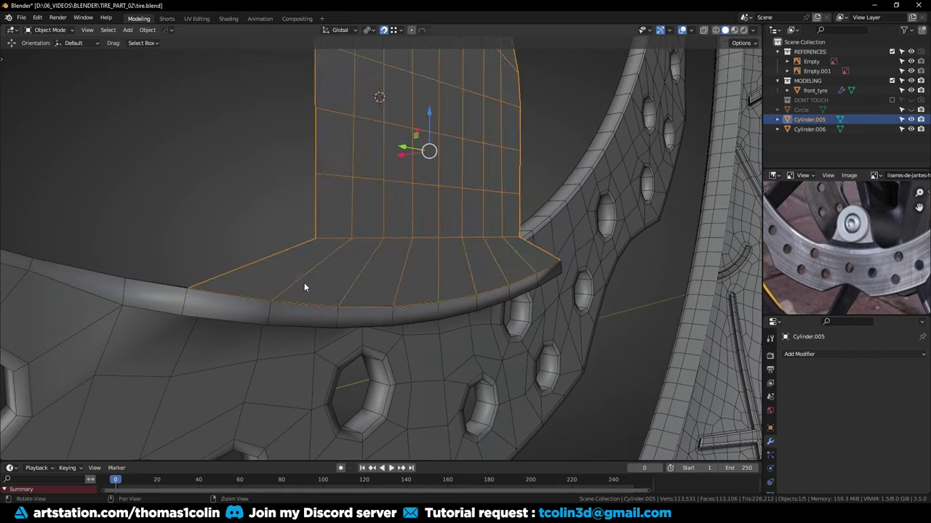
key("Tab")
left_click(231, 295)
left_click(548, 268, "ctrl")
key("e")
key("z")
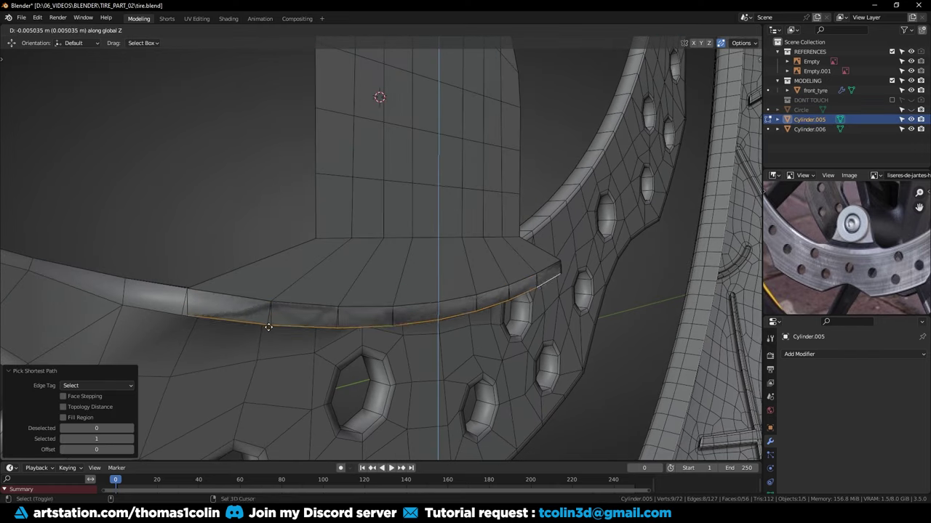
key("shift+Tab")
left_click(266, 326)
Snap the vertices of the tab's extruded lower edge one by one onto the strip's matching corner vertices
key("1")
left_click(188, 315)
key("g")
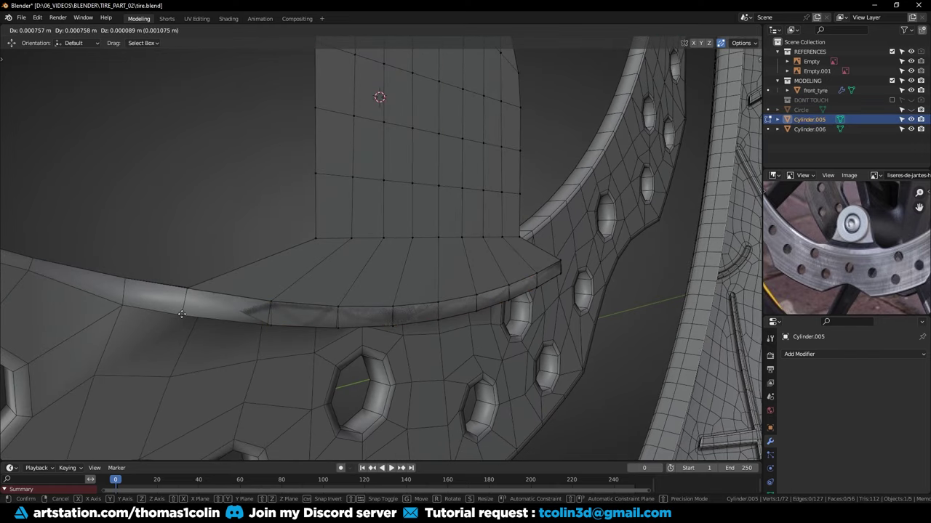
key("shift+Tab")
left_click(182, 315)
middle_click_drag(528, 316, 390, 262)
left_click(438, 301)
key("g")
left_click(443, 298)
left_click(431, 222)
key("g")
left_click(435, 221)
left_click(352, 240)
key("g")
left_click(354, 241)
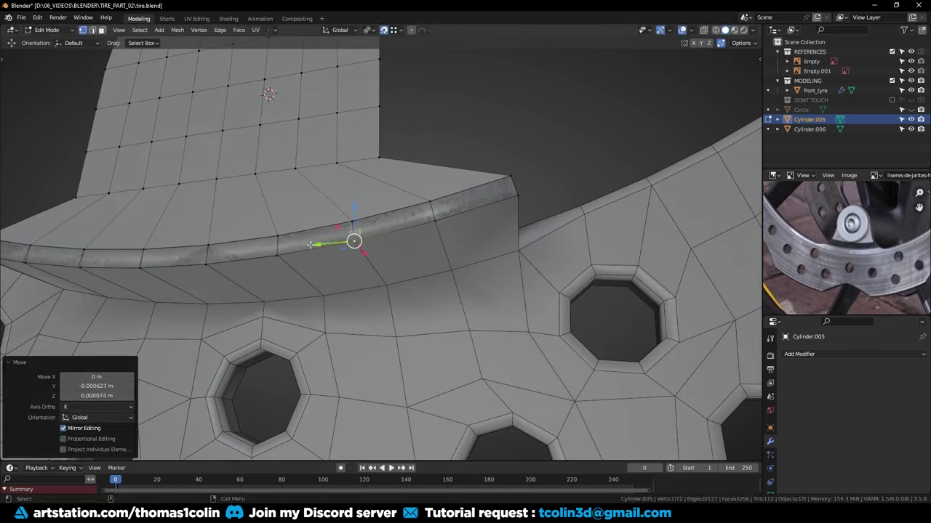
left_click(277, 255)
key("g")
left_click(278, 256)
left_click(205, 263)
key("g")
left_click(141, 266)
left_click(80, 267)
key("g")
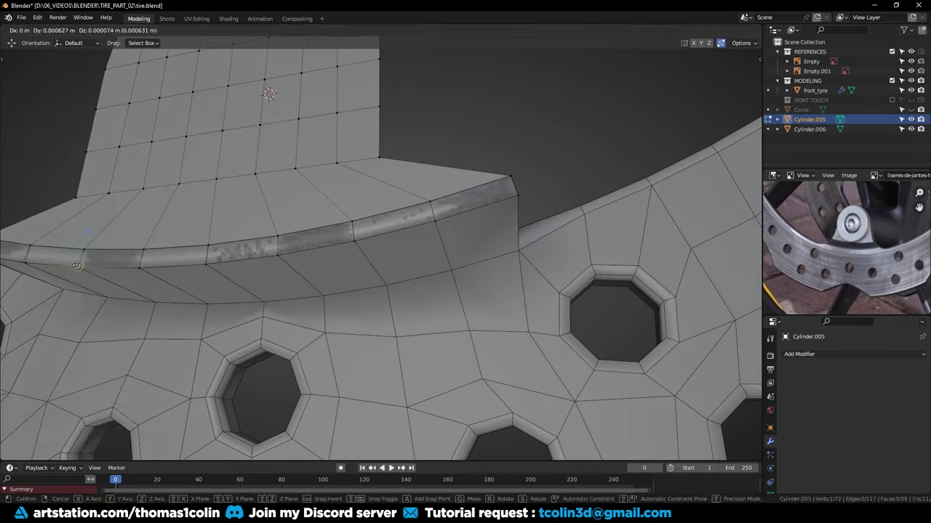
left_click(82, 267)
middle_click_drag(81, 266, 223, 269, "shift")
left_click(166, 267)
key("g")
left_click(167, 264)
Delete the disc object's strip faces that are covered by the tab's extruded lower edge
middle_click_drag(329, 287, 354, 286)
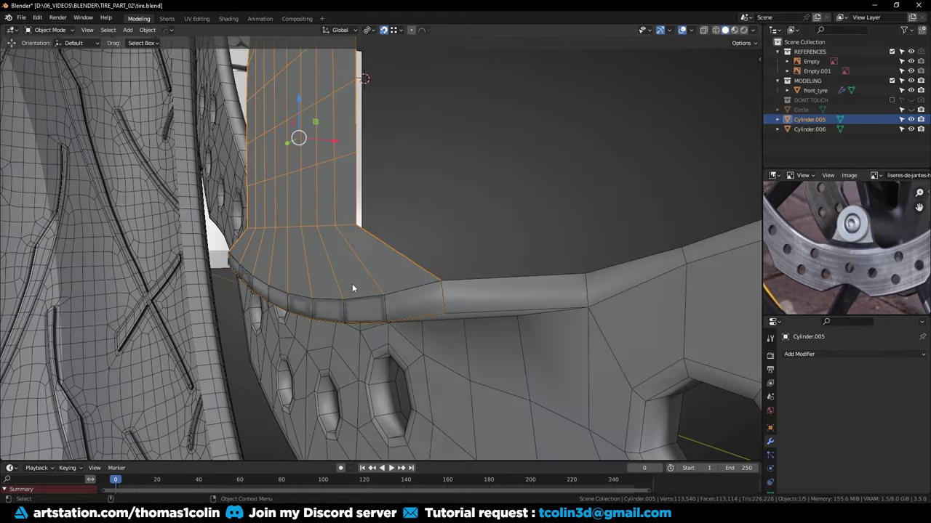
key("Tab")
left_click(488, 297)
key("Tab")
key("3")
left_click(413, 300)
middle_click_drag(413, 300, 498, 295)
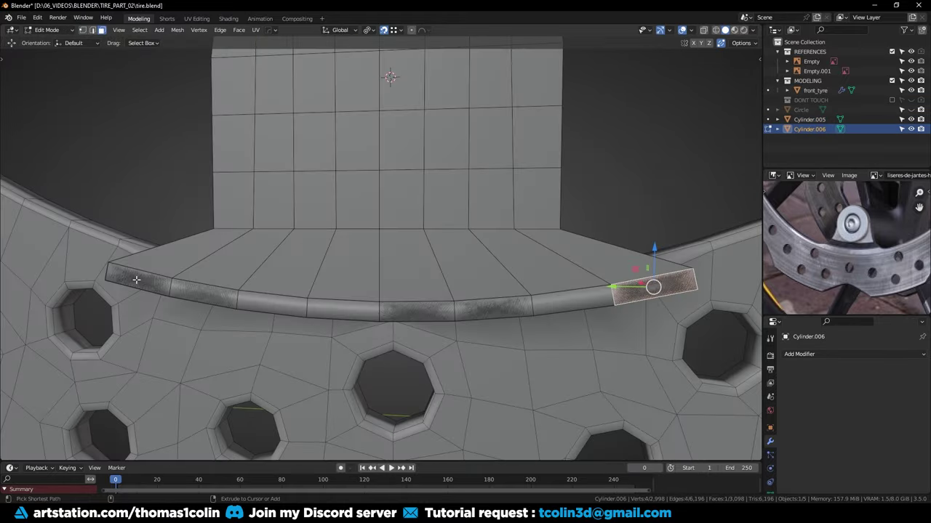
key("ctrl+l")
key("x")
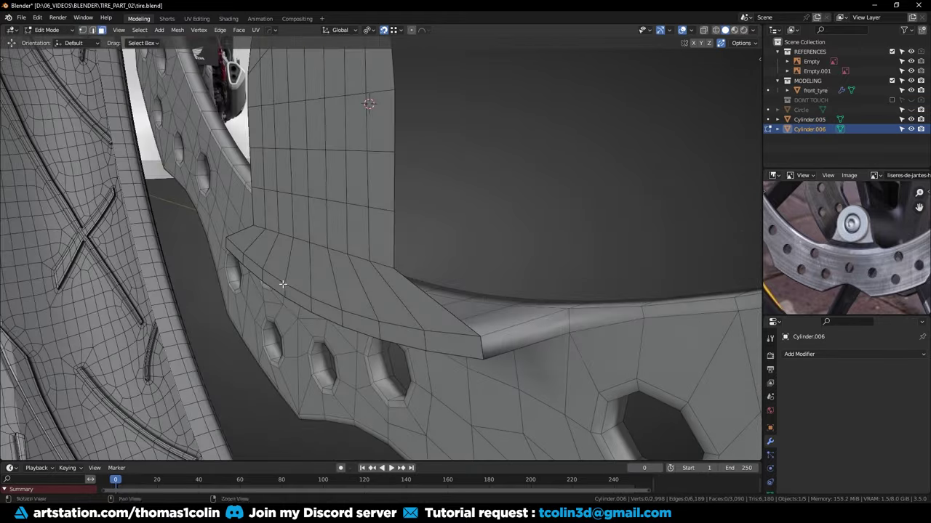
Add a Solidify modifier with 0.006 m thickness to the tab and apply it
left_click(323, 231)
key("q")
left_click(321, 244)
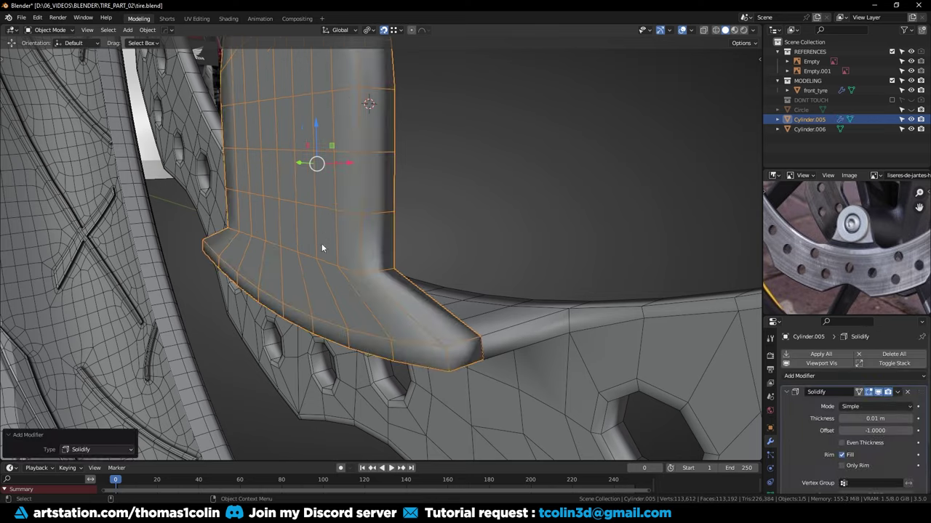
middle_click_drag(323, 248, 280, 248)
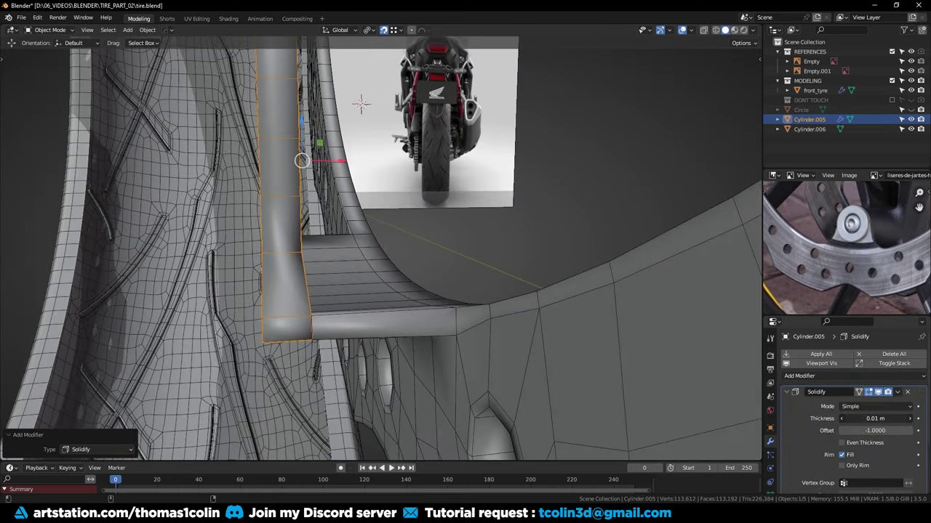
left_click_drag(875, 419, 863, 419)
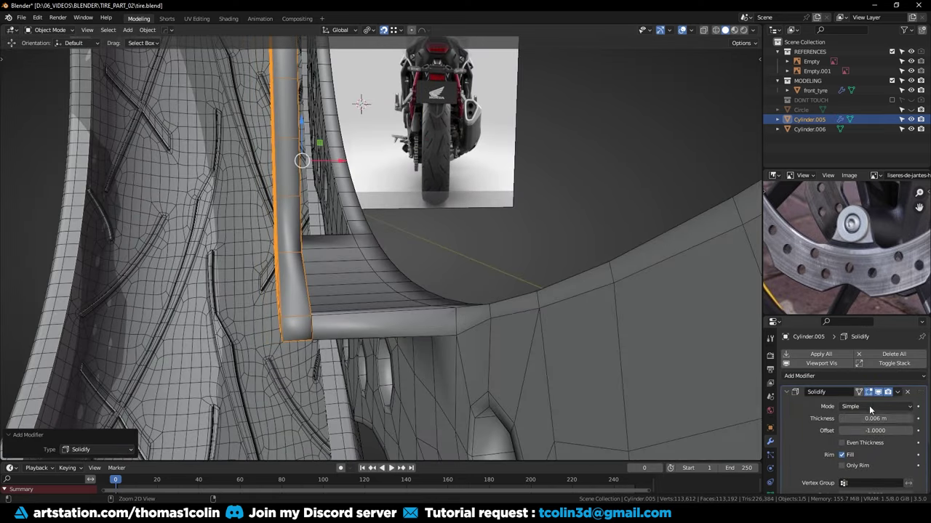
key("ctrl+a")
Isolate the tab, delete the row of lower inner faces that meets the strip, and restore the hidden objects
middle_click_drag(376, 317, 318, 268)
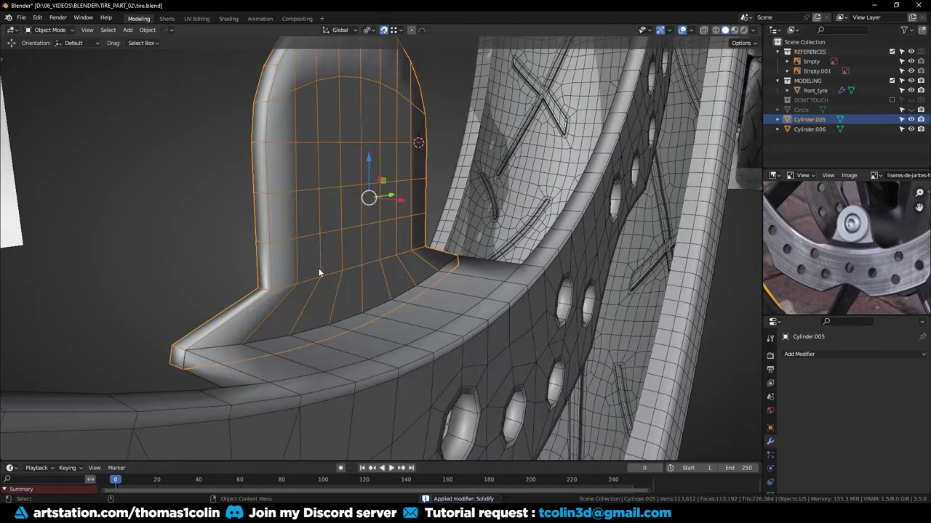
key("shift+h")
key("Tab")
left_click(226, 357)
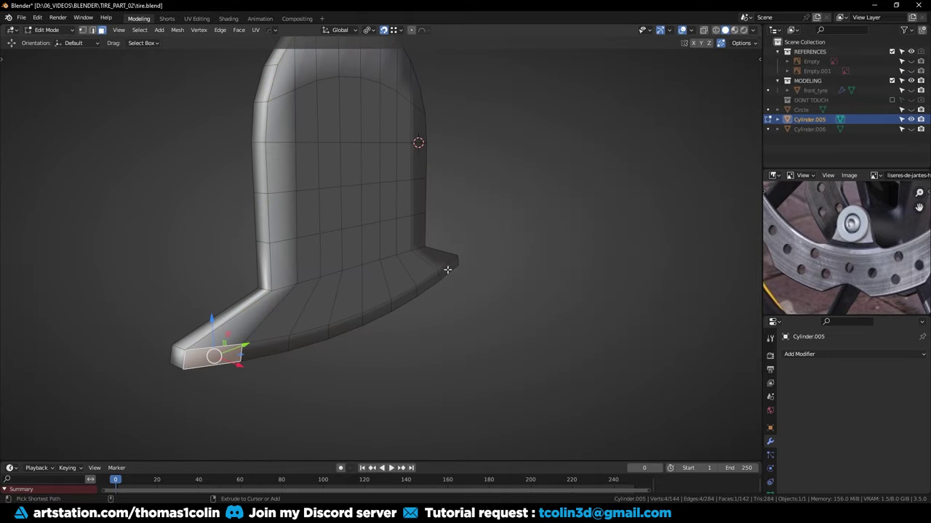
left_click(447, 269, "ctrl")
key("x")
left_click(447, 269)
key("Tab")
key("KP_Divide")
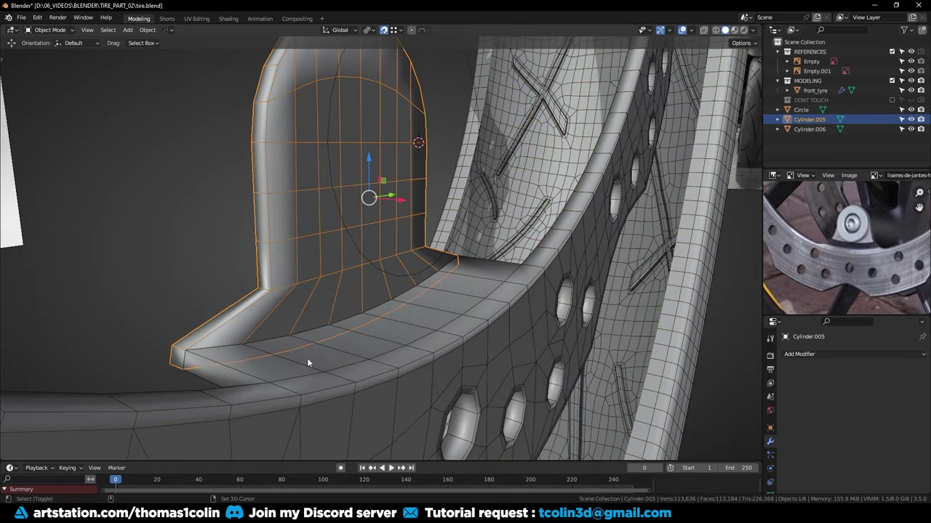
Join the tab with the disc and merge all overlapping vertices by distance
left_click(307, 360, "shift")
key("ctrl+j")
key("1")
key("a")
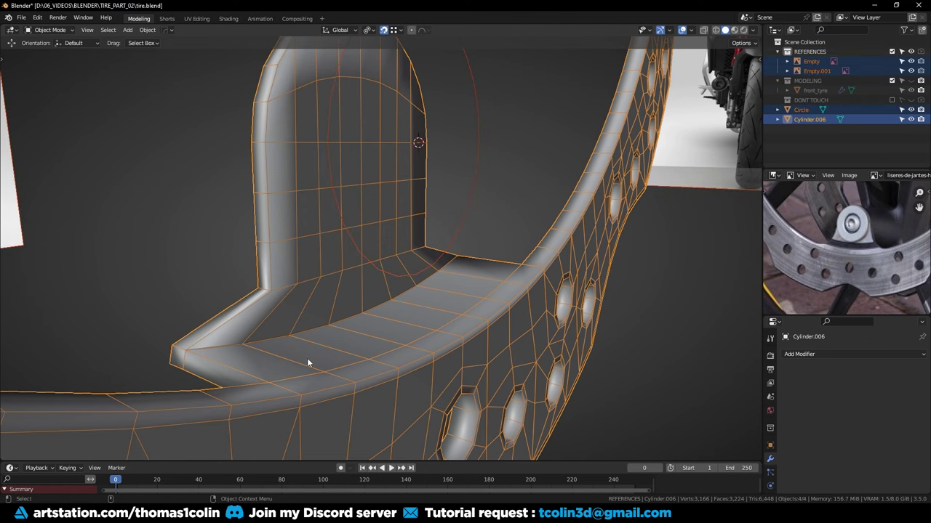
left_click(317, 338)
key("Tab")
key("a")
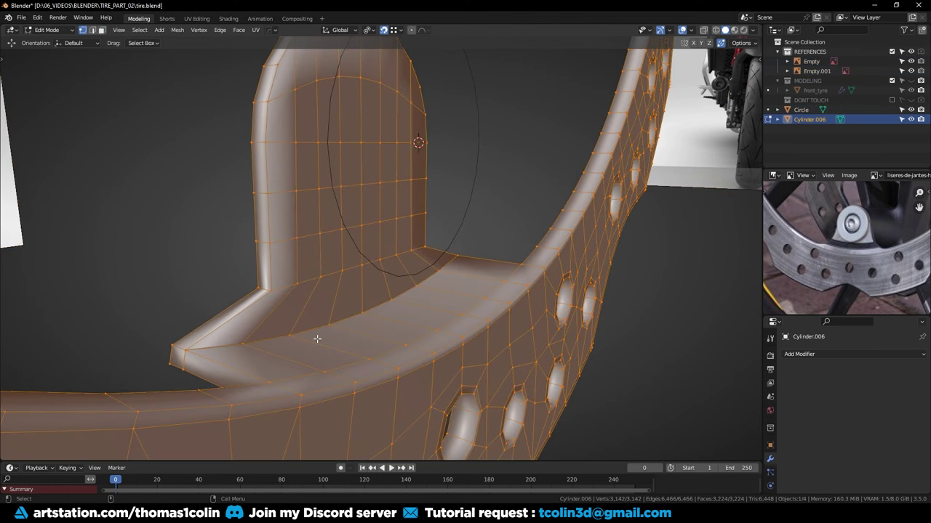
key("m")
left_click(317, 338)
left_click(182, 219)
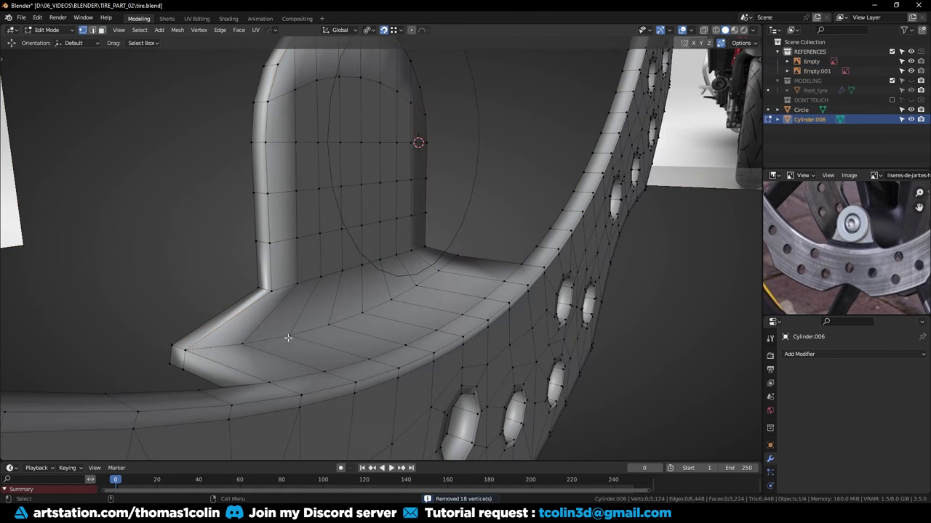
Show the modeling collection again and bevel both corner edges where the tab meets its flared base
key("Tab")
left_click(197, 231)
scroll(314, 259, "down", 2)
middle_click_drag(315, 258, 350, 301)
scroll(348, 298, "up", 2)
key("2")
left_click(316, 268)
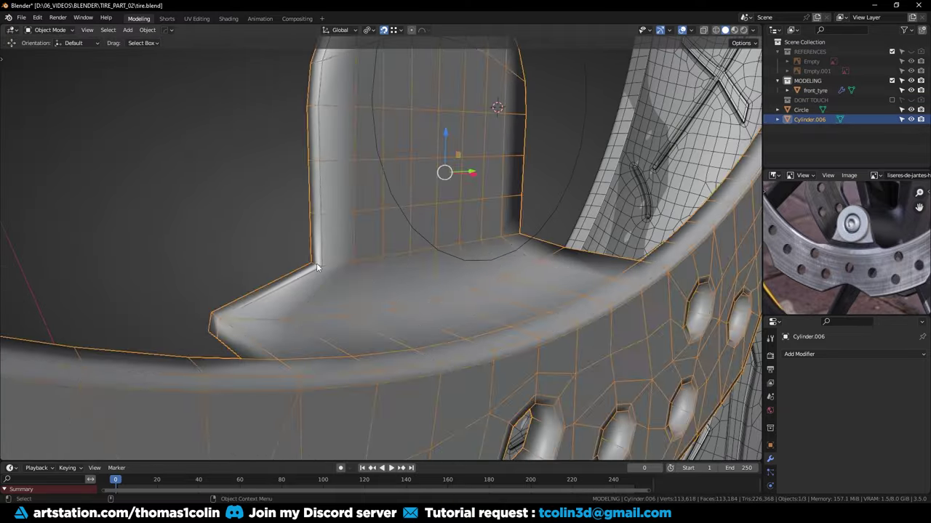
key("Tab")
left_click(318, 240)
middle_click_drag(318, 240, 522, 273)
middle_click_drag(483, 322, 459, 298)
key("ctrl+b")
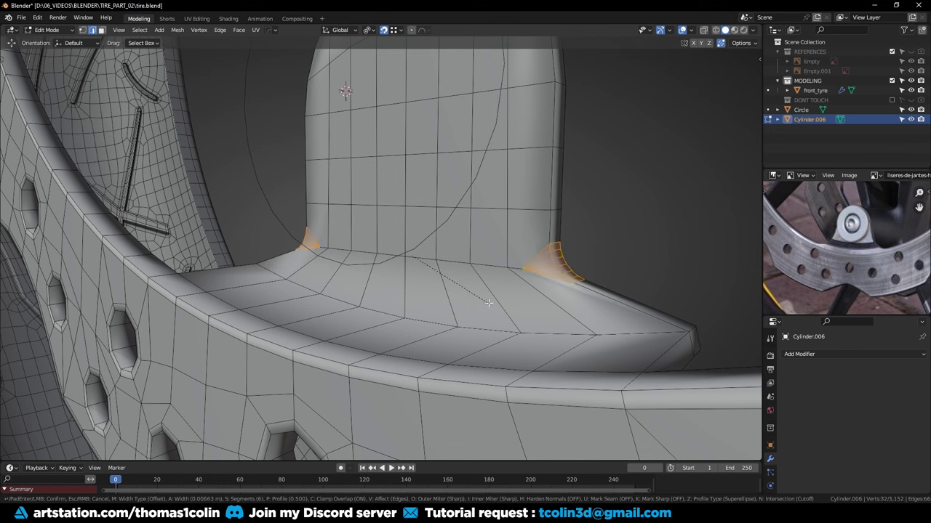
left_click(493, 305)
Dissolve the extra bevel edges at both corners on the tab's disc-facing side
left_click(537, 260)
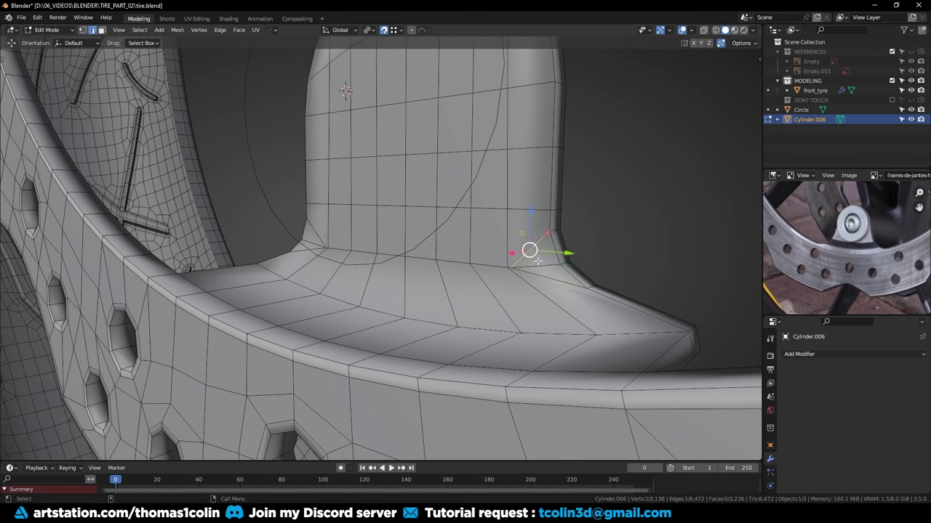
key("ctrl+x")
left_click(314, 227)
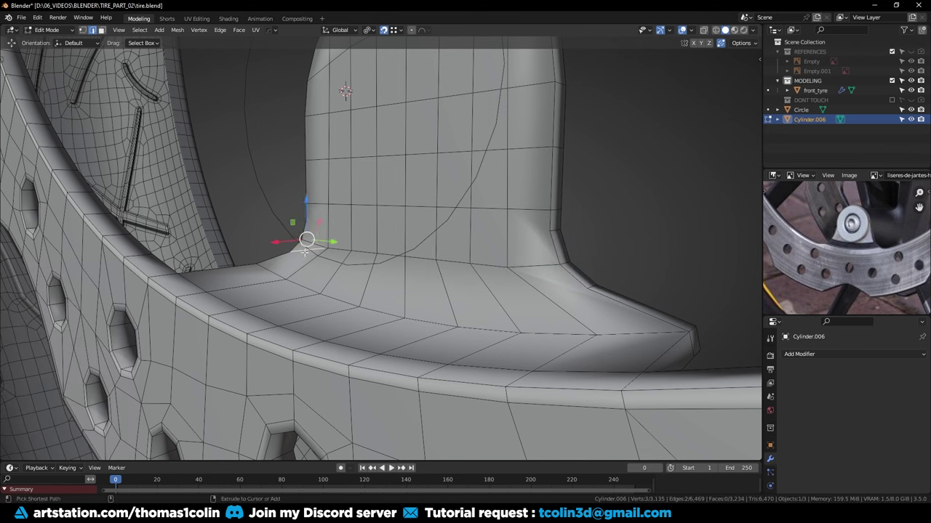
key("ctrl+x")
Add a centred loop cut across the tab's disc-facing side just above the flared base
middle_click_drag(305, 252, 365, 240)
left_click(365, 237)
key("ctrl+r")
left_click(364, 236)
right_click(349, 235)
key("1")
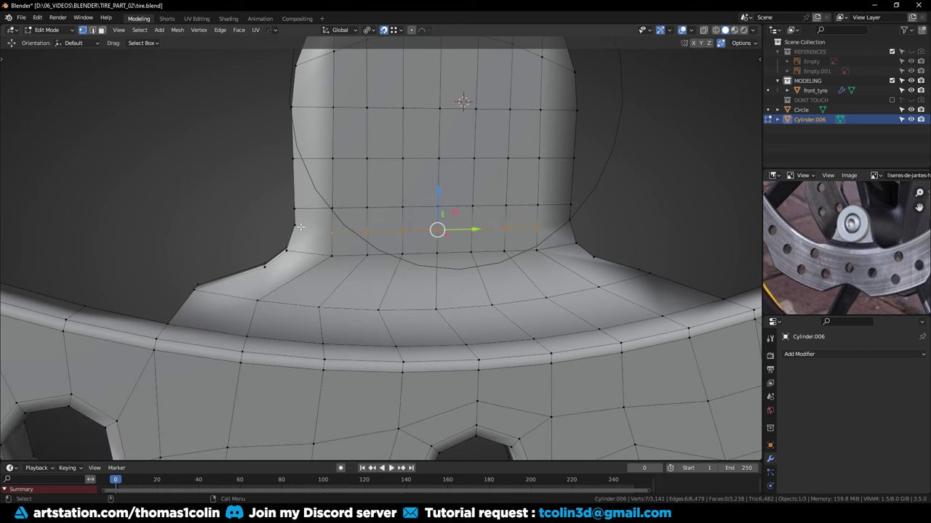
Add a loop cut across the flared base and connect its end vertices to the beveled corner vertices
key("ctrl+r")
left_click(514, 272)
left_click(568, 269)
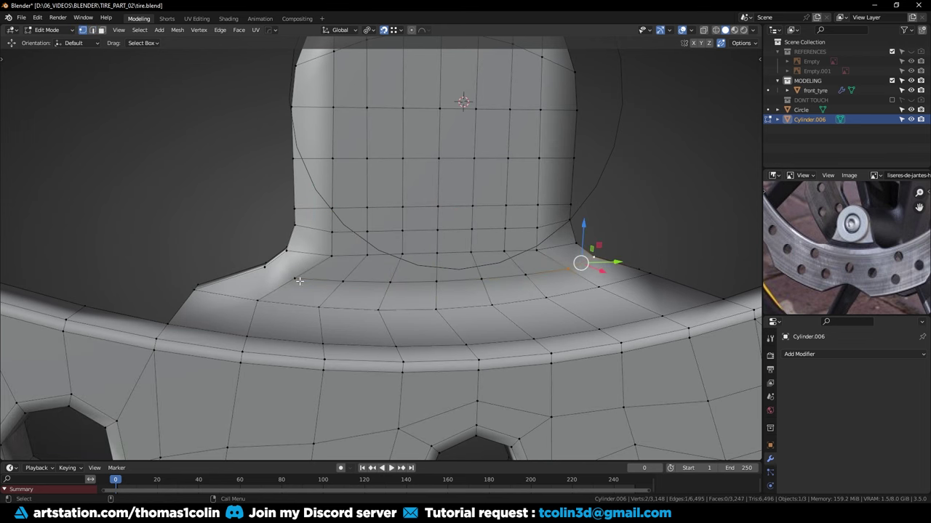
left_click(266, 269, "shift")
key("j")
left_click(245, 204)
On the tab's outer side, dissolve the extra corner bevel edges and add a centred loop cut above the base
middle_click_drag(245, 204, 455, 214)
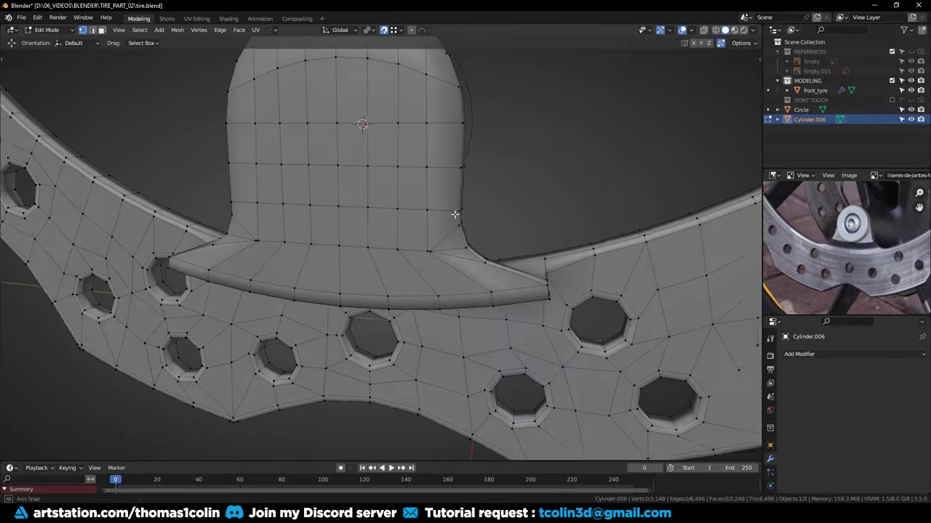
scroll(456, 216, "up", 1)
key("2")
left_click(469, 240)
key("ctrl+x")
key("ctrl+r")
double_click(239, 225)
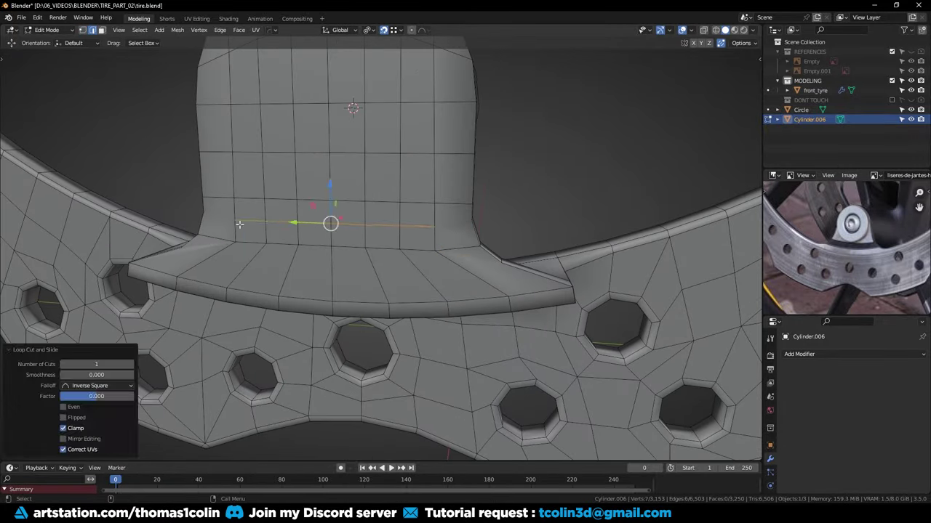
Add a loop cut across the outer flared base and connect the new loops' end vertices to the beveled corners
key("ctrl+r")
double_click(250, 267)
key("1")
left_click(205, 260)
left_click(181, 248, "shift")
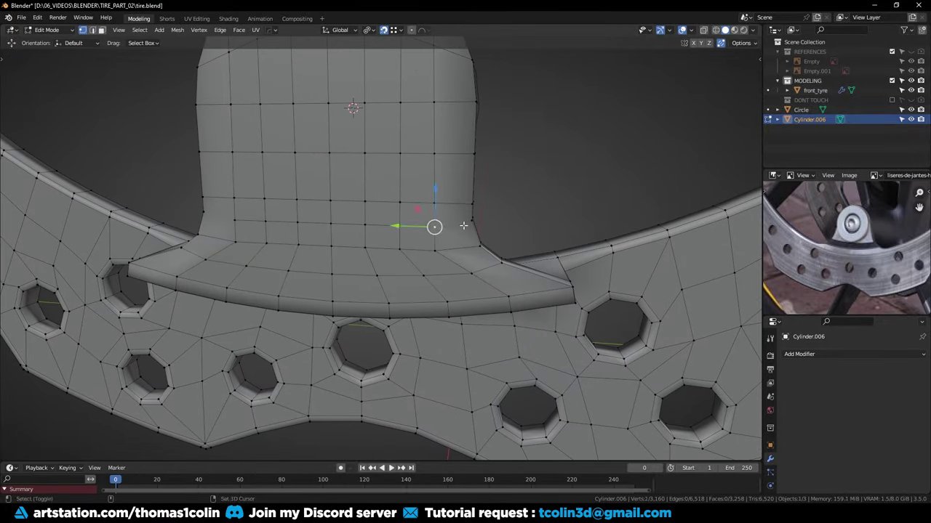
middle_click_drag(229, 173, 324, 284)
scroll(324, 284, "down", 2)
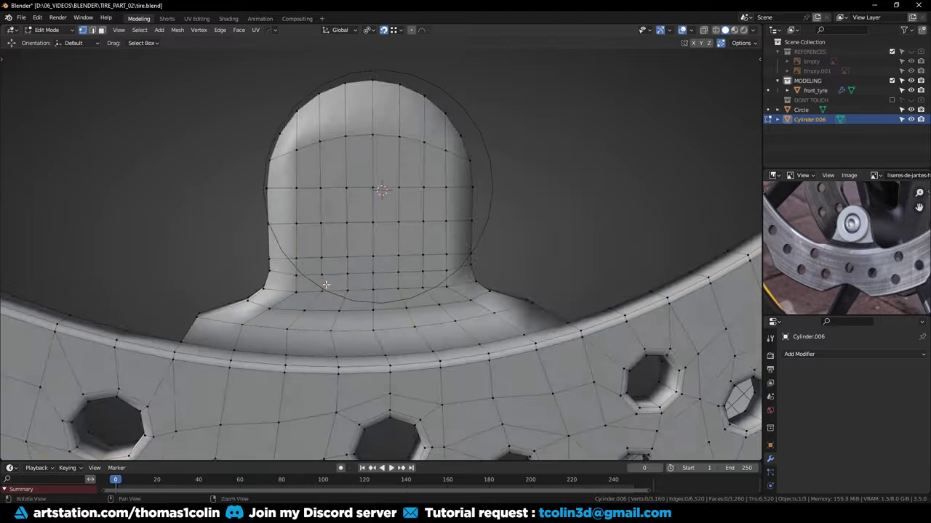
Try a level 2 subdivision on the whole disc and undo it
key("Tab")
key("ctrl+2")
key("ctrl+z")
middle_click_drag(475, 279, 366, 345)
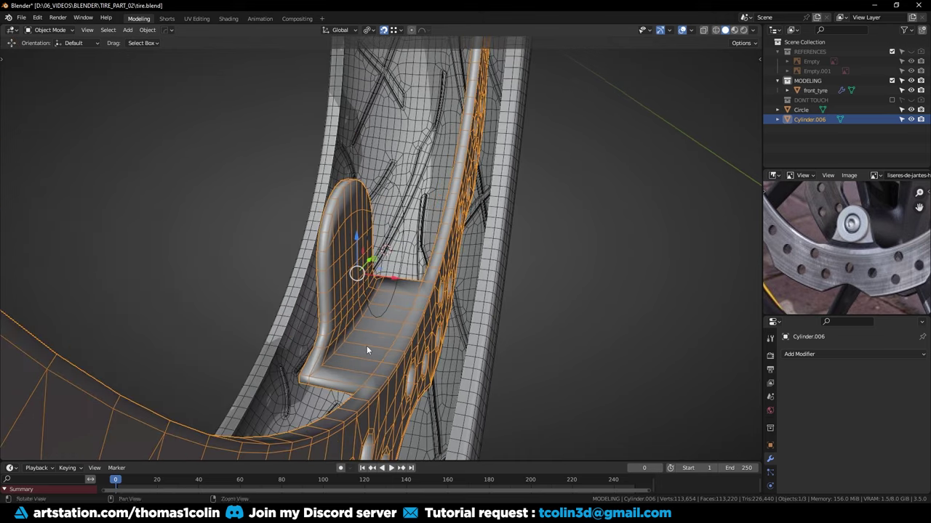
Select the whole tab's faces from the front, extend the selection along its base, and move it along the X axis
key("KP_1")
key("Tab")
key("3")
left_click_drag(254, 155, 470, 315)
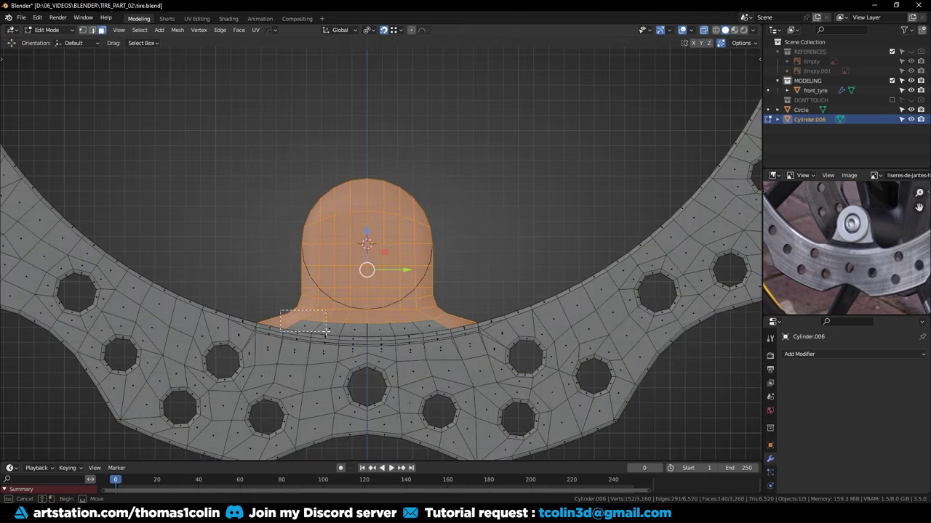
key("e")
middle_click_drag(318, 326, 411, 299)
right_click(396, 292)
key("ctrl+KP_Add")
key("ctrl+z")
left_click(374, 304, "alt+shift")
key("g")
key("x")
left_click(279, 287)
middle_click_drag(280, 286, 371, 332)
key("alt+a")
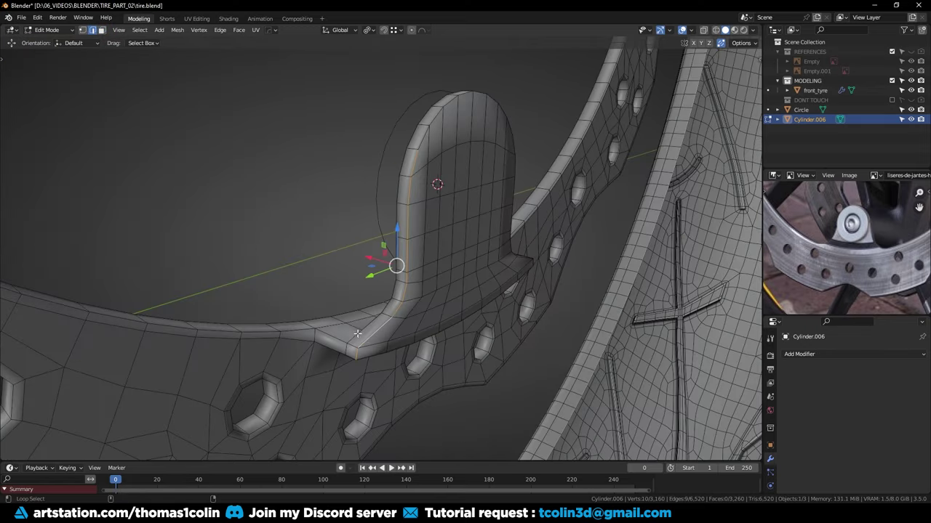
Select the sharp edge loops around the tab, its base and the disc's inner rim, and bevel them about 0.0017 m with 2 segments
left_click(325, 337, "alt+shift")
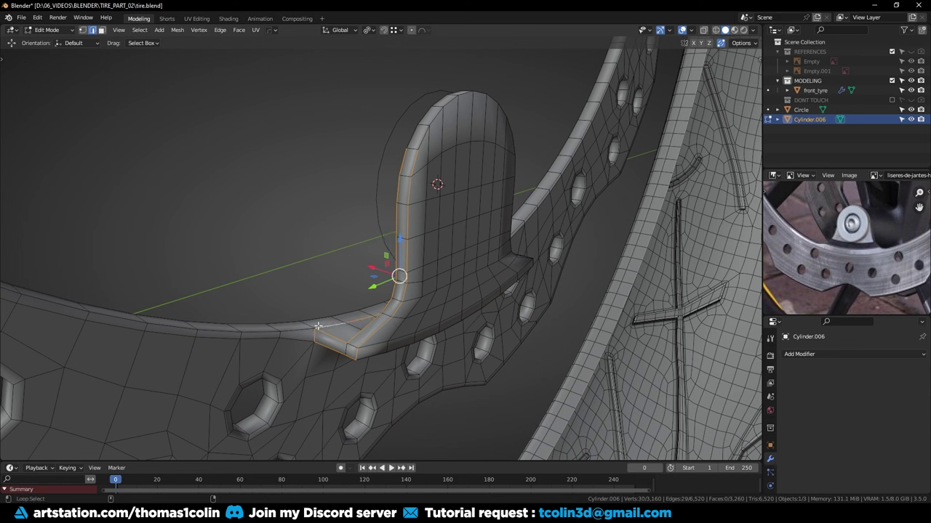
left_click(300, 328, "alt+shift")
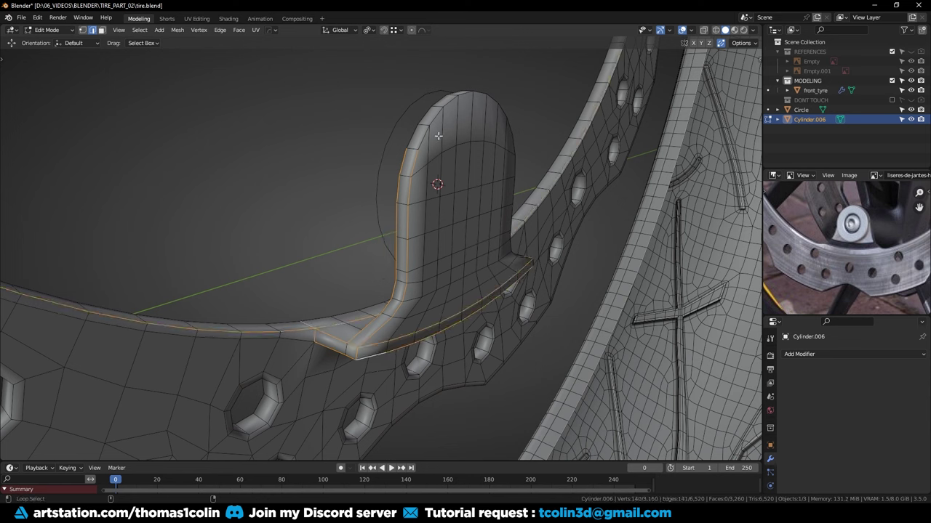
middle_click_drag(525, 269, 289, 304)
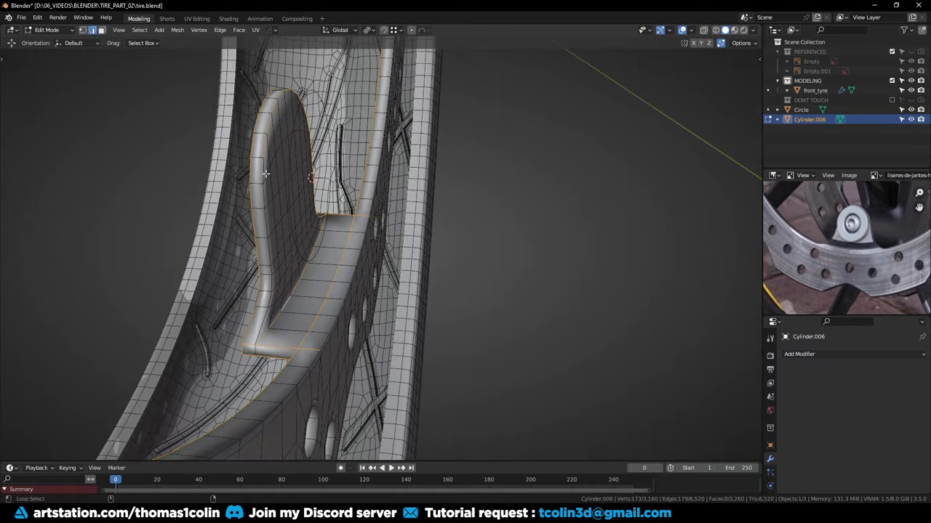
middle_click_drag(258, 176, 233, 233)
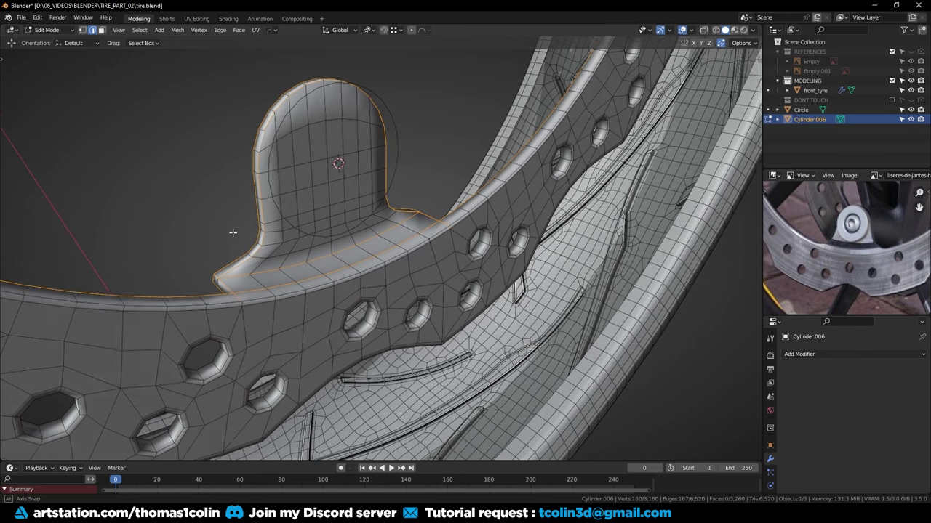
scroll(404, 251, "up", 2)
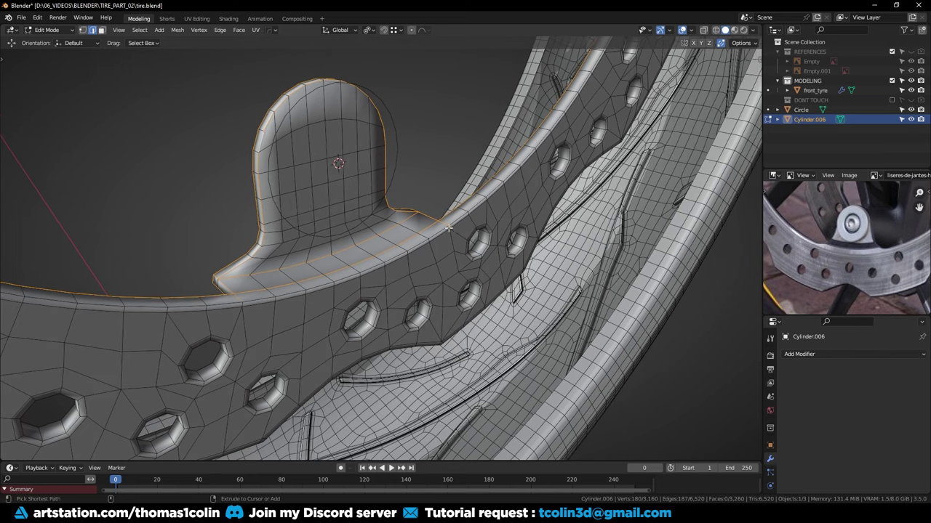
left_click_drag(384, 240, 493, 226, "alt")
scroll(478, 345, "up", 2)
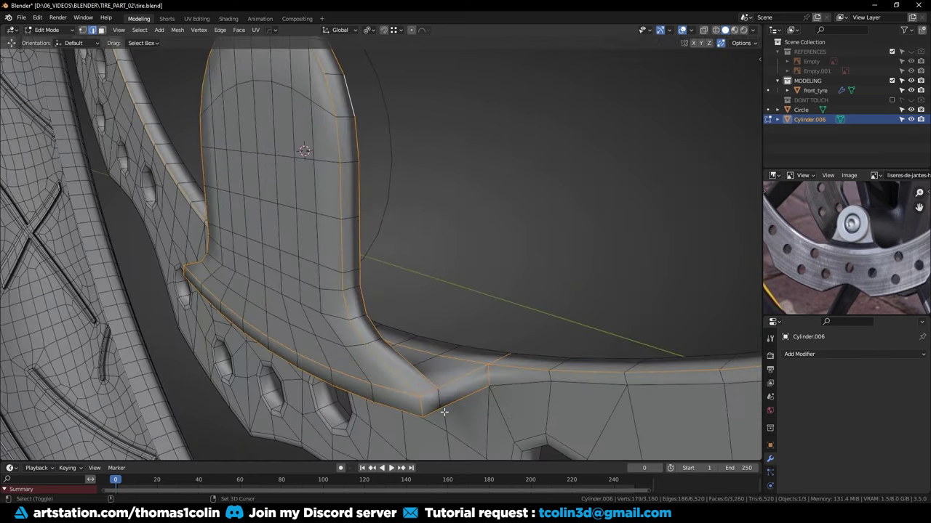
double_click(434, 399, "shift")
middle_click_drag(433, 399, 307, 298)
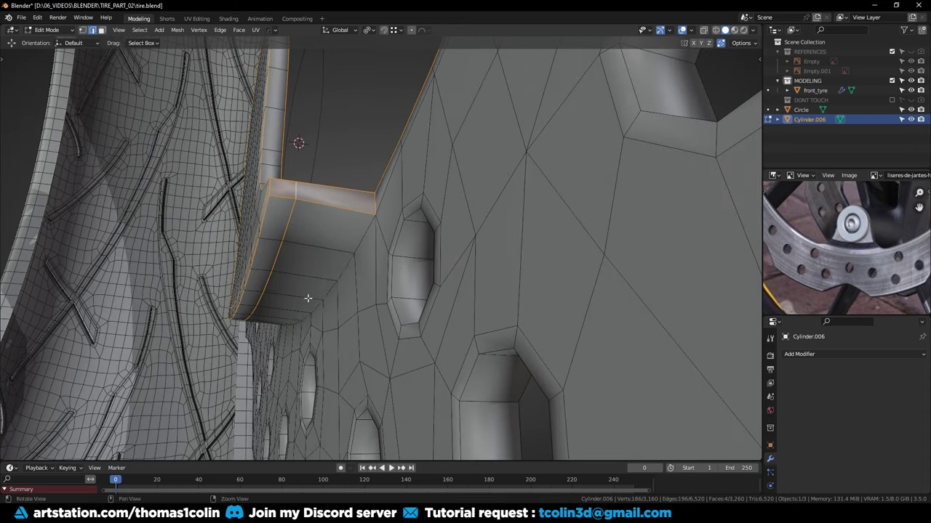
middle_click_drag(341, 241, 414, 334)
middle_click_drag(572, 223, 414, 307)
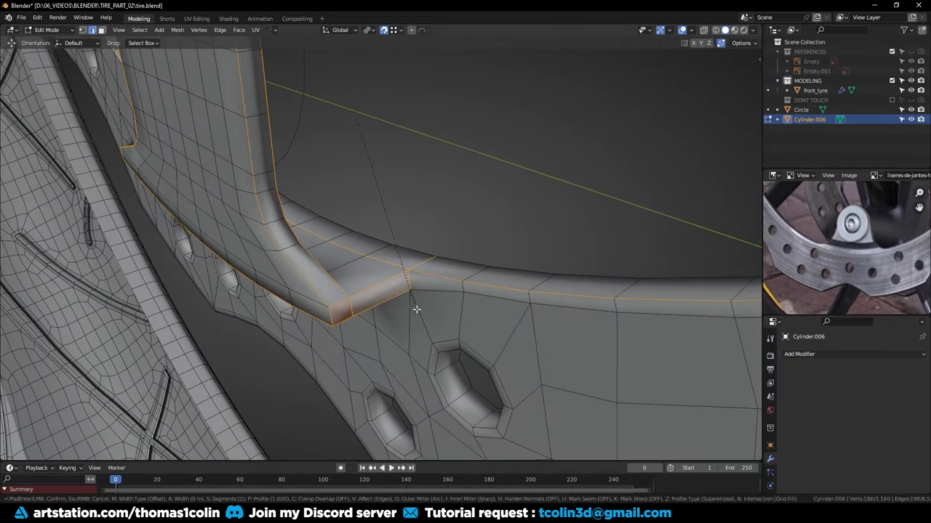
key("ctrl+b")
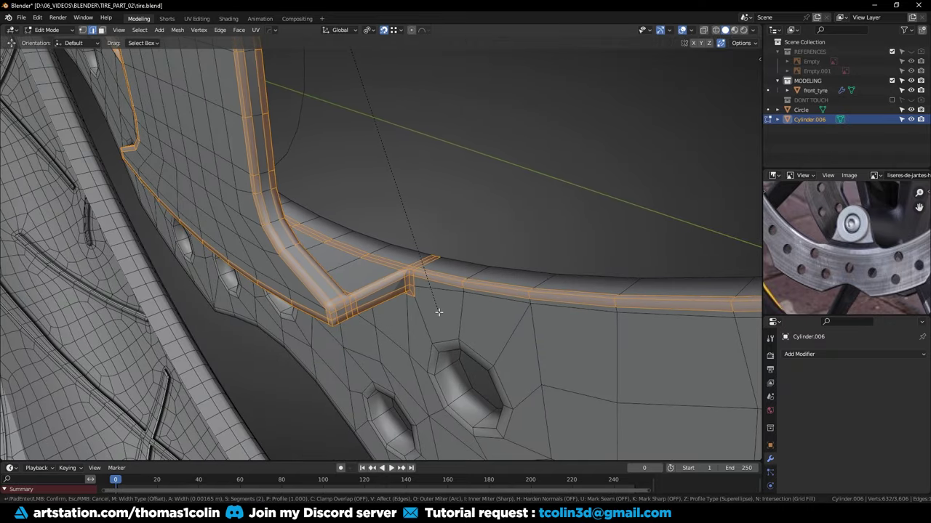
left_click(440, 313)
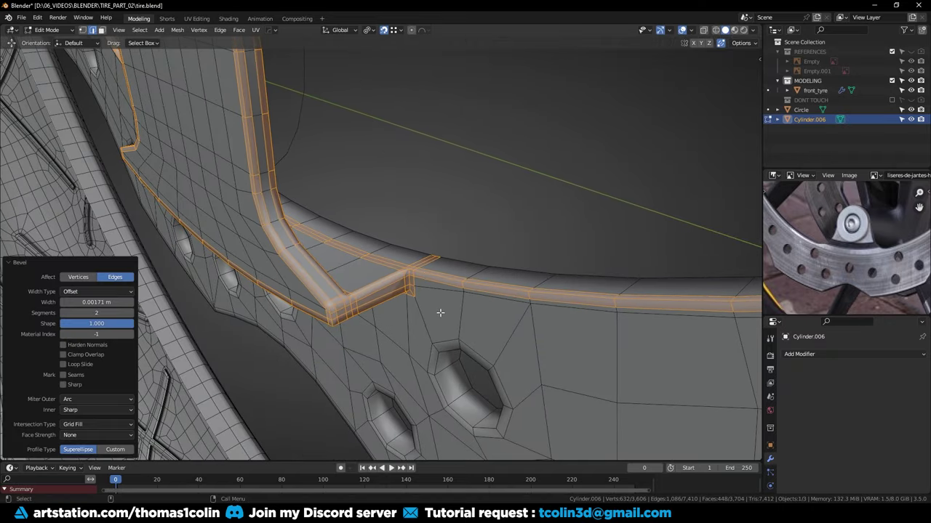
Loop-select the disc's inner rim edge beside the tab base with LSelect, adjust the selection at the base, and edge-slide the loop
left_click(478, 295)
key("y")
mouse_move(547, 309)
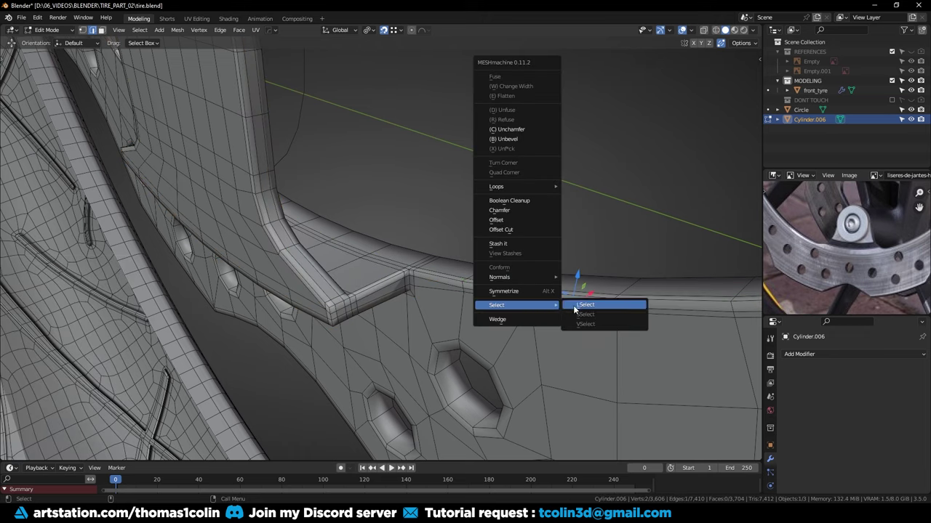
left_click(576, 307)
right_click_drag(463, 235, 429, 292, "alt")
mouse_move(430, 292)
middle_mouse_down()
mouse_move(394, 283)
mouse_move(450, 253)
mouse_move(436, 175)
mouse_move(434, 279)
middle_mouse_up()
left_click(449, 186, "shift")
left_click(444, 182, "shift")
left_click_drag(433, 280, 440, 310, "alt")
right_click_drag(439, 310, 441, 293, "alt")
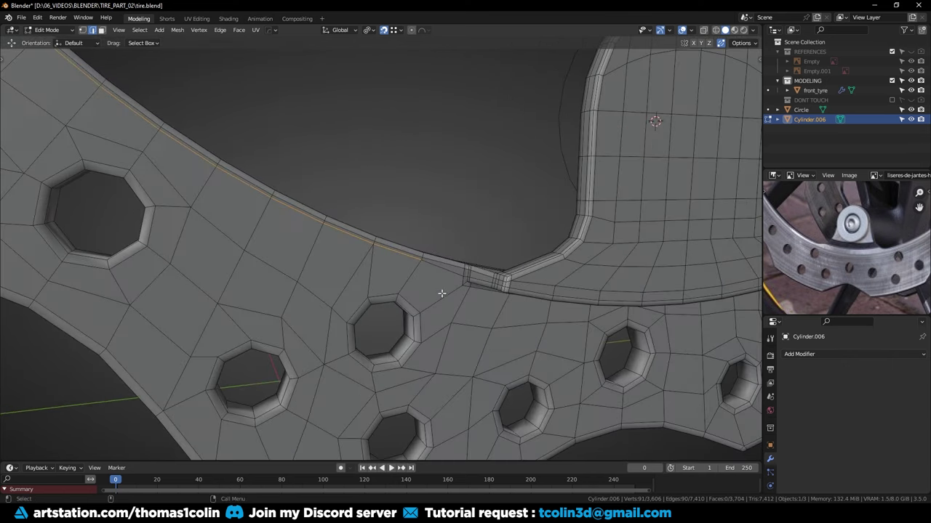
key("g")
key("g")
left_click(441, 305)
left_click(441, 170)
Snap the surplus bevel vertices at the tab base's corner onto the central vertex of the rim edge
middle_click_drag(442, 170, 412, 309)
key("1")
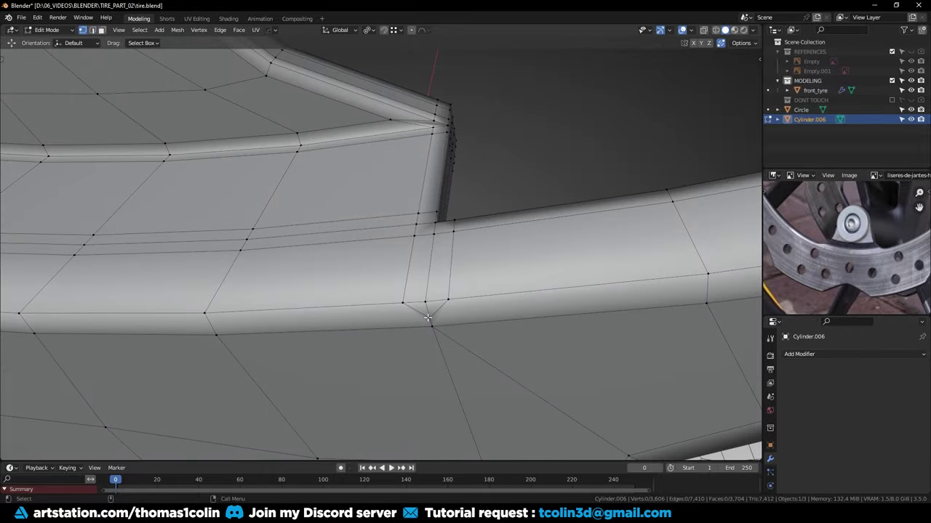
left_click(428, 317)
key("g")
key("shift+Tab")
left_click(426, 301)
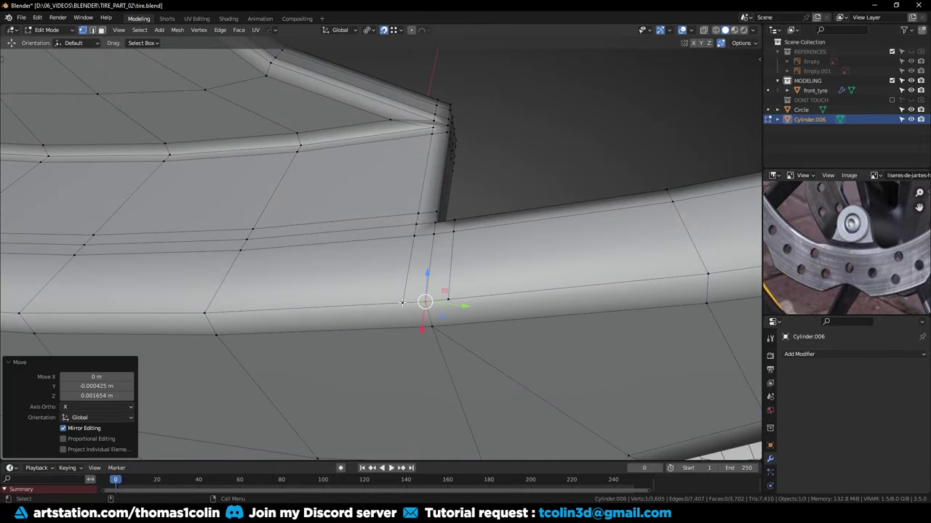
left_click(402, 304)
key("g")
left_click(426, 302)
left_click(448, 299)
key("g")
left_click(426, 302)
Dissolve the leftover edges around the merged vertices on the rim at that corner
key("3")
left_click(435, 259)
key("2")
key("ctrl+x")
At the tab base's opposite corner, dissolve the two outer bevel edges across the rim and the two diagonal edges below them
middle_click_drag(442, 267, 520, 258)
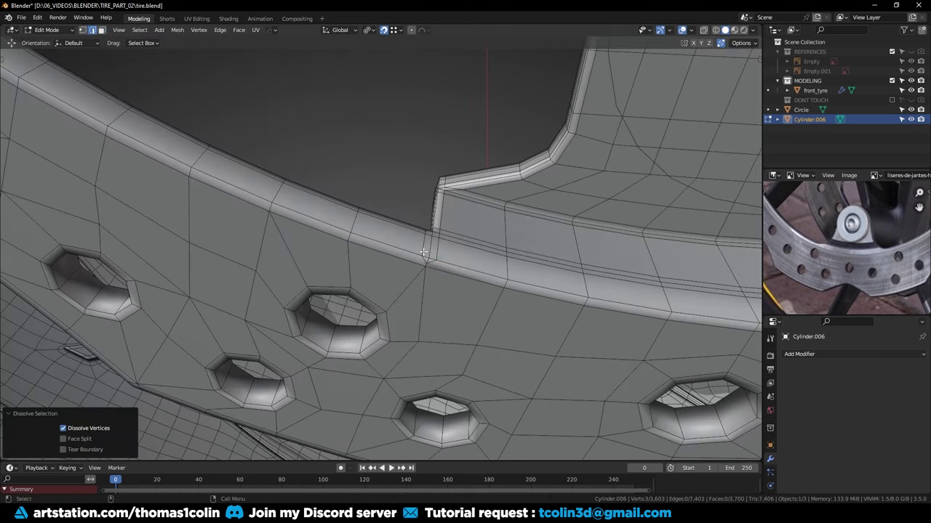
left_click(423, 252)
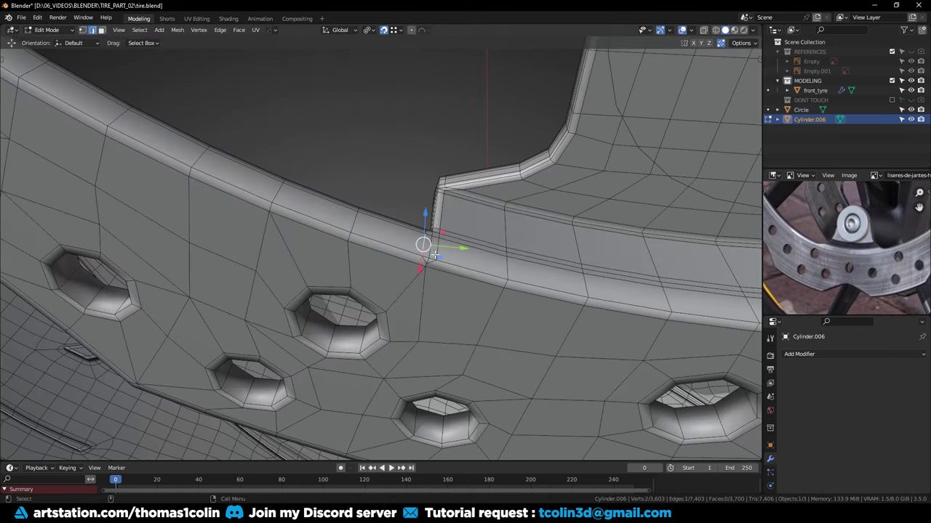
left_click(434, 245, "shift")
key("KP_Decimal")
middle_click_drag(434, 248, 265, 203)
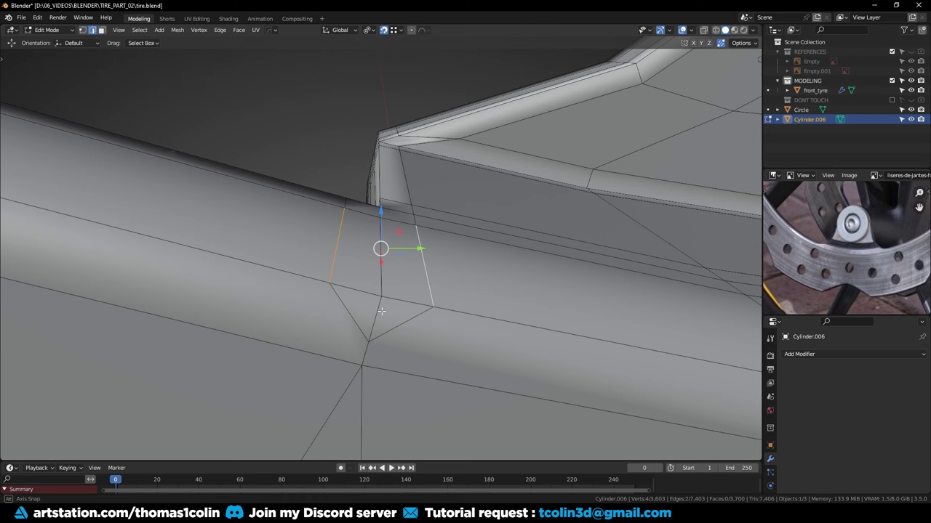
key("ctrl+x")
left_click(354, 316)
left_click(401, 325, "shift")
key("ctrl+x")
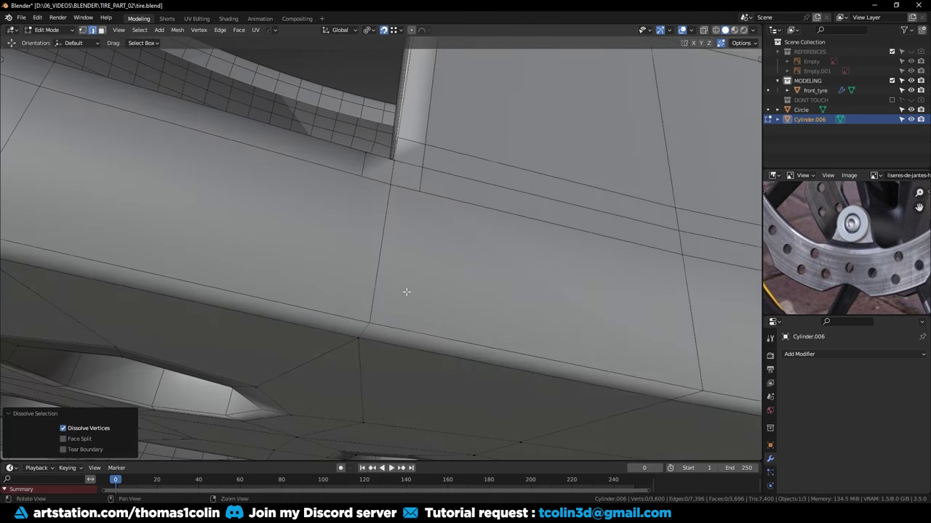
Connect the corner's bevel vertex to the neighbouring vertex on the rim's lower edge and dissolve the old corner edge
key("1")
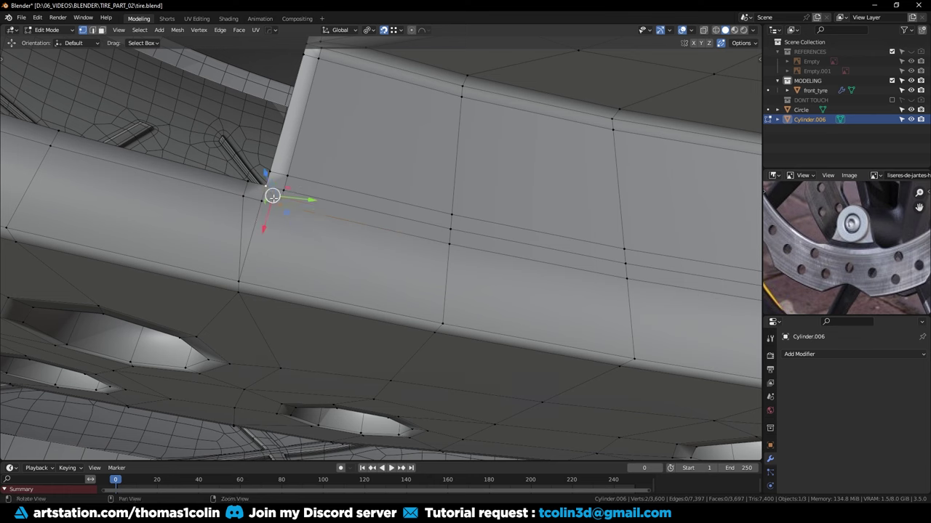
left_click(438, 320, "shift")
key("2")
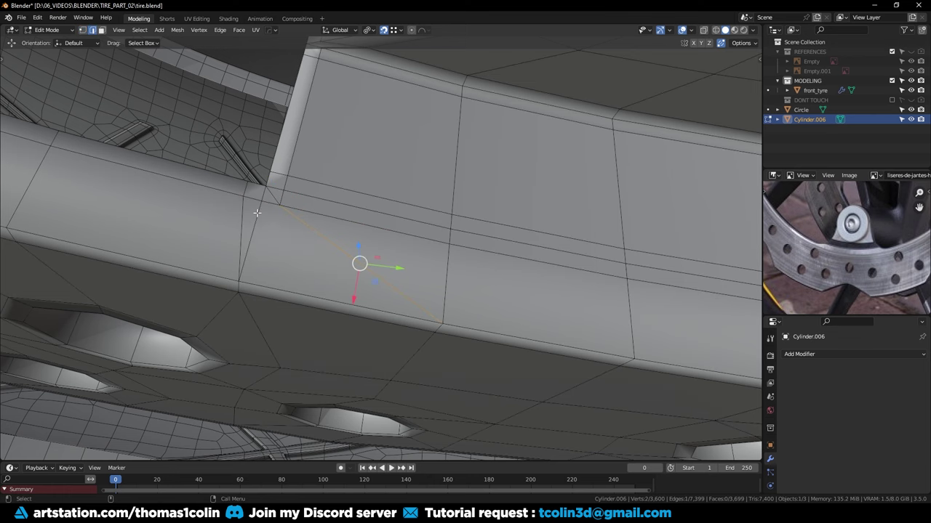
left_click(257, 213)
key("ctrl+x")
middle_click_drag(305, 205, 303, 252, "shift")
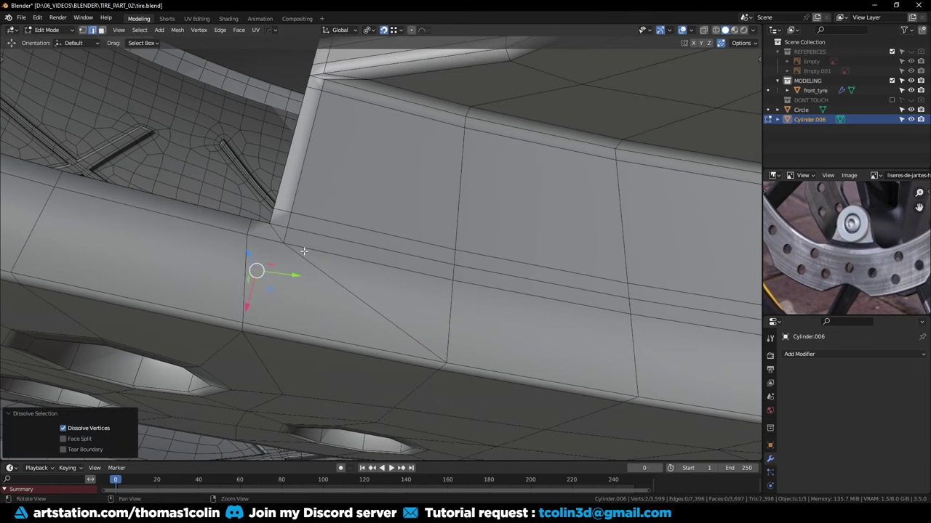
scroll(304, 248, "up", 1)
Examine the parallel bevel edge loops where the tab base meets the disc rim
left_click(309, 215)
key("alt+a")
left_click(309, 215, "alt")
middle_click_drag(295, 209, 396, 261)
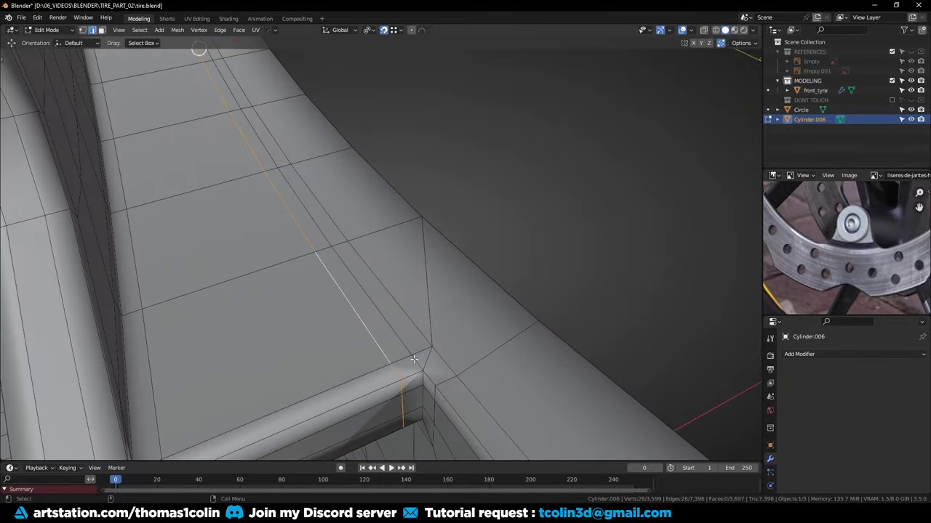
left_click(415, 360)
left_click(393, 326, "alt")
key("alt+a")
left_click(393, 325, "alt")
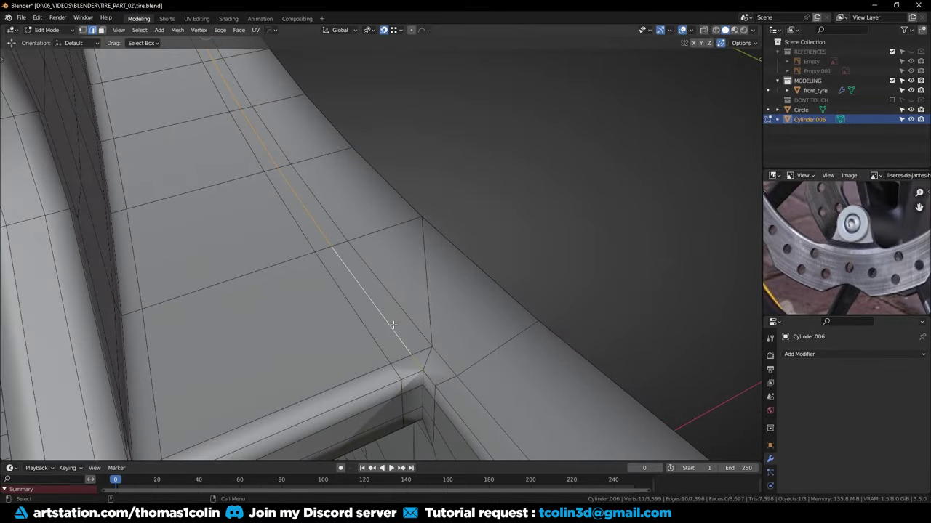
At the other corner of the tab base, connect the bevel vertices to the neighbouring rim vertices and dissolve the extra edge
key("KP_Decimal")
middle_click_drag(439, 266, 322, 266)
middle_click_drag(520, 345, 441, 341, "shift")
middle_click_drag(440, 340, 444, 300, "ctrl")
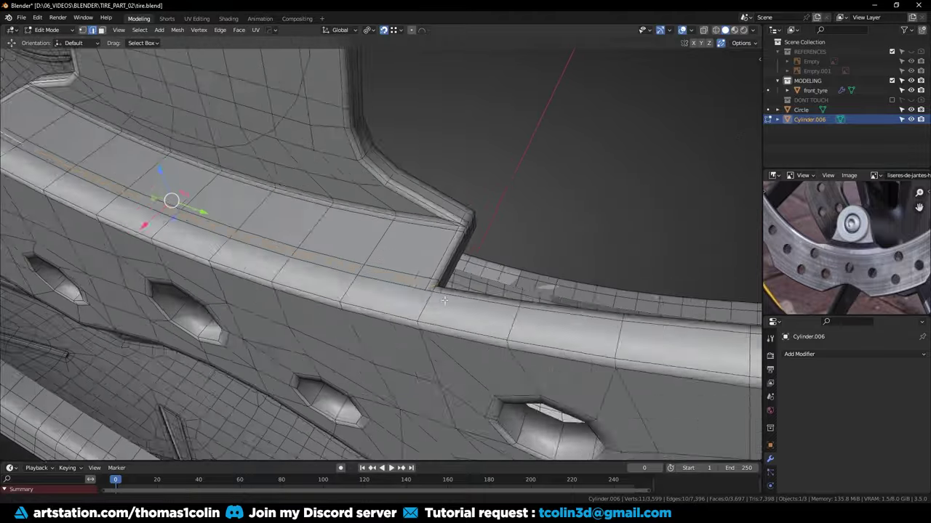
scroll(444, 301, "up", 3)
key("1")
left_click(466, 330)
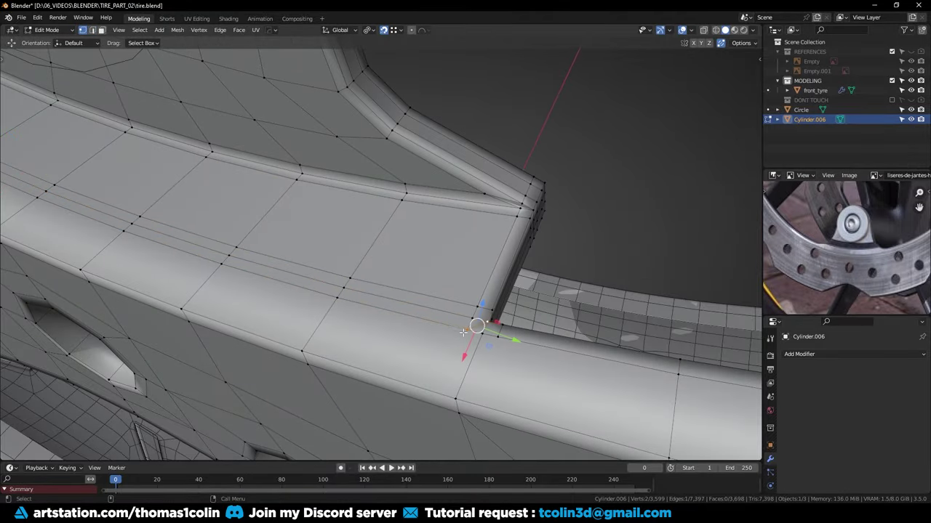
left_click(494, 337, "shift")
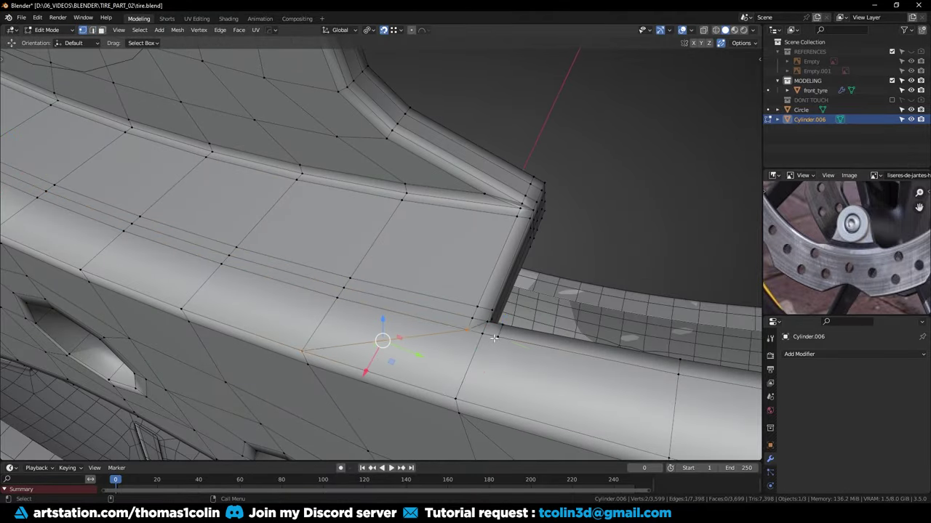
left_click(458, 400, "shift")
key("j")
key("ctrl+x")
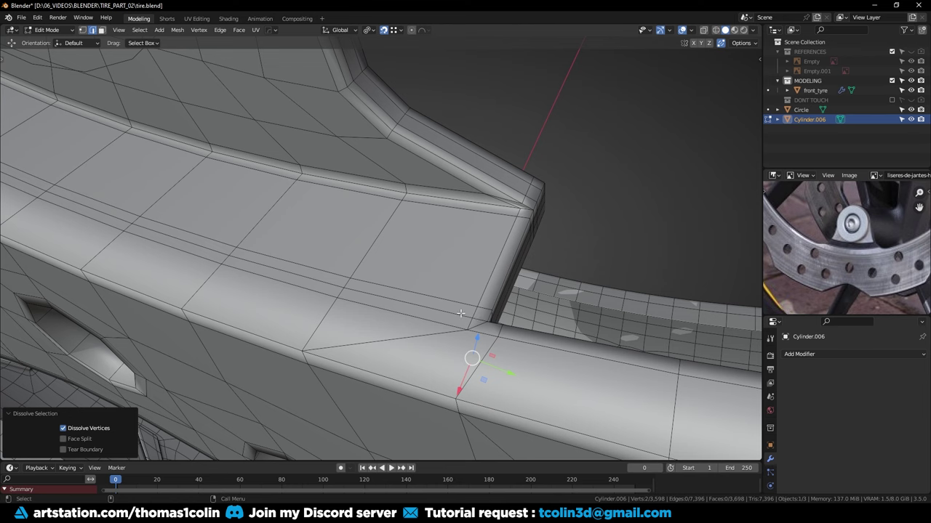
Dissolve the two extra bevel edge loops running along the junction between the tab base and the rim
left_click(460, 314, "alt")
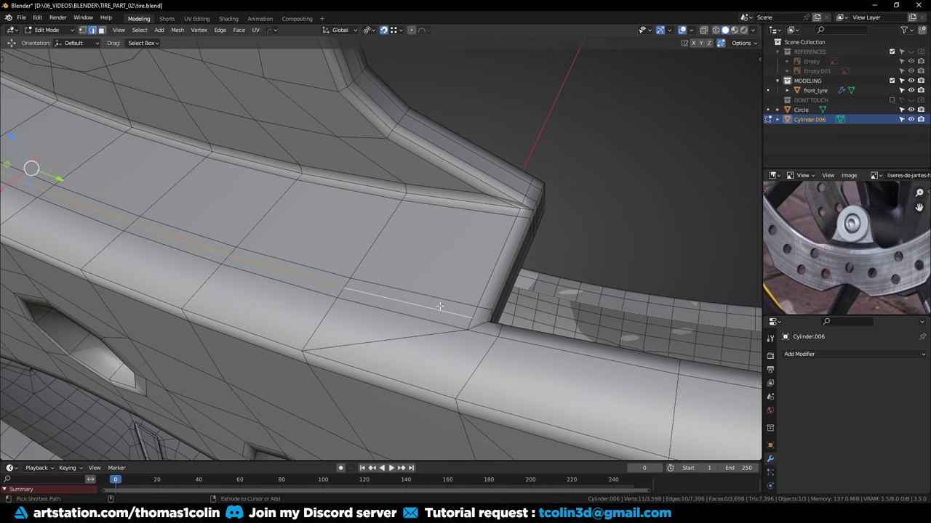
key("ctrl+x")
left_click(397, 314)
left_click(397, 314, "alt")
key("ctrl+x")
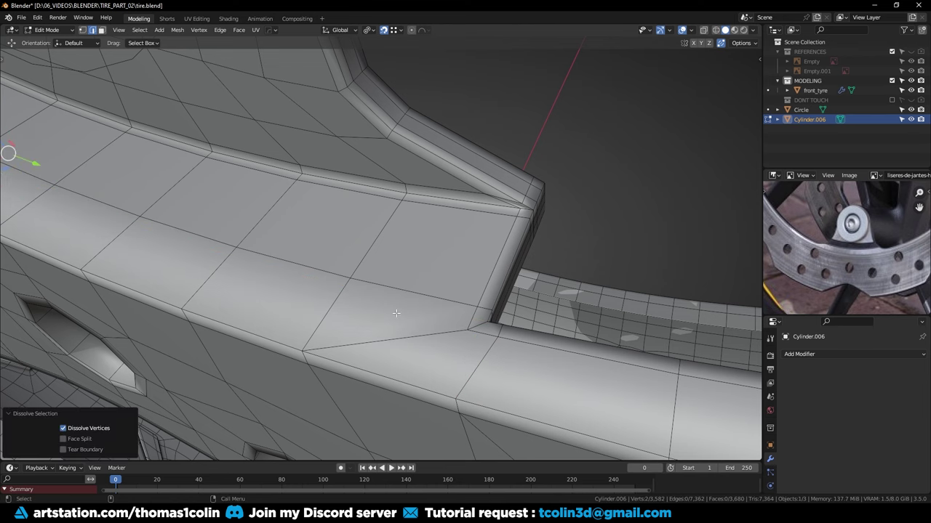
Add a centred loop cut along the strip between the tab base and the rim
middle_click_drag(396, 313, 363, 286)
key("ctrl+r")
left_click(363, 287)
right_click(364, 287)
left_click(544, 191)
Loop-select the edge between the disc's inner rim and its holed face with LSelect, and edge-slide it fully to factor 1.000
middle_click_drag(565, 206, 403, 295)
left_click(400, 297)
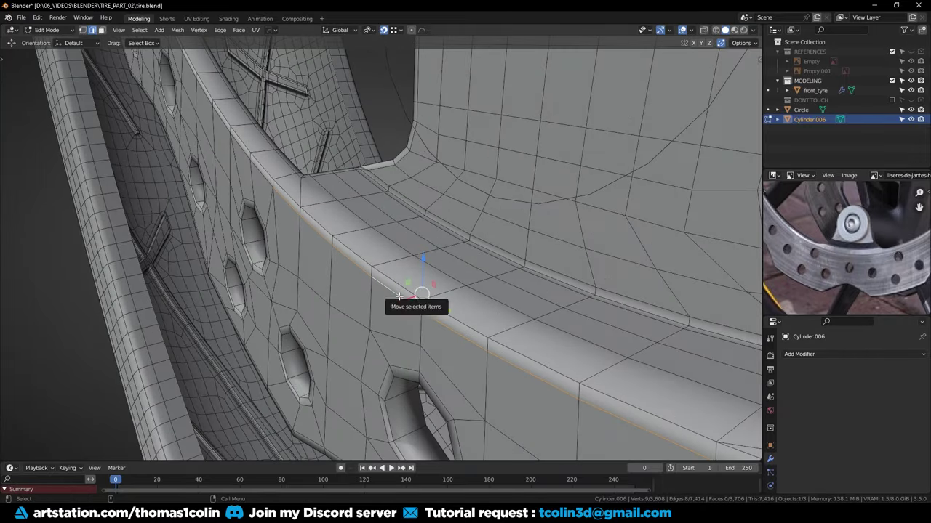
key("y")
mouse_move(403, 296)
left_click(435, 297)
key("g")
key("g")
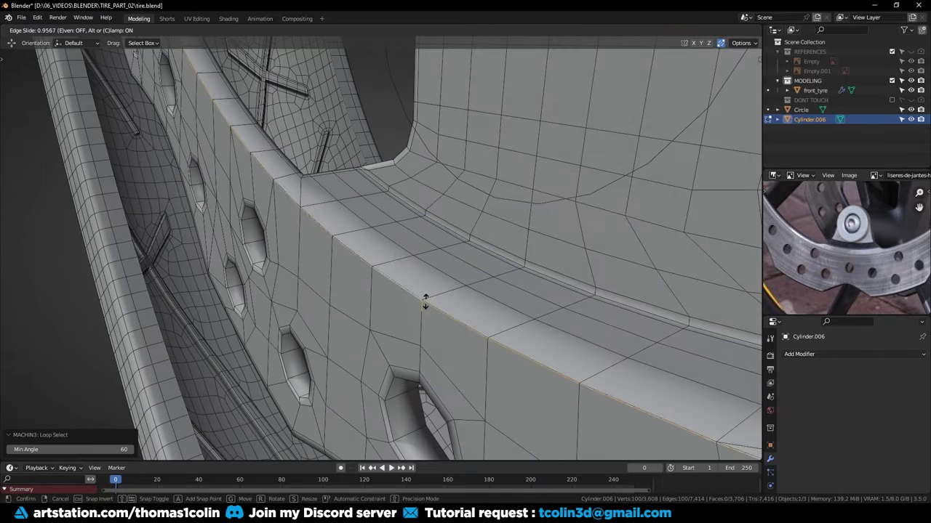
left_click(436, 275)
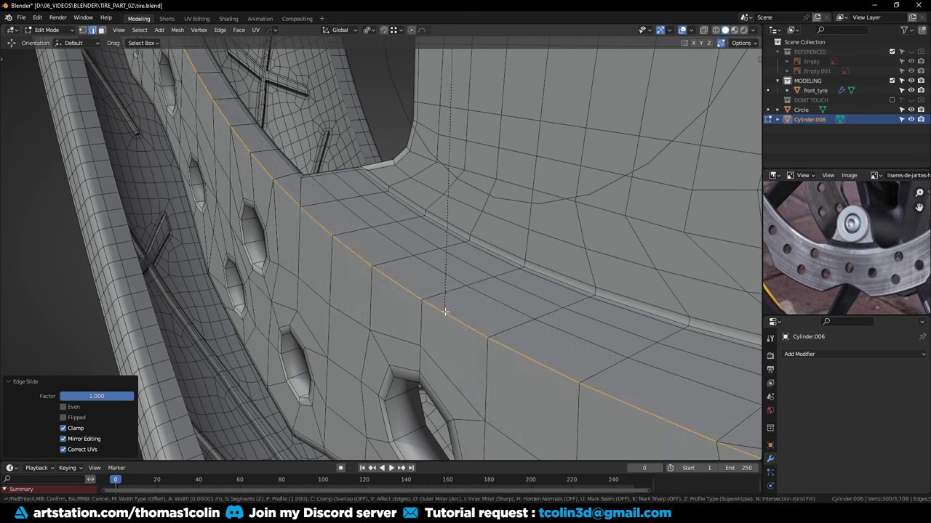
Bevel the selected edge loop between the disc's inner rim and its holed face with two segments and a width of about 0.002 m
key("ctrl+b")
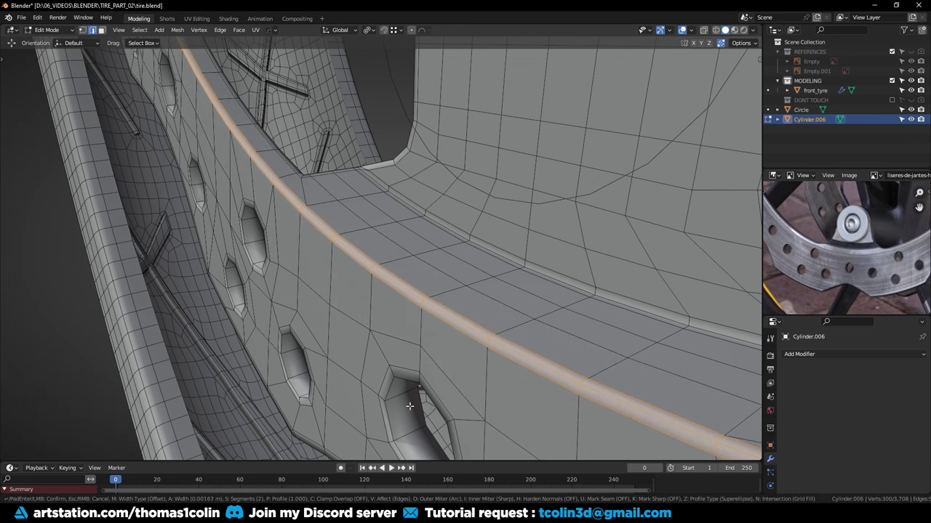
left_click(439, 380)
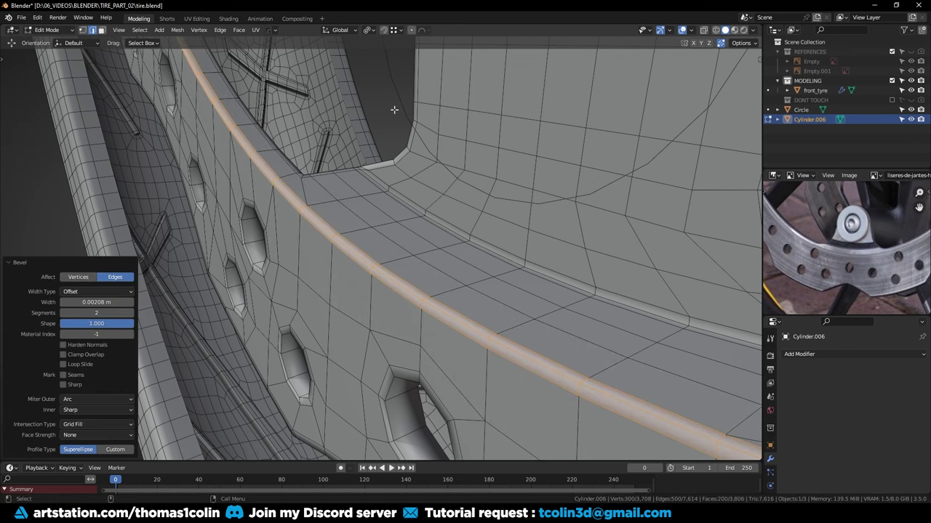
left_click(399, 154)
key("Tab")
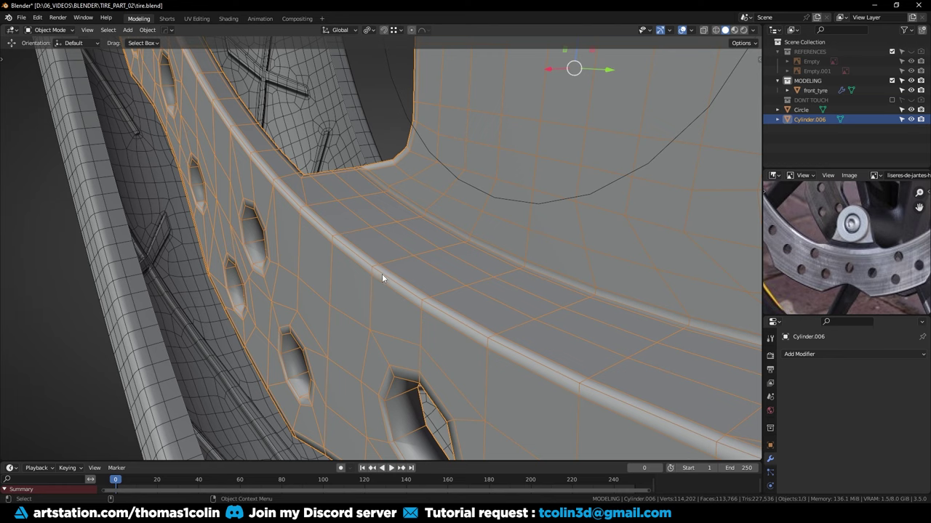
Select all of the disc's vertices and merge them by distance
key("Tab")
key("1")
key("a")
key("m")
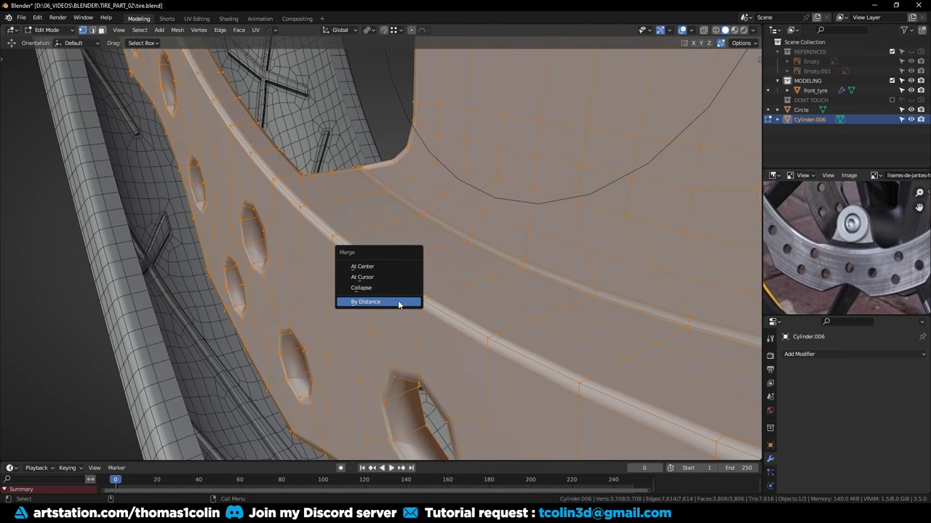
left_click(378, 302)
Preview the disc with a level 2 subdivision and examine the smoothed rim and tab edges without the wireframe
key("Tab")
key("ctrl+2")
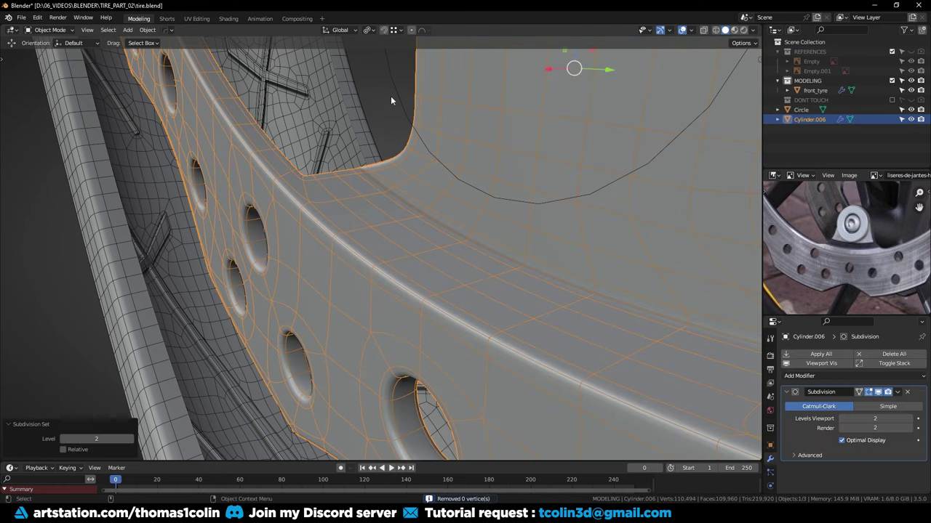
left_click(379, 100)
key("shift+w")
scroll(431, 175, "down", 5)
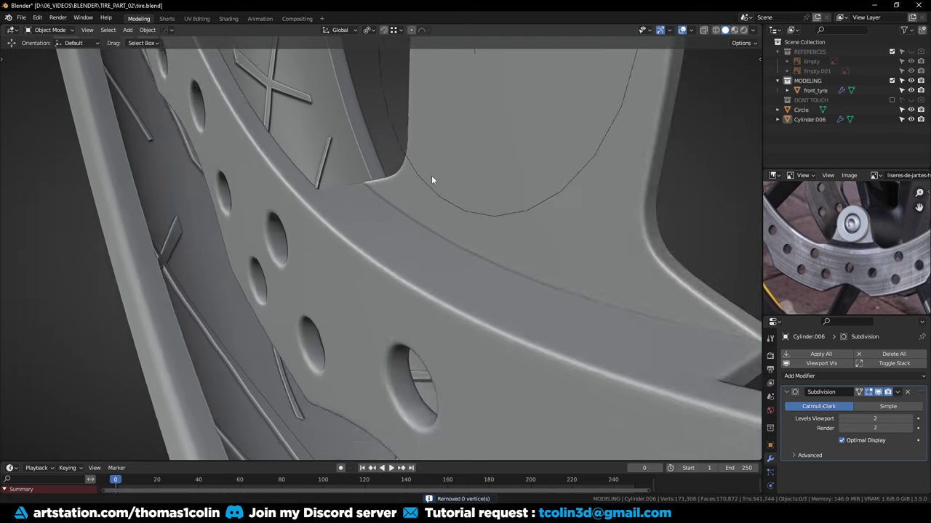
left_click(428, 264)
right_click(428, 265)
left_click(428, 263)
left_click(559, 174)
In the front view, select the faces of the lower disc section around one mounting tab, invert the selection and delete the other faces
middle_click_drag(560, 175, 471, 228)
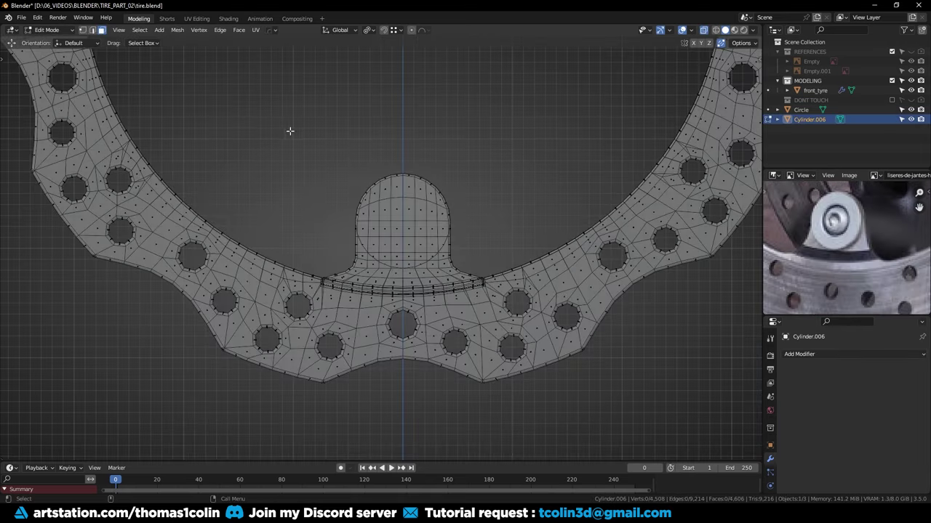
left_click_drag(290, 131, 566, 420)
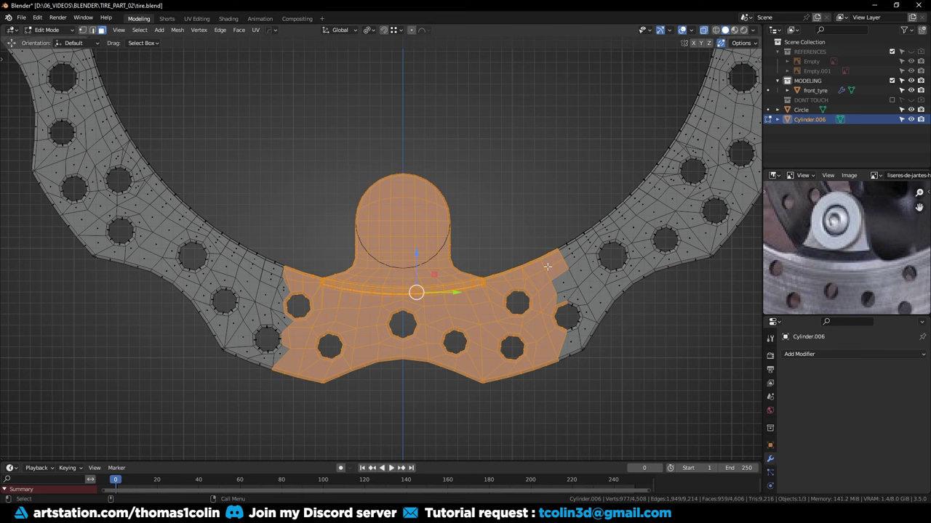
left_click_drag(526, 223, 591, 325)
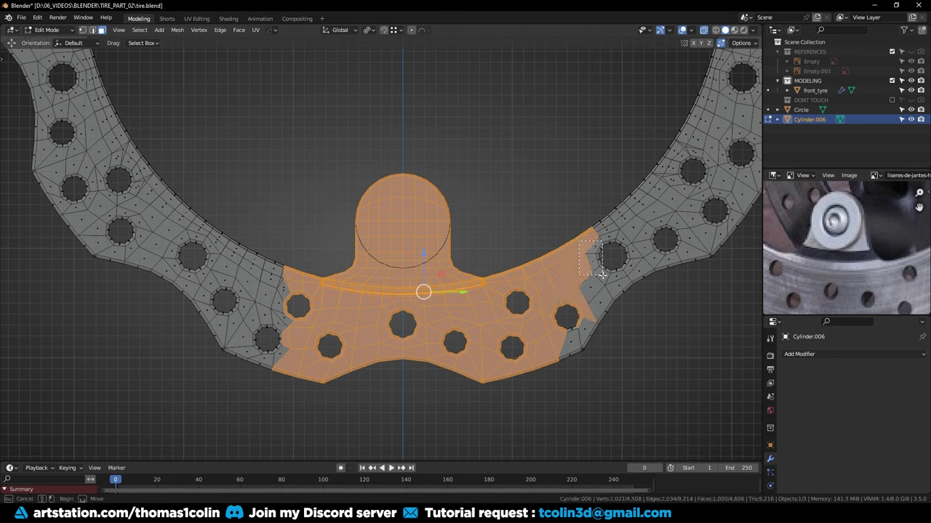
left_click_drag(601, 277, 605, 280, "shift")
left_click_drag(554, 258, 617, 359, "shift")
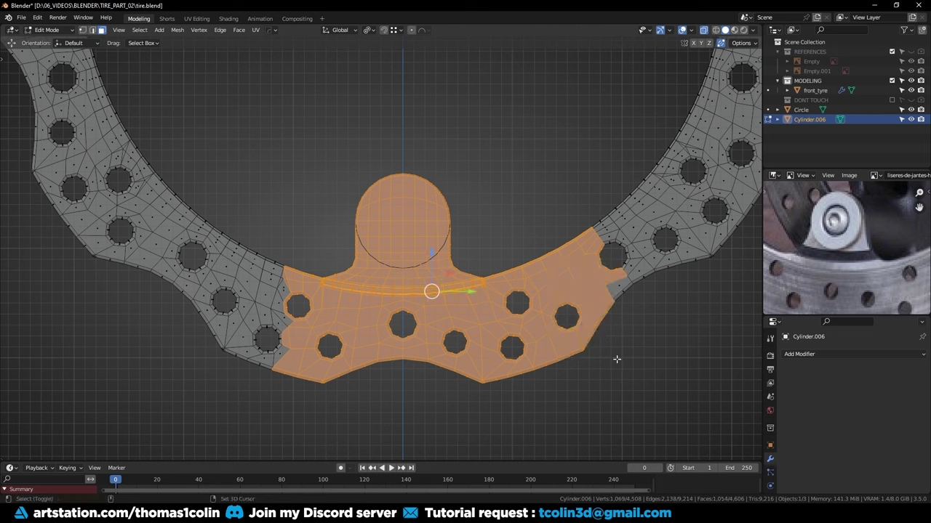
left_click_drag(599, 280, 628, 311, "shift")
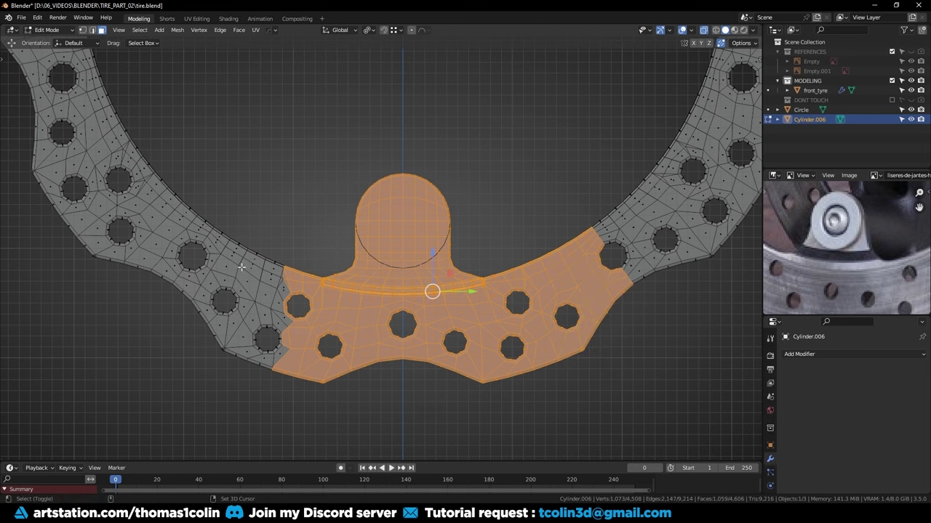
left_click_drag(230, 240, 324, 283)
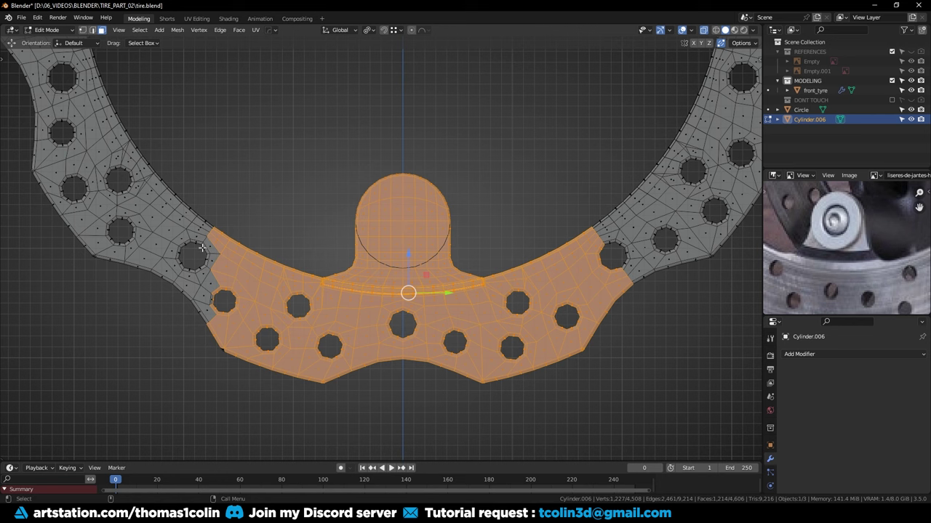
left_click_drag(201, 244, 280, 382)
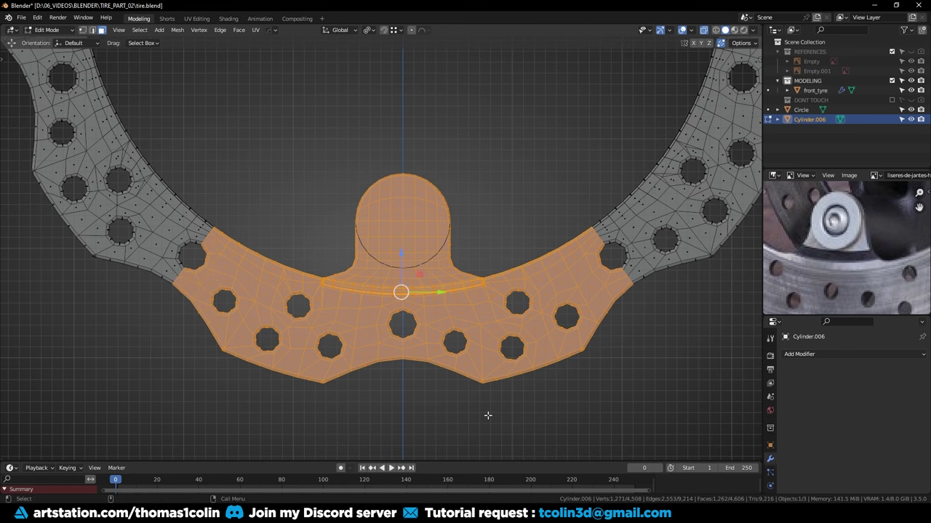
key("ctrl+i")
key("x")
left_click(472, 400)
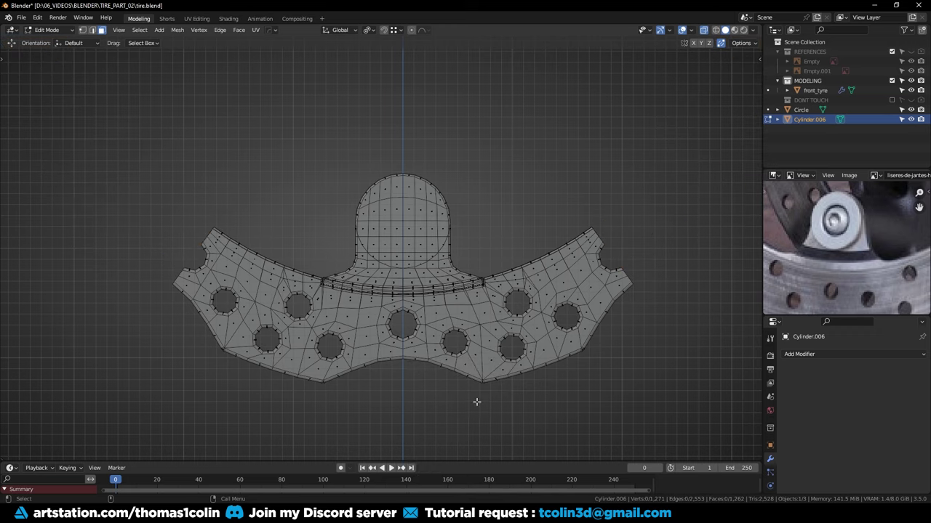
Dissolve the two horizontal edge loops across the lower part of the mounting tab
scroll(464, 350, "up", 5)
key("a")
key("alt+a")
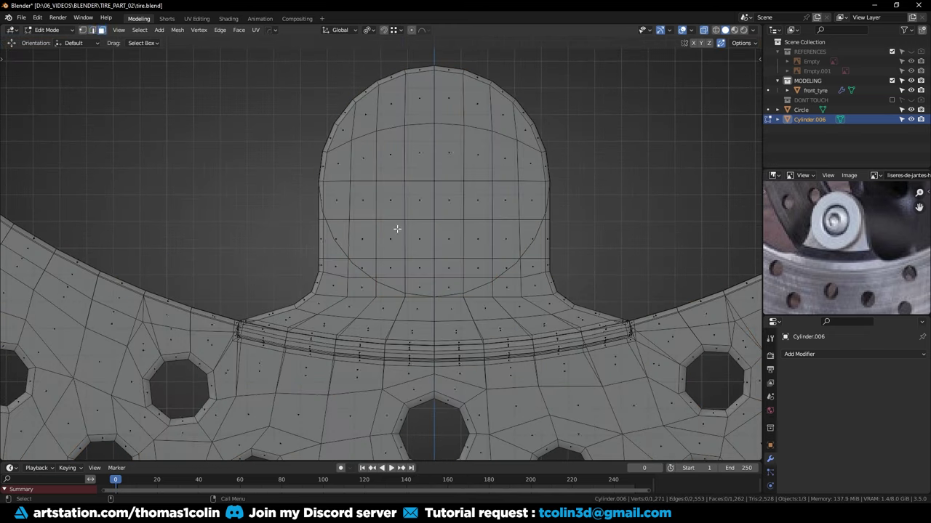
left_click(367, 218, "alt")
left_click(364, 260, "alt+shift")
key("ctrl+x")
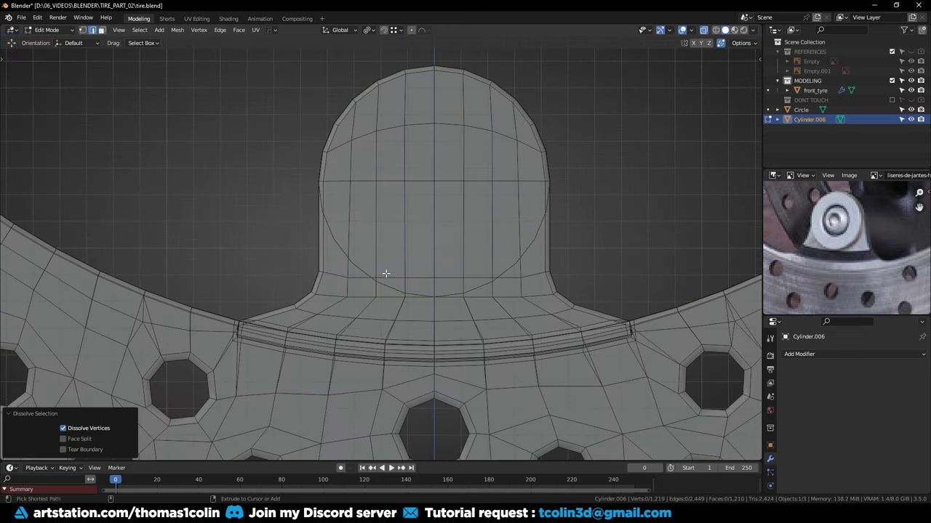
Flatten the horizontal loop above the tab's neck by scaling it to 0 on Z, and raise it about 0.024 m along Z
left_click(393, 276, "alt")
left_click(390, 275, "alt")
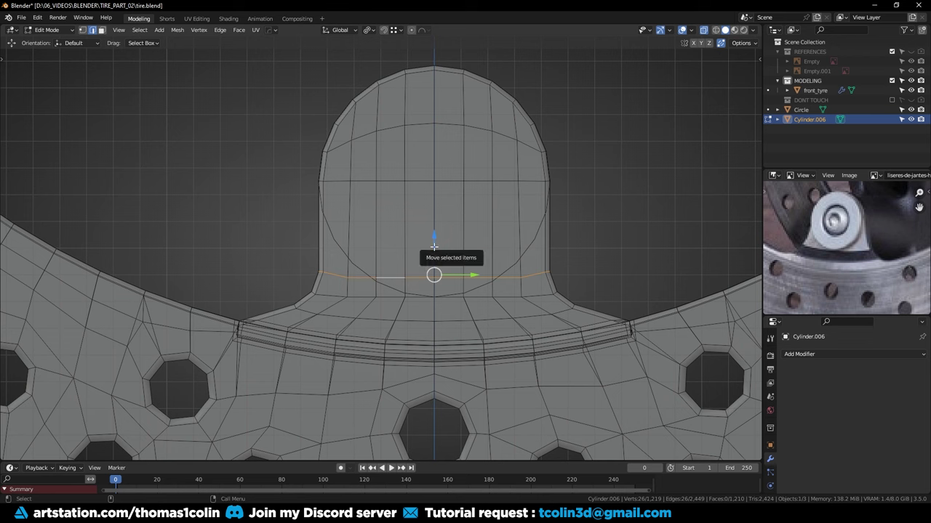
key("s")
key("z")
key("0")
key("Return")
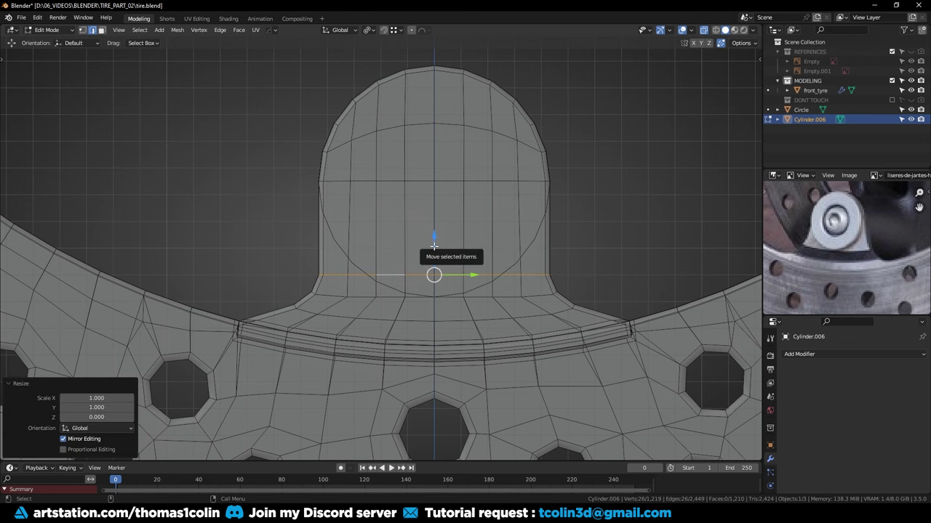
key("g")
key("z")
left_click(313, 209)
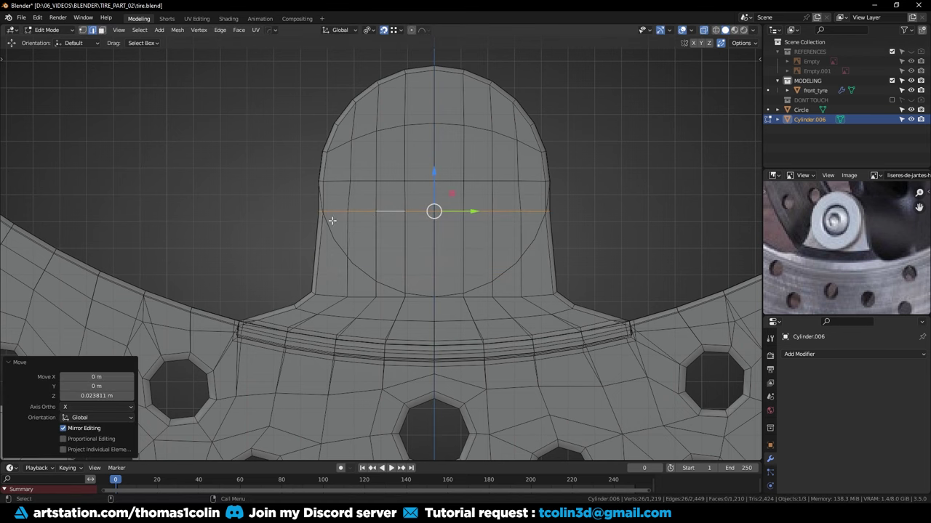
Turn off X-ray and raise the edge loop at the tab's neck along Z towards the flattened loop
left_click(338, 295, "alt")
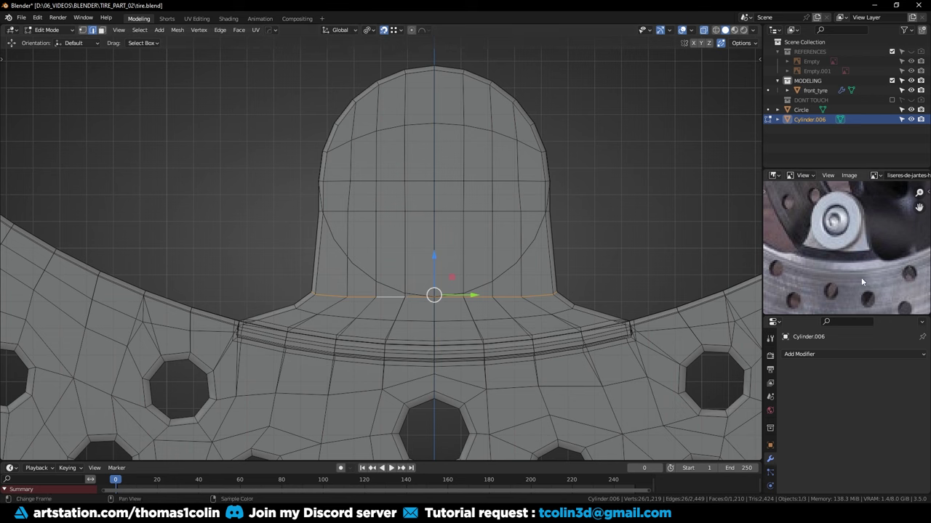
key("alt+z")
left_click_drag(435, 259, 455, 210)
Apply Set Flow to the loop just above the tab base, with tension 180 and a minimum angle of 159
left_click(427, 318)
left_click(419, 318, "alt")
right_click(681, 355)
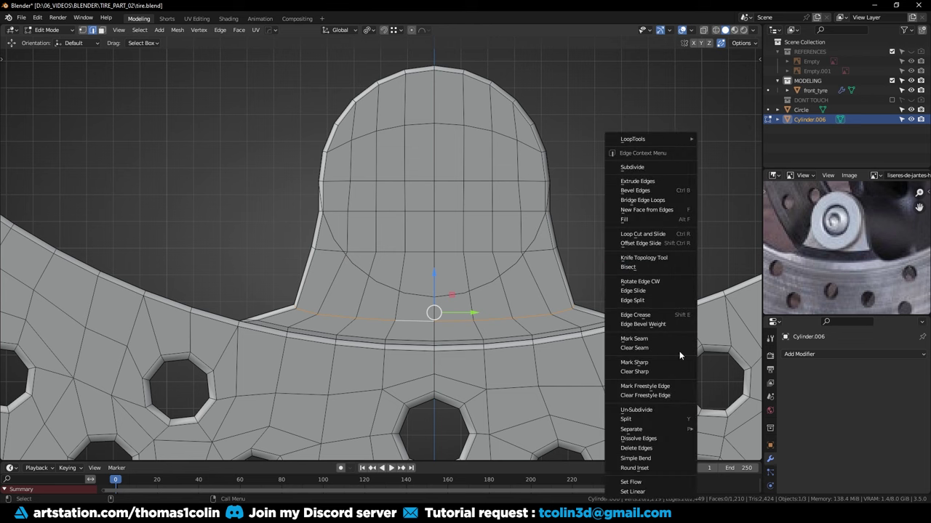
left_click(659, 483)
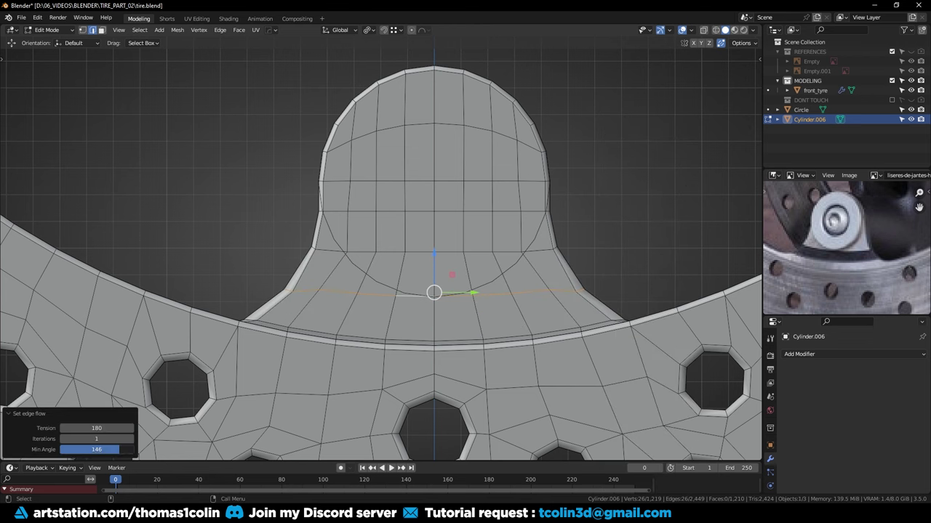
left_click_drag(537, 202, 578, 198)
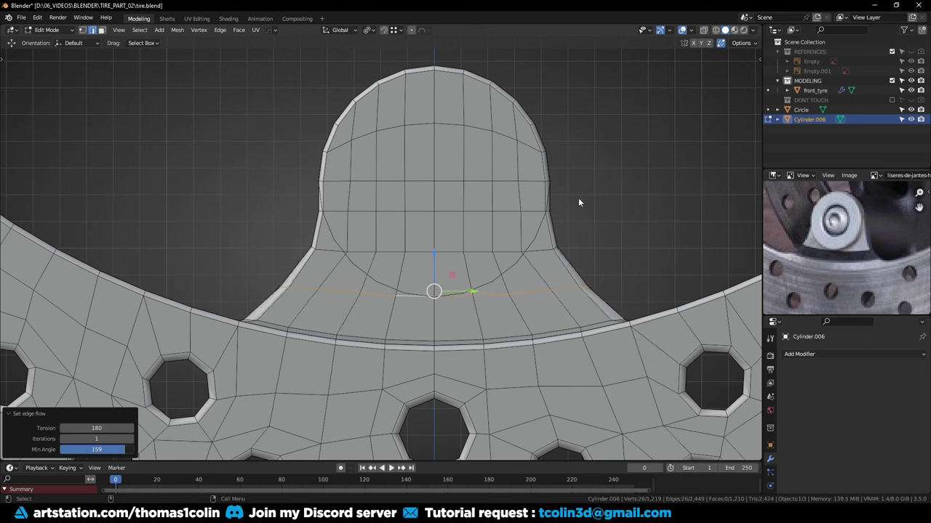
Apply Set Flow to the raised loop at the tab's neck, with tension 180 and a minimum angle of 151
left_click(366, 257, "alt")
right_click(625, 384)
left_click(602, 482)
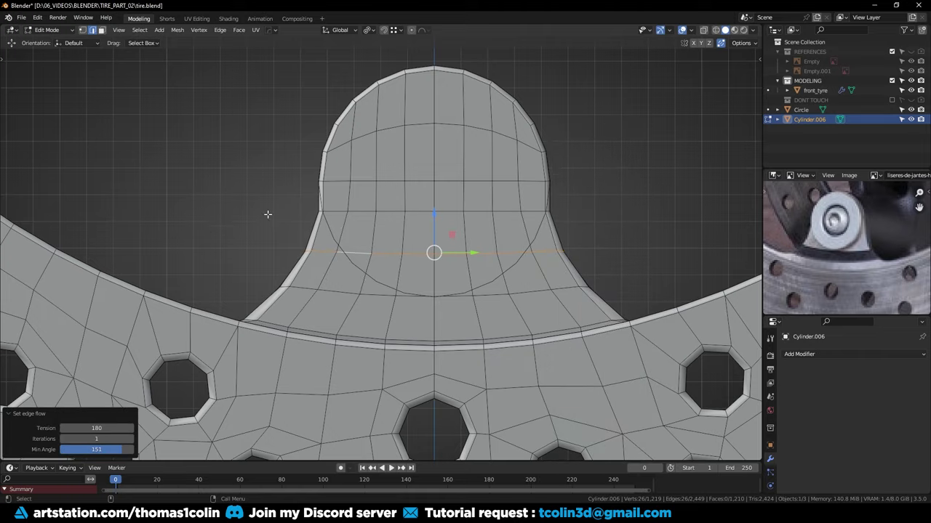
middle_click_drag(231, 215, 266, 229)
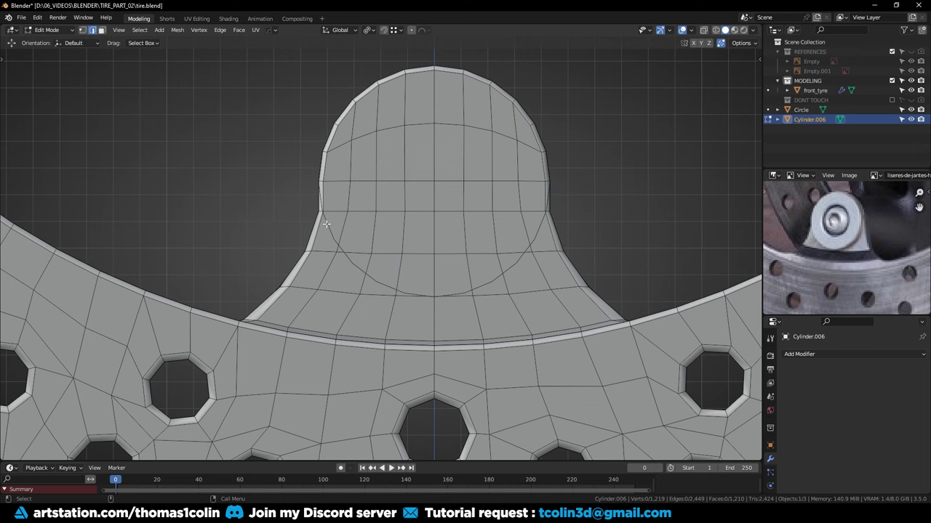
Preview the disc section with a level 2 subdivision, and remove the Subdivision modifier after checking the tab's curve
key("Tab")
key("ctrl+2")
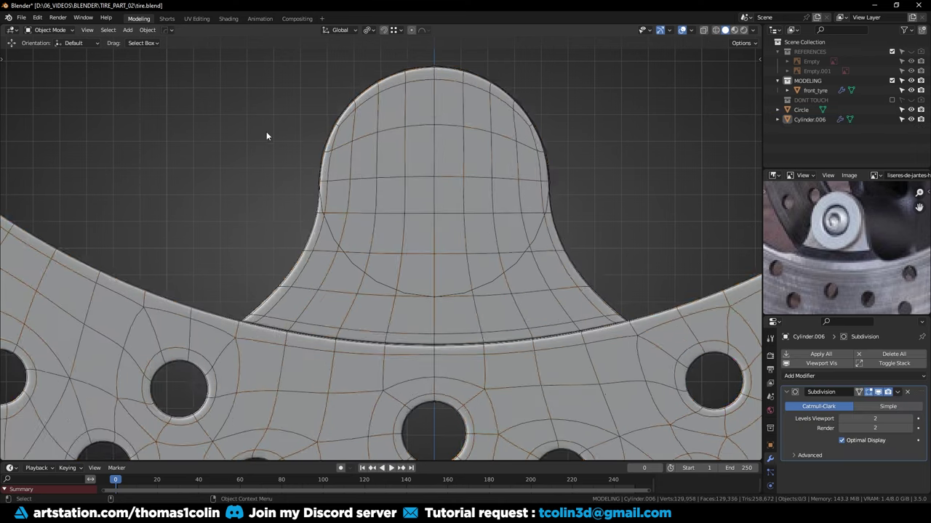
scroll(266, 136, "down", 4)
scroll(312, 216, "down", 3)
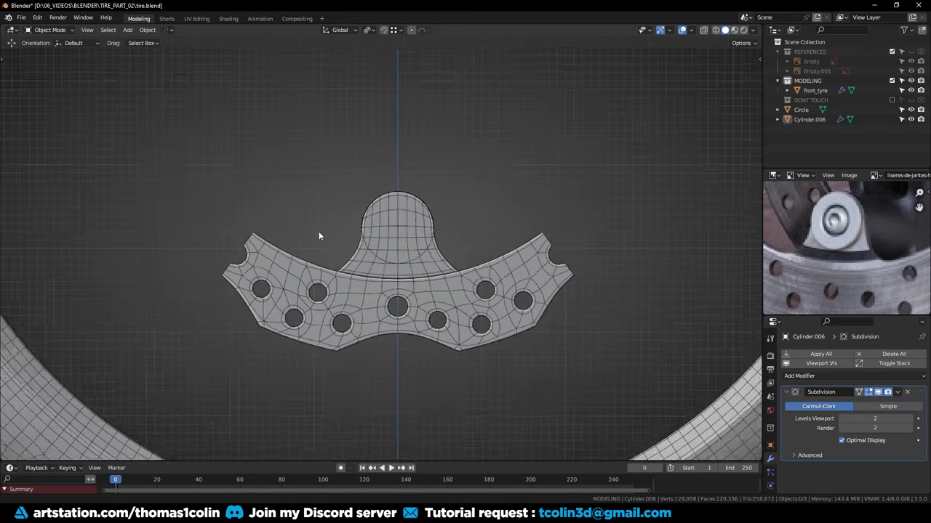
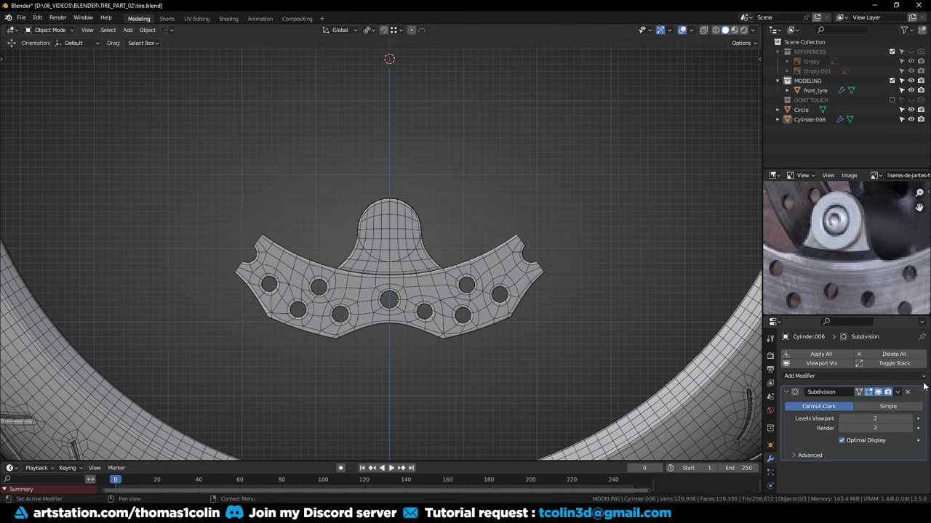
left_click(908, 393)
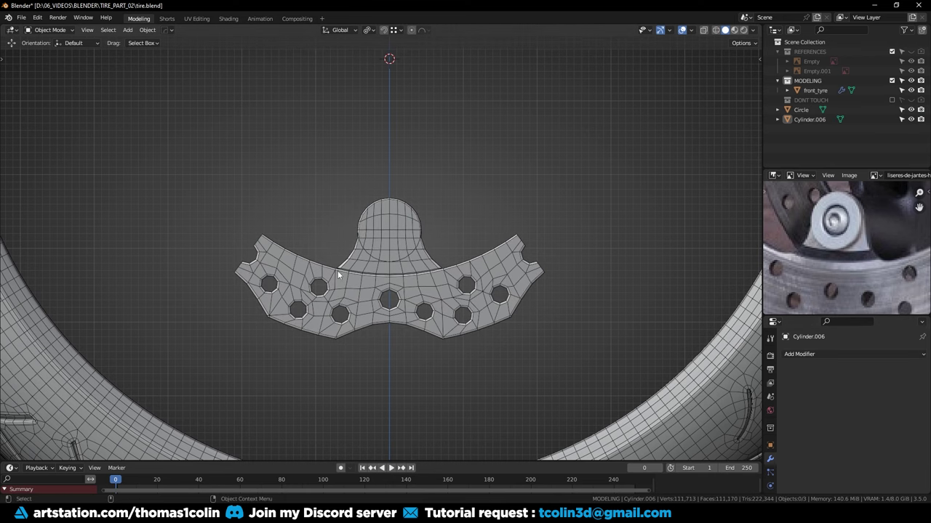
Hide the guide circle over the tab and add a level 2 subdivision to the disc section
left_click(371, 255)
key("h")
left_click(374, 264)
key("ctrl+2")
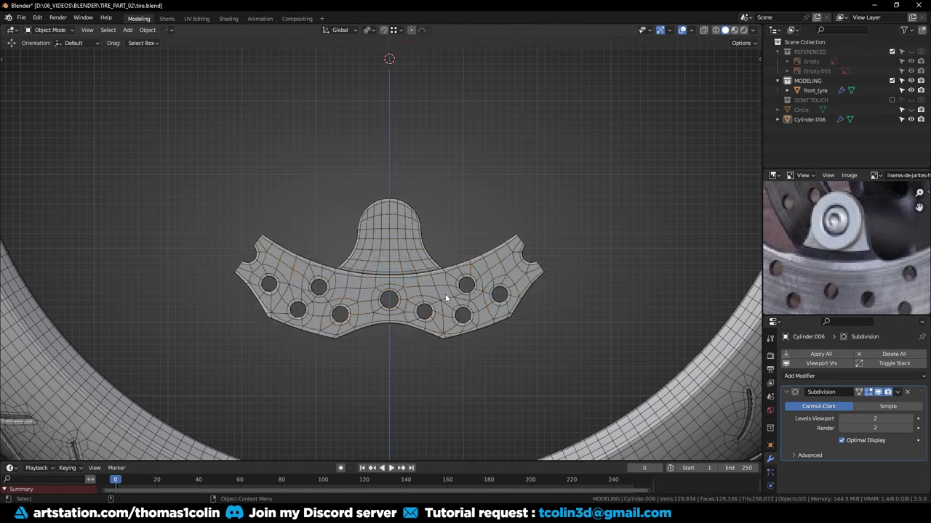
Create a HardOps Radial Array of the disc section with 5 segments, and apply its Radial Array and Radial Displace modifiers
scroll(445, 294, "down", 5)
left_click(392, 281)
key("q")
mouse_move(398, 283)
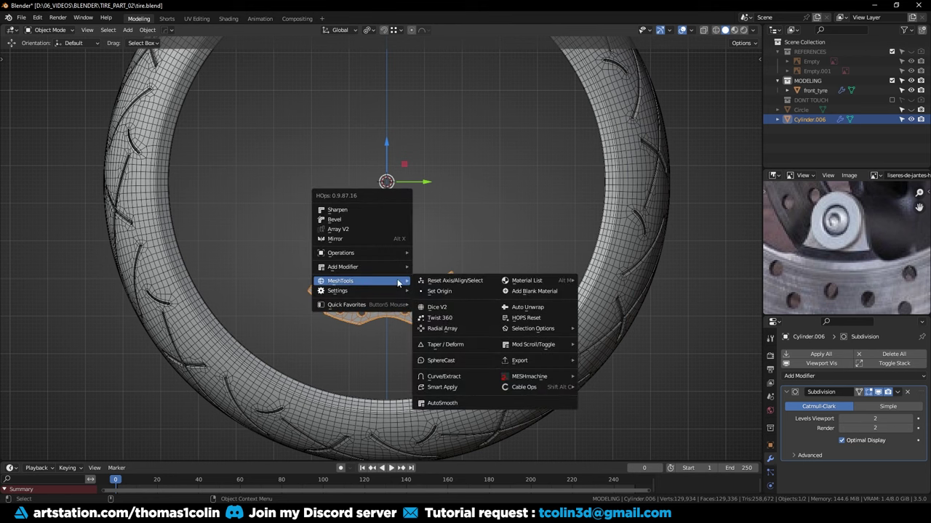
left_click(434, 328)
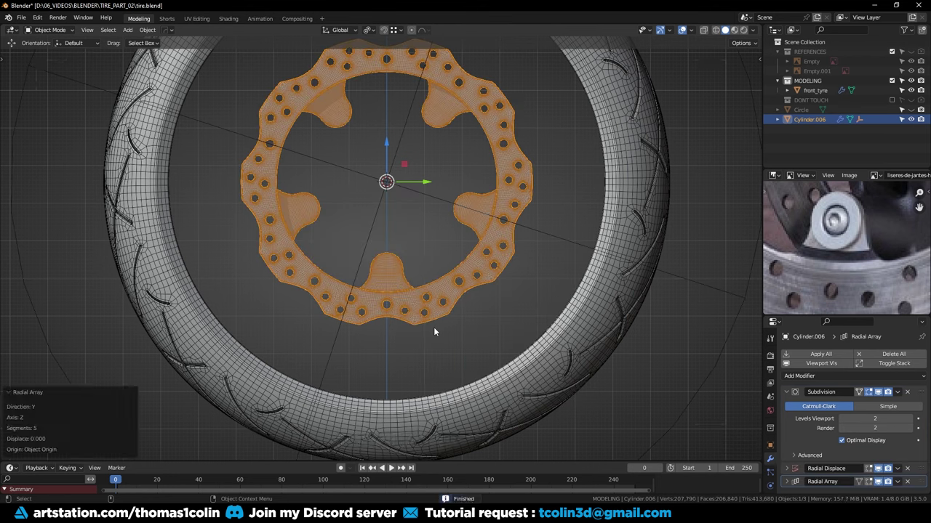
key("ctrl+a")
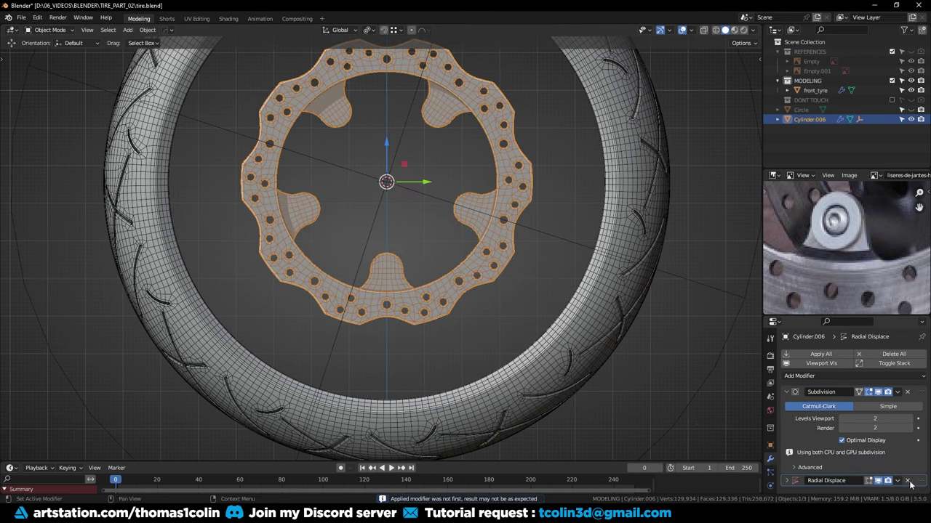
key("ctrl+a")
Merge all vertices of the full disc by distance at 0.0001 m to weld the repeated sections
key("Tab")
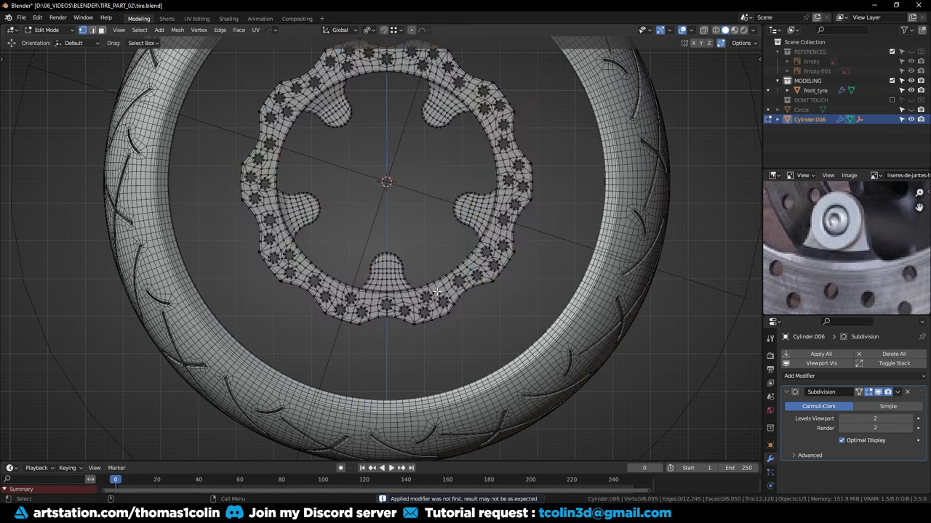
key("a")
key("alt+m")
left_click(439, 290)
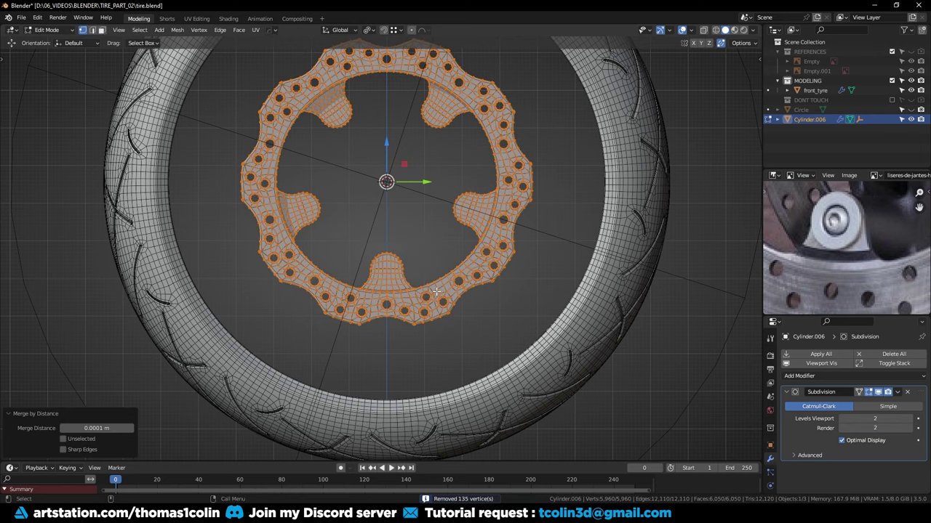
Return to Object Mode and delete the helper empty left over from the brake disc's radial array
key("Tab")
left_click(500, 312)
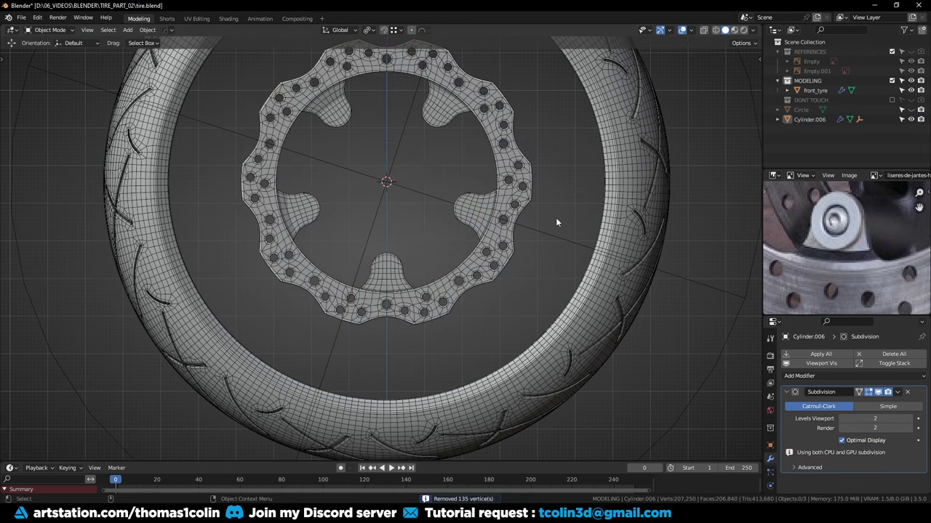
left_click(557, 236)
key("x")
left_click(558, 265)
middle_click_drag(523, 269, 382, 288)
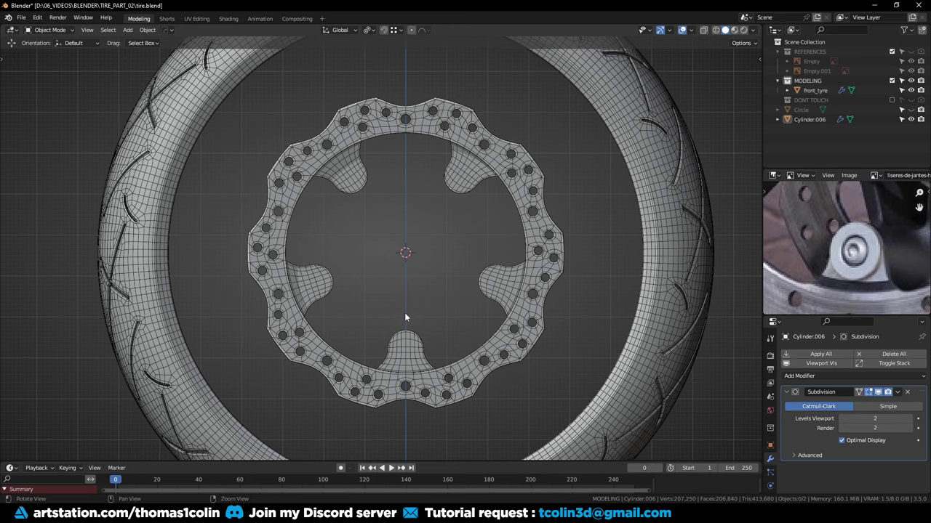
Unhide the guide circle over the disc's lowest tab and enter Edit Mode on it
left_click(405, 336)
scroll(407, 333, "up", 2)
key("KP_Decimal")
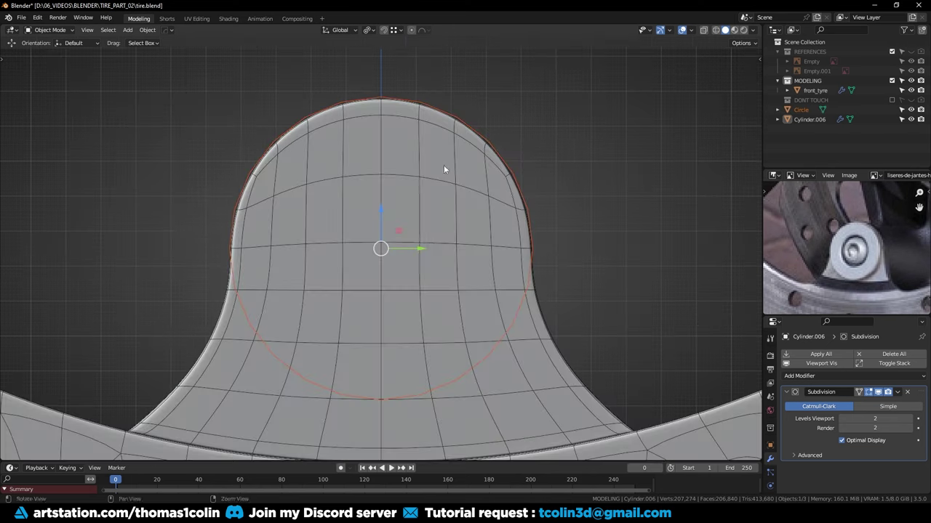
middle_click_drag(444, 170, 419, 238)
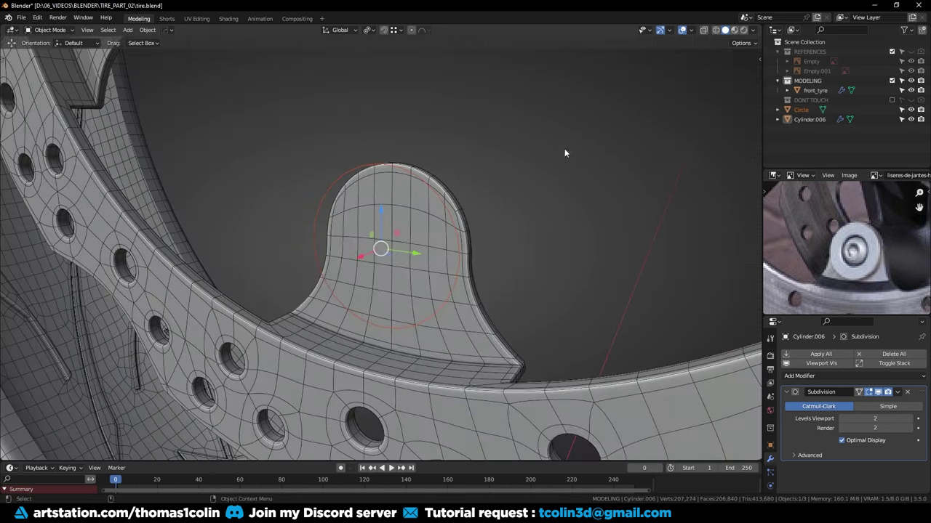
key("Tab")
key("Tab")
left_click(350, 174)
key("Tab")
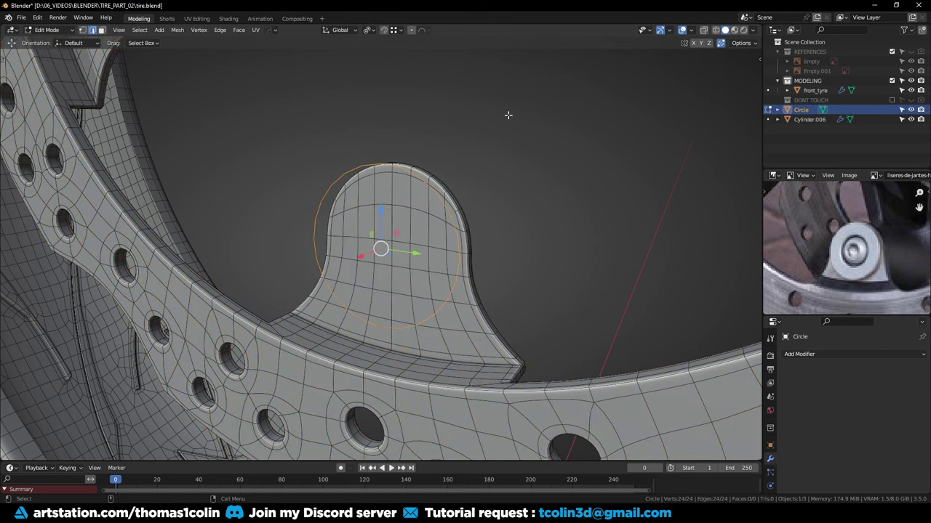
Extrude the circle's edge inward at scale 0.836, and scale the inner edge by 0.690 to form a flat ring
key("e")
key("s")
left_click(547, 125)
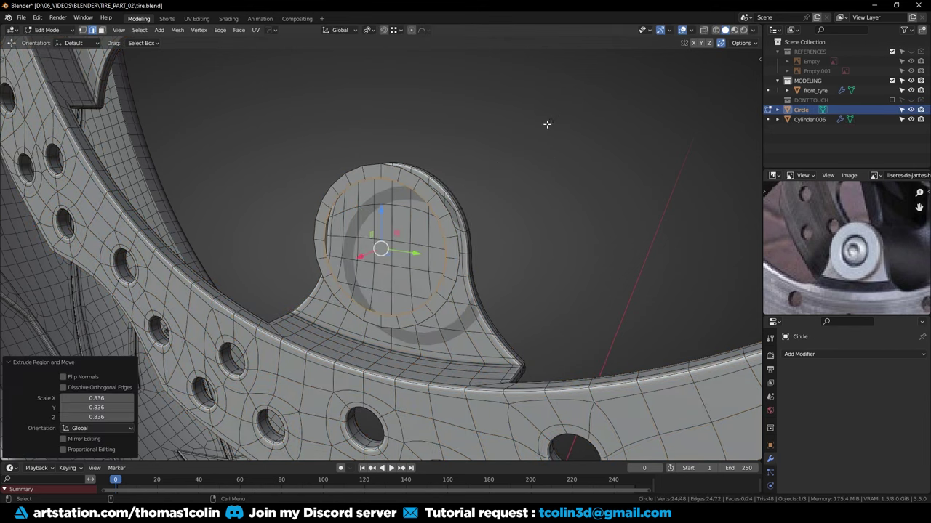
key("KP_3")
key("s")
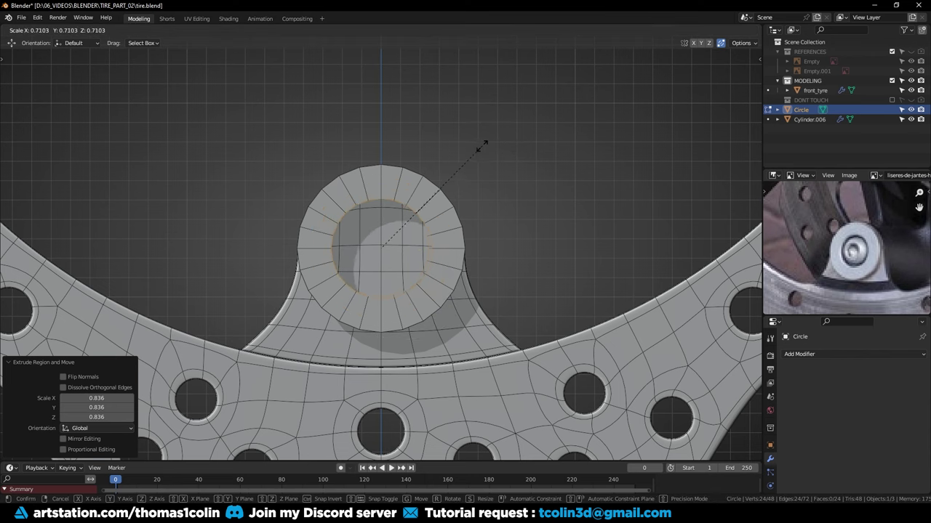
left_click(480, 150)
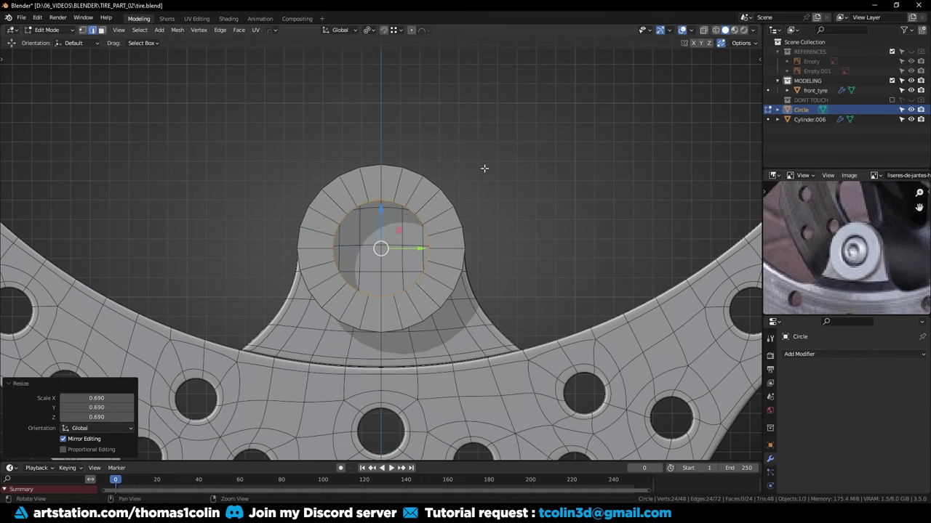
middle_click_drag(484, 168, 414, 205)
Move the ring along X closer to the tab, and extrude its faces 0.008833 m towards the tab for thickness
key("Tab")
middle_click_drag(381, 234, 407, 216)
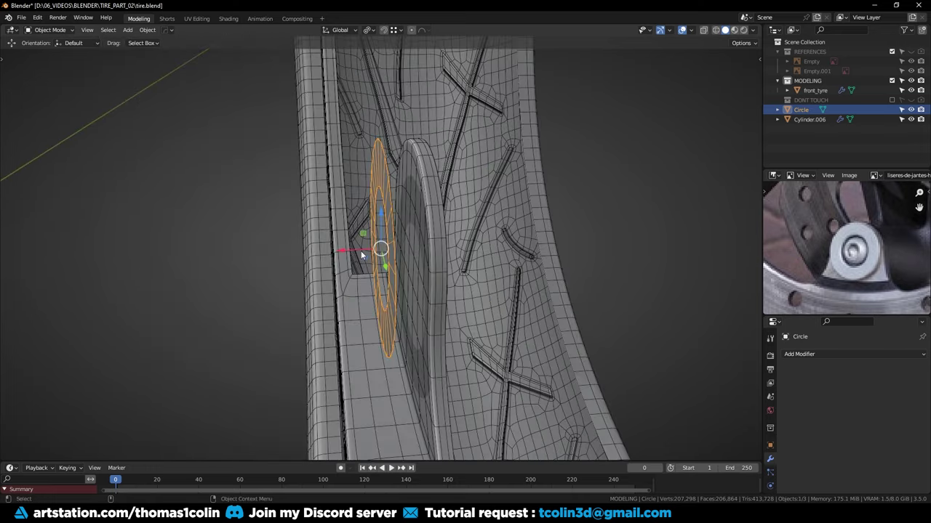
left_click_drag(351, 251, 359, 252)
key("Tab")
key("a")
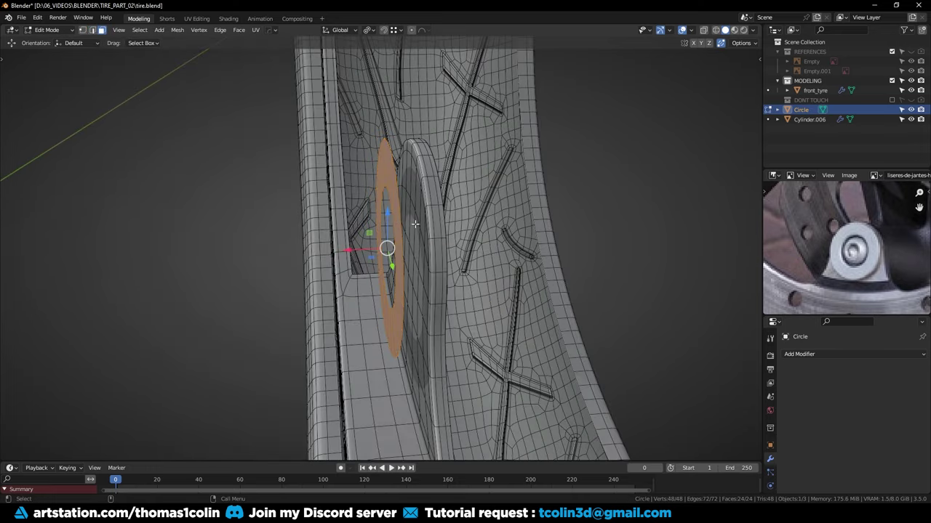
key("e")
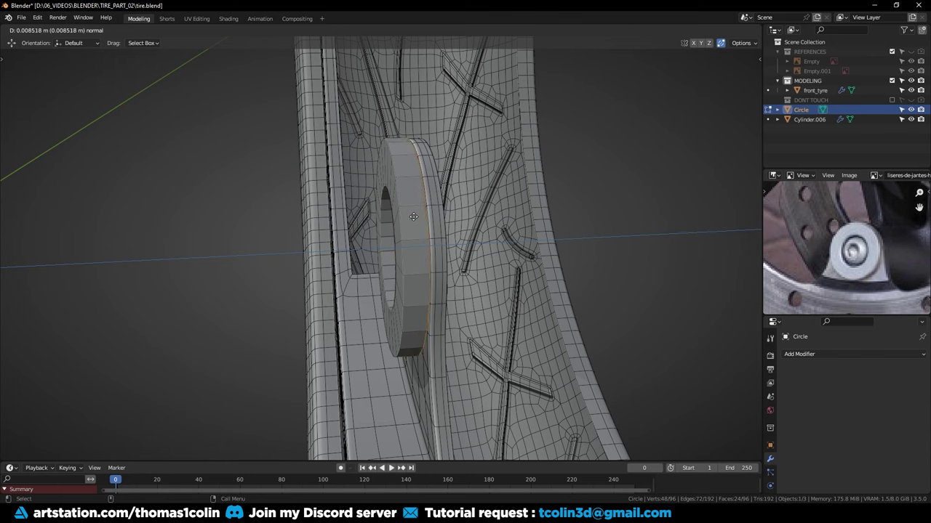
left_click(421, 208)
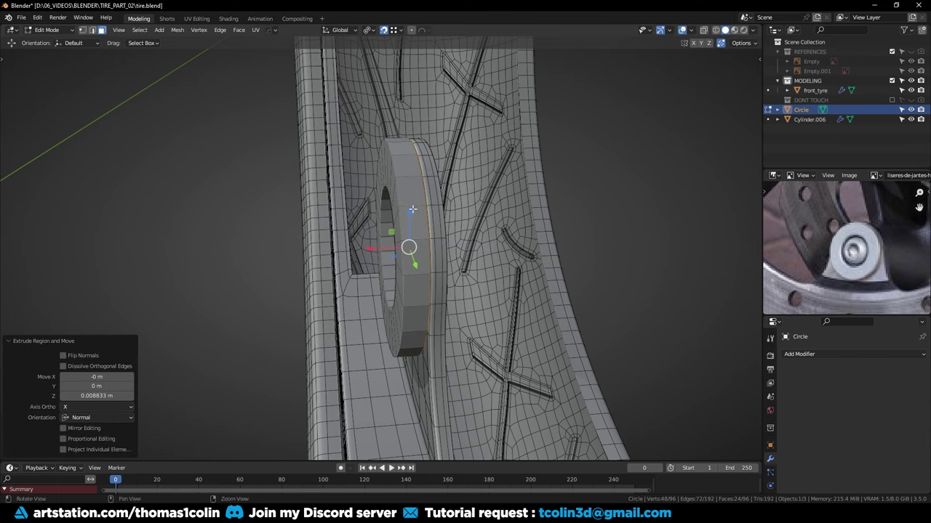
middle_click_drag(411, 209, 427, 201)
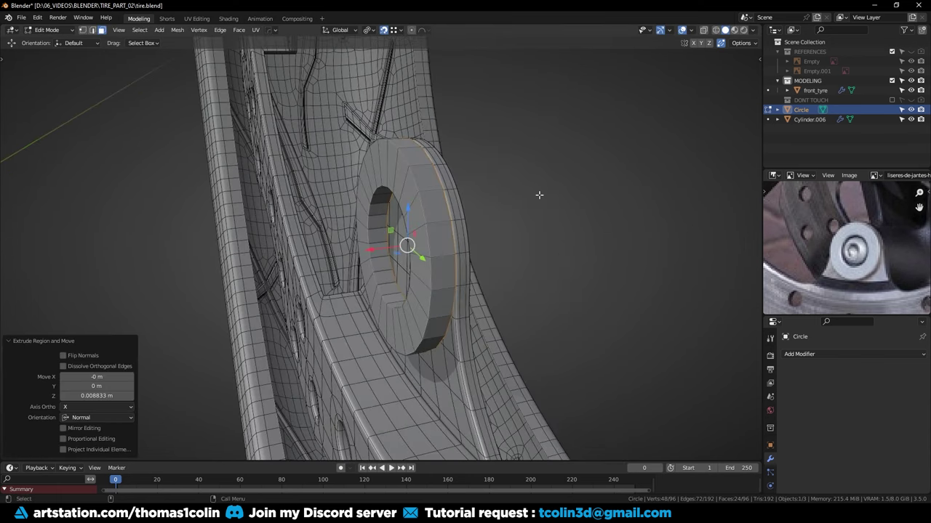
Select the ring's sharp edges with a sharpness of 89.2° and bevel them 0.0696 m with 2 segments
left_click(589, 197)
key("2")
middle_click_drag(589, 197, 602, 193)
key("q")
left_click(602, 194)
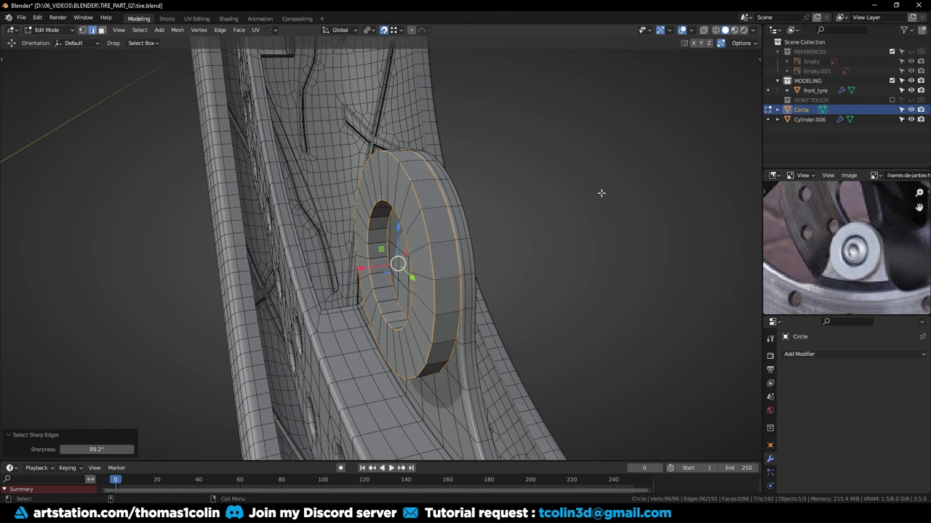
key("ctrl+b")
left_click(572, 216)
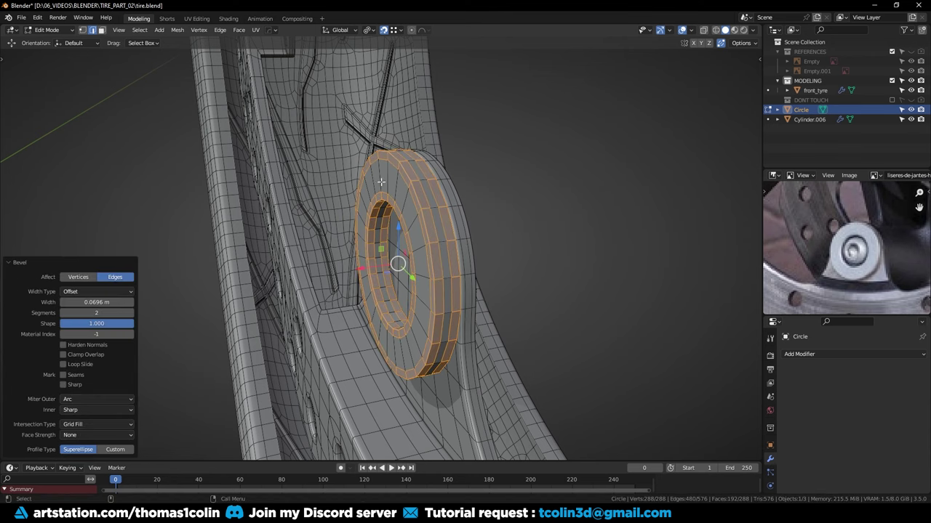
Add a centred edge loop around the ring's front face and another around its back face, isolating the ring for the back one
left_click(387, 177)
key("ctrl+r")
left_click(391, 180)
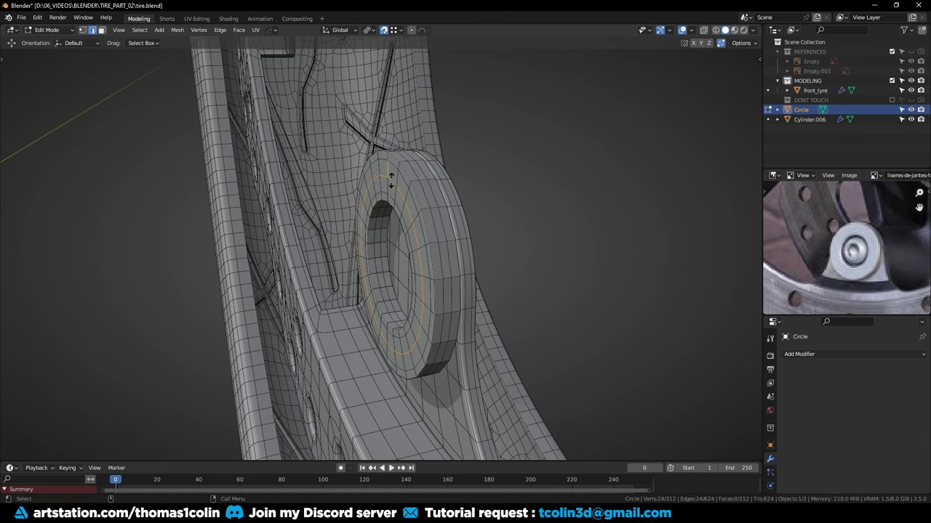
left_click(390, 180)
left_click(571, 147)
left_click_drag(571, 148, 493, 213, "alt")
key("l")
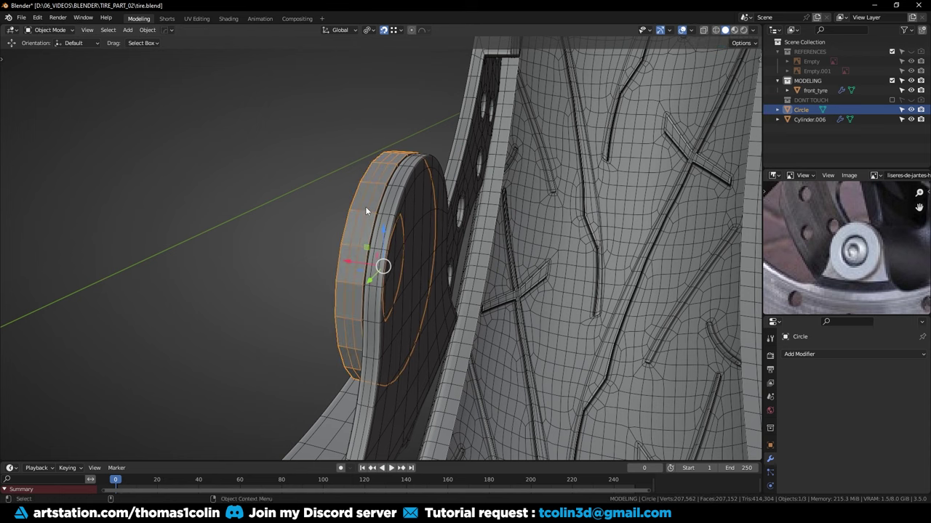
key("KP_Divide")
left_click(405, 188)
key("ctrl+r")
left_click(405, 187)
left_click(405, 188)
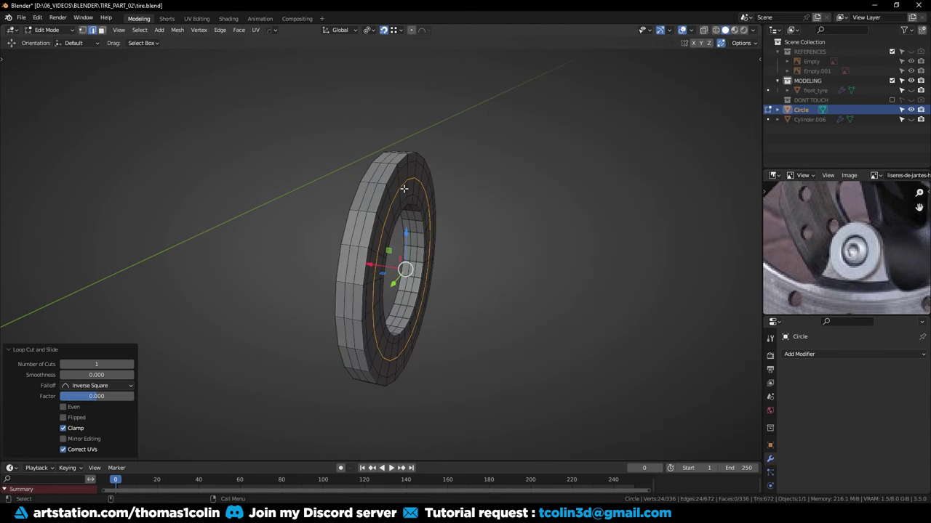
Leave the isolated view, add a level 2 subdivision to the ring and shade it smooth
key("Tab")
key("alt+h")
left_click(241, 156)
left_click_drag(241, 156, 405, 177, "alt")
left_click(408, 179)
key("ctrl+2")
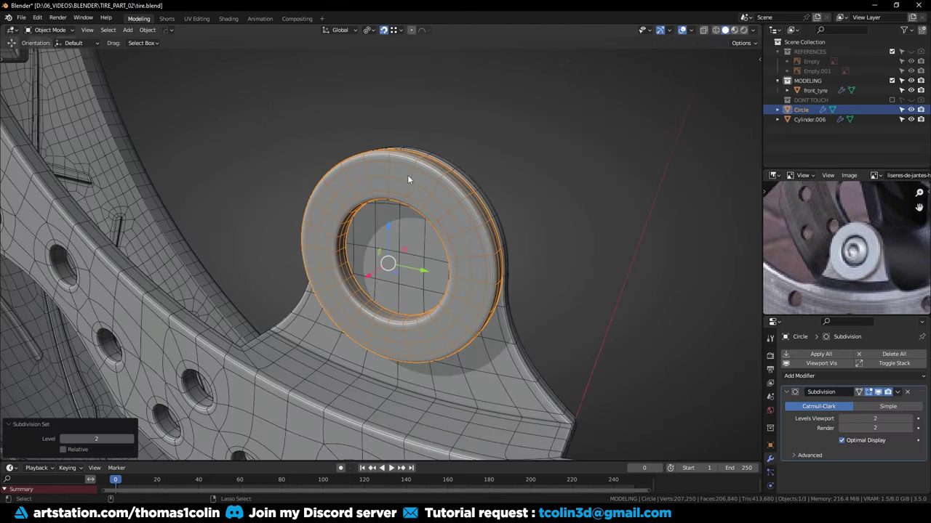
right_click(404, 188)
left_click(405, 188)
Set the ring's origin to the 3D cursor at the wheel's centre
left_click(548, 118)
left_click_drag(548, 118, 581, 101, "alt")
left_click(412, 211)
right_click_drag(436, 146, 434, 265, "alt")
middle_click_drag(434, 265, 437, 300, "alt")
key("q")
left_click(437, 300)
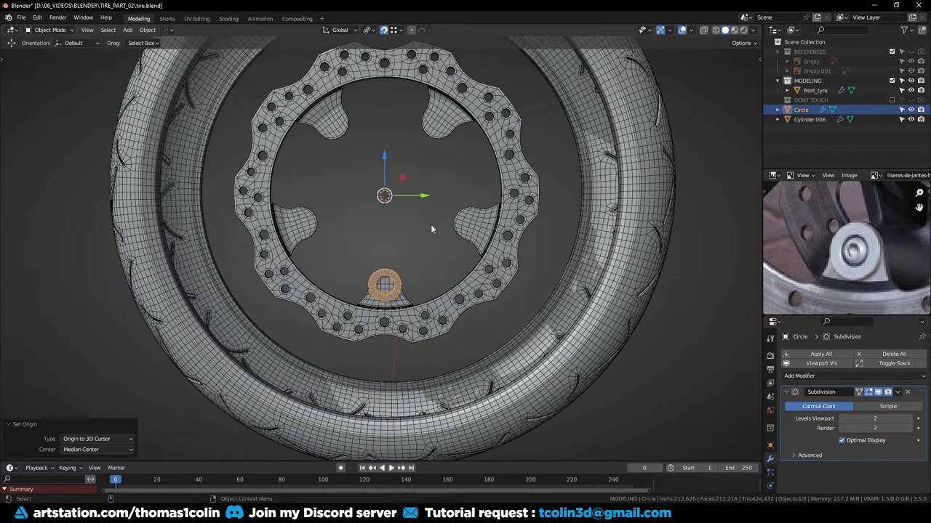
Create a HardOps Radial Array of the ring with 5 segments, and apply its Radial Displace and Radial Array modifiers
key("KP_3")
key("q")
mouse_move(420, 227)
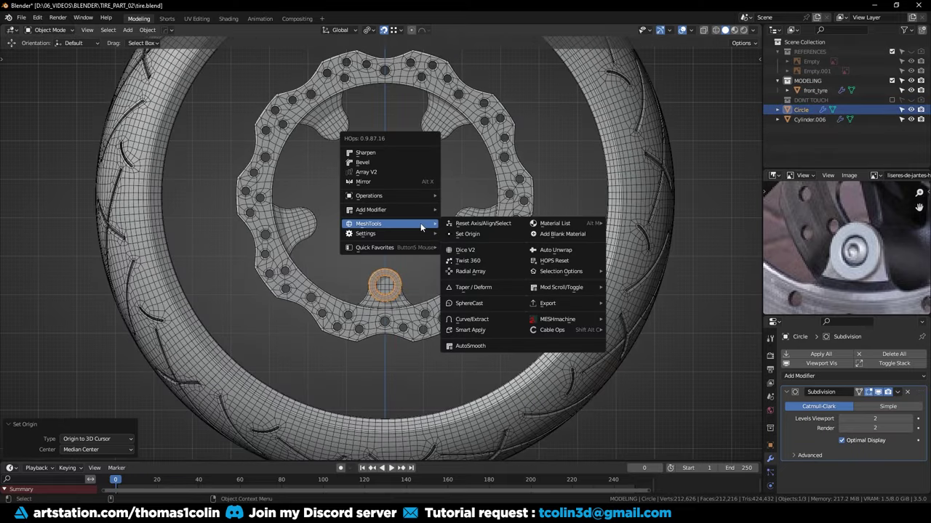
left_click(468, 271)
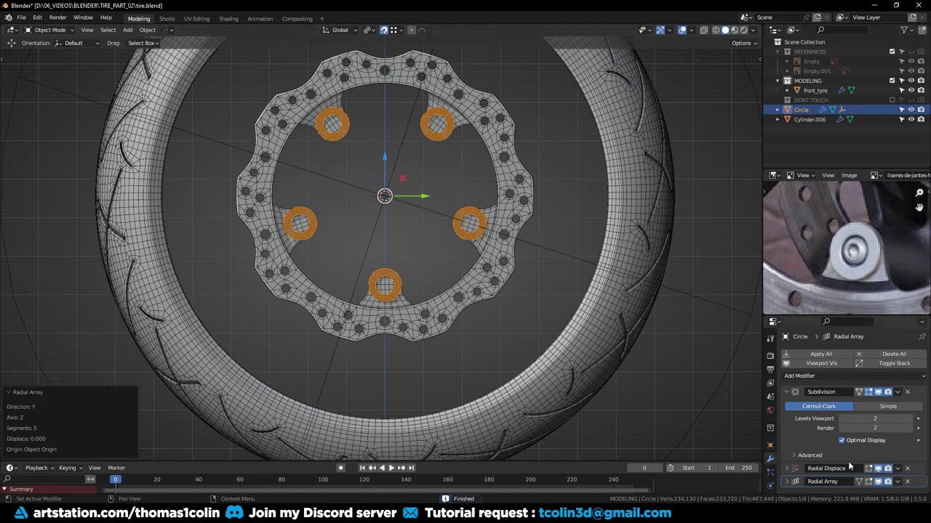
key("ctrl+a")
left_click(908, 481)
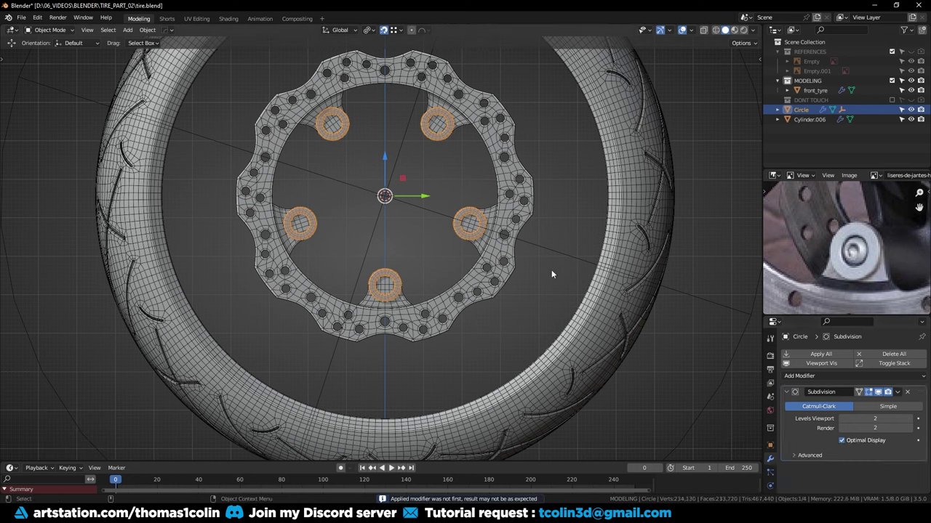
Delete the helper empty left over from the ring's radial array
left_click(417, 197)
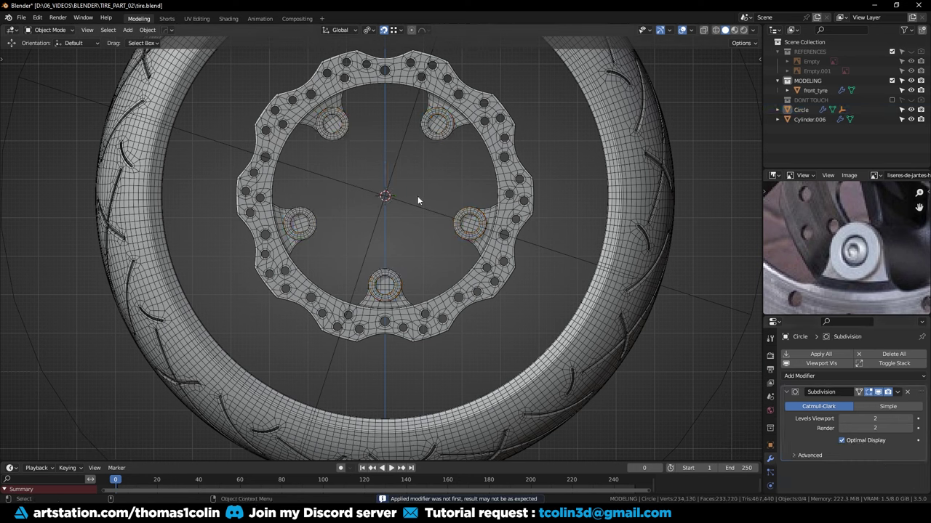
left_click(419, 207)
key("x")
left_click(422, 228)
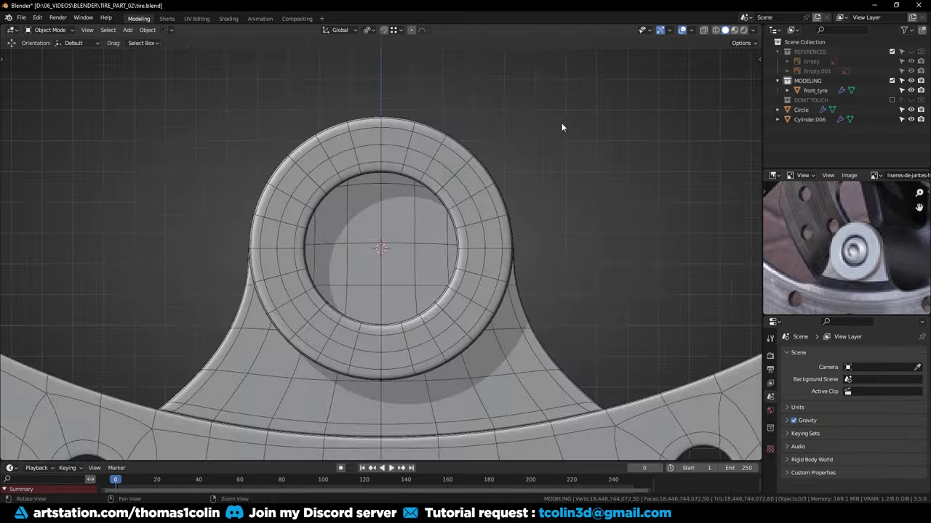
Add a 6-vertex cylinder at the centre of the lowest ring, rotate it 90° about Y and enter Edit Mode
right_click_drag(561, 123, 540, 229, "alt")
key("shift+a")
mouse_move(454, 180)
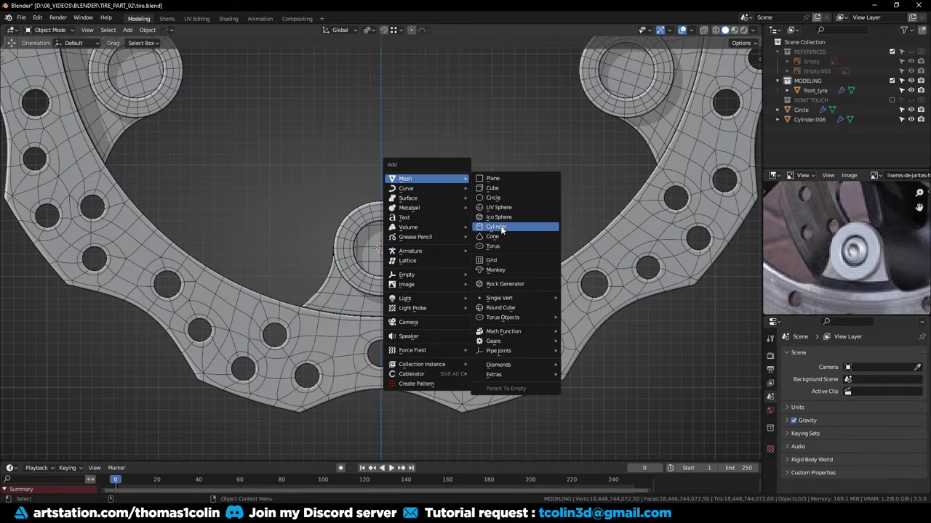
left_click(500, 226)
key("alt+z")
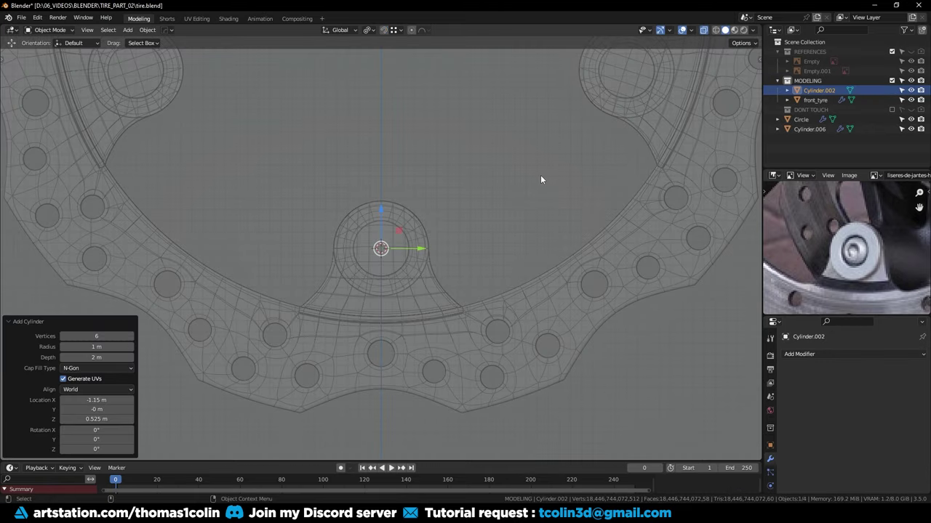
type("ry90")
key("Return")
key("Tab")
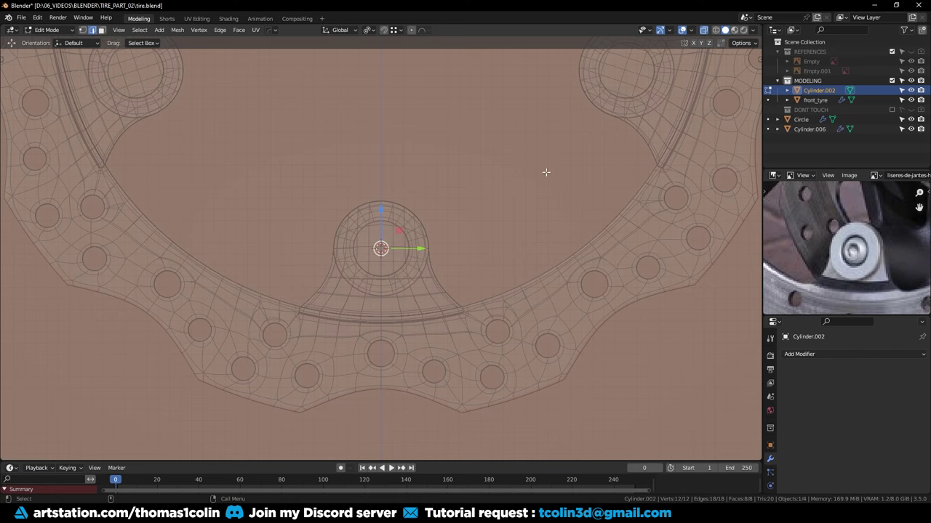
Scale the hexagonal cylinder down by 0.109 and again by 0.108 to fit inside the ring's hole
key("s")
left_click(413, 229)
key("s")
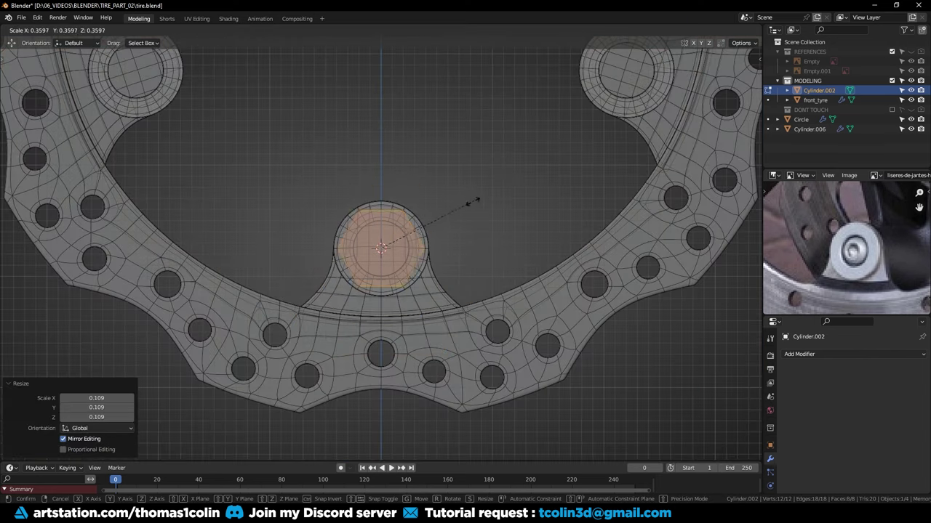
left_click(415, 240)
scroll(429, 218, "up", 9)
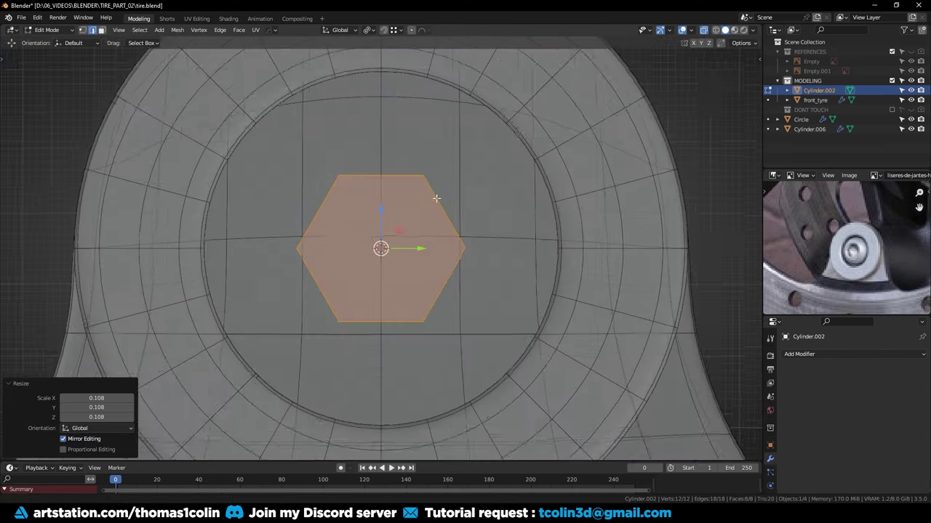
Delete all faces of the hexagonal cylinder except its front cap
middle_click_drag(434, 199, 444, 235)
key("alt+z")
left_click(434, 238)
key("ctrl+i")
key("x")
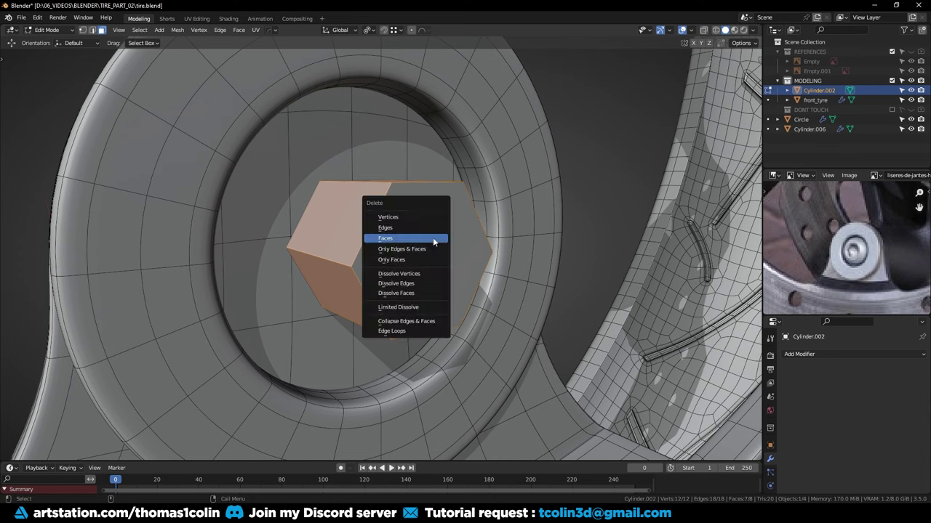
left_click(433, 237)
Inset the hexagonal face slightly and extrude the inner face backwards to form a hex socket
left_click(405, 219)
key("i")
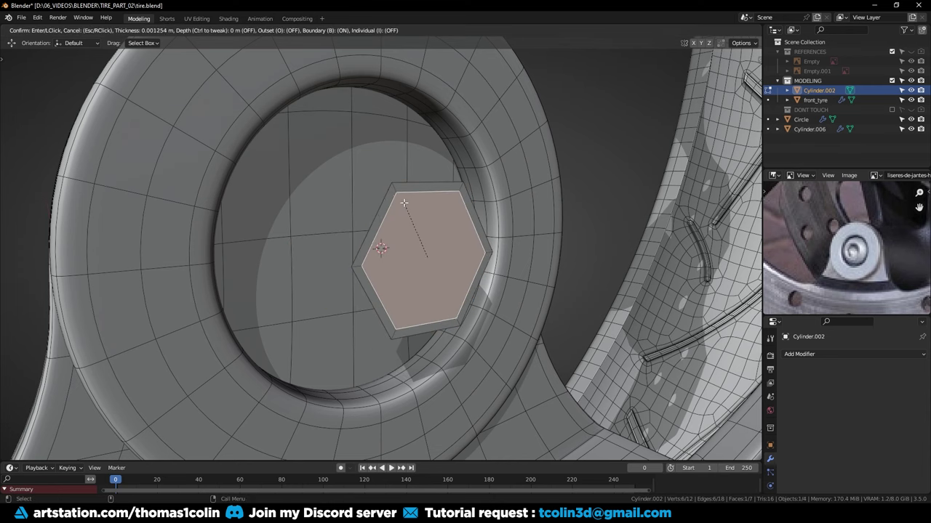
left_click(404, 206)
middle_click_drag(405, 206, 371, 243)
key("e")
left_click(503, 263)
Select the hex socket's sharp edges with a sharpness of 45.6° and bevel them with 2 segments
left_click(141, 159)
key("q")
left_click(138, 160)
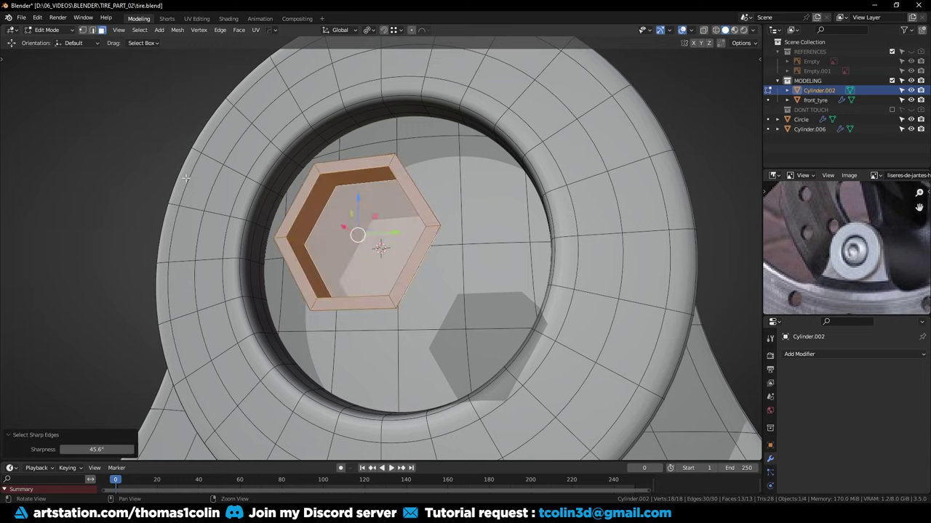
middle_click_drag(138, 163, 218, 182)
scroll(239, 178, "up", 2)
key("ctrl+b")
left_click(254, 177)
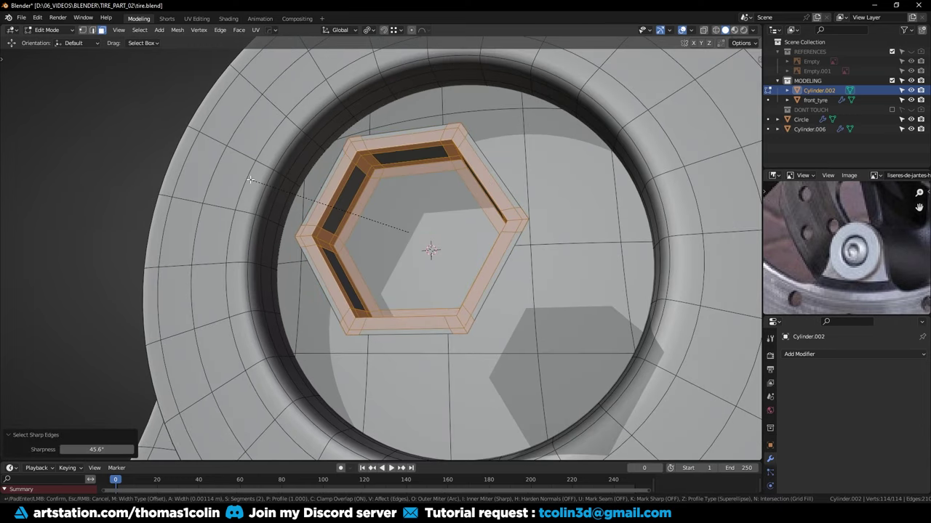
Grow a selection outwards from the hex socket's floor face, invert it, and delete the outermost bevel faces around the rim
left_click(393, 226)
key("ctrl+KP_Add")
key("ctrl+KP_Add")
key("ctrl+KP_Add")
key("ctrl+KP_Add")
key("ctrl+KP_Add")
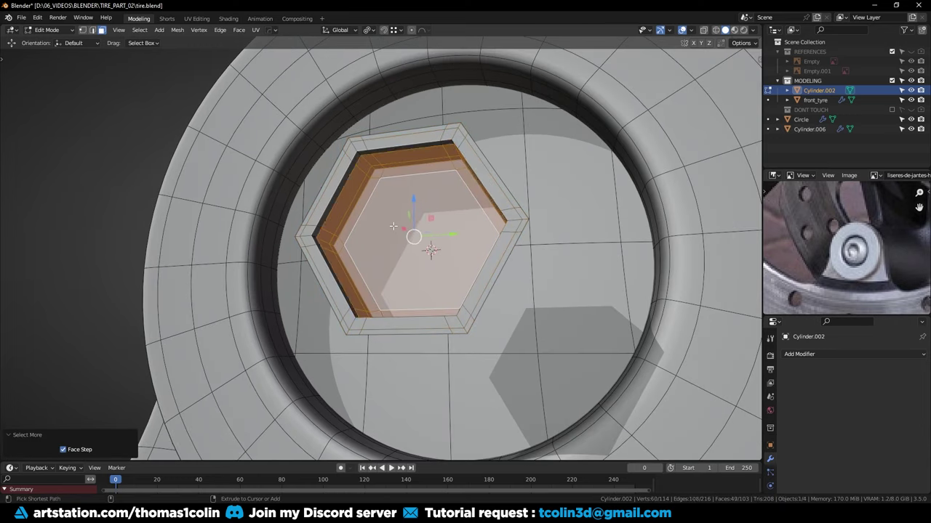
key("ctrl+i")
key("x")
left_click(393, 226)
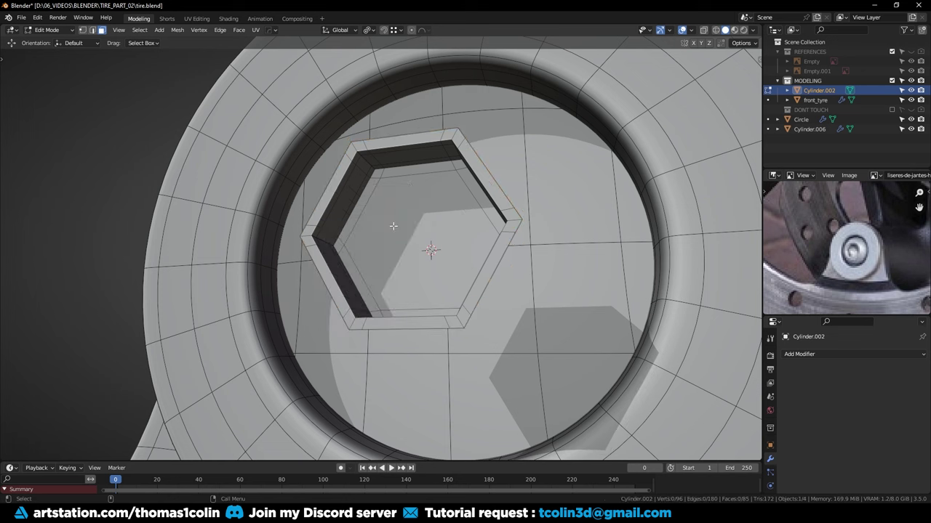
key("Tab")
key("Tab")
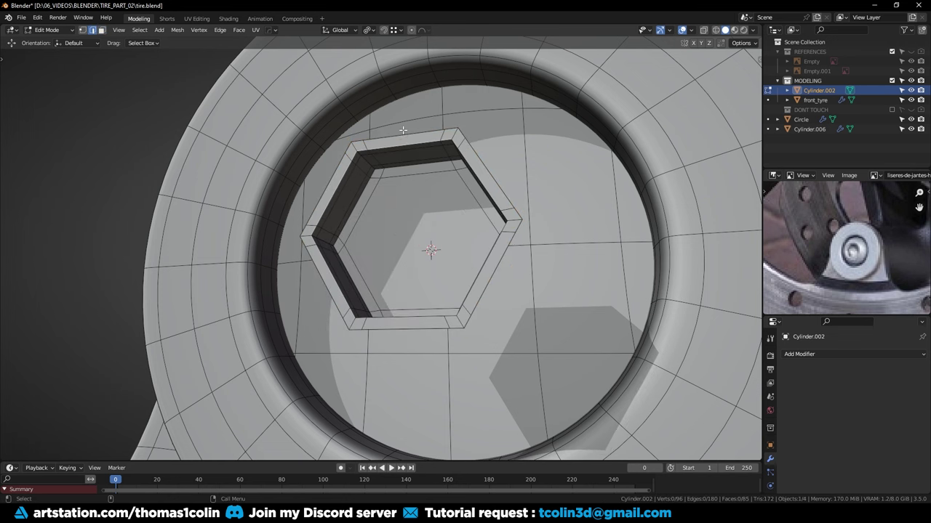
Add two centred edge cuts across the upper side and two across the upper-right side of the hex socket
left_click(403, 133, "alt")
left_click(402, 145)
key("ctrl+r")
scroll(410, 147, "up", 1)
left_click(410, 147)
left_click(488, 171)
key("ctrl+r")
scroll(487, 170, "up", 1)
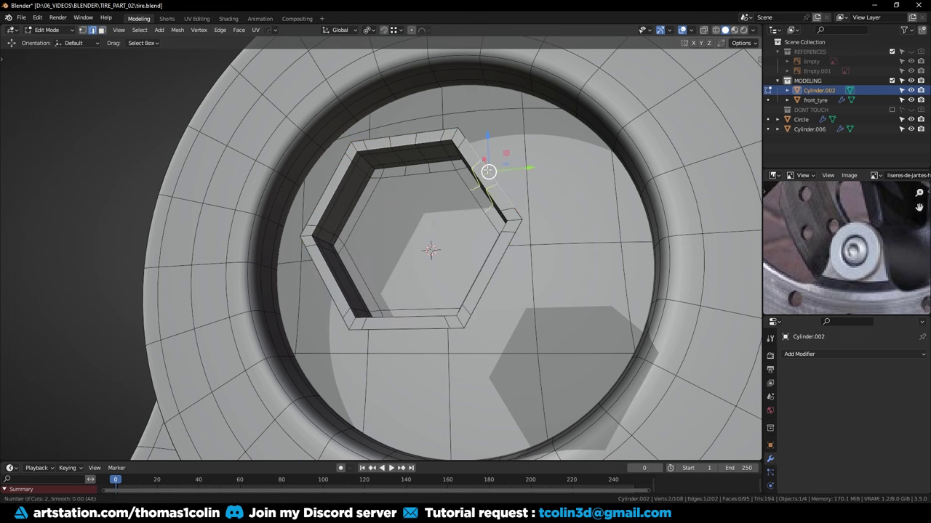
left_click(488, 171)
right_click(488, 173)
Add two centred edge cuts across the lower-right side and two across the bottom side of the hex socket
left_click(493, 264)
key("ctrl+r")
scroll(493, 264, "up", 1)
left_click(493, 264)
right_click(492, 264)
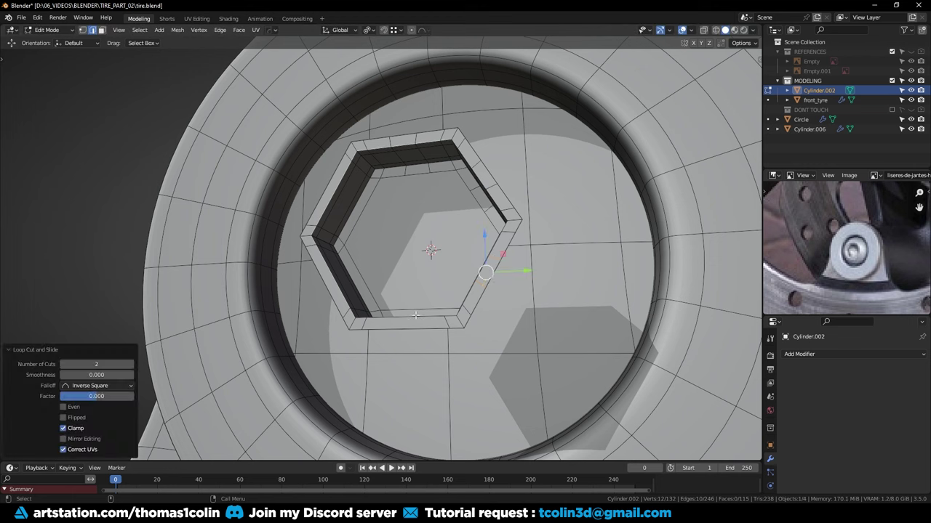
key("ctrl+r")
scroll(414, 317, "up", 1)
left_click(413, 318)
right_click(413, 318)
Add two centred edge cuts across the lower-left side and two across the upper-left side of the hex socket
key("ctrl+r")
scroll(338, 281, "up", 1)
left_click(337, 280)
right_click(338, 281)
left_click(338, 167)
key("ctrl+r")
scroll(338, 167, "up", 1)
left_click(337, 167)
right_click(338, 167)
Extrude the hex rim's outer edge loop outwards at scale 1.249 and round it with LoopTools Circle
left_click(404, 135, "alt")
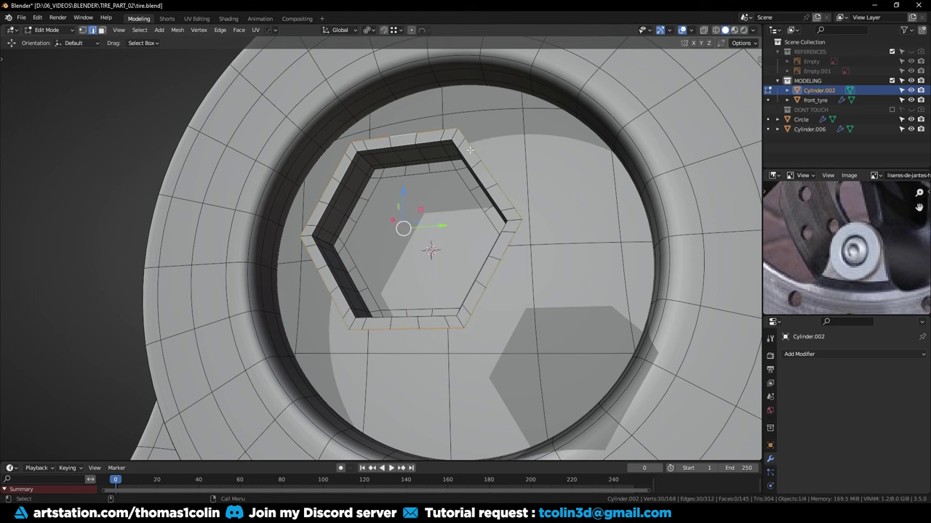
key("e")
key("s")
left_click(452, 172)
right_click(450, 140)
mouse_move(463, 138)
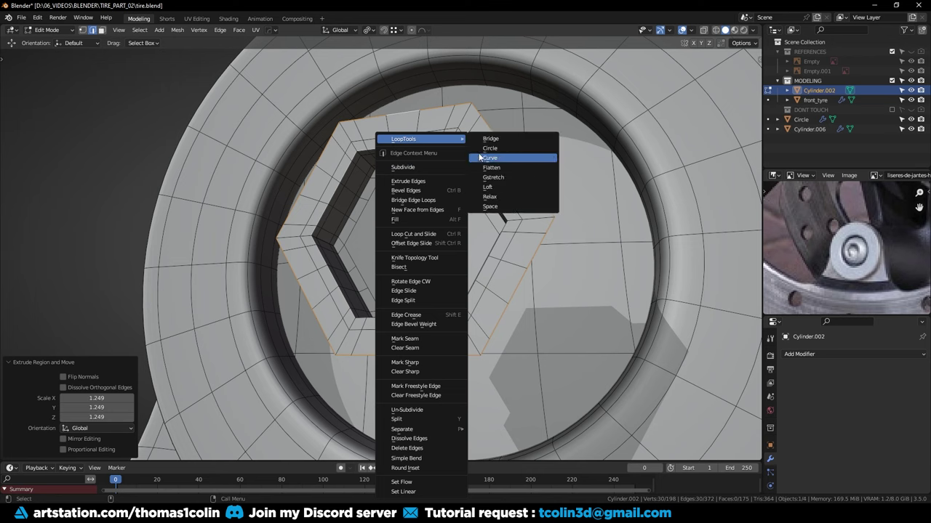
left_click(490, 148)
Scale the circular edge loop up by 1.244 and extrude it outwards towards the edge of the ring's hole
key("KP_3")
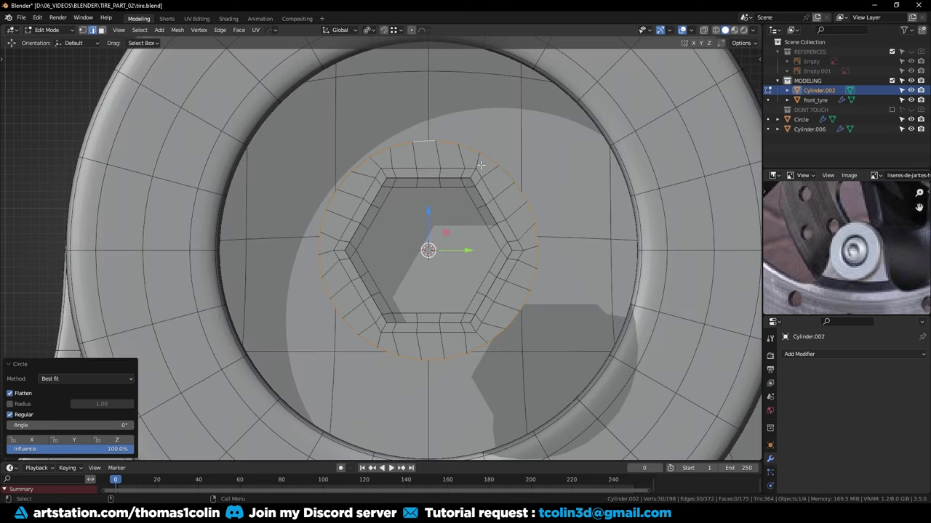
key("s")
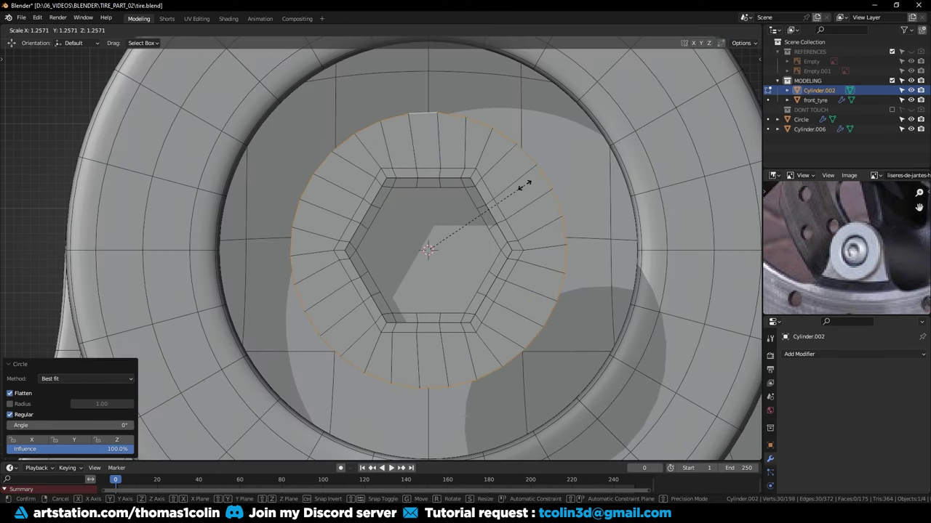
left_click(520, 186)
key("s")
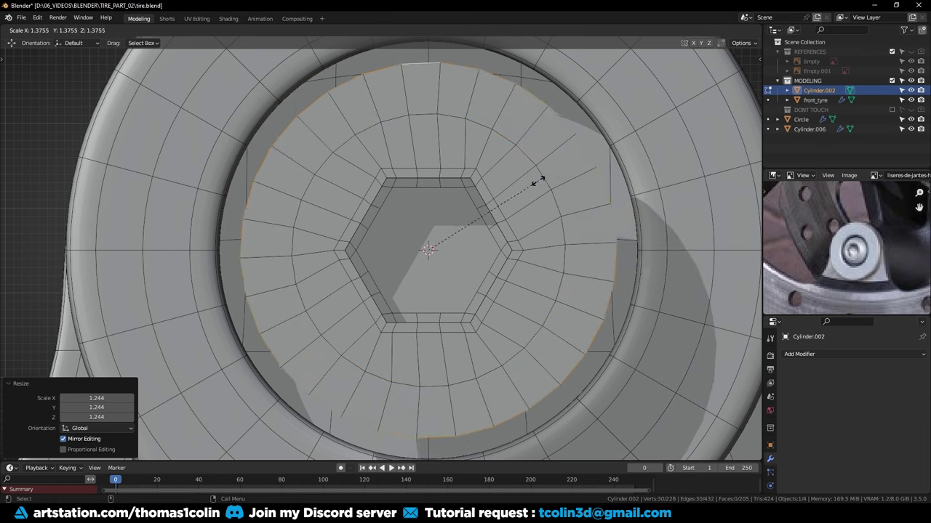
left_click(556, 182)
Move the outer edge loop backwards along X to give the bolt head a tapered side wall
middle_click_drag(444, 178, 483, 234)
left_click_drag(473, 254, 405, 241)
middle_click_drag(405, 241, 425, 247)
Select the bolt head's front faces including the socket, move them -0.008529 m along X and scale them up slightly
key("ctrl+KP_Add")
key("ctrl+KP_Add")
key("ctrl+KP_Add")
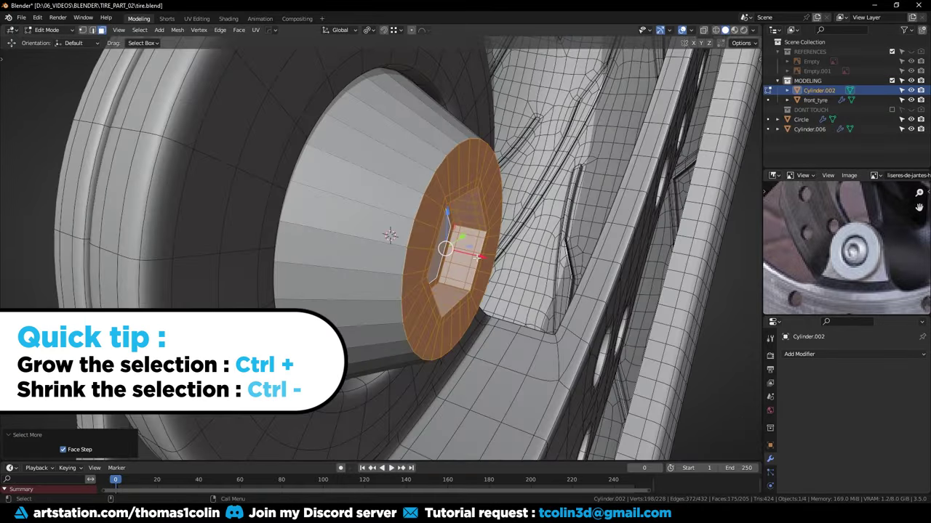
left_click_drag(472, 256, 431, 243)
middle_click_drag(432, 242, 427, 227)
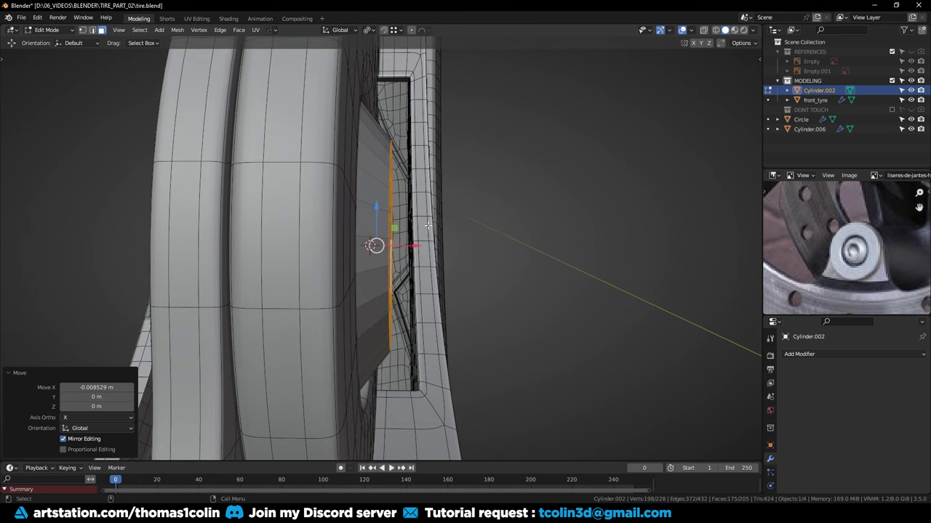
key("s")
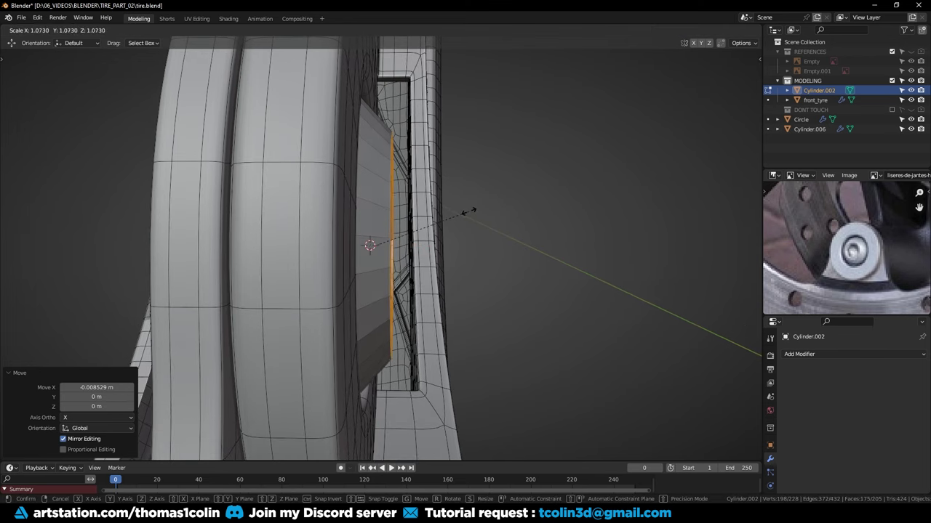
left_click(472, 210)
Select the circular edge loop around the bolt head's front face
key("KP_3")
key("2")
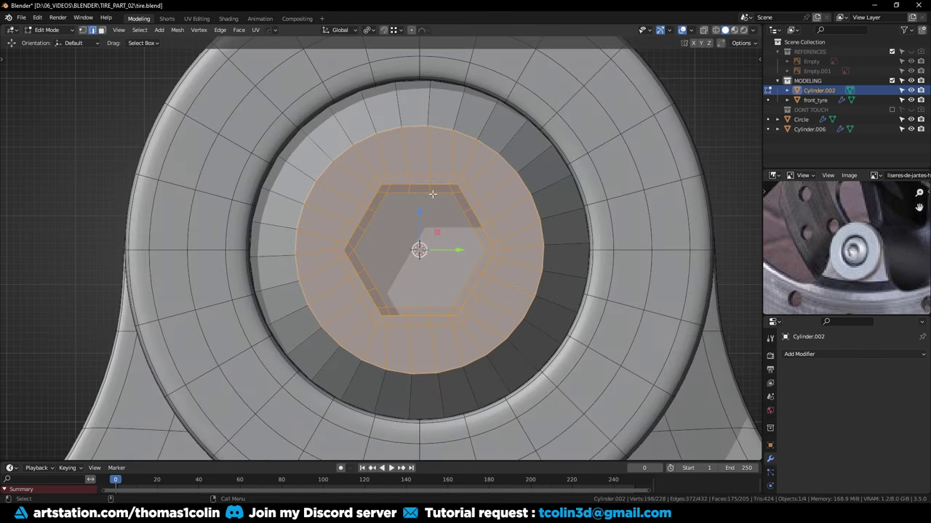
left_click(364, 139)
left_click(361, 137, "alt")
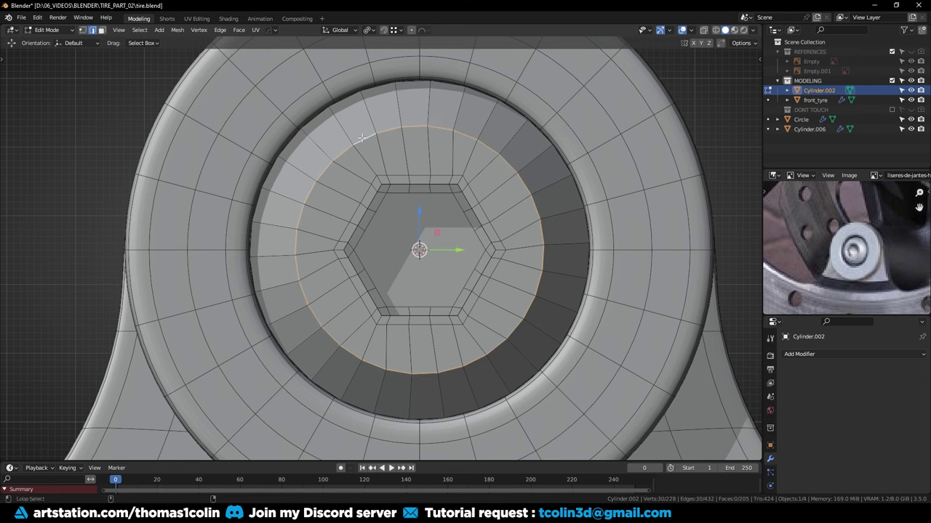
Scale the bolt head's selected edge loop by about 1.103, and bevel it about 0.0058 m with 2 segments and a shape of 0.5
key("s")
left_click(513, 179)
middle_click_drag(512, 180, 478, 171)
key("ctrl+b")
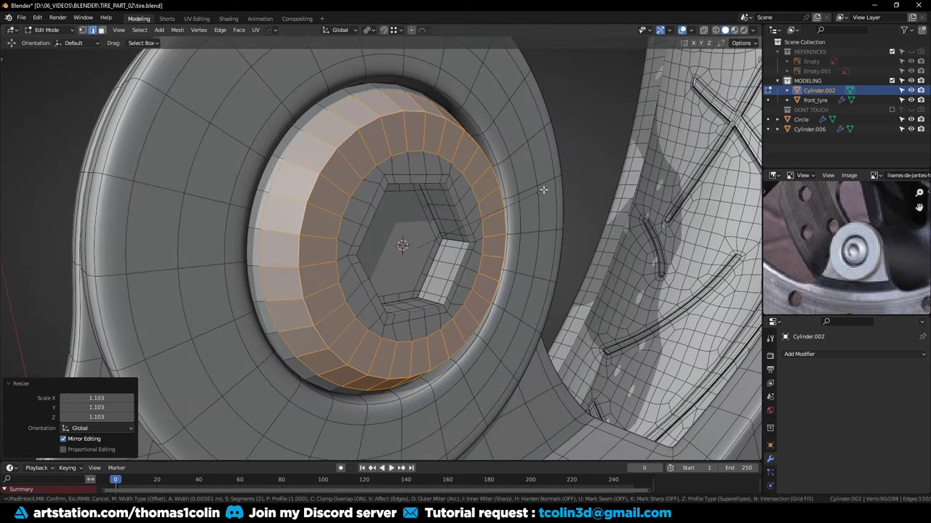
left_click(544, 190)
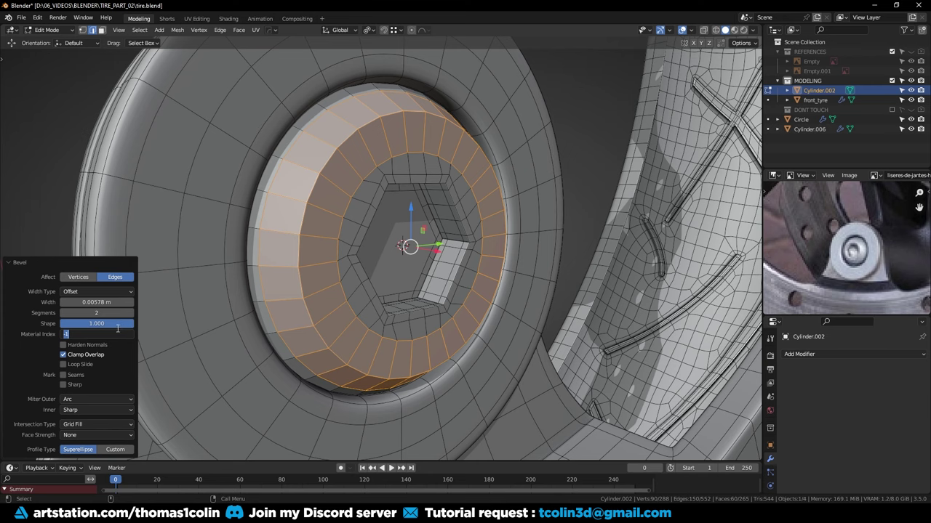
left_click(109, 323)
type(".5")
key("Return")
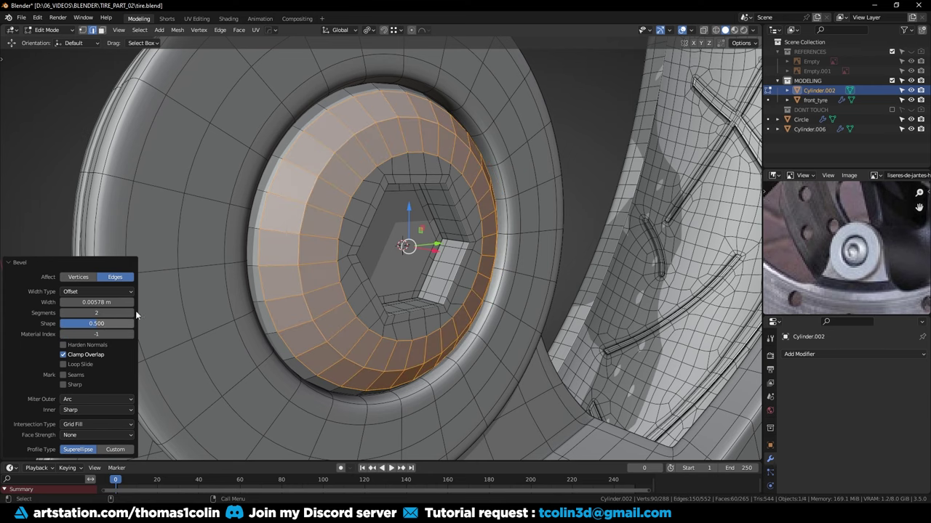
Delete the bottom face of the bolt's hexagonal socket and close the hole with a Grid Fill of span 3
left_click_drag(414, 238, 429, 264, "alt")
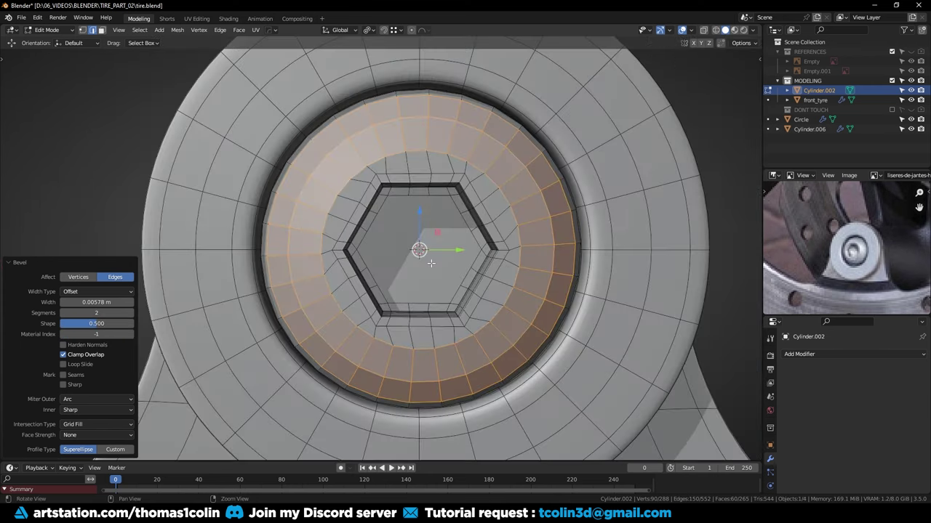
scroll(427, 255, "up", 1)
key("3")
left_click(413, 210)
key("Delete")
key("2")
left_click(418, 186, "alt")
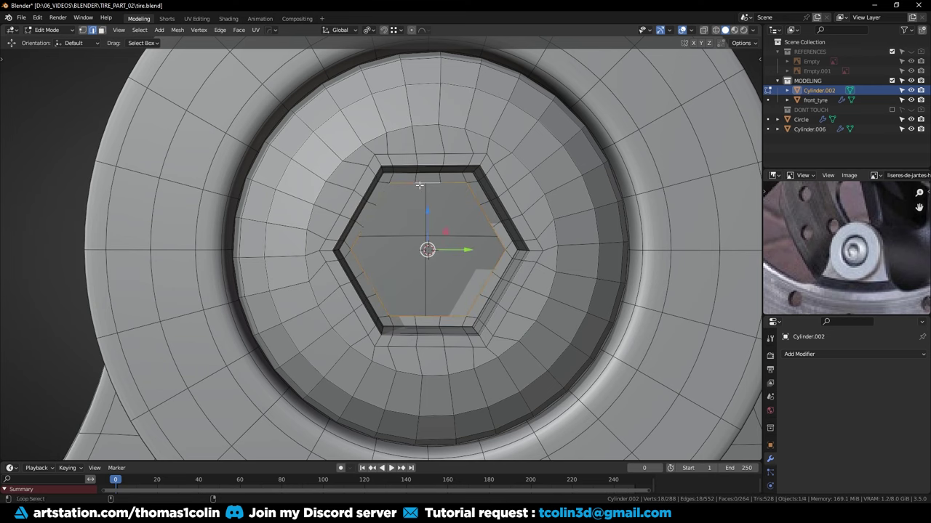
key("q")
left_click(411, 174)
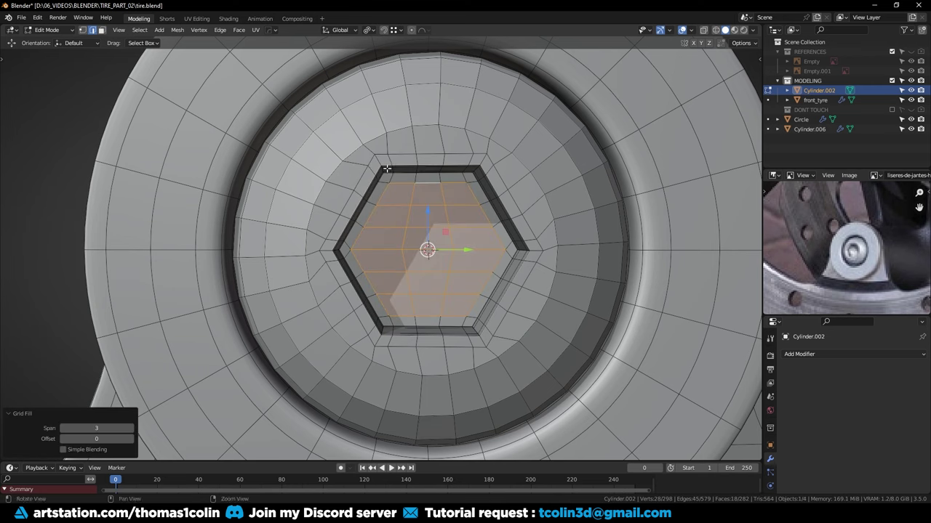
Leave mesh editing, add a level 2 Subdivision modifier to the bolt and shade it smooth
scroll(387, 169, "down", 2)
key("Tab")
key("ctrl+2")
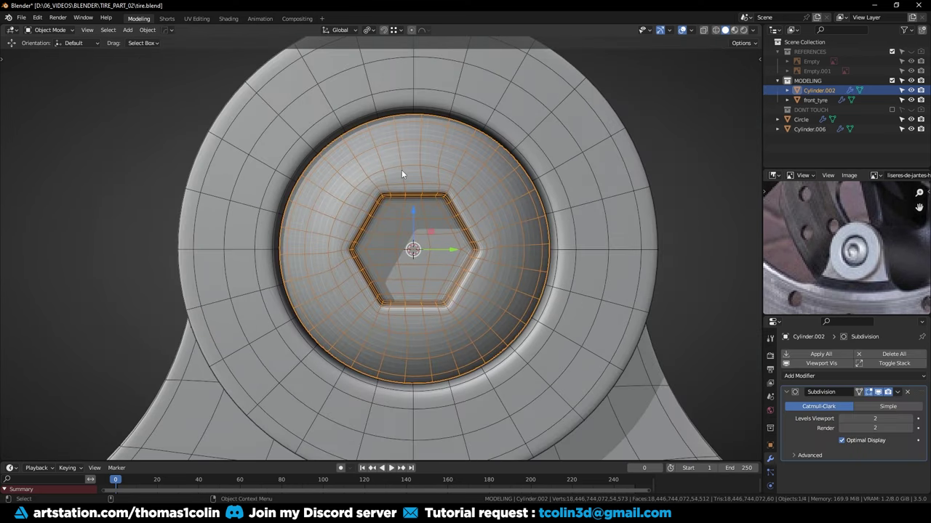
right_click(402, 171)
left_click(402, 172)
left_click(659, 336)
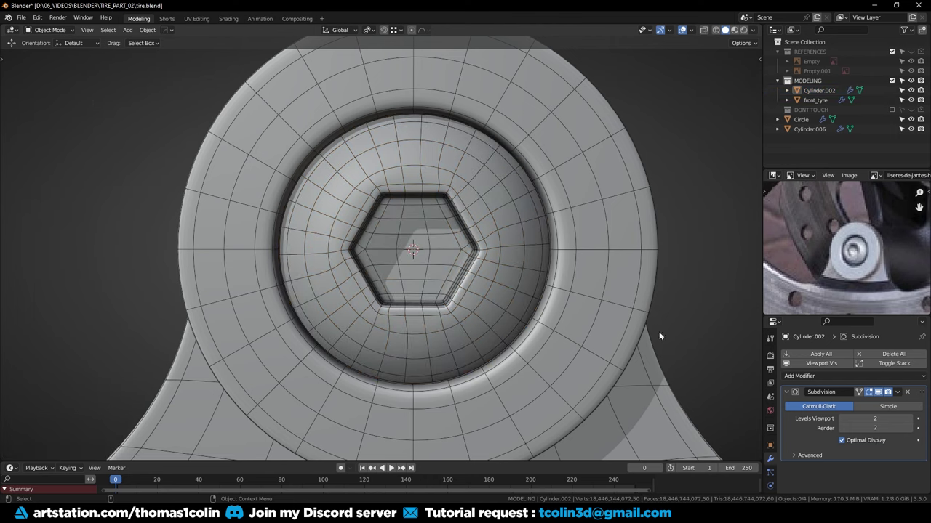
Check the smoothed bolt, remove its Subdivision modifier and turn off the wireframe display
middle_click_drag(437, 256, 370, 260)
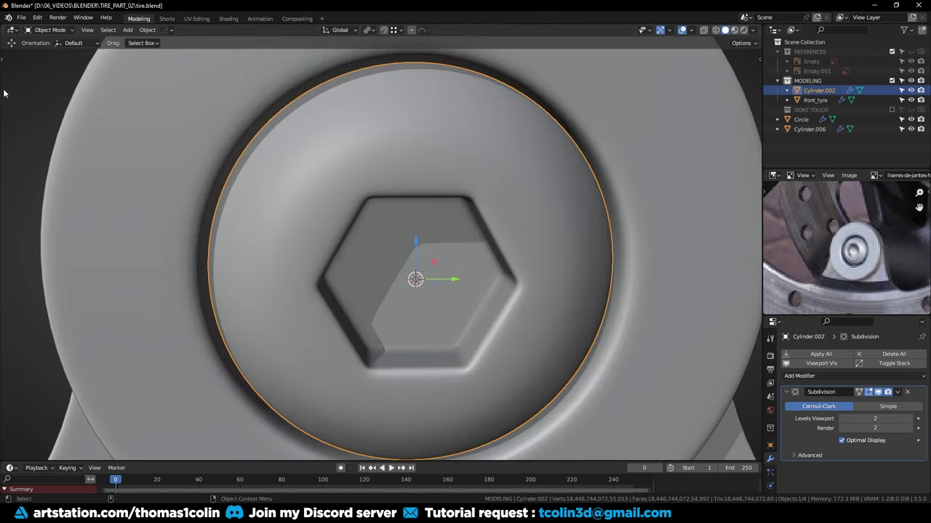
scroll(80, 124, "down", 3)
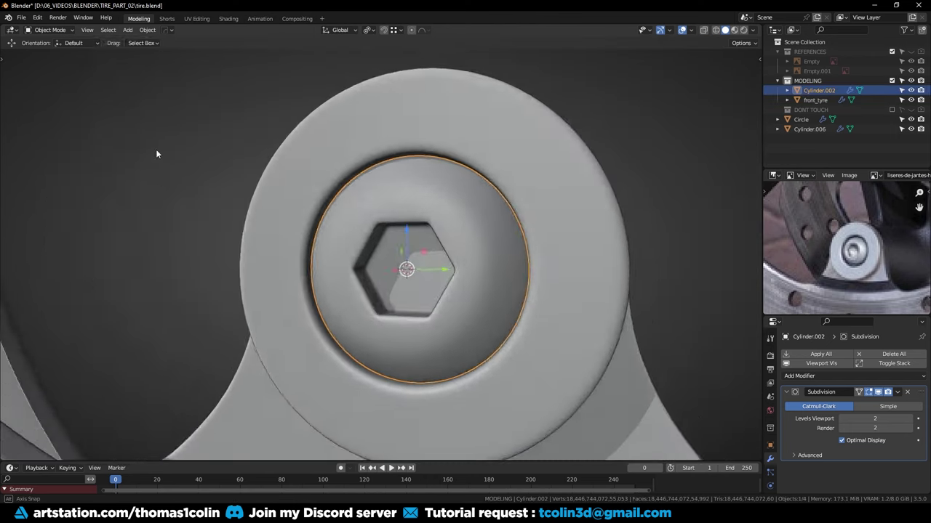
middle_click_drag(156, 150, 383, 204)
key("shift+w")
left_click(132, 99)
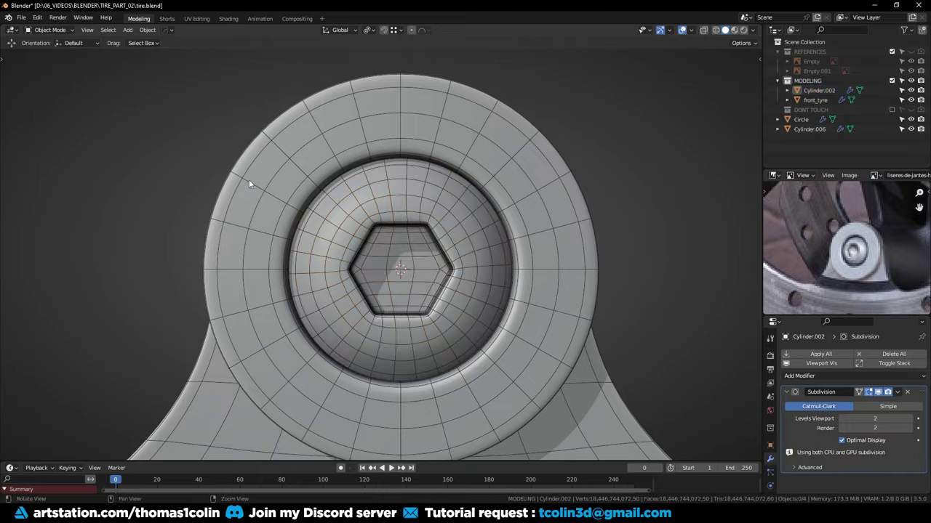
middle_click_drag(249, 180, 275, 178)
scroll(381, 194, "down", 12)
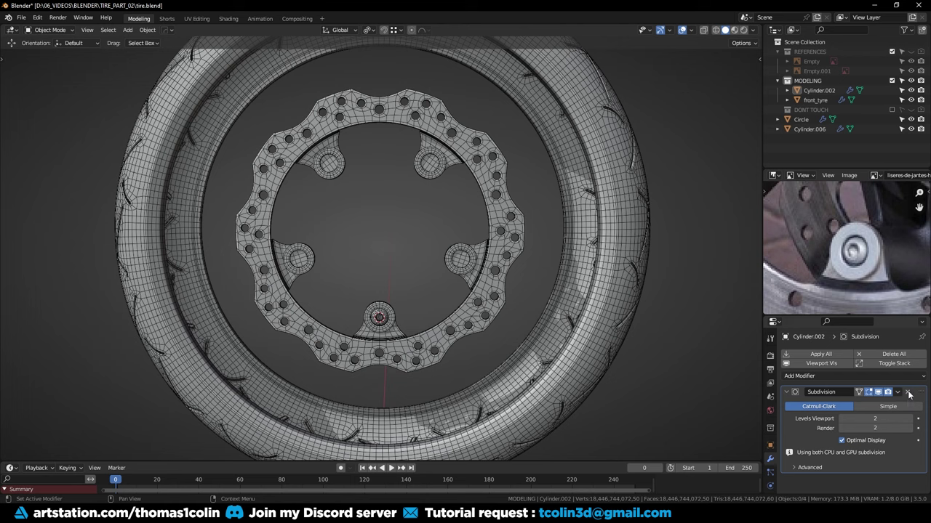
left_click(909, 392)
left_click(380, 321)
key("shift+z")
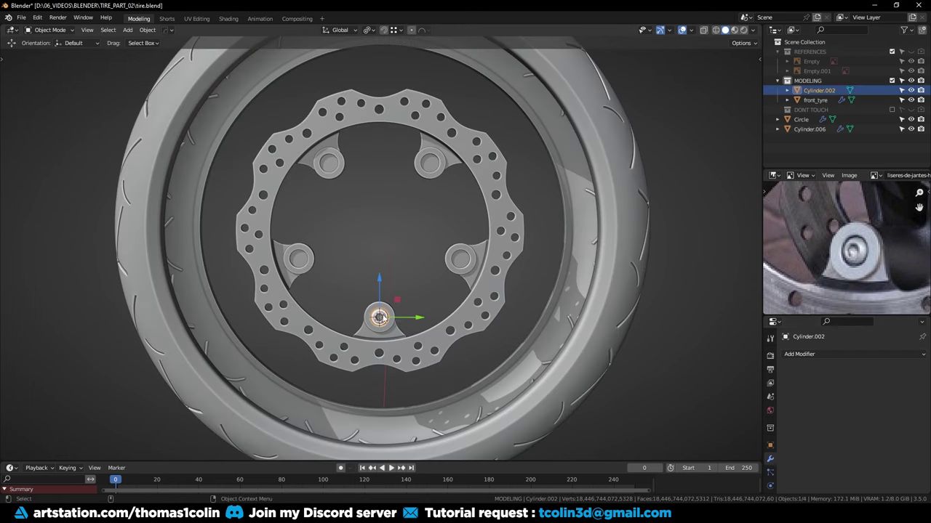
Snap the 3D cursor to the centre of the five washers and set the bolt's origin to the 3D cursor
left_click(426, 166)
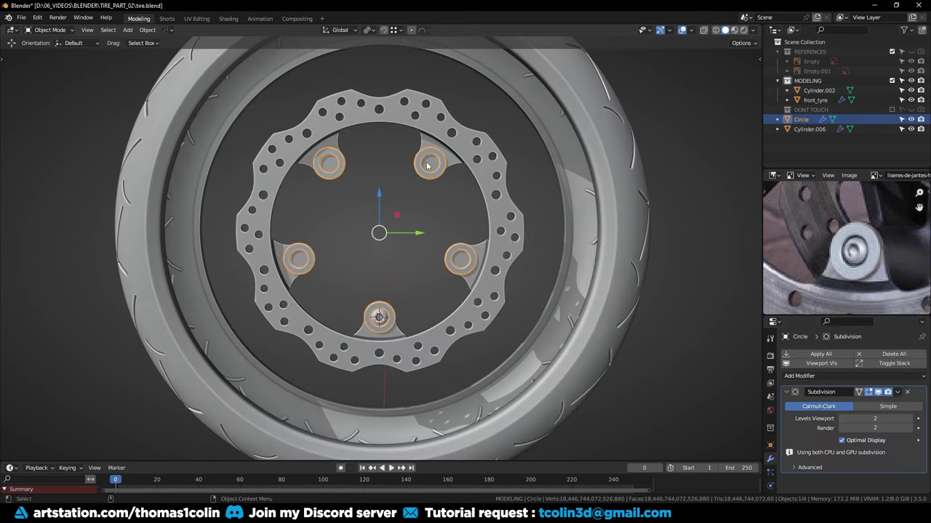
key("Tab")
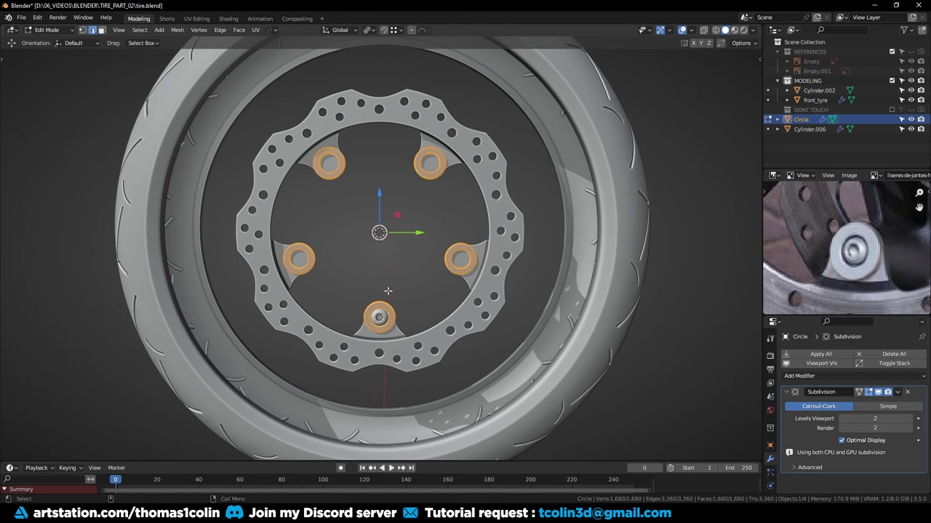
key("Tab")
left_click(379, 318)
key("q")
left_click(379, 318)
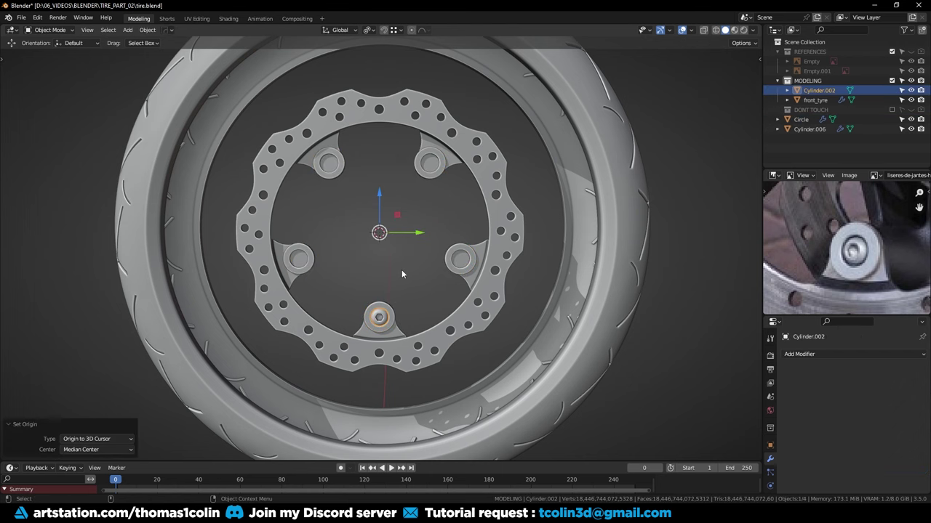
Make a Radial Array of the bolt with 5 segments around Z, apply it and remove the Radial Displace modifier
right_click(401, 269)
mouse_move(401, 270)
left_click(443, 324)
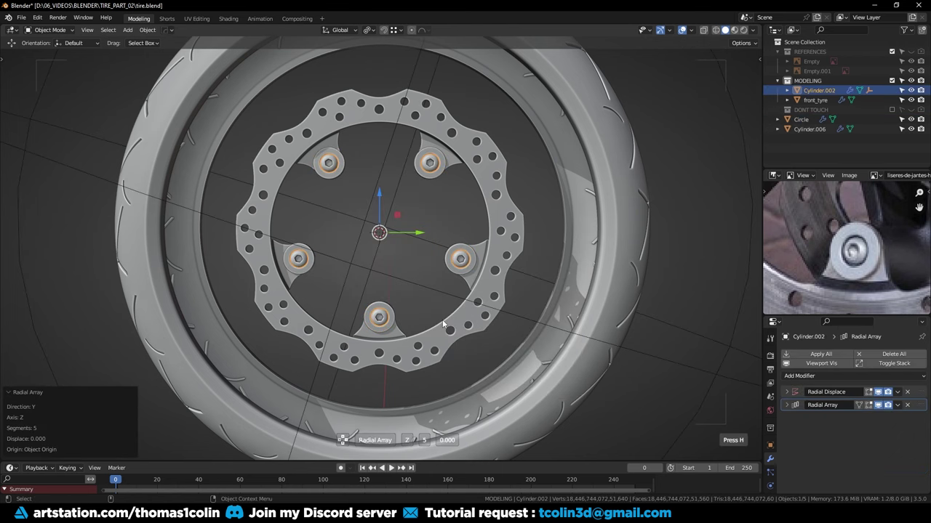
key("ctrl+a")
left_click(906, 392)
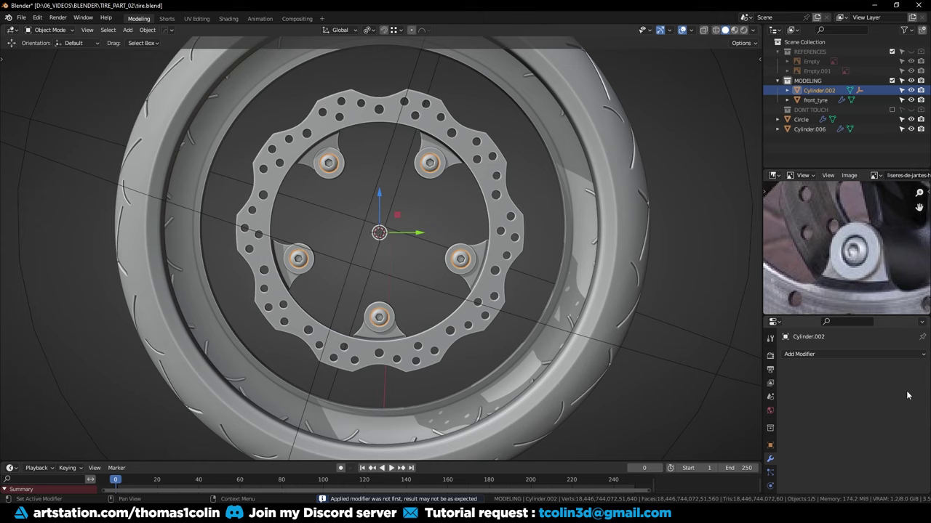
Delete the helper empty left over from the bolts' radial array
left_click(391, 187)
key("x")
left_click(395, 187)
middle_click_drag(389, 232, 352, 232)
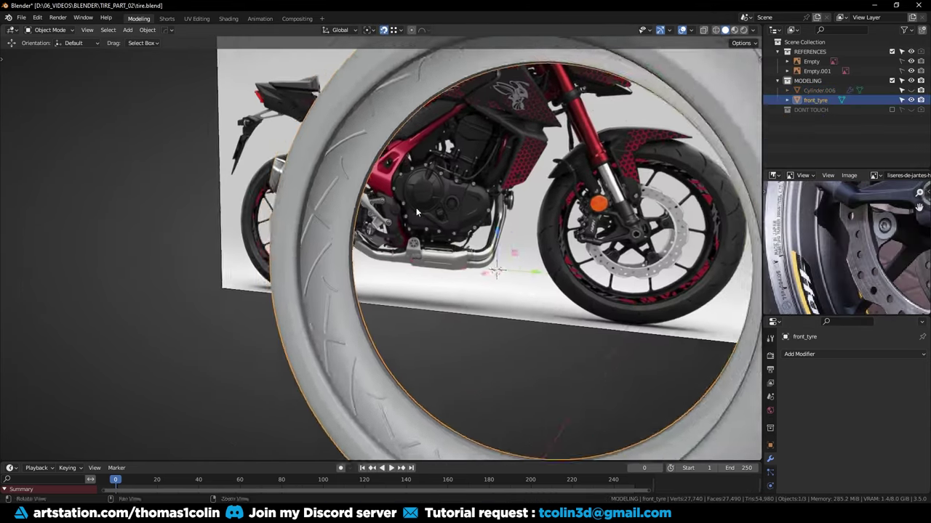
Duplicate the face loops along both inner edges of the tyre, grown by one row, and separate them into a new object
key("Tab")
scroll(348, 253, "up", 4)
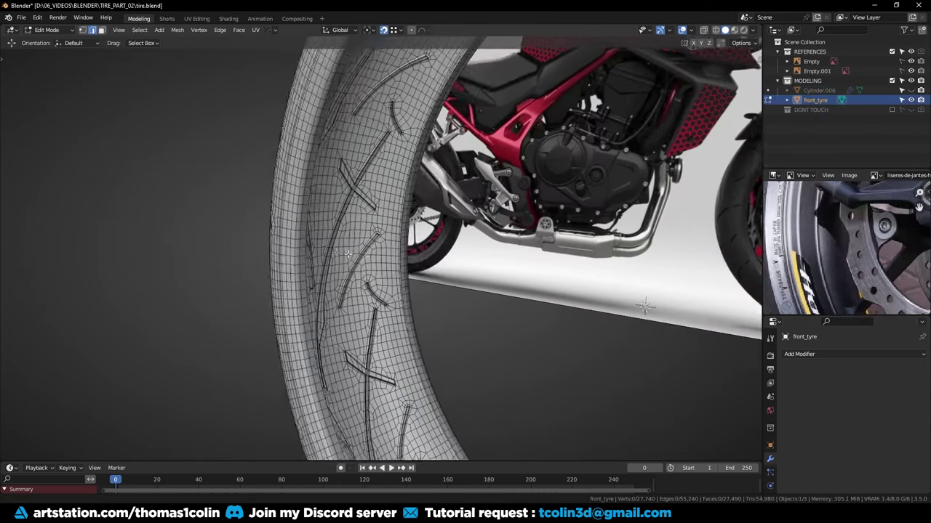
middle_click_drag(348, 254, 362, 202)
left_click(362, 207, "alt")
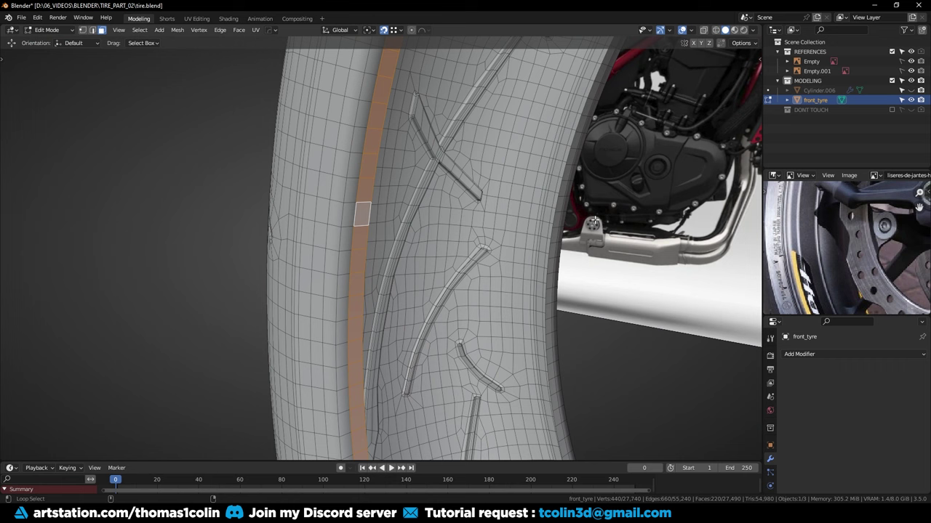
left_click(560, 196, "alt+shift")
key("ctrl+KP_Add")
right_click(500, 168)
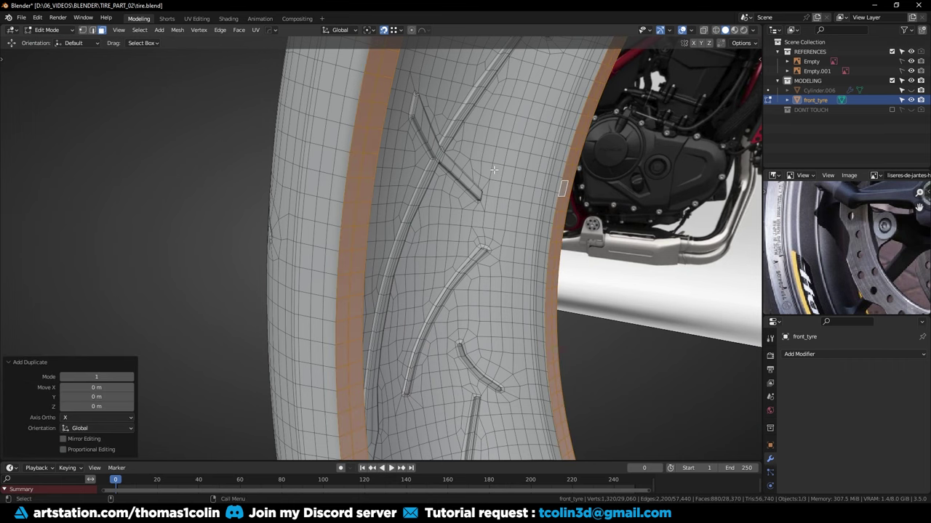
key("p")
left_click(469, 169)
In the separated rings, change the transform pivot and extrude both inner edge loops toward the wheel centre, scaled to about 0.919
key("Tab")
left_click(356, 185)
key("Tab")
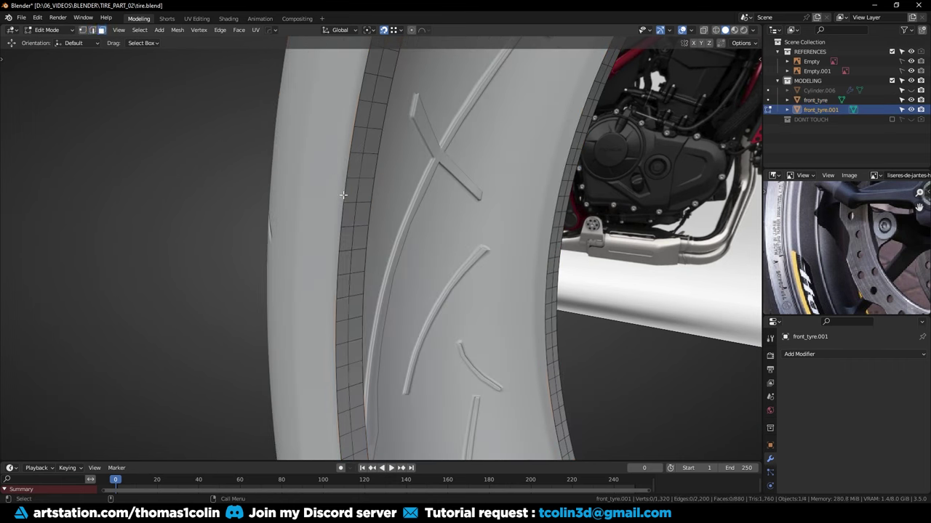
middle_click_drag(414, 182, 448, 179)
key("KP_3")
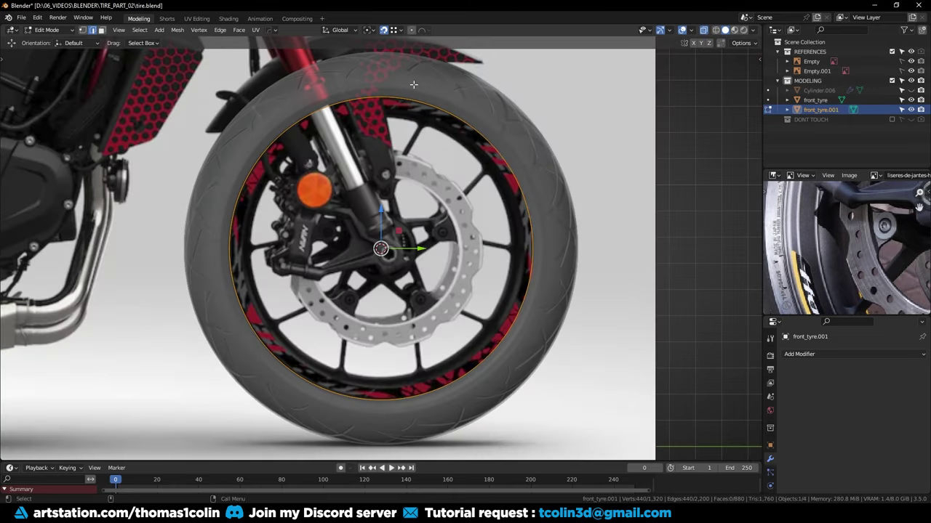
left_click(368, 29)
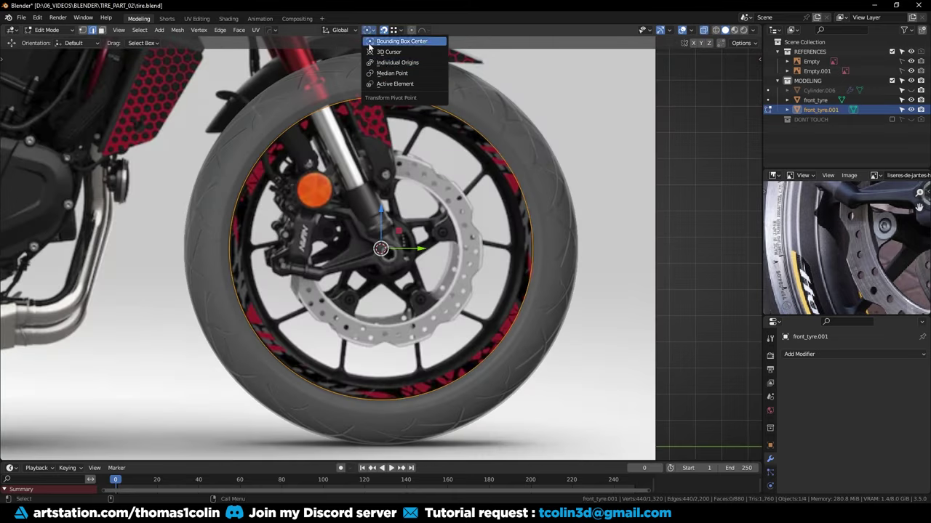
left_click(399, 44)
key("s")
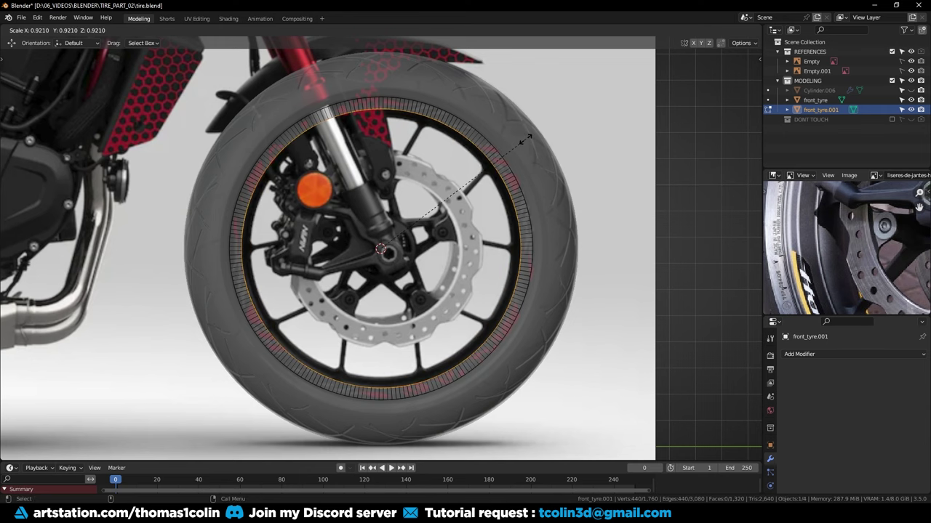
left_click(528, 138)
middle_click_drag(527, 138, 442, 173)
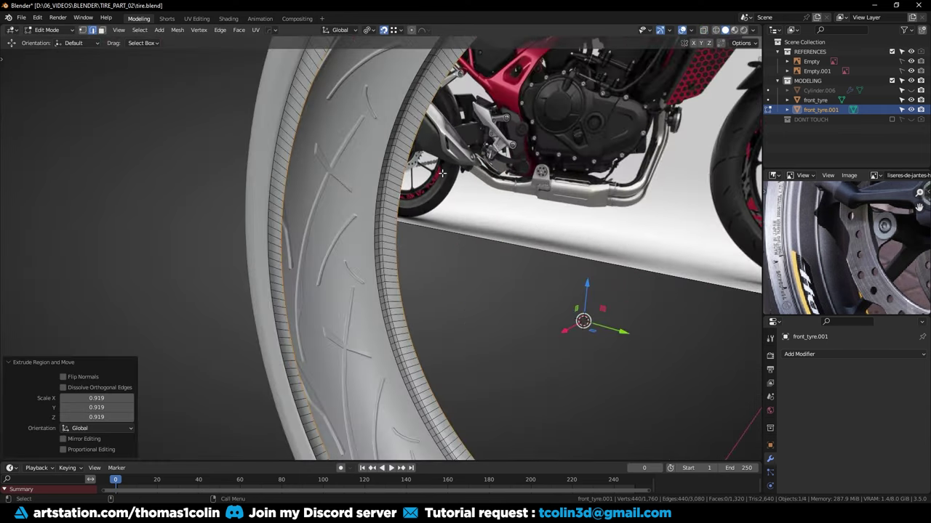
Restore the previous transform pivot setting and bridge the two extruded edge loops into a continuous rim surface
left_click(367, 30)
left_click(390, 87)
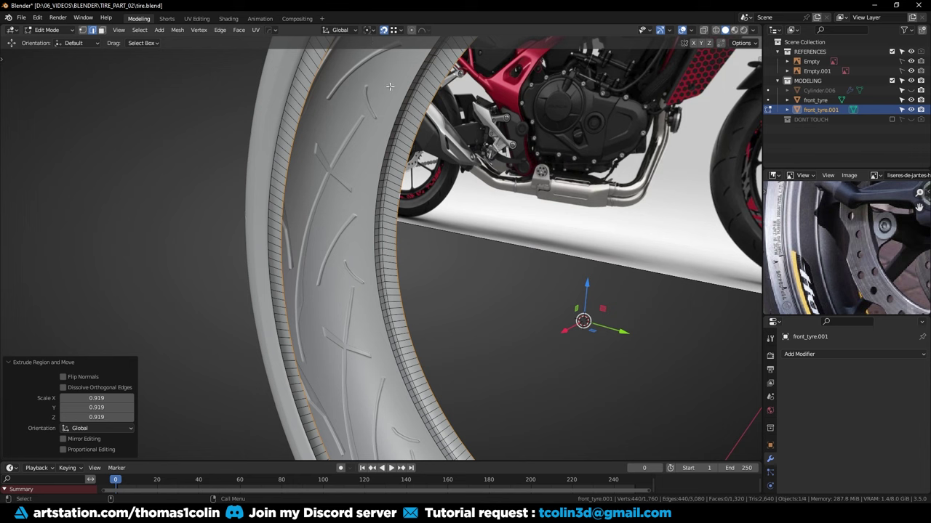
right_click(543, 137)
left_click(508, 187)
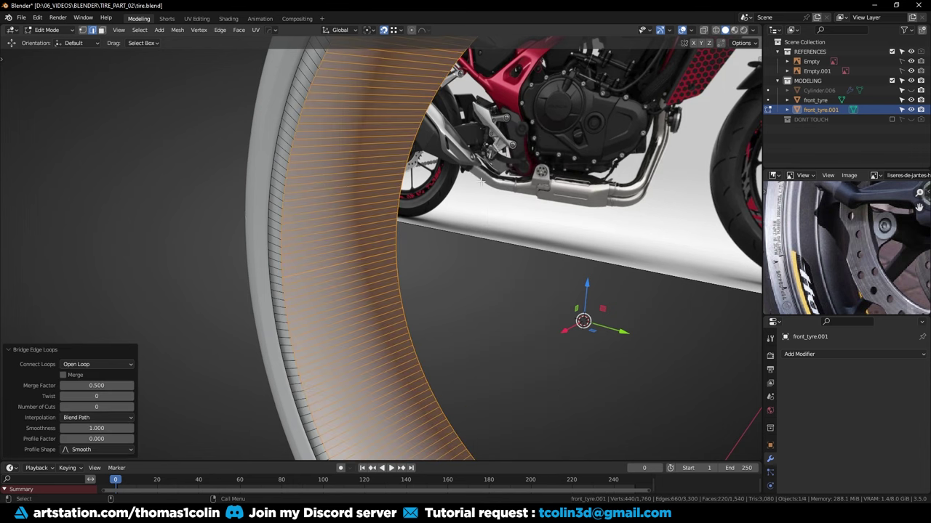
Select every second cross edge around the rim with Checker Deselect, extend the selection to full edge loops and dissolve them
left_click(119, 173)
left_click(326, 174, "ctrl+alt")
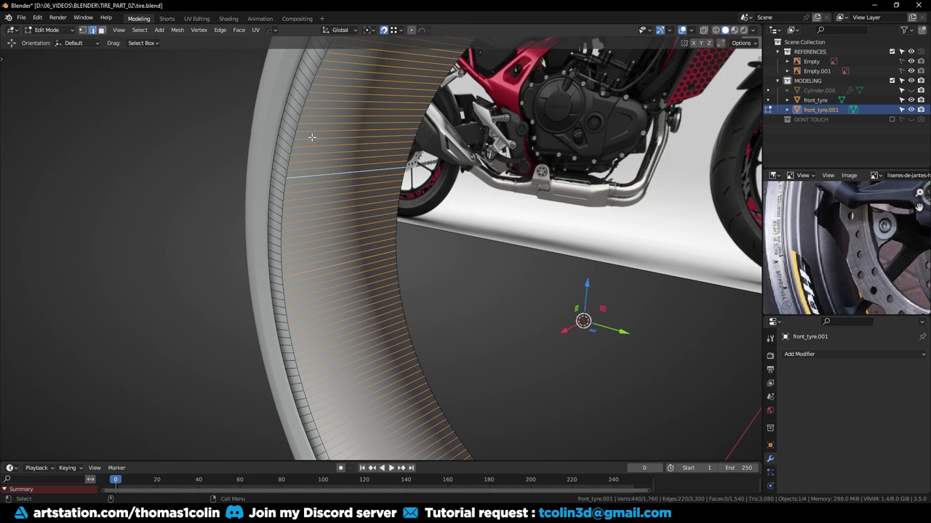
left_click(139, 30)
left_click(166, 118)
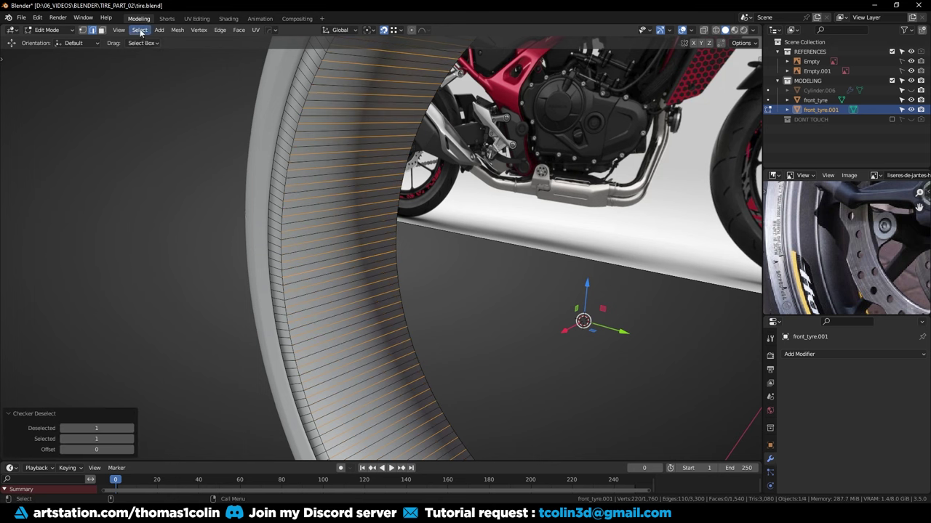
left_click(140, 29)
mouse_move(162, 188)
left_click(244, 197)
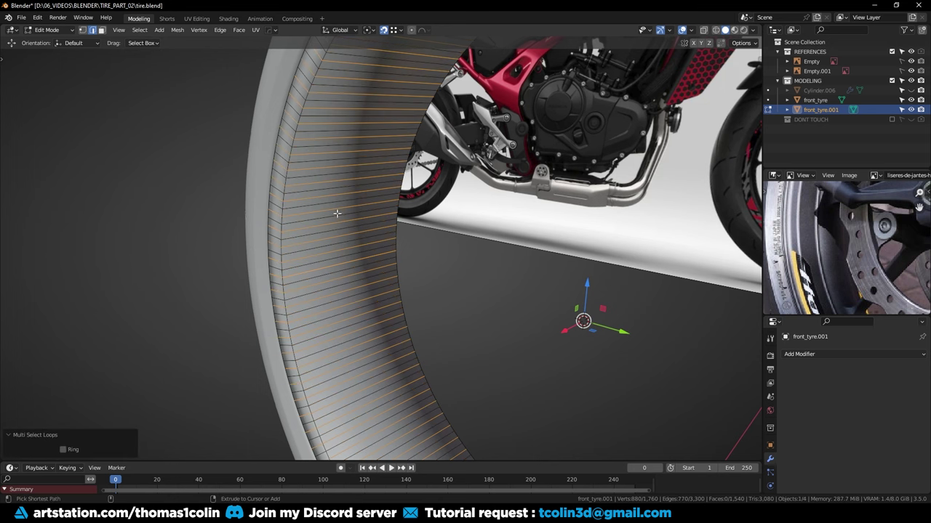
key("ctrl+x")
Select the two inner edge loops of the rim and scale them along X to about 0.5
left_click(284, 187, "alt")
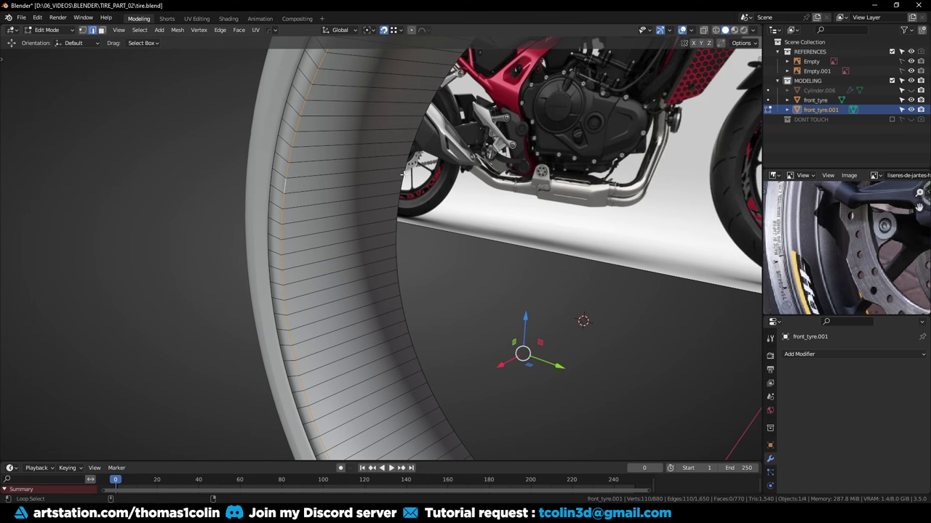
left_click(402, 174, "alt+shift")
key("s")
key("x")
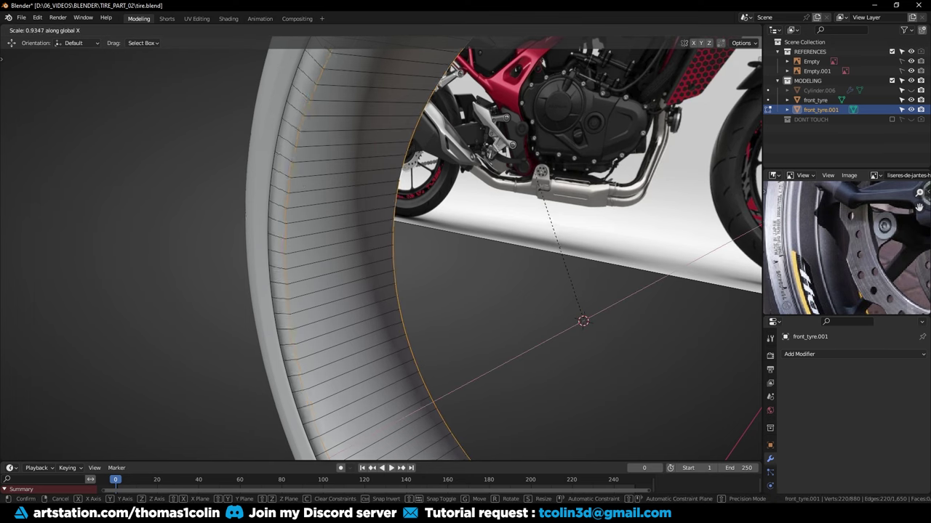
left_click(533, 236)
middle_click_drag(534, 237, 429, 229)
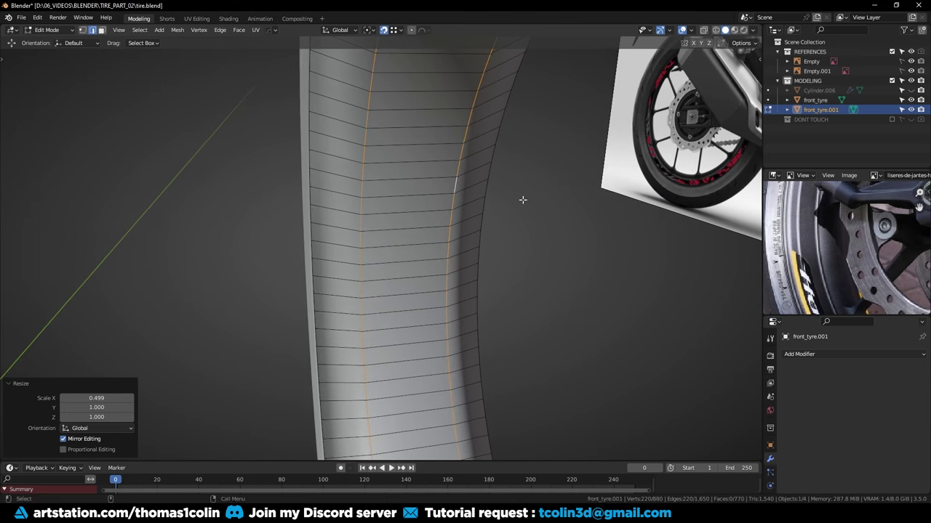
Bevel the rim's two selected inner edge loops about 0.084 m wide with 7 segments and a shape of 0.5
key("ctrl+b")
scroll(342, 179, "up", 3)
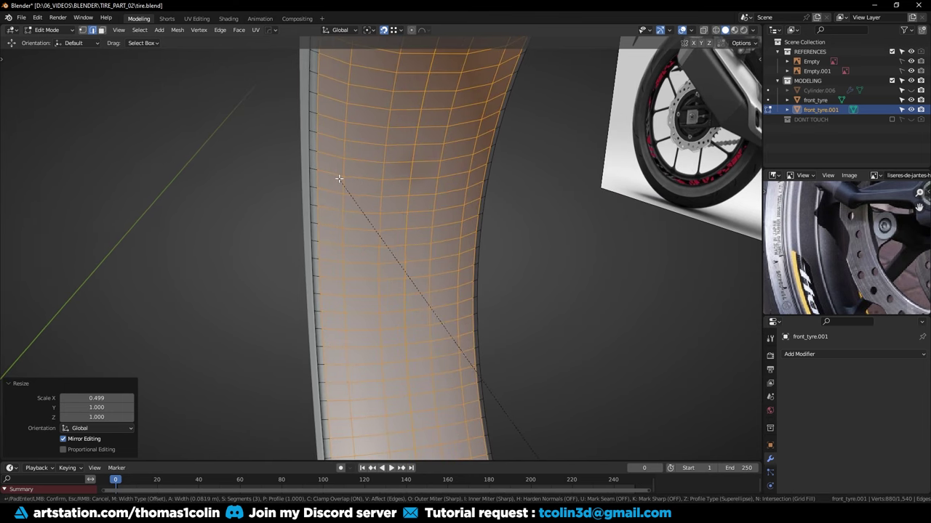
scroll(336, 176, "up", 2)
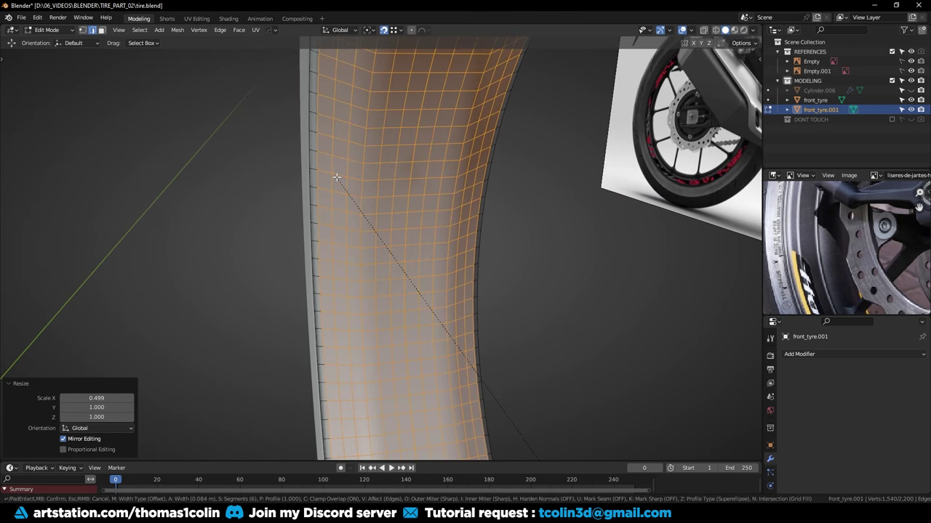
left_click(336, 177)
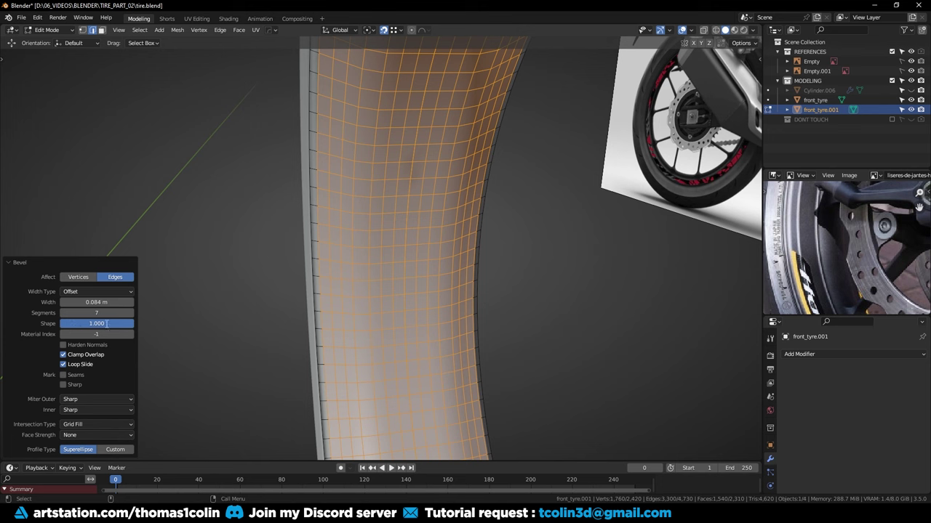
key("Return")
Merge all vertices of the bevelled rim mesh by distance and clear the selection
key("a")
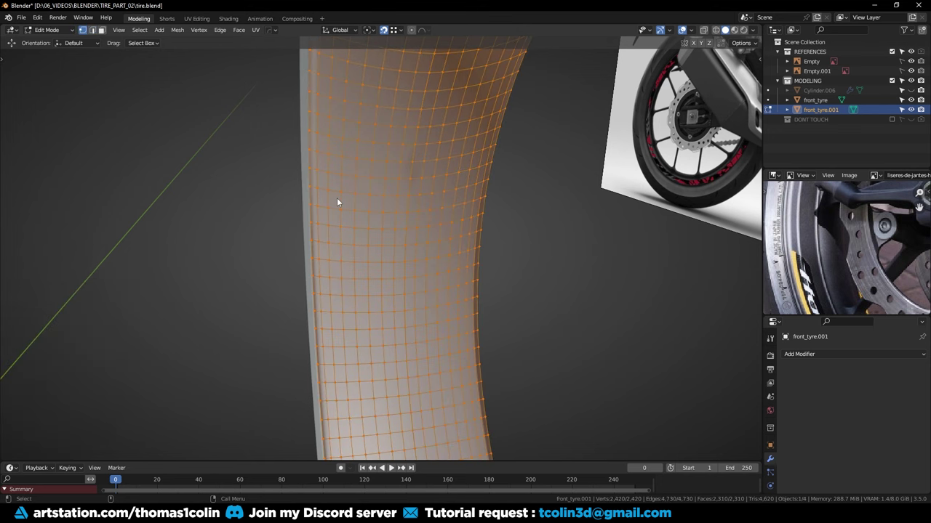
key("m")
left_click(338, 202)
key("alt+a")
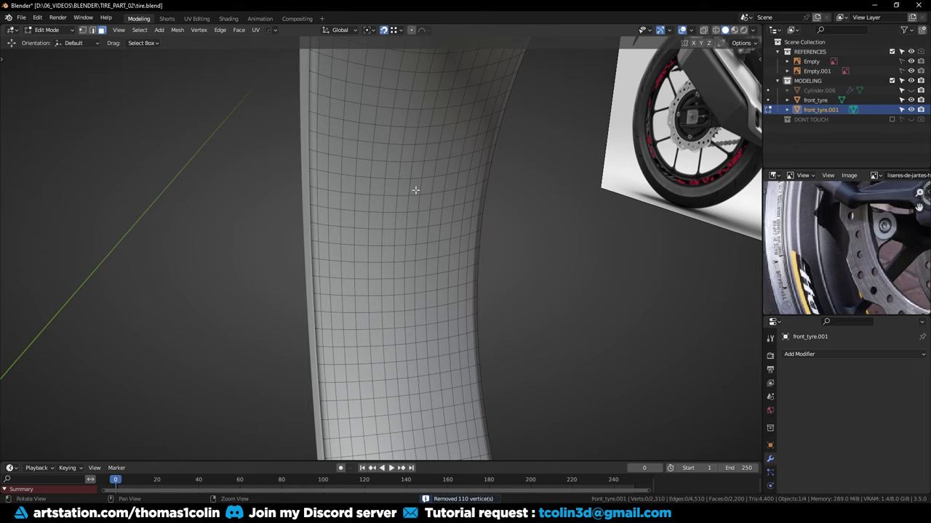
Select the six central face loops of the rim, extrude them in place and Shrink/Fatten them about -0.0364 m toward the wheel centre
middle_click_drag(415, 190, 359, 189)
left_click(373, 178, "alt")
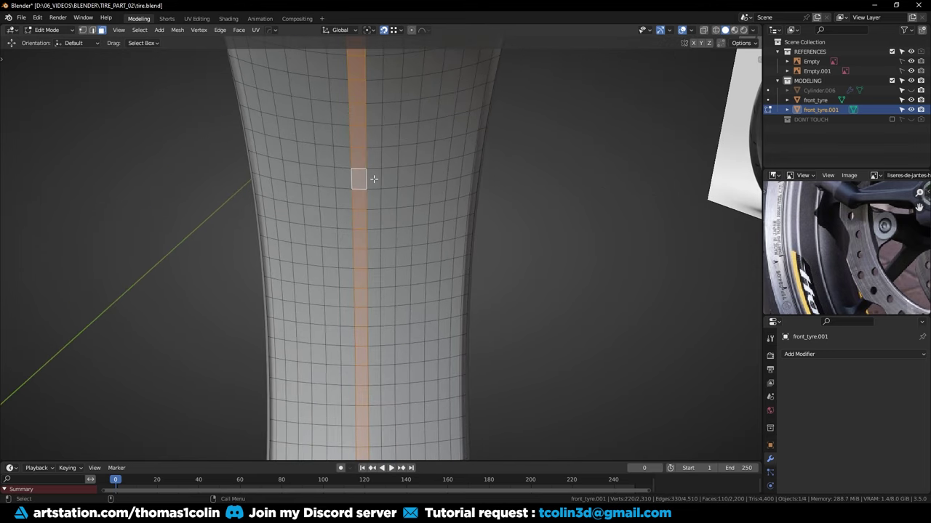
left_click(371, 146, "alt+shift")
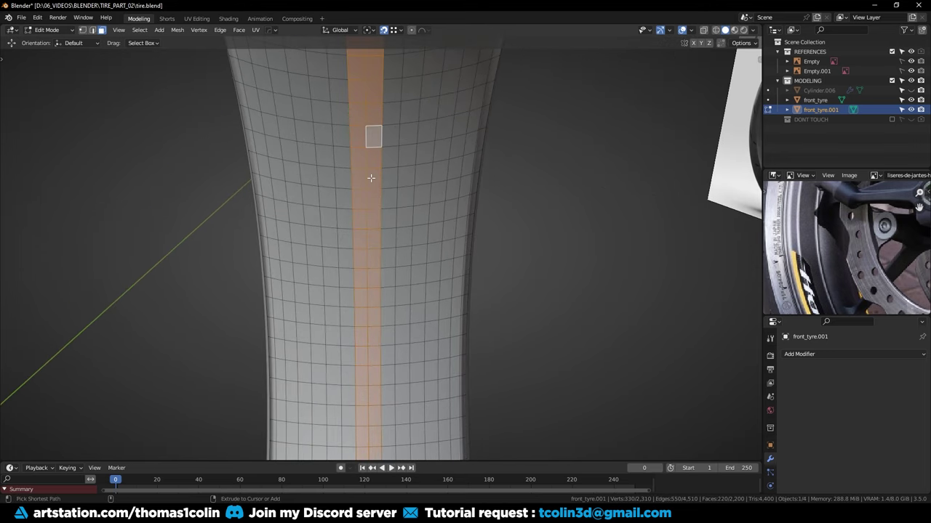
key("ctrl+KP_Add")
key("ctrl+KP_Add")
key("KP_Decimal")
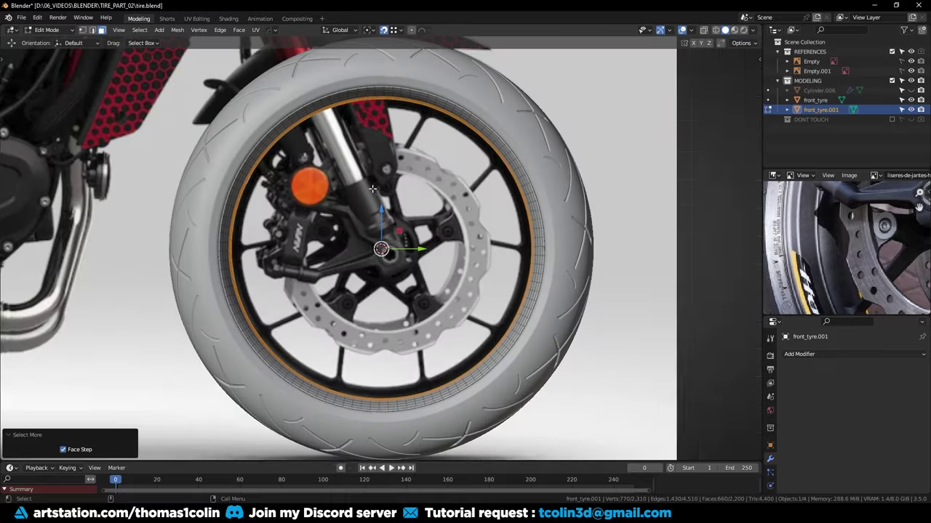
scroll(378, 196, "up", 3)
key("n")
key("e")
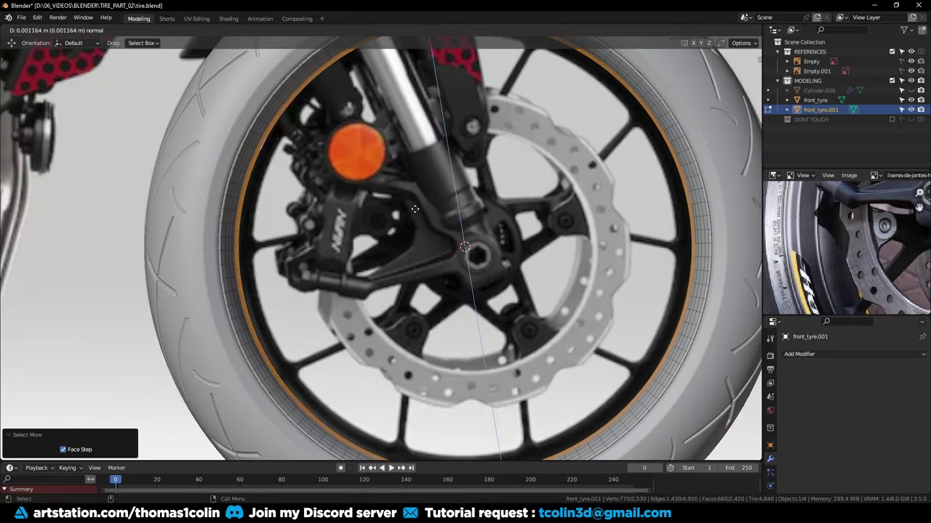
key("Escape")
key("alt+s")
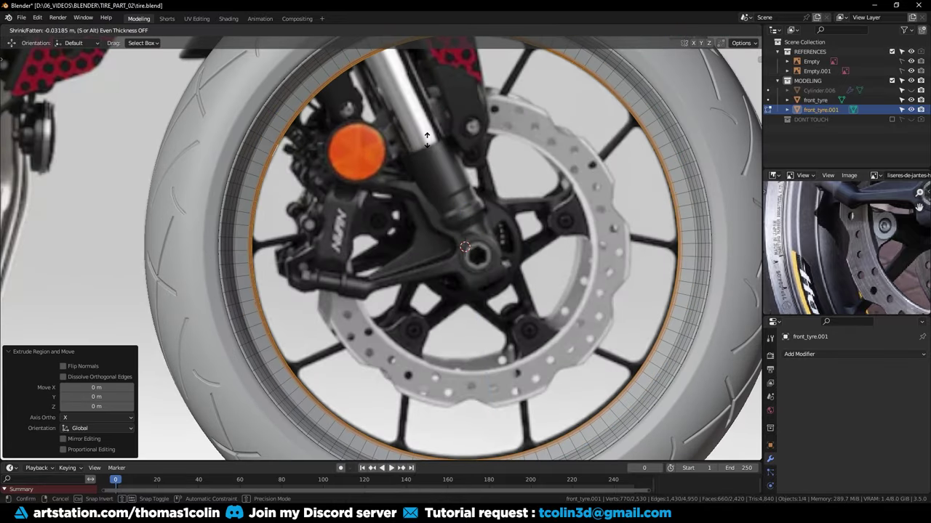
left_click(430, 141)
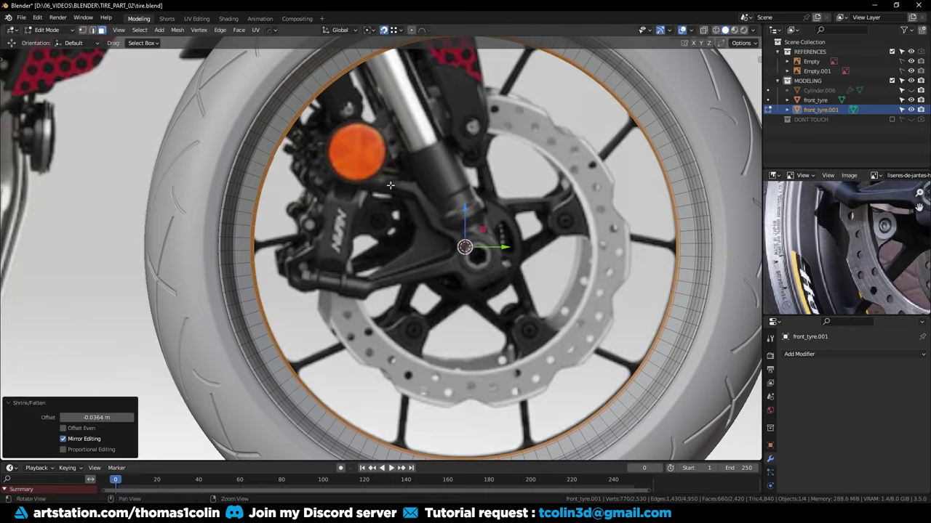
Dissolve the intermediate edge loops along the top of the raised central band, keeping its two border loops
middle_click_drag(431, 145, 367, 230)
scroll(357, 183, "up", 3)
middle_click_drag(357, 183, 326, 139)
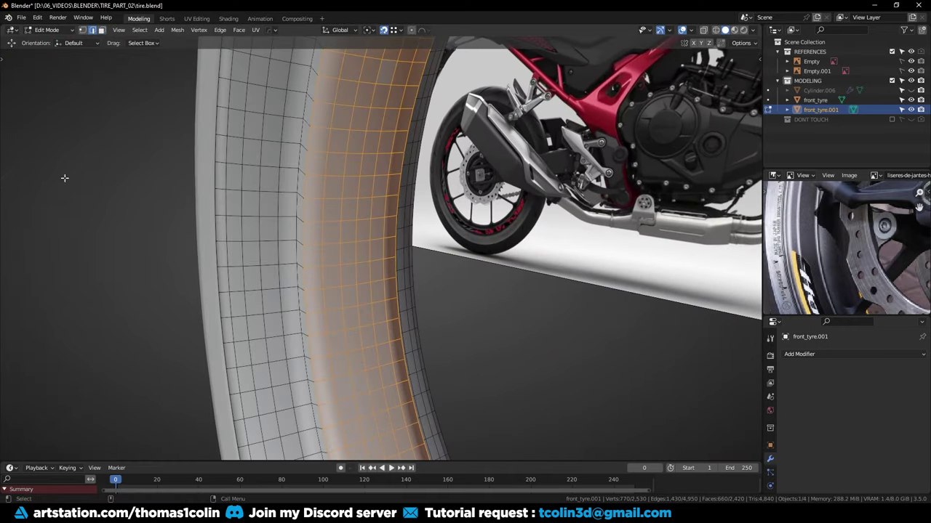
key("2")
key("alt+a")
key("ctrl+x")
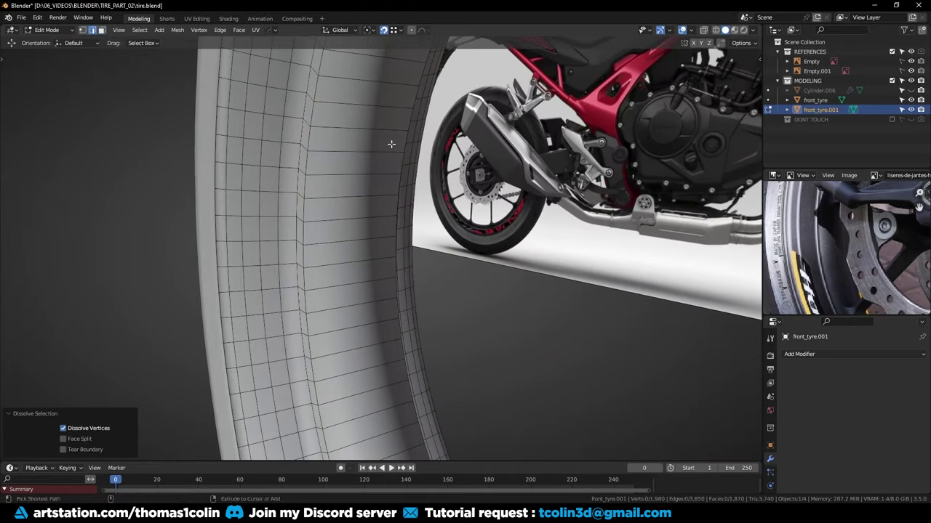
Select both top border loops of the raised central band and scale them along X to about 0.499
left_click(312, 140, "alt")
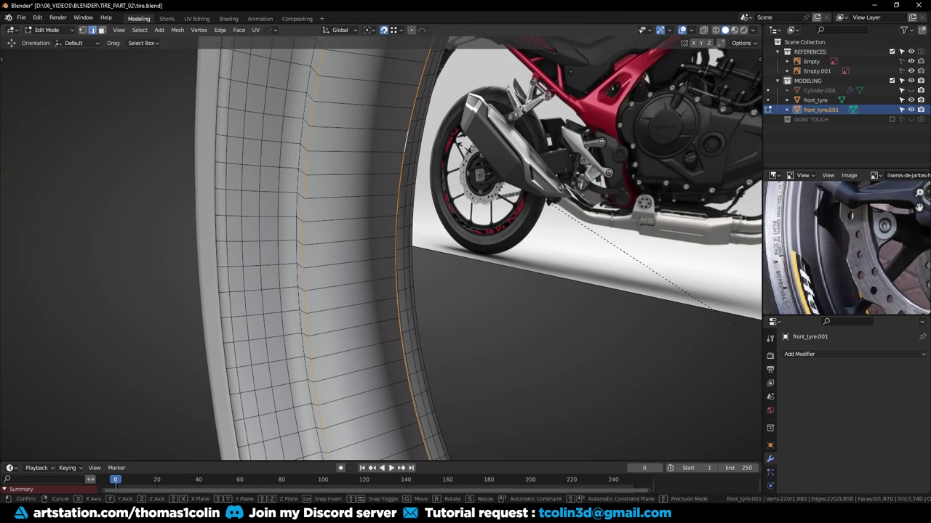
key("s")
key("x")
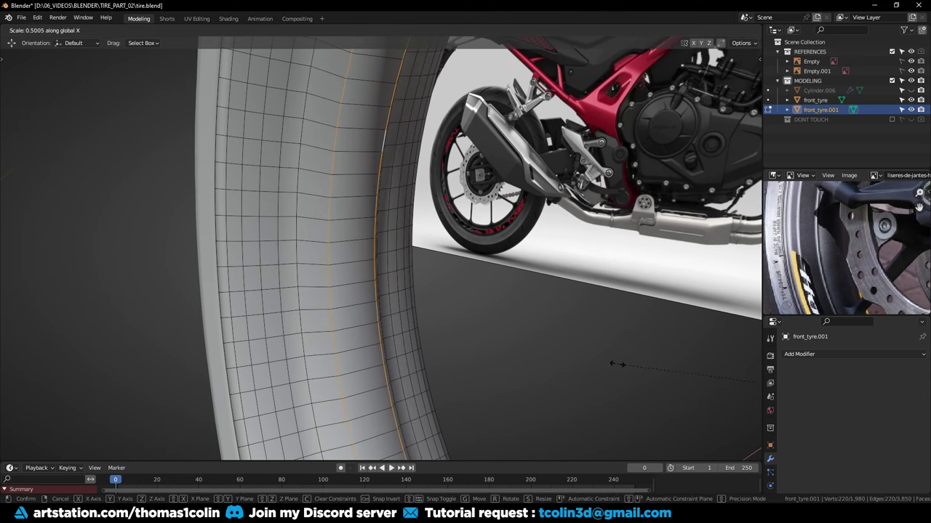
left_click(617, 364)
Bevel the two top border loops of the raised band about 0.0377 m wide with 3 segments and a 0.5 shape
middle_click_drag(617, 364, 399, 203)
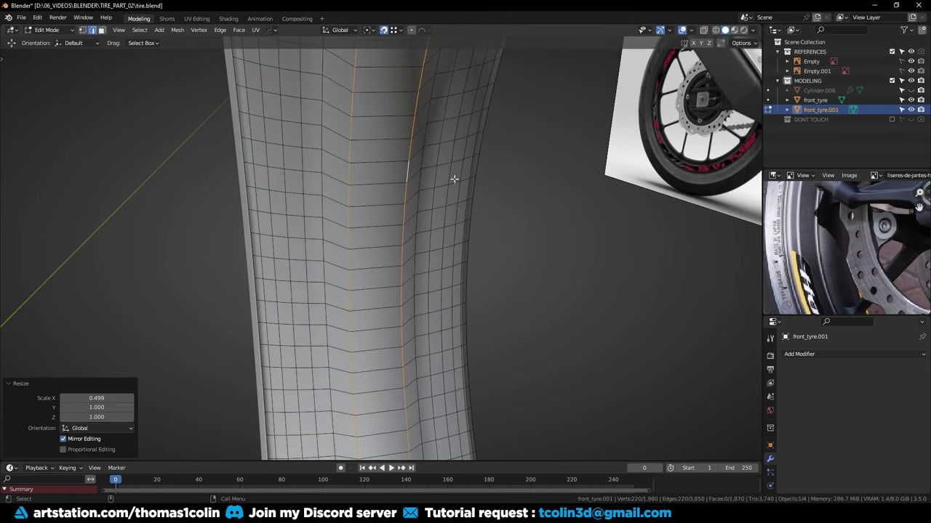
key("ctrl+b")
scroll(328, 153, "up", 6)
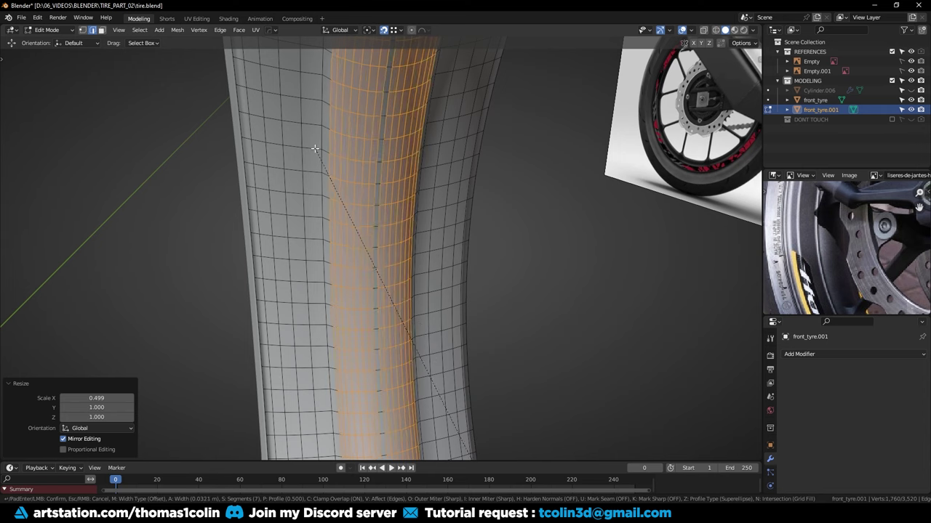
scroll(305, 143, "down", 4)
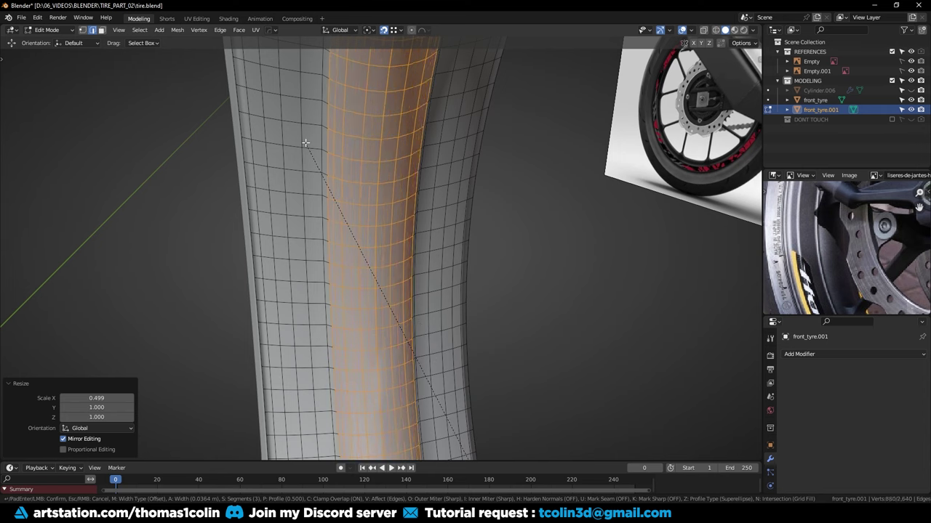
left_click(300, 141)
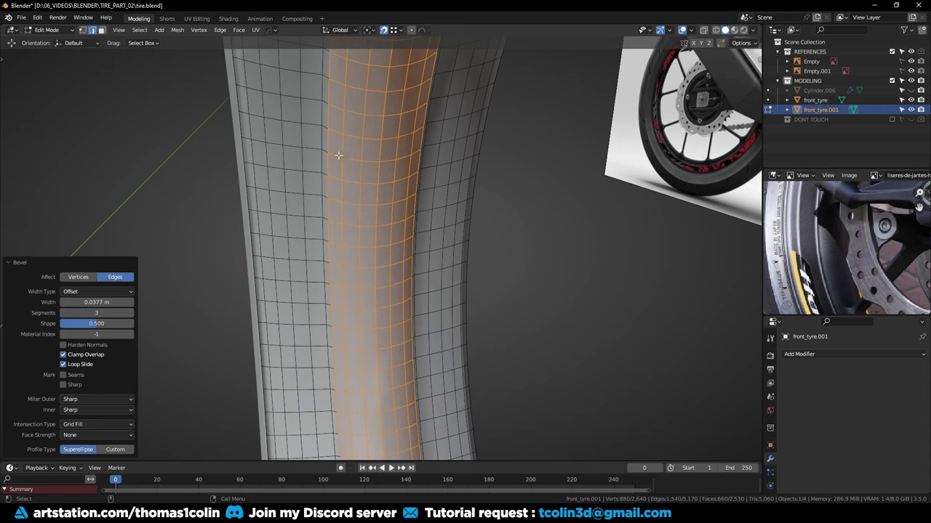
Merge all rim vertices by distance after rounding the central band and deselect everything
key("a")
key("m")
left_click(341, 156)
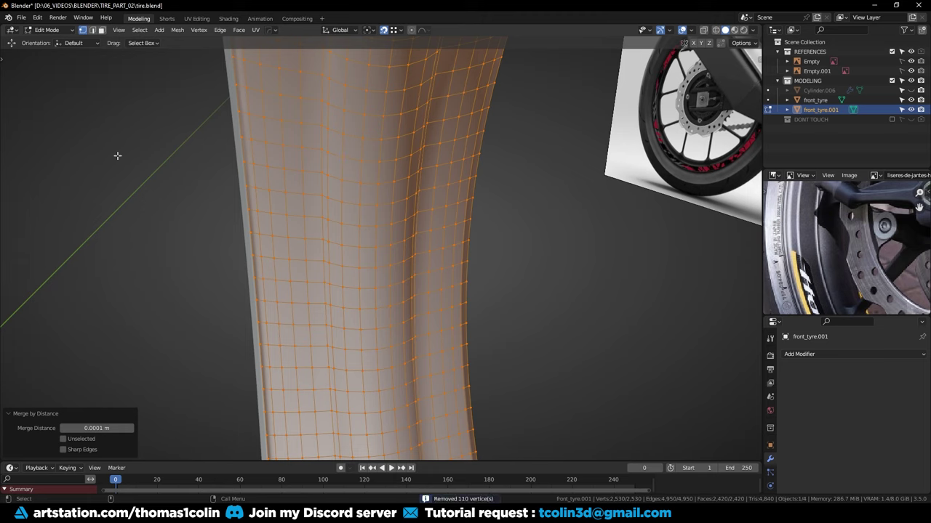
key("alt+a")
Bevel the two edge loops at the base of the raised central band about 0.0047 m wide with 2 segments and shape 1.0
middle_click_drag(117, 155, 520, 158)
key("2")
left_click(280, 128, "alt")
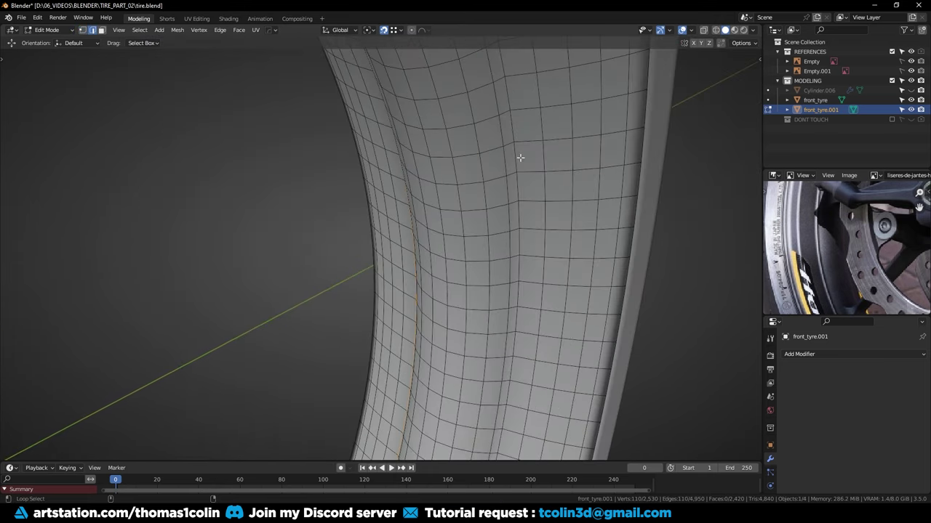
key("ctrl+b")
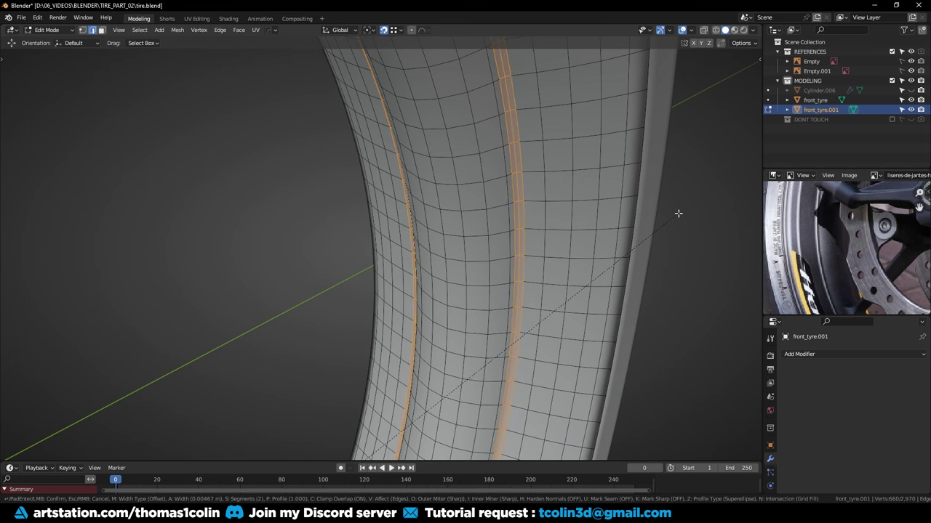
left_click(679, 213)
Isolate the rim in Object Mode to examine its surface shading, and return to Edit Mode
key("Tab")
key("ctrl+1")
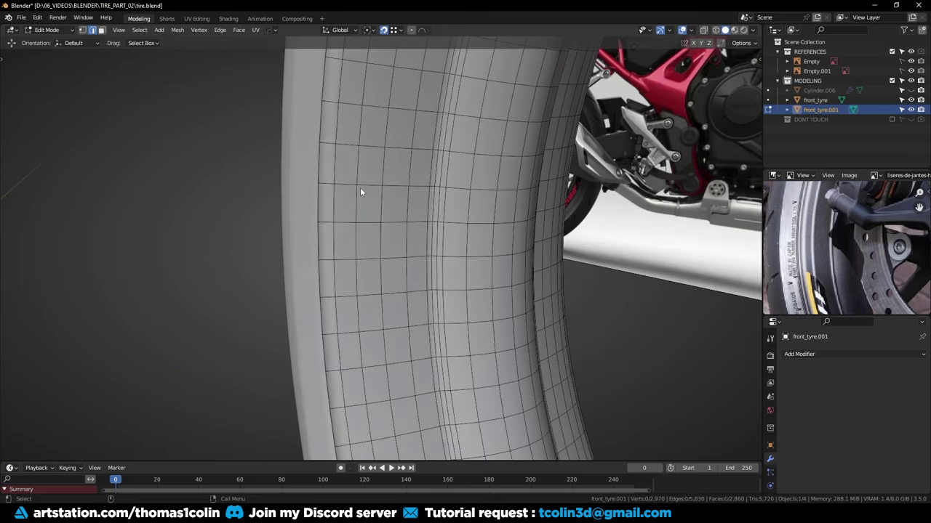
key("Tab")
key("shift+h")
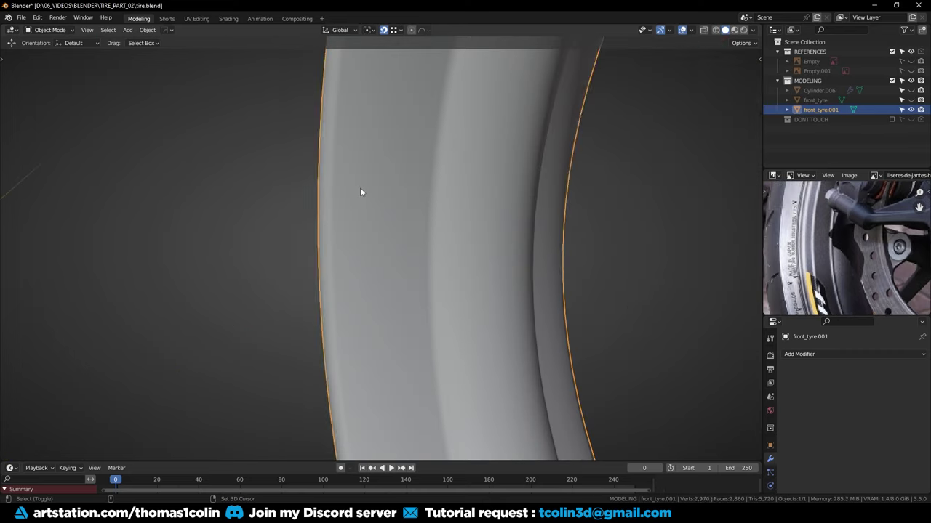
key("Tab")
Select the rim's two outer border edge loops and bevel them narrowly with 2 segments
middle_click_drag(257, 179, 286, 216)
left_click(289, 217, "alt")
left_click(177, 191, "alt+shift")
key("ctrl+b")
left_click(317, 203)
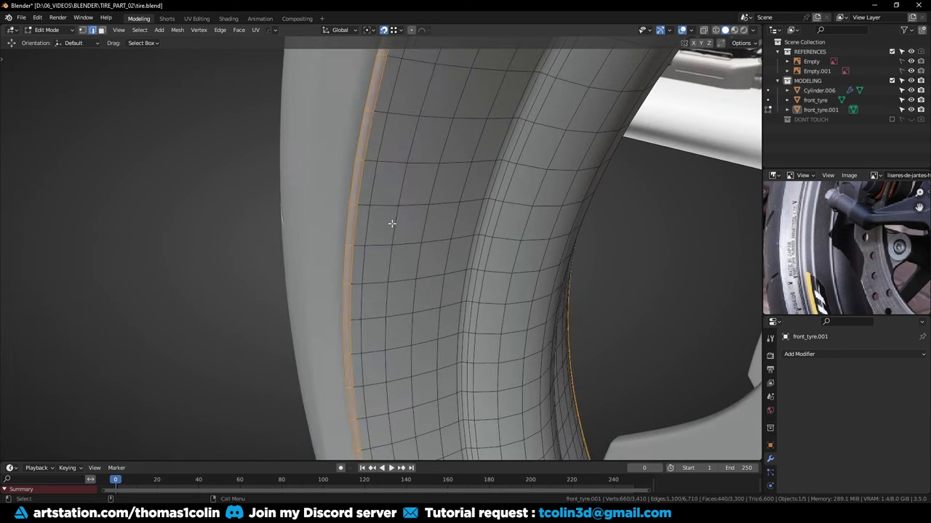
Bevel the edge loop near the rim's outer border about 0.0028 m wide with 1 segment to form a narrow face strip
left_click(392, 223, "alt")
key("ctrl+b")
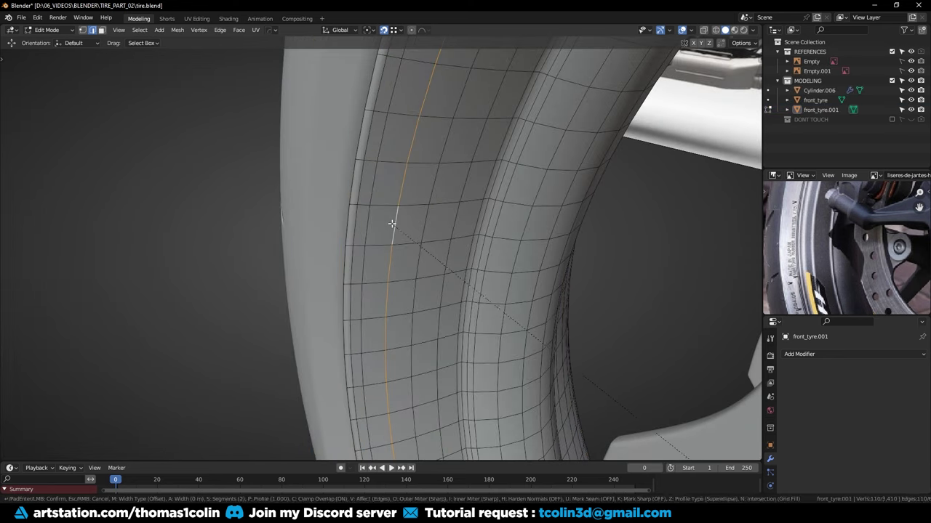
left_click(320, 210)
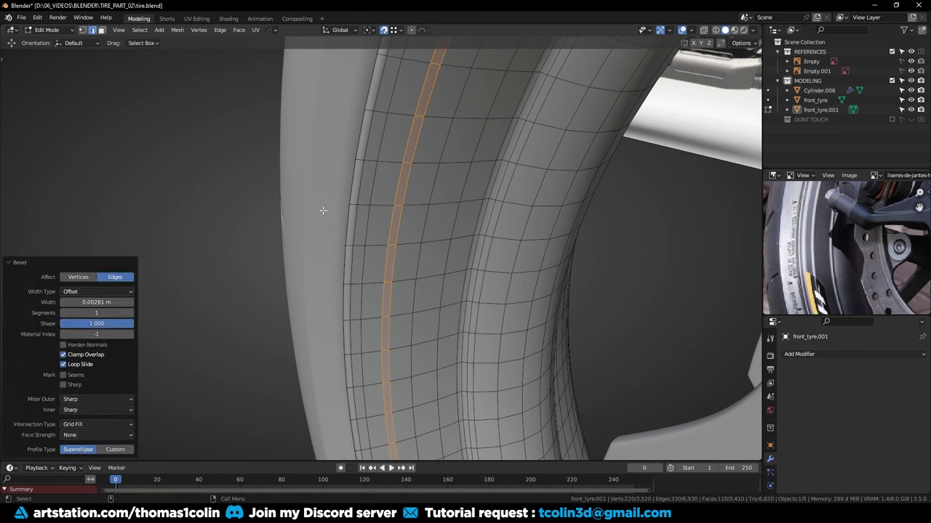
Extrude the narrow face strip in place and Shrink/Fatten it by about -0.0045 m to form a thin raised ridge
key("3")
key("e")
key("Escape")
key("alt+s")
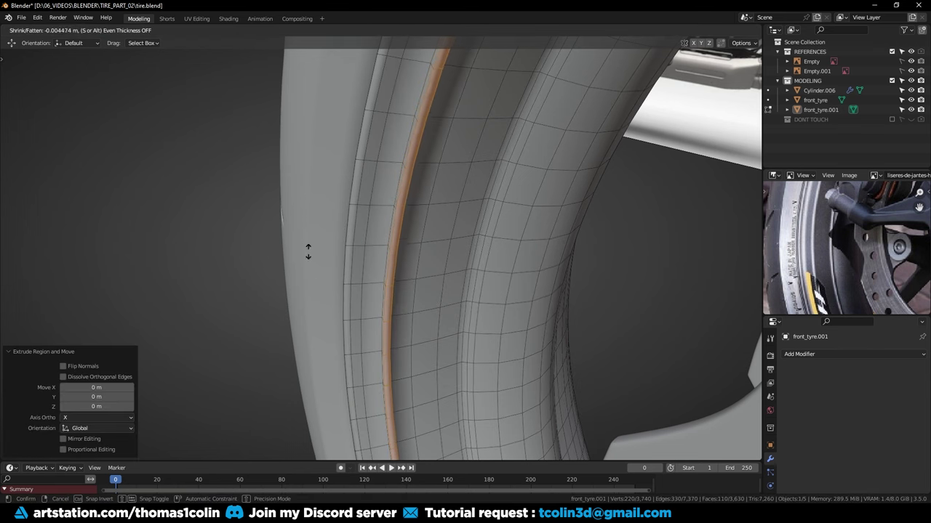
left_click(308, 252)
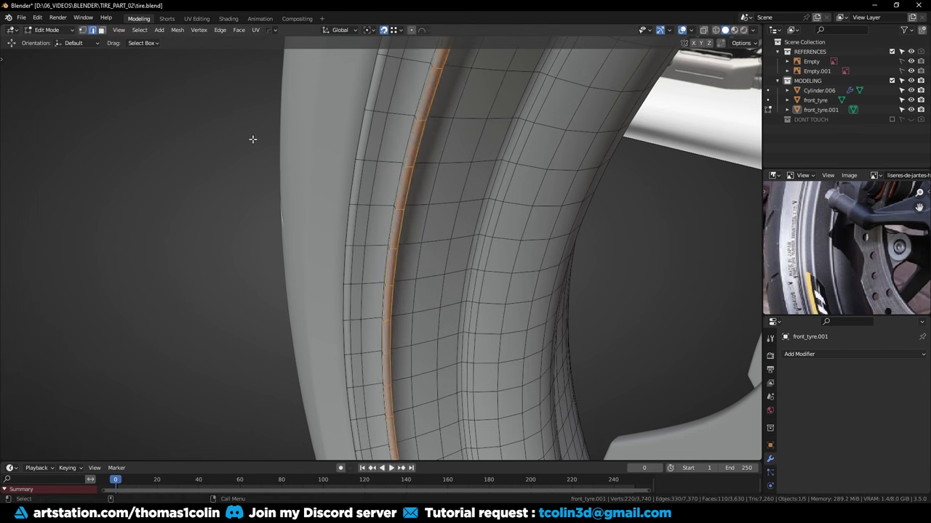
Select both top edge loops of the thin ridge and bevel them with 2 segments and a shape of 0.5
key("2")
left_click(408, 181, "alt")
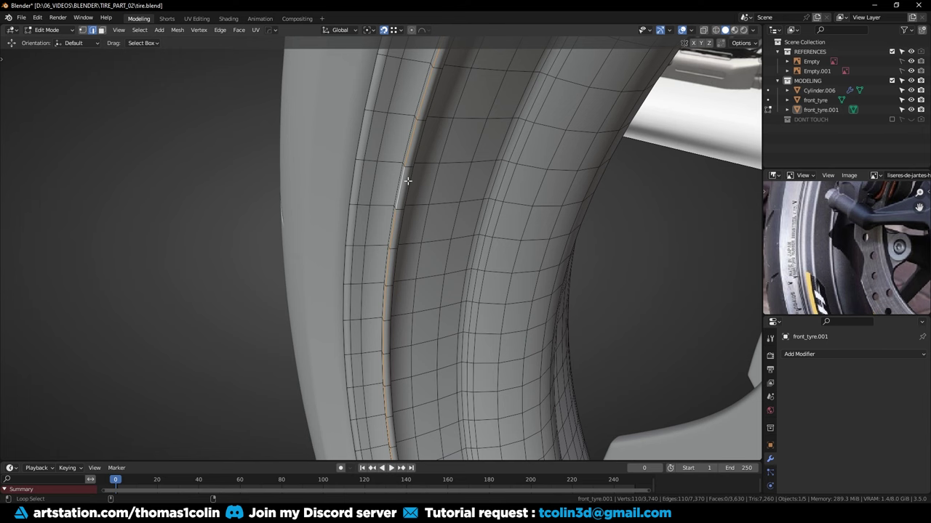
scroll(407, 181, "up", 5)
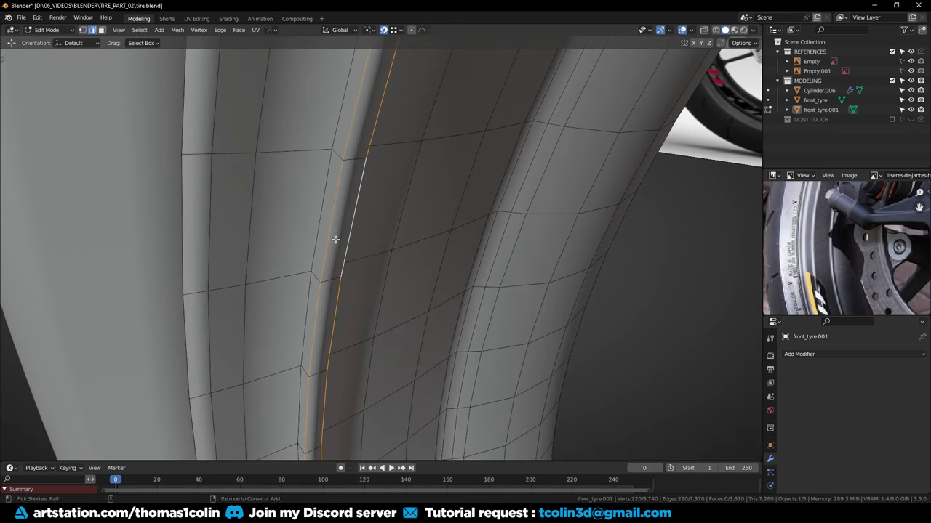
key("ctrl+b")
scroll(352, 247, "up", 1)
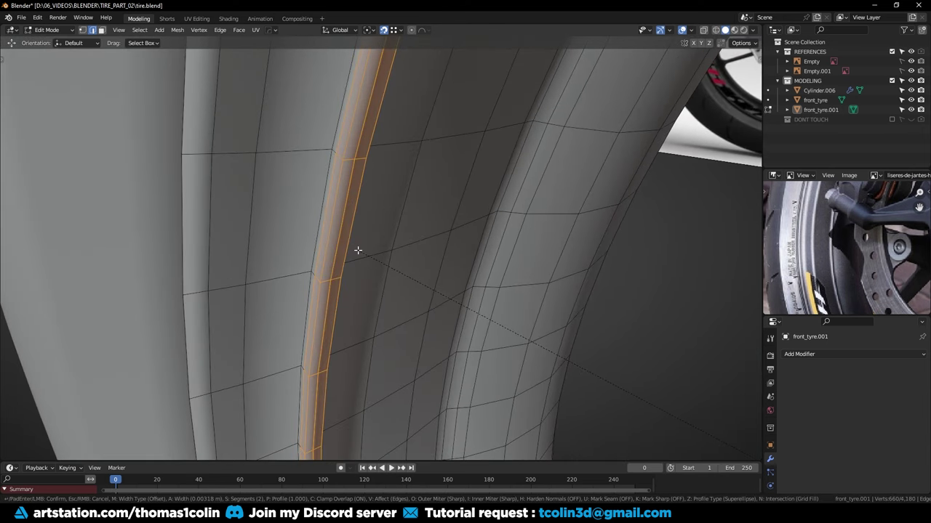
left_click(360, 252)
type("0.5")
key("Return")
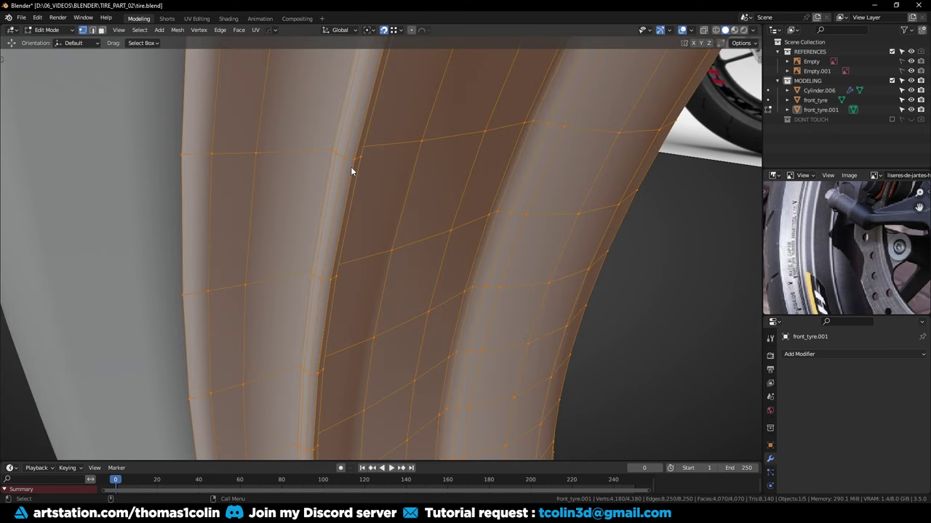
Merge the rim's vertices by distance after rounding the thin ridge and clear the selection
key("m")
left_click(351, 166)
key("alt+a")
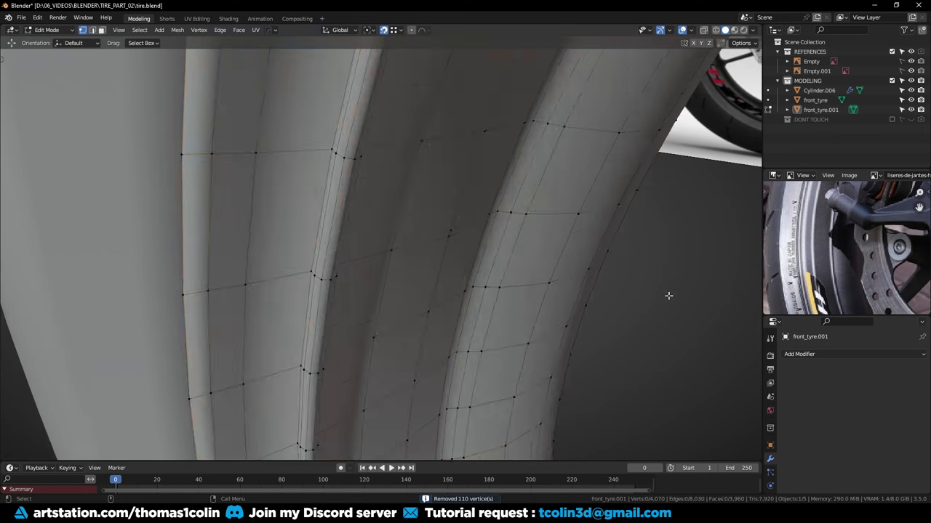
Extrude the narrow face loop on the rim's smooth slope in place and Shrink/Fatten it by about -0.004 m into a thin ridge
middle_click_drag(669, 295, 405, 193)
left_click(405, 187, "alt")
key("e")
right_click(465, 166)
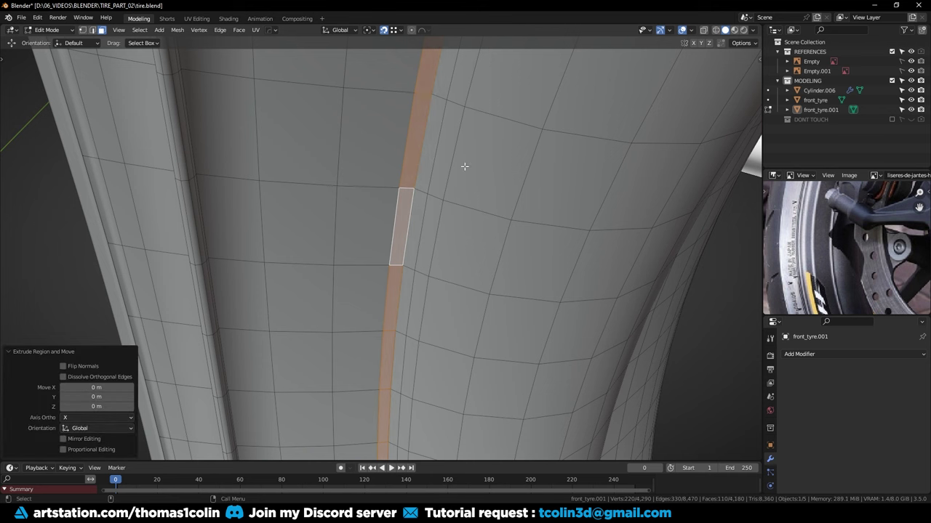
key("alt+s")
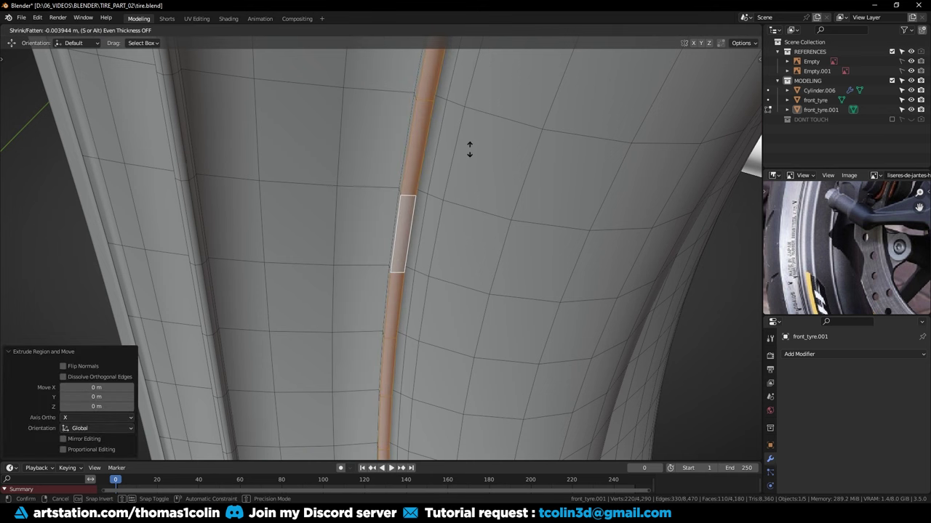
left_click(470, 150)
Bevel both top edge loops of the new ridge with 2 segments and merge the rim's vertices by distance
middle_click_drag(414, 145, 405, 168)
key("2")
left_click(395, 150, "alt")
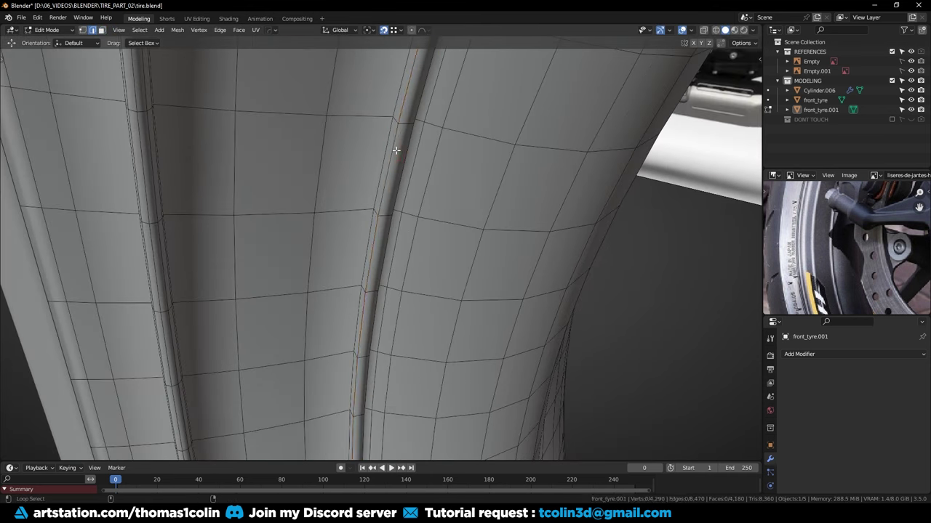
left_click(410, 154, "alt+shift")
key("ctrl+b")
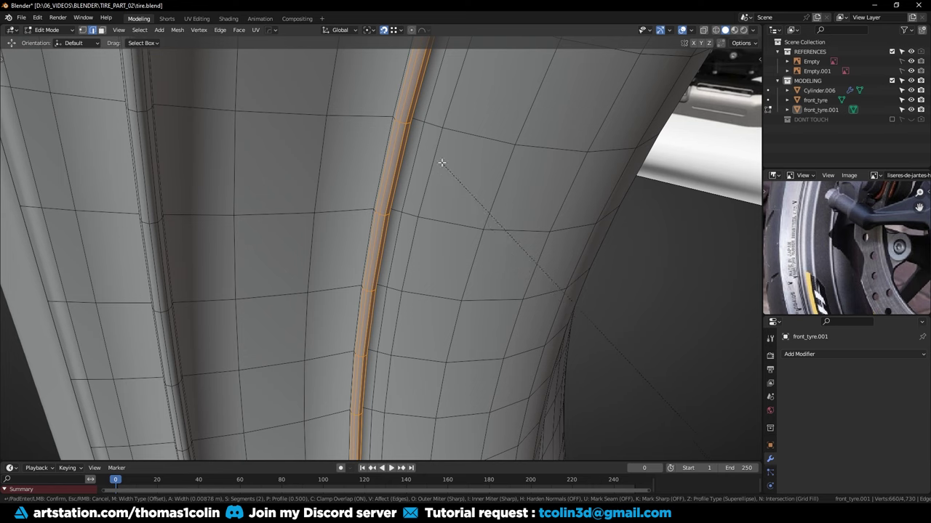
left_click(441, 162)
key("a")
Add a level 2 Subdivision modifier to the rim and check the smoothed ridges in Object Mode
key("ctrl+2")
key("Tab")
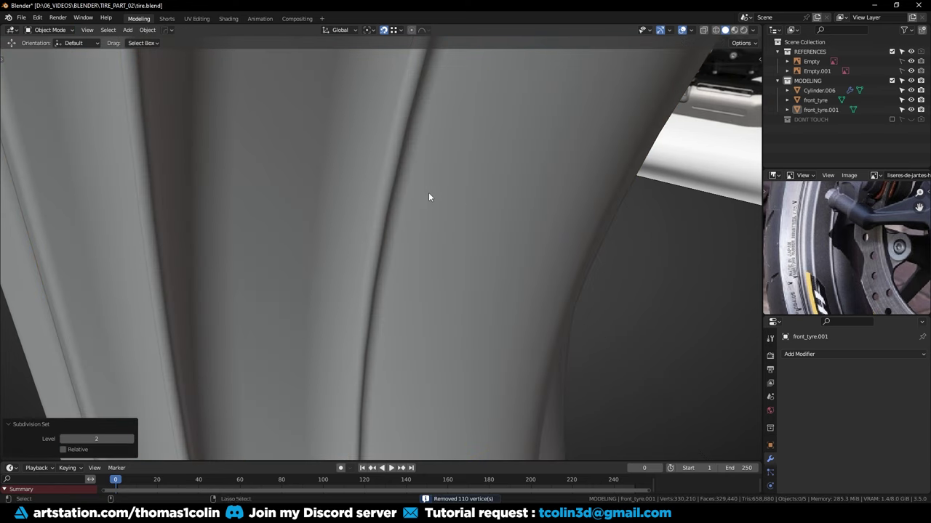
scroll(425, 190, "down", 8)
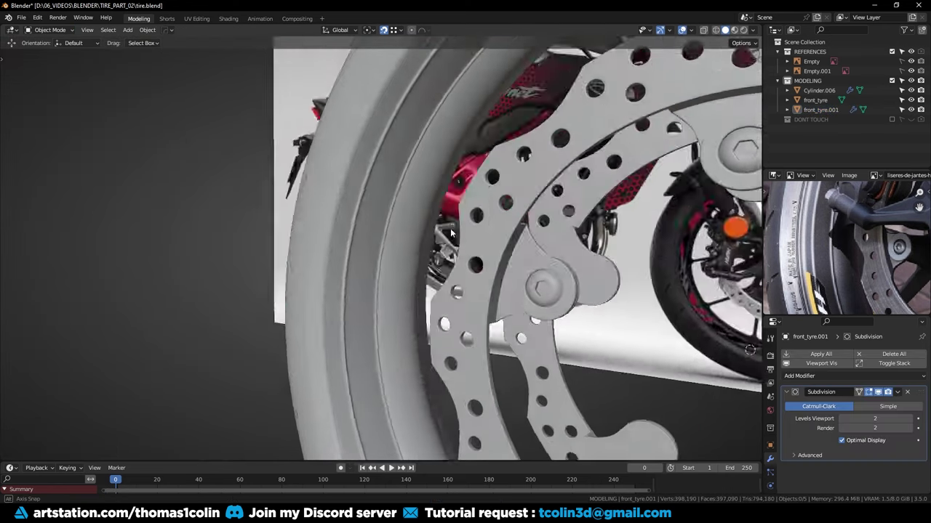
middle_click_drag(451, 233, 341, 254)
scroll(420, 235, "down", 5)
Isolate the rim, mirror its ridged side across the X axis, apply the mirror modifier and clear the selection
left_click(384, 193)
key("shift+h")
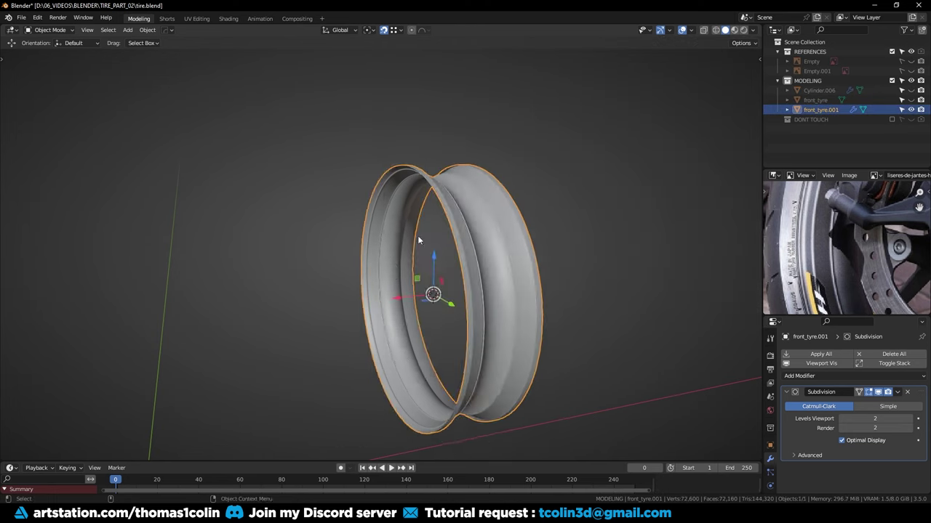
mouse_move(418, 240)
middle_mouse_down()
mouse_move(401, 250)
mouse_move(408, 243)
middle_mouse_up()
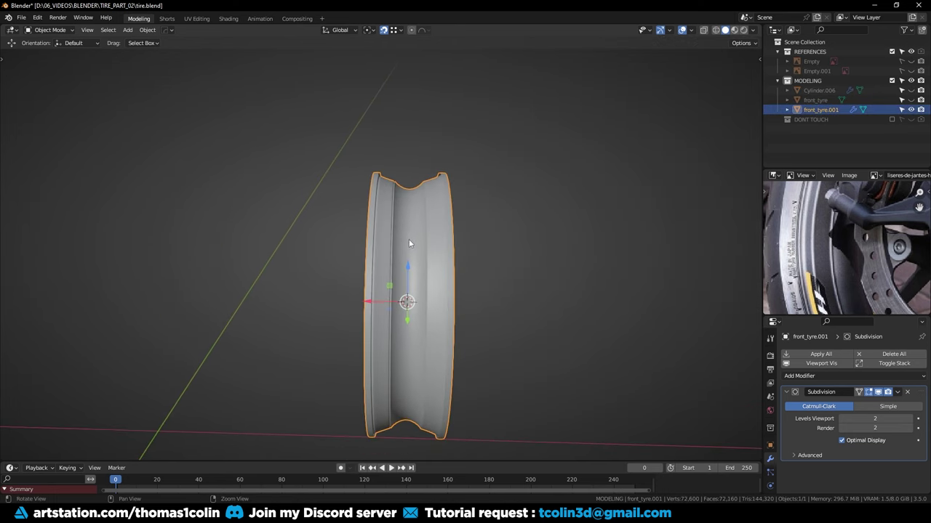
key("alt+x")
left_click(323, 303)
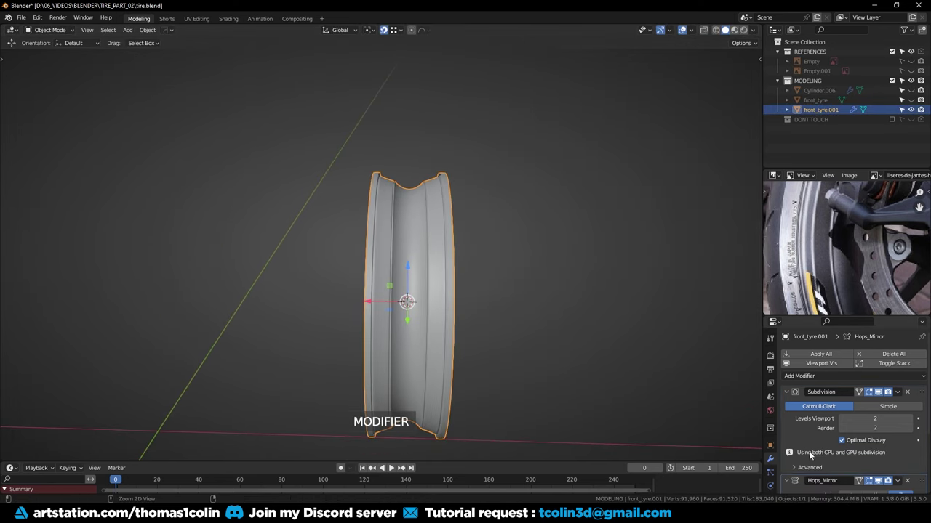
scroll(809, 451, "down", 3)
key("ctrl+a")
key("alt+a")
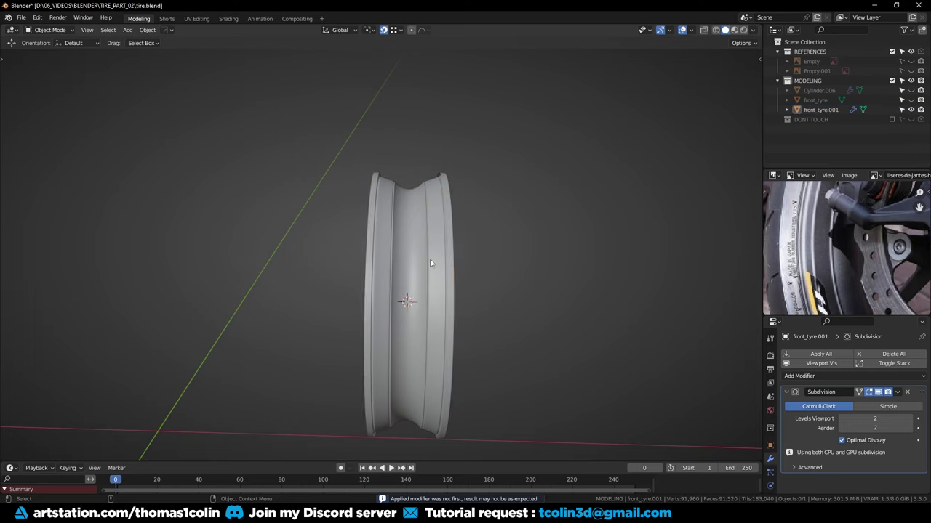
Unhide the tyre, brake discs and references, and inspect the whole wheel with and without the wireframe overlay
left_click_drag(355, 277, 416, 250, "alt")
right_click_drag(416, 251, 412, 198, "alt")
middle_click_drag(412, 198, 349, 182, "alt")
key("shift+w")
key("alt+h")
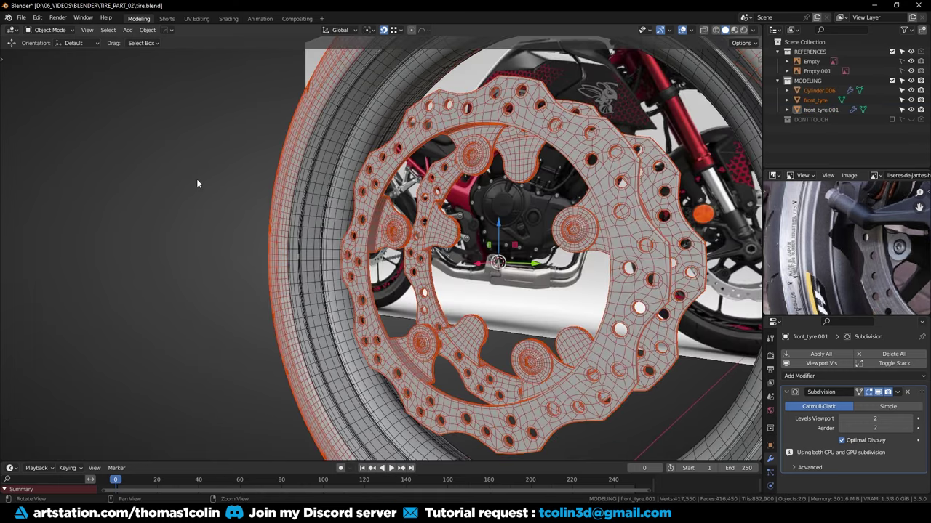
left_click(252, 181)
left_click_drag(294, 181, 266, 186, "alt")
right_click_drag(266, 186, 264, 212, "alt")
key("shift+w")
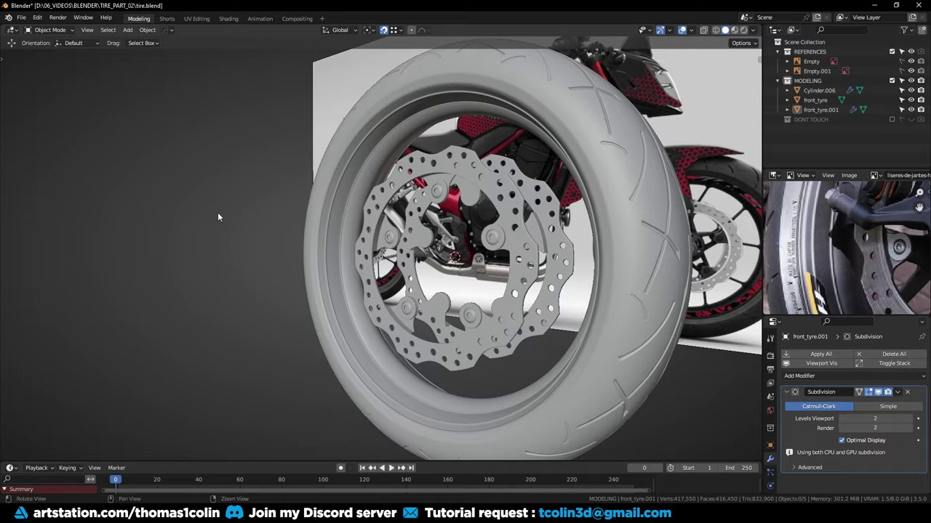
middle_click_drag(217, 217, 266, 250)
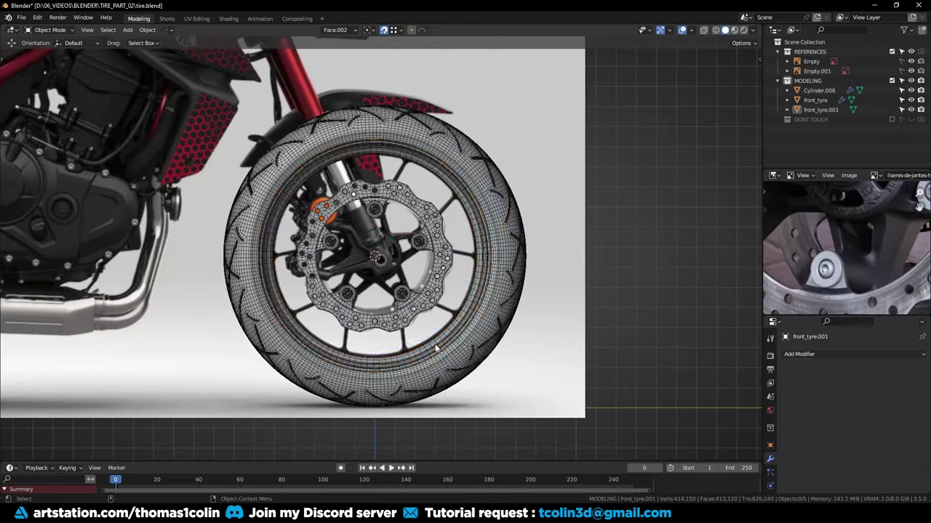
Keep only a one-fifth section of the rim at its lower front by growing a face selection, inverting it and deleting the other faces
left_click(438, 349)
middle_click_drag(442, 356, 417, 300, "shift")
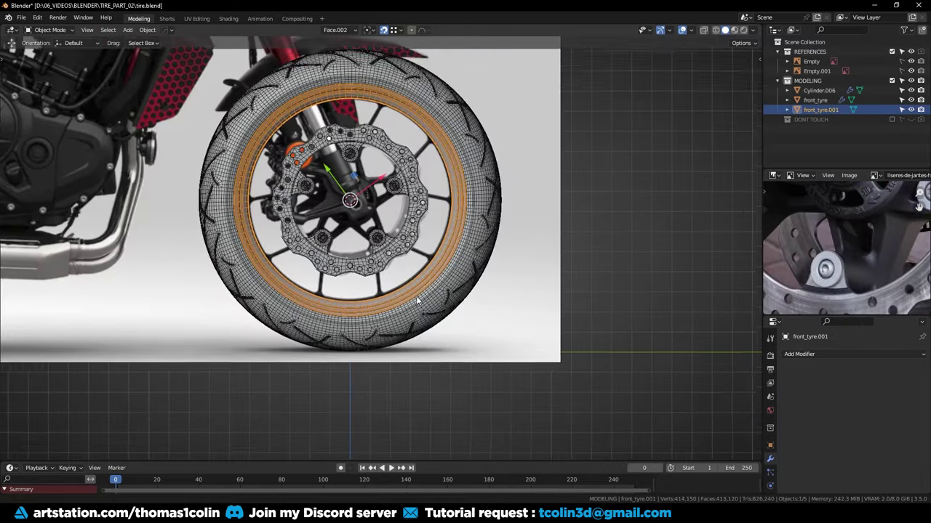
scroll(420, 309, "up", 8)
key("Tab")
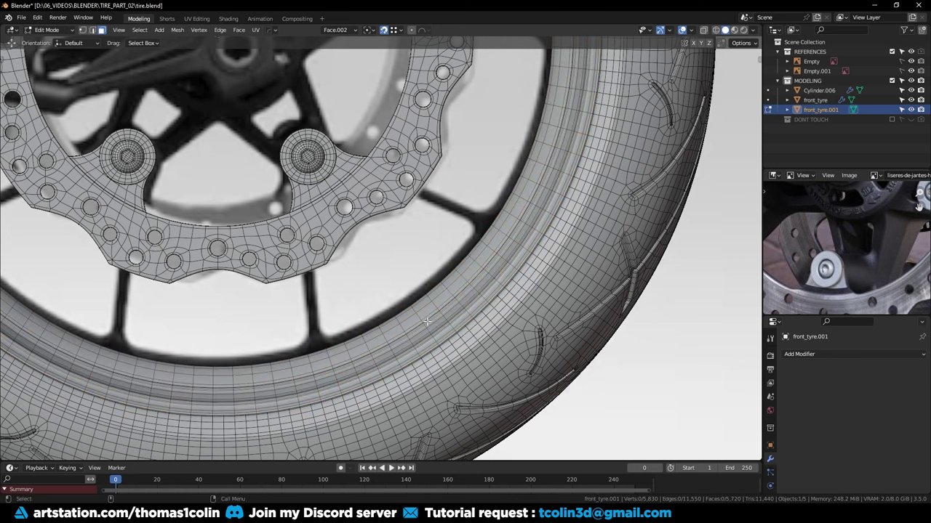
left_click(434, 295, "alt+shift")
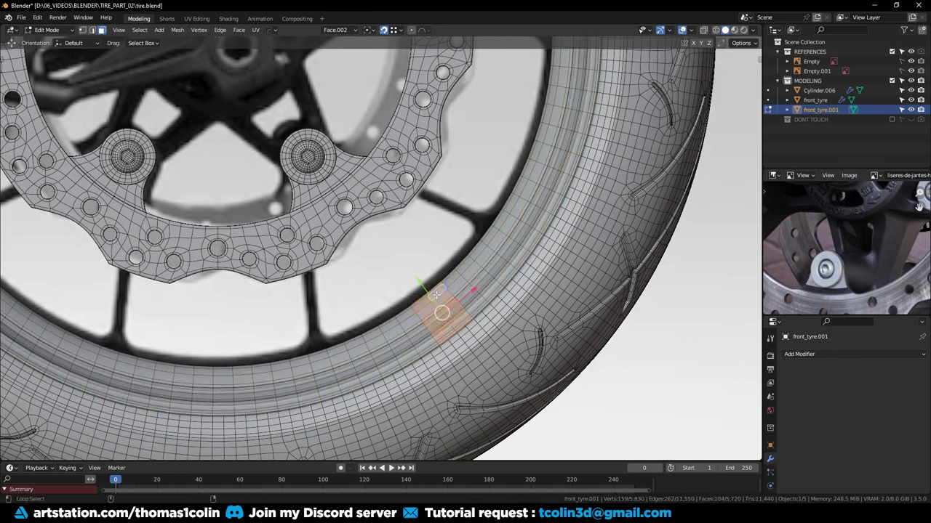
key("ctrl+KP_Add")
key("ctrl+KP_Add")
key("ctrl+KP_Add")
key("ctrl+KP_Add")
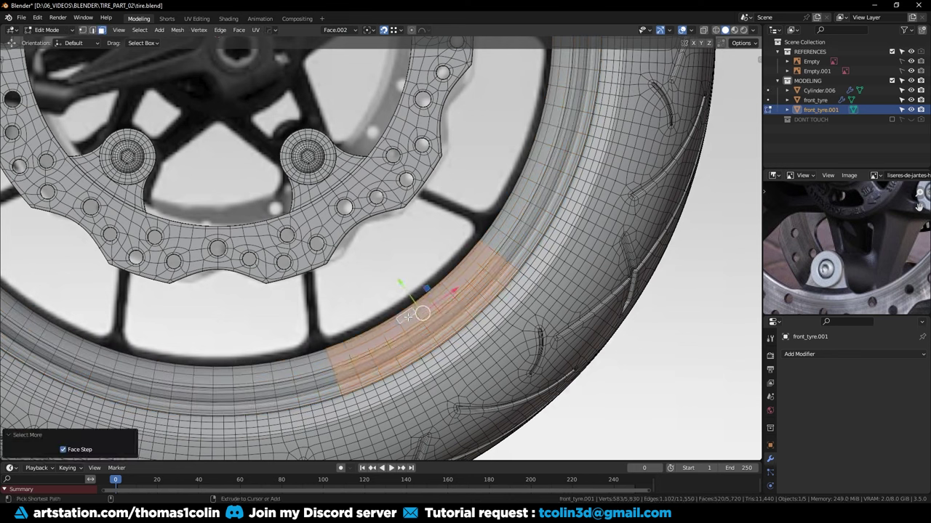
key("ctrl+KP_Add")
key("ctrl+KP_Add")
key("ctrl+KP_Add")
key("ctrl+KP_Add")
key("ctrl+KP_Add")
key("ctrl+KP_Add")
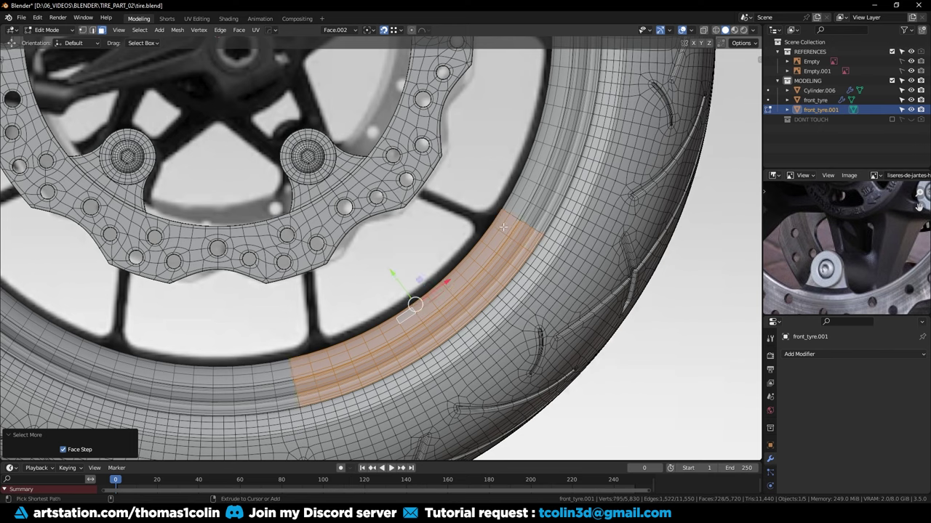
middle_click_drag(410, 197, 411, 201, "ctrl")
scroll(411, 201, "down", 3)
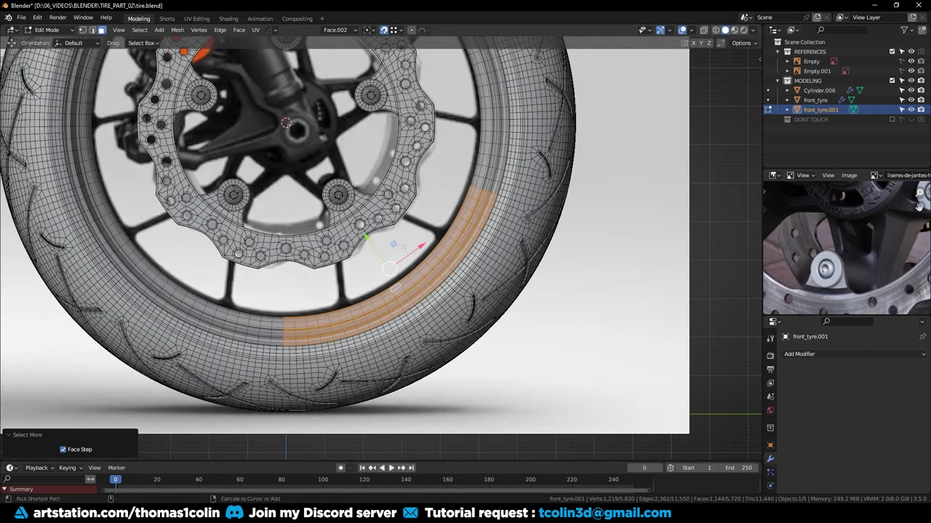
middle_click_drag(464, 267, 486, 317, "alt")
right_click_drag(486, 317, 485, 277, "alt")
key("ctrl+i")
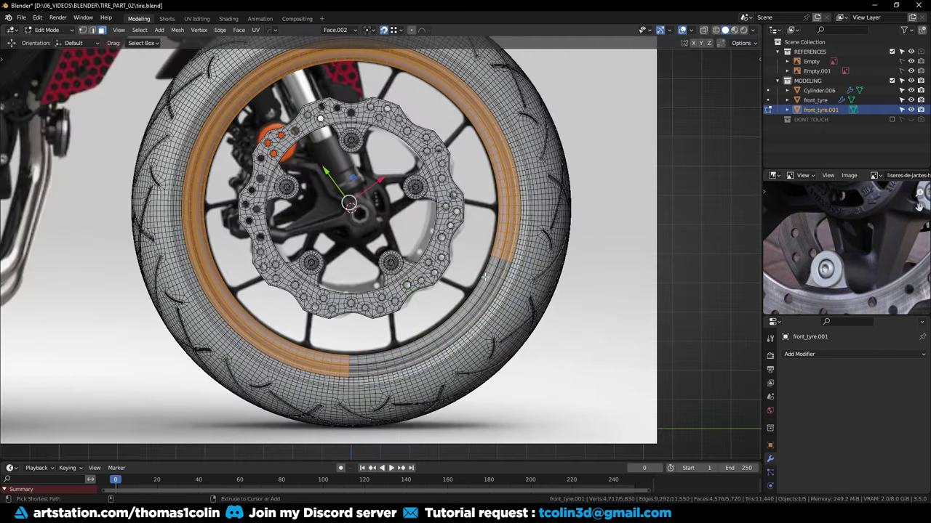
key("x")
left_click(436, 246)
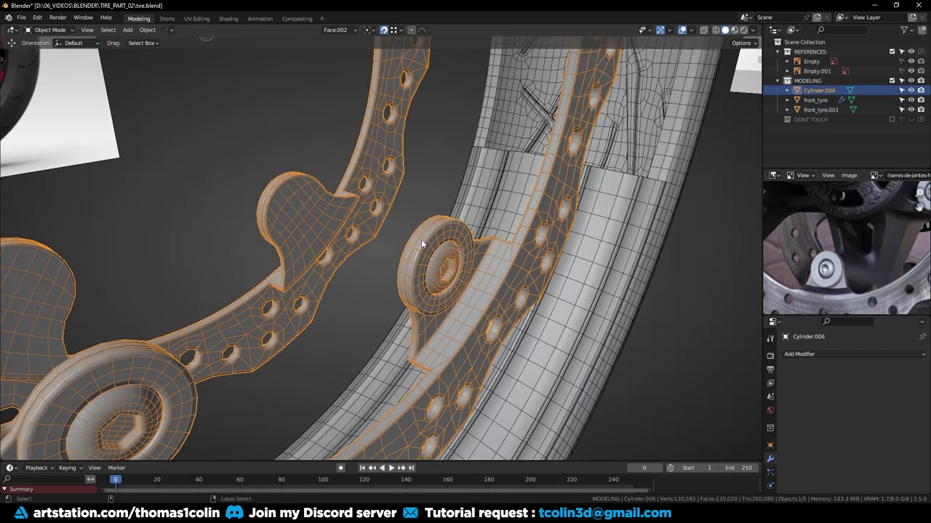
Duplicate the outer ring faces of the brake disc's mounting button and move the copy along its axis toward the opposite disc
key("ctrl+2")
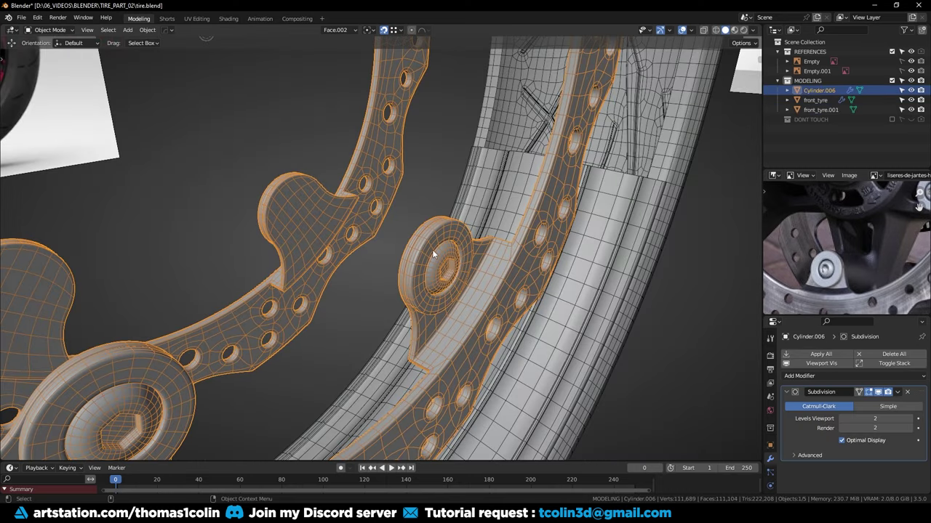
left_click(909, 392)
key("Tab")
key("shift+d")
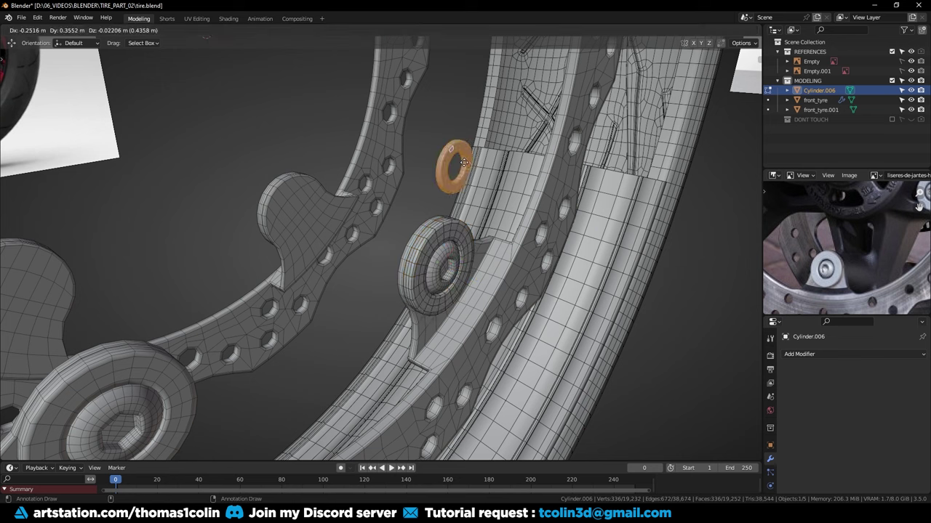
right_click(446, 212)
left_click_drag(470, 279, 406, 263)
Separate the duplicated ring from the brake discs into its own object and select it
key("Tab")
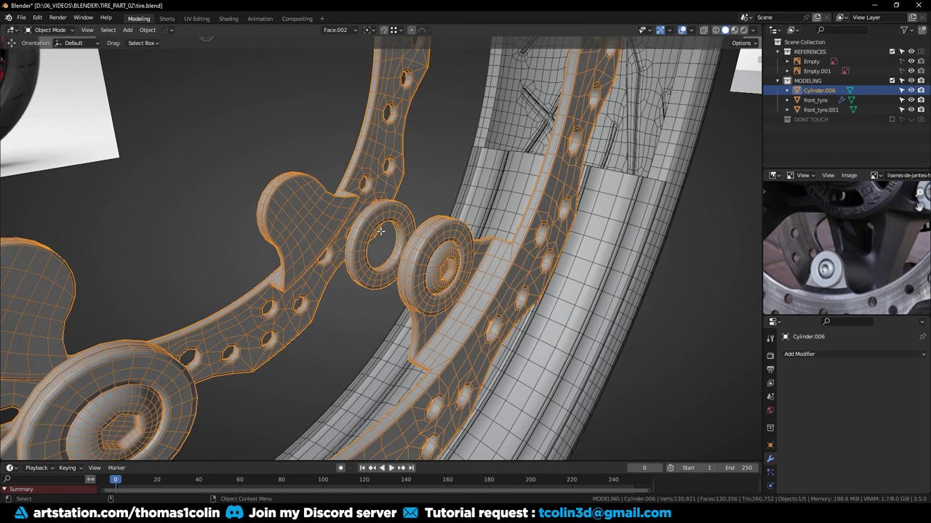
key("Tab")
key("p")
left_click(378, 230)
key("Tab")
left_click(360, 222)
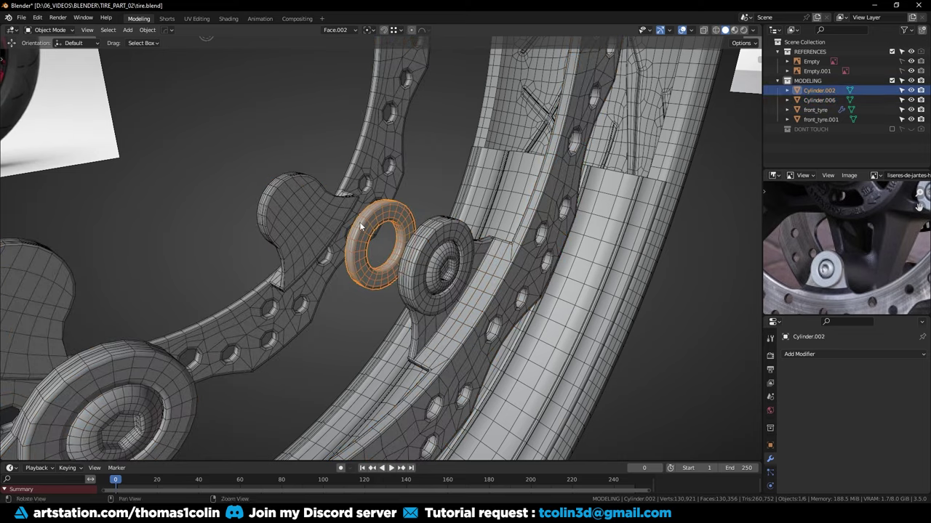
Select the ring's coplanar faces on the near side and move them along Z to meet the disc's mounting button
key("KP_Decimal")
key("Tab")
middle_click_drag(384, 220, 382, 173)
key("shift+g")
left_click(349, 224)
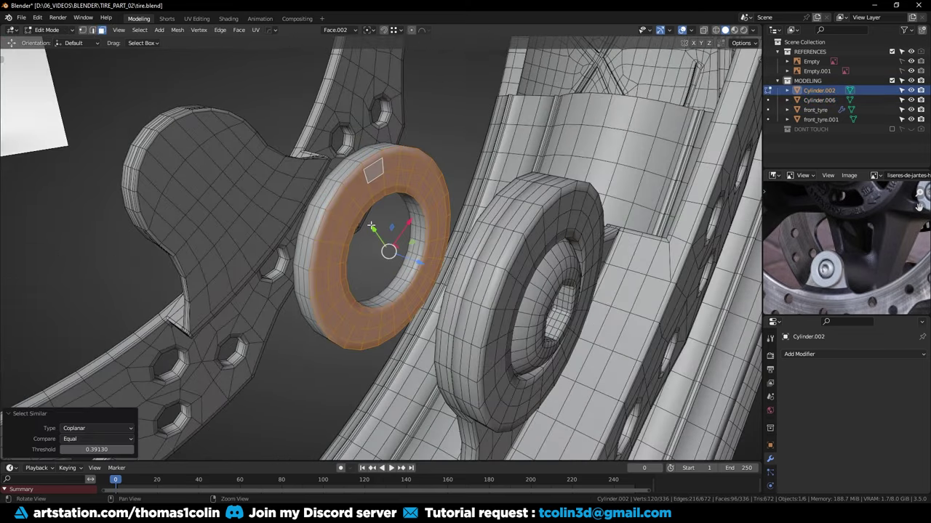
middle_click_drag(355, 227, 436, 239)
key("g")
key("z")
left_click(571, 245)
Select the coplanar faces at the ring's other end and move them about 0.13 m along Z to reach the opposite disc's mounting button
middle_click_drag(509, 231, 440, 251)
left_click(394, 201)
key("shift+g")
left_click(398, 205)
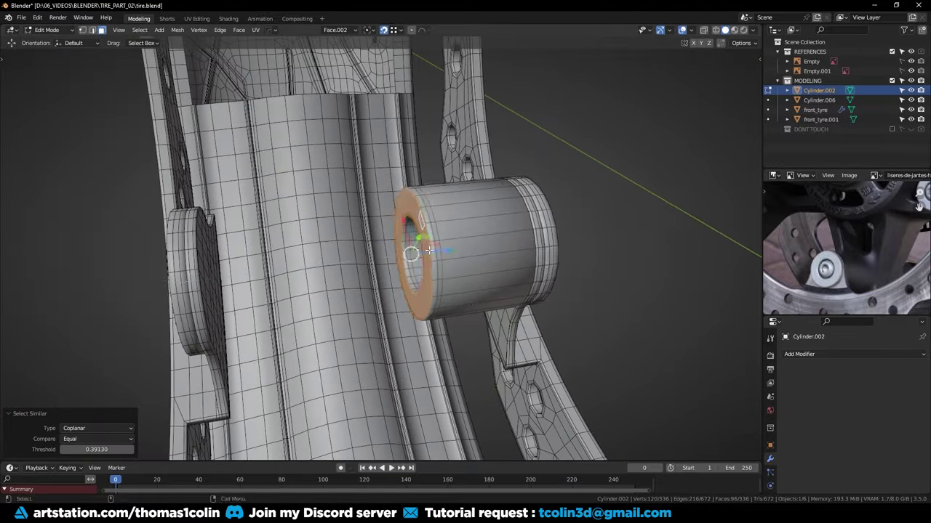
key("e")
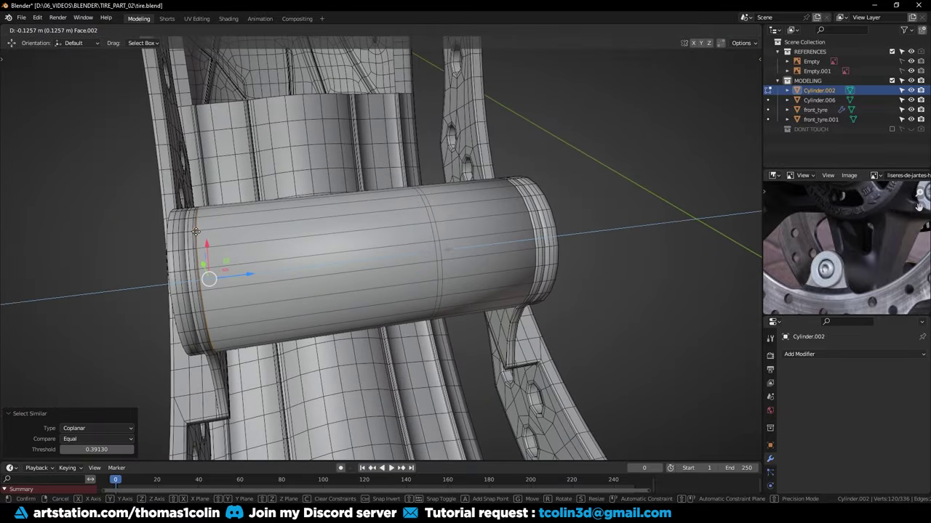
left_click(254, 258)
middle_click_drag(254, 258, 318, 262)
key("Tab")
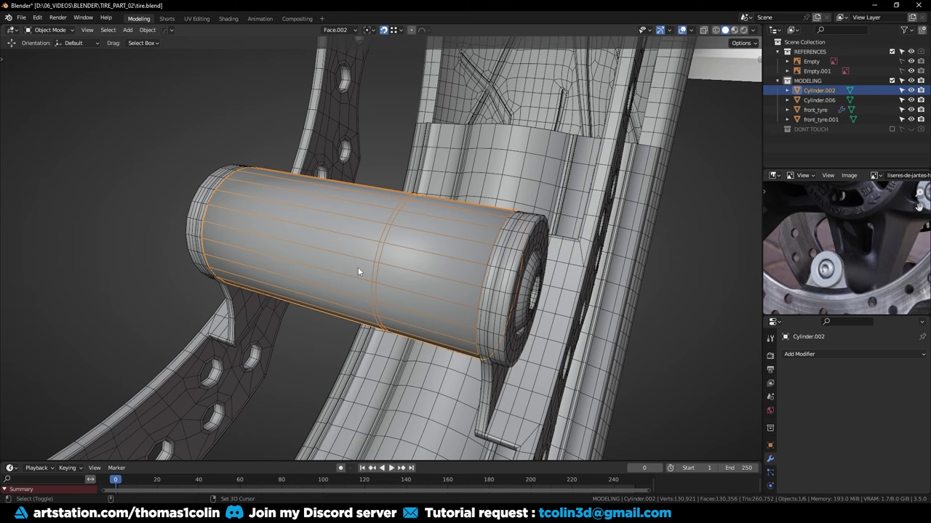
Isolate the tube and dissolve the leftover intermediate edge loops on its outer and inner walls
key("slash")
key("Tab")
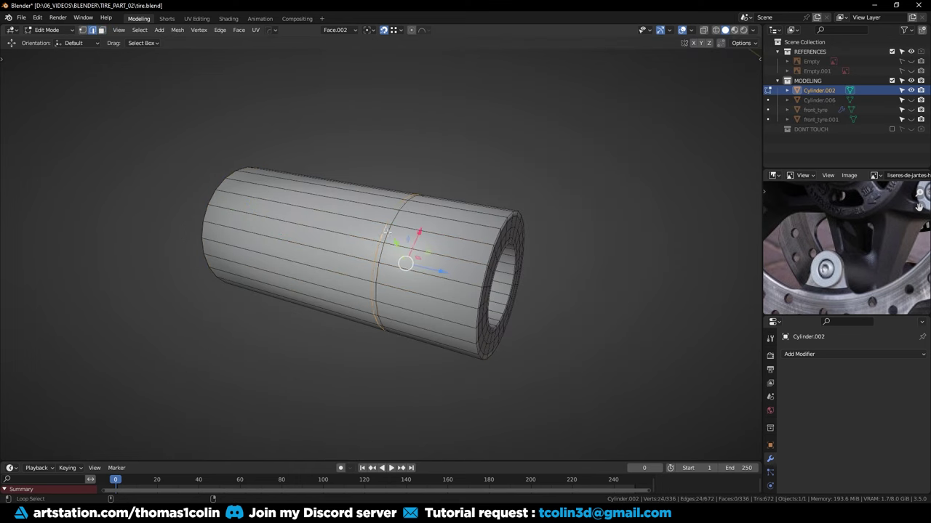
key("ctrl+x")
middle_click_drag(386, 231, 448, 315)
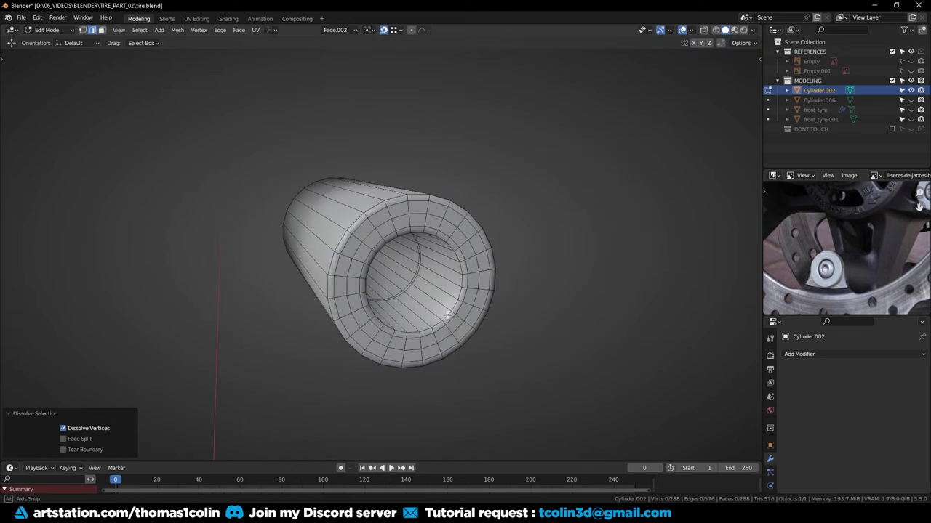
left_click(416, 268, "alt")
left_click(419, 268, "alt+shift")
key("ctrl+x")
Delete the face loop forming the tube's inner wall
key("3")
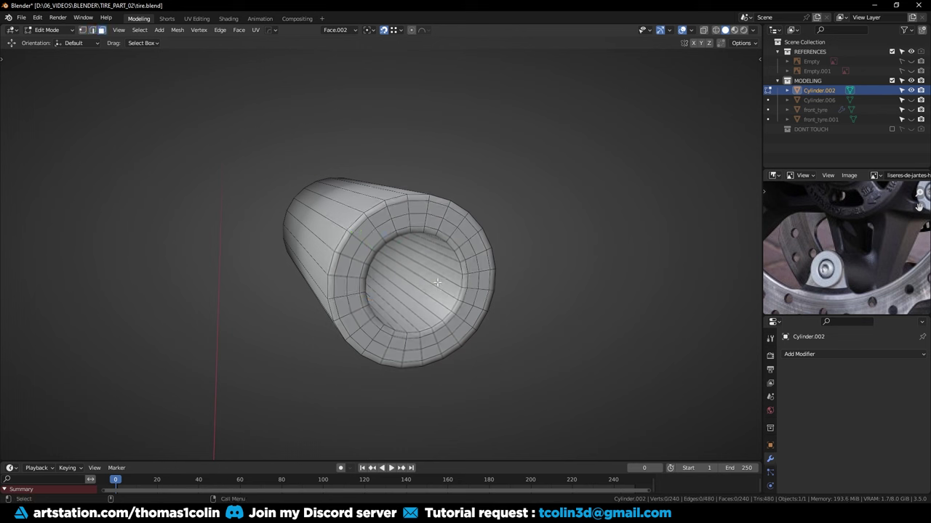
left_click(441, 247, "alt")
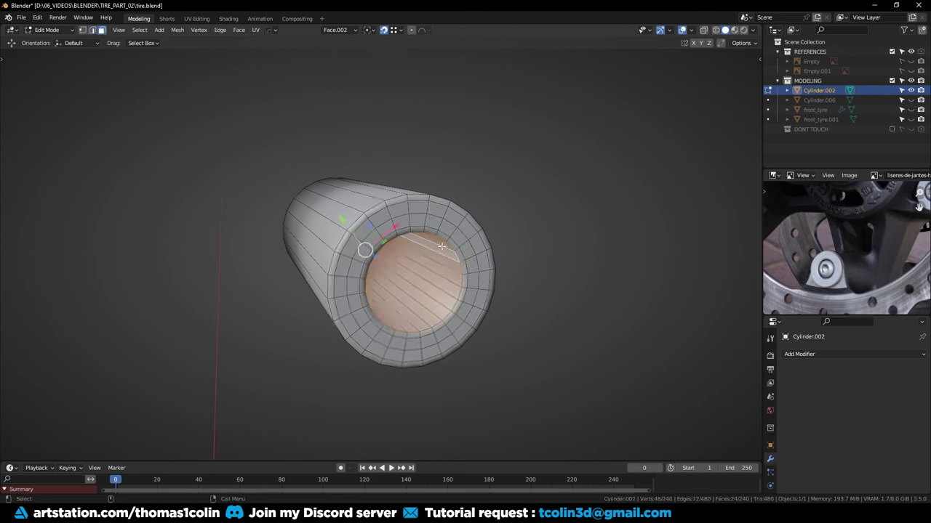
key("x")
left_click(442, 248)
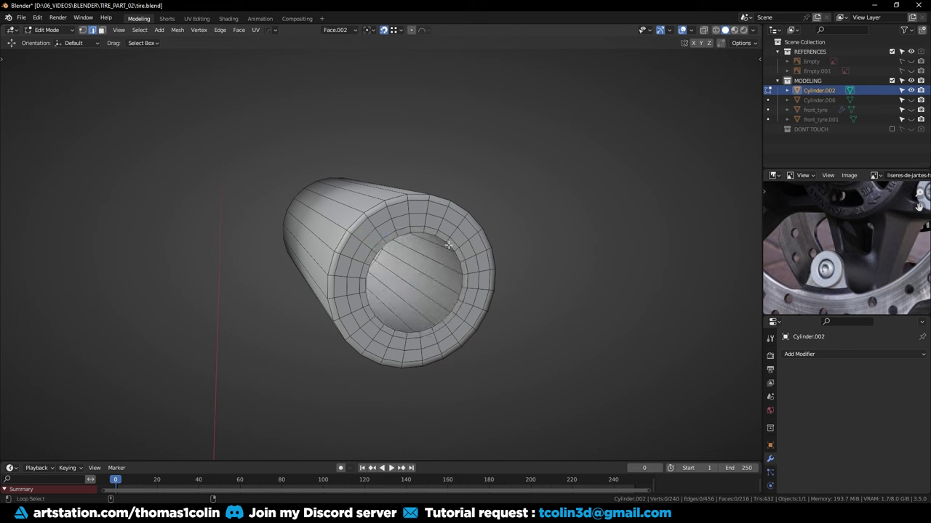
Select the whole ring of faces and bevel loops closing the tube's near end and delete them
left_click(449, 245, "alt")
key("ctrl+KP_Add")
key("ctrl+KP_Add")
key("ctrl+KP_Add")
key("3")
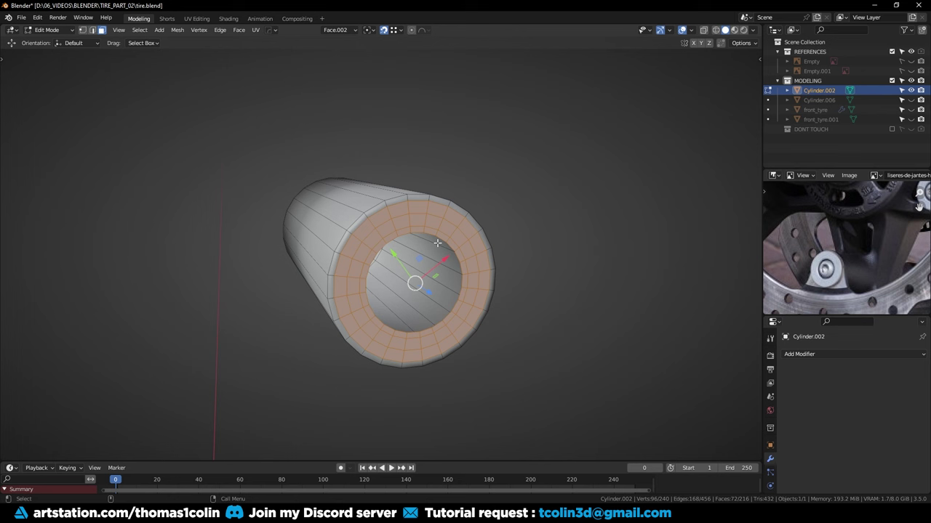
key("x")
left_click(437, 242)
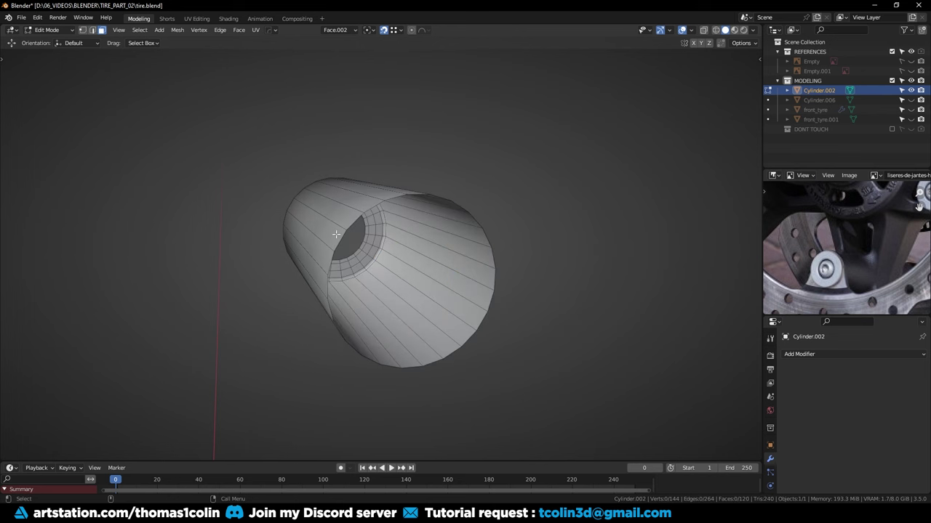
Cap the tube's open end with a Grid Fill using a span of 6
left_click(369, 209, "alt")
key("q")
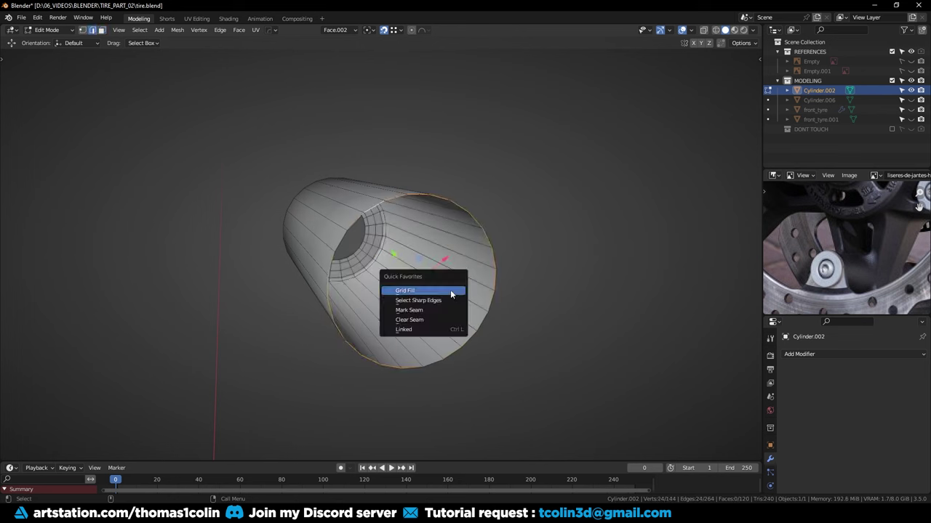
left_click(450, 291)
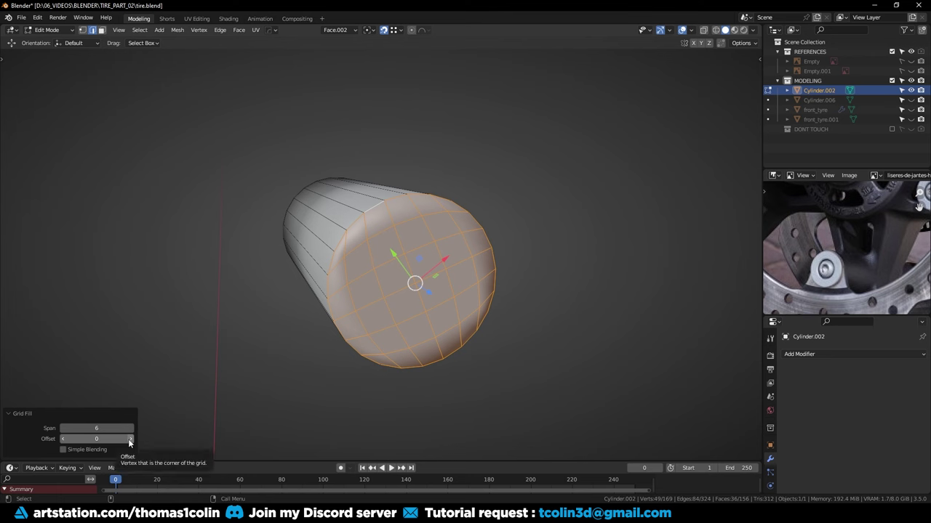
Set the tube's origin to its geometry using the bounds center
middle_click_drag(197, 234, 353, 245)
key("3")
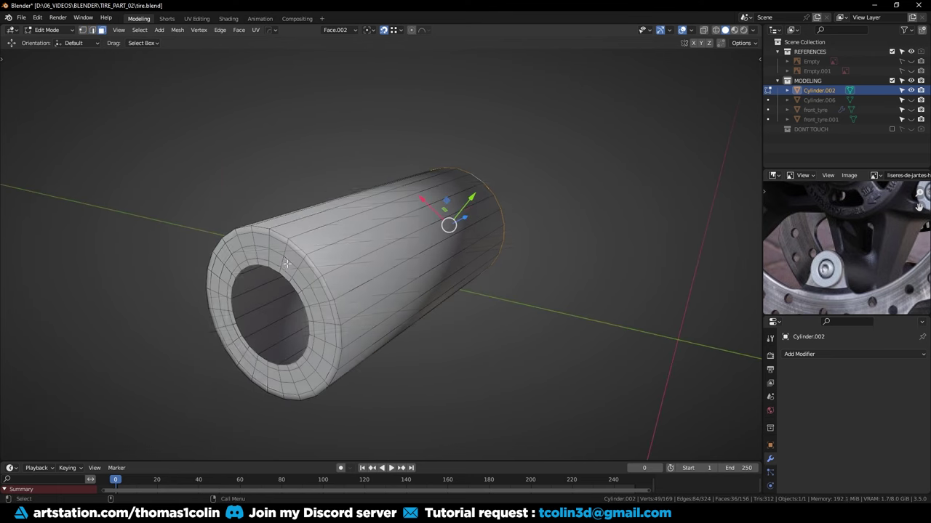
middle_click_drag(544, 246, 486, 243)
key("Tab")
key("shift+s")
left_click(422, 242)
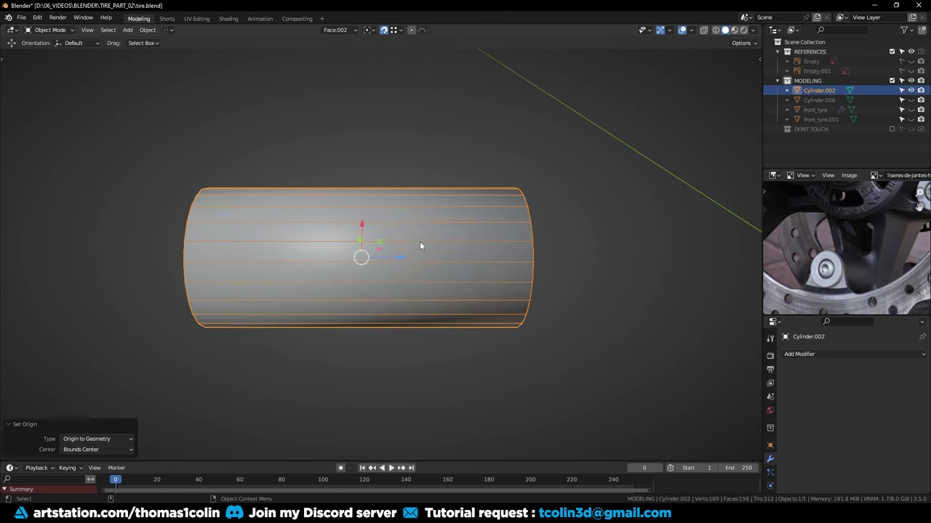
Mirror the capped half of the tube lengthwise across its origin, apply the mirror and unhide the other wheel parts
key("alt+x")
left_click(442, 257)
key("ctrl+a")
middle_click_drag(511, 304, 430, 294)
key("alt+h")
scroll(417, 194, "down", 5)
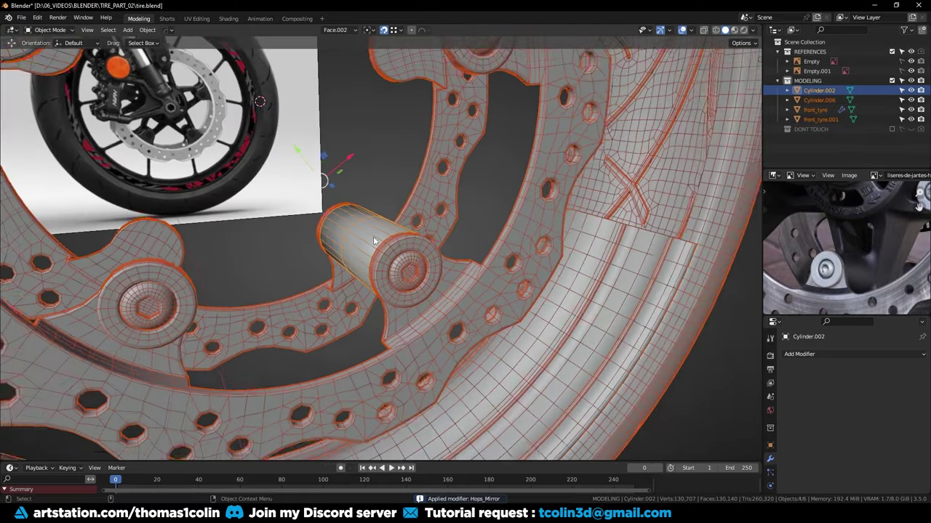
Bevel the mounting tube's middle edge loop with 2 segments and a width of about 0.0458 m
left_click(372, 243)
middle_click_drag(370, 247, 449, 244)
key("Tab")
scroll(449, 244, "up", 2)
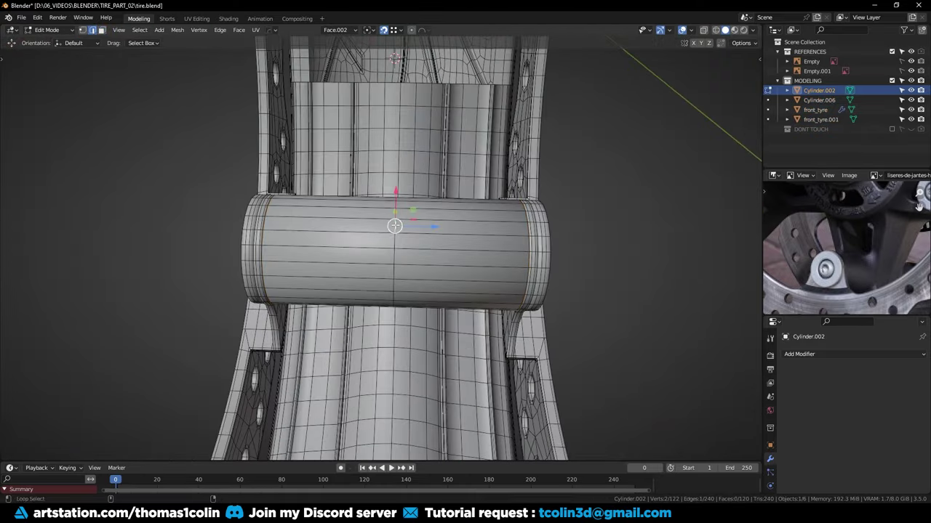
key("ctrl+b")
left_click(489, 253)
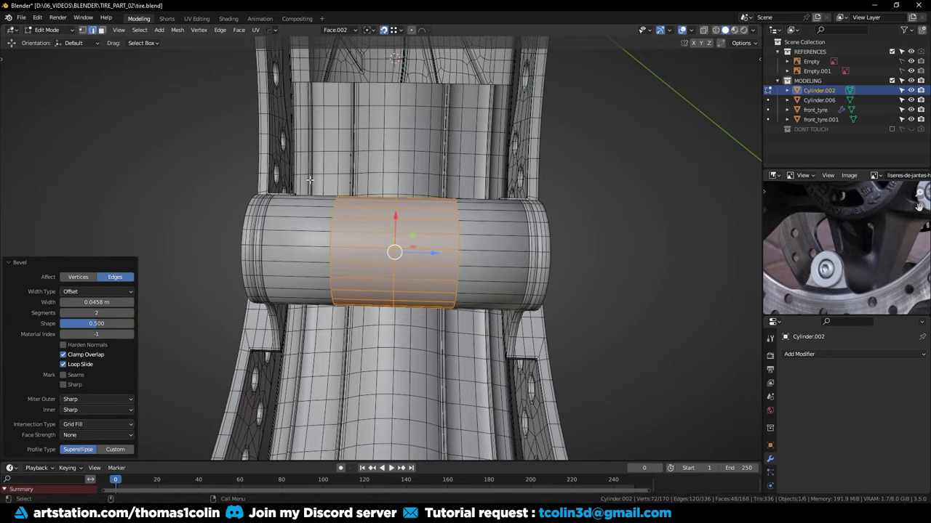
left_click(139, 146)
middle_click_drag(416, 254, 553, 242)
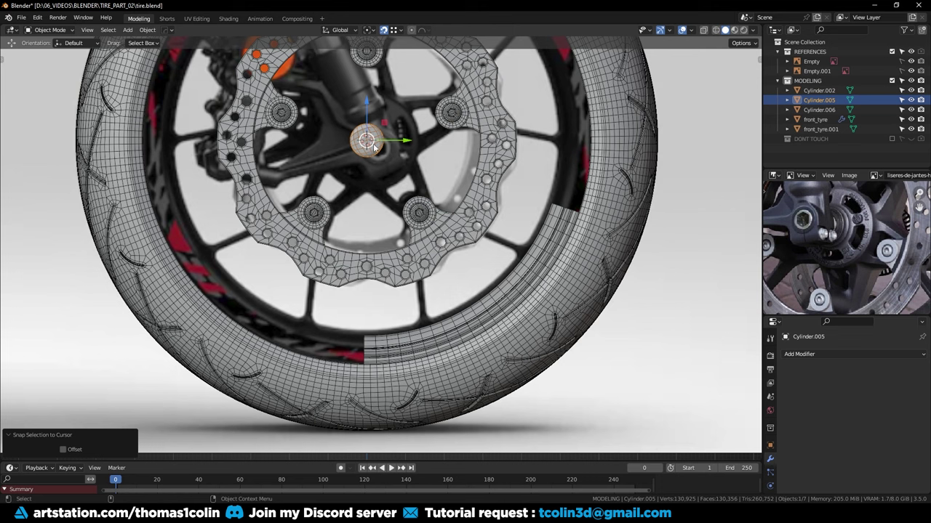
Scale the tube copy at the wheel's center up about 3.2 times to match the hub in the reference
key("Tab")
key("s")
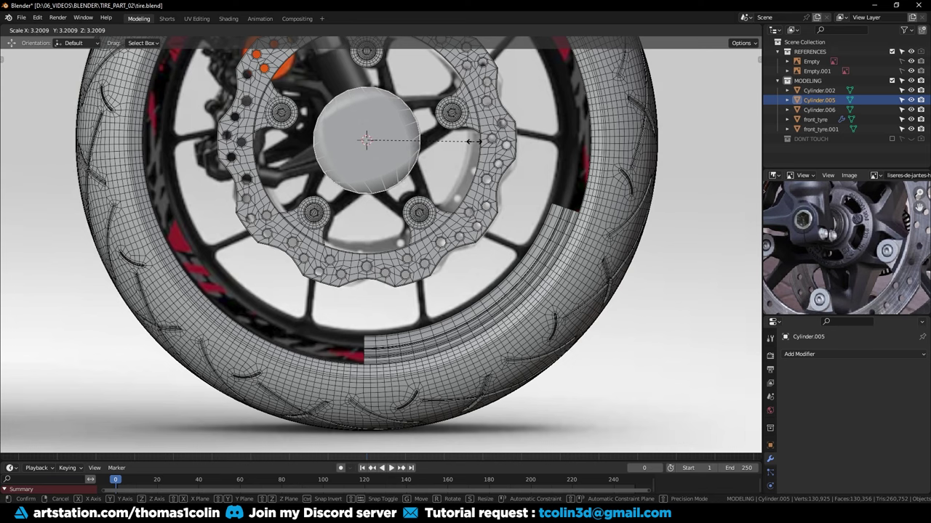
left_click(473, 142)
middle_click_drag(320, 140, 445, 154)
key("Tab")
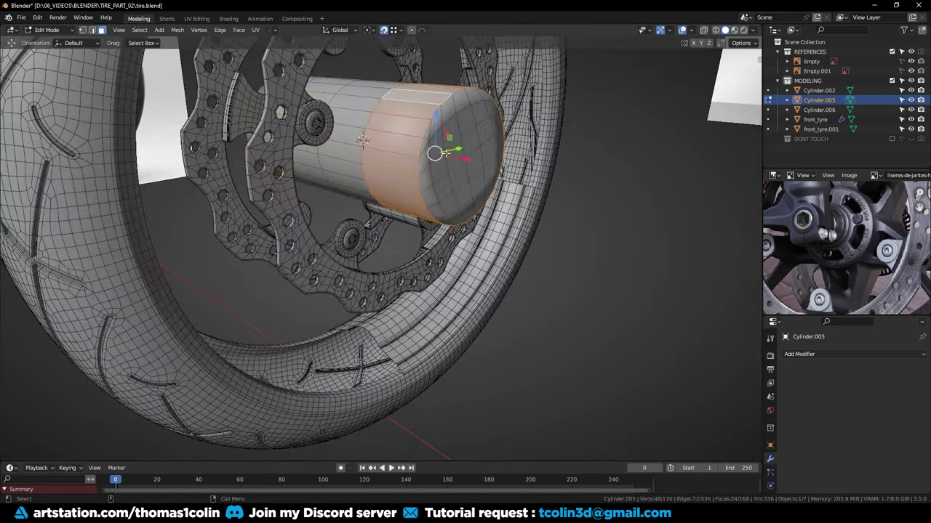
Select the coplanar cap faces at each end of the hub cylinder and delete them, leaving both ends open
left_click(461, 143)
key("shift+g")
left_click(461, 144)
key("x")
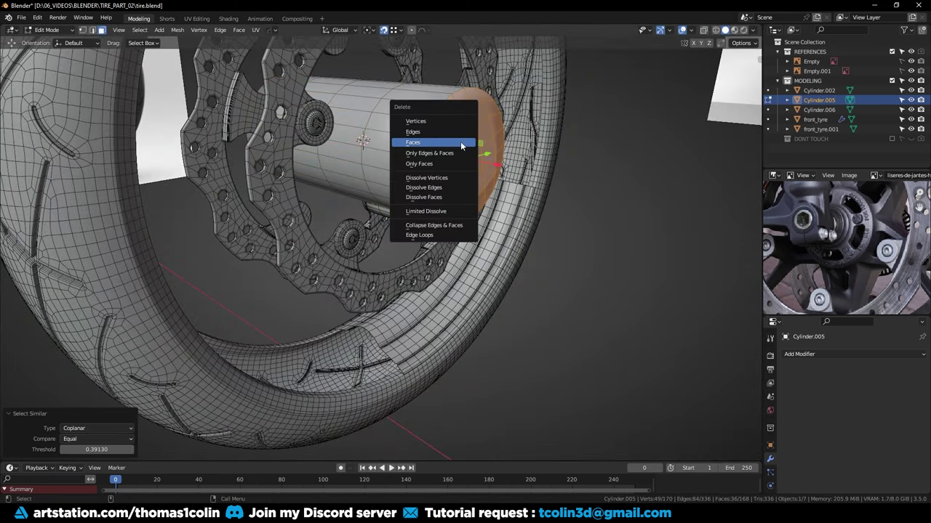
left_click(461, 144)
middle_click_drag(461, 143, 320, 163)
key("x")
left_click(282, 153)
key("x")
left_click(285, 154)
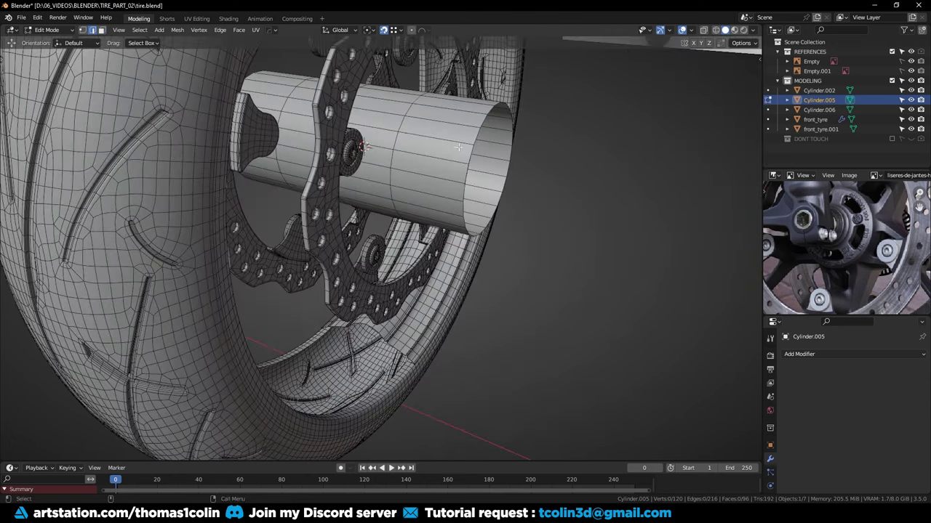
Dissolve the hub cylinder's intermediate edge loops and move one end loop inward along X toward the mounting tube's end
middle_click_drag(283, 102, 153, 140)
key("ctrl+x")
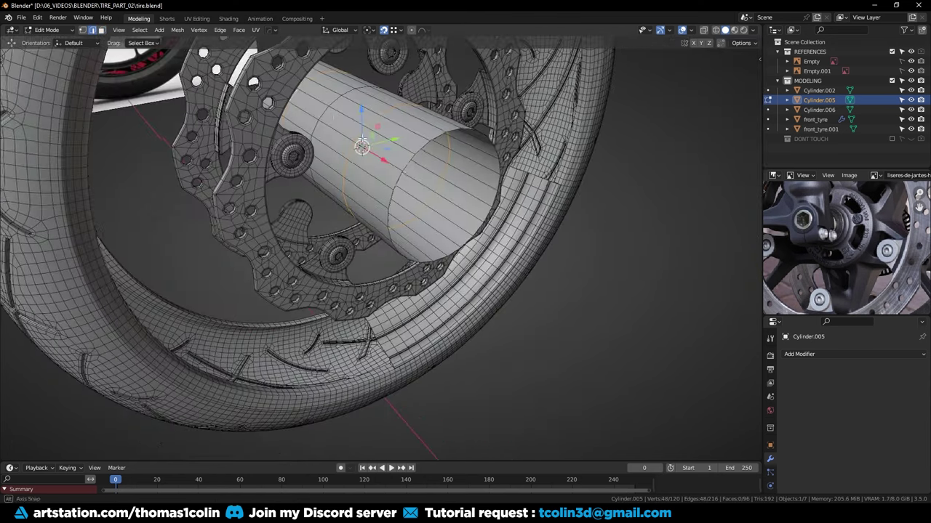
left_click(406, 160, "alt")
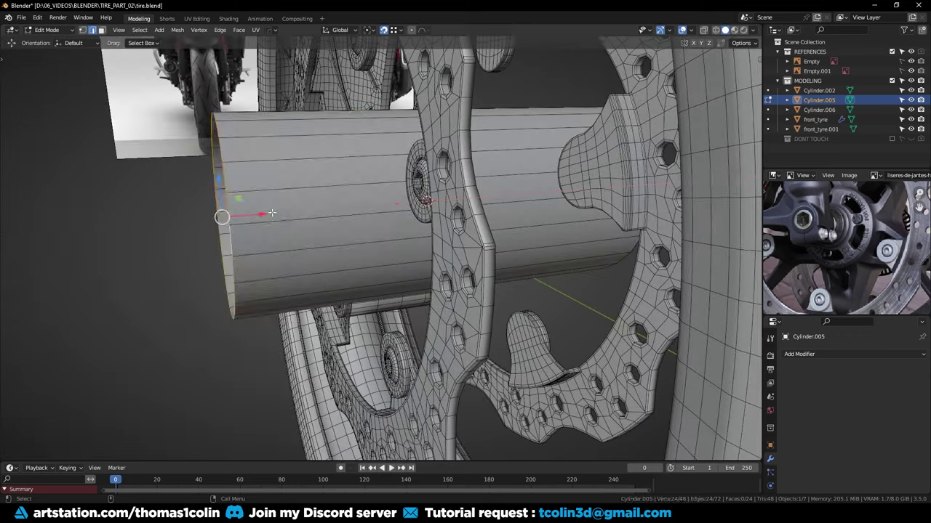
left_click_drag(261, 214, 351, 292)
left_click(162, 220)
Move the hub cylinder's opposite end loop along X to shorten it to the mounting tube's extent
scroll(163, 221, "down", 5)
middle_click_drag(363, 236, 234, 251)
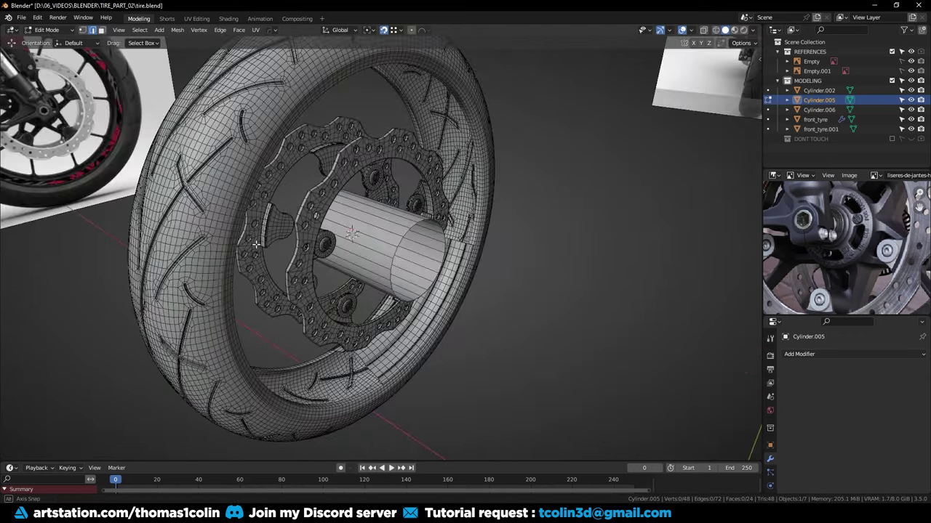
scroll(723, 304, "up", 3)
middle_click_drag(414, 233, 544, 235)
key("g")
key("x")
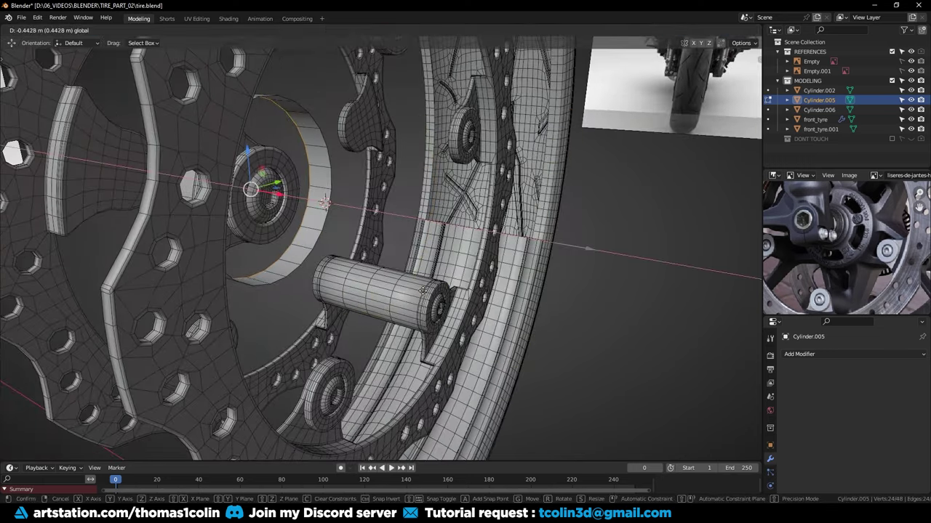
left_click(539, 273)
middle_click_drag(517, 226, 425, 194)
middle_click_drag(353, 170, 304, 155)
Add a level 1 subdivision to the hub cylinder, apply it and return to editing its mesh
key("Tab")
key("ctrl+1")
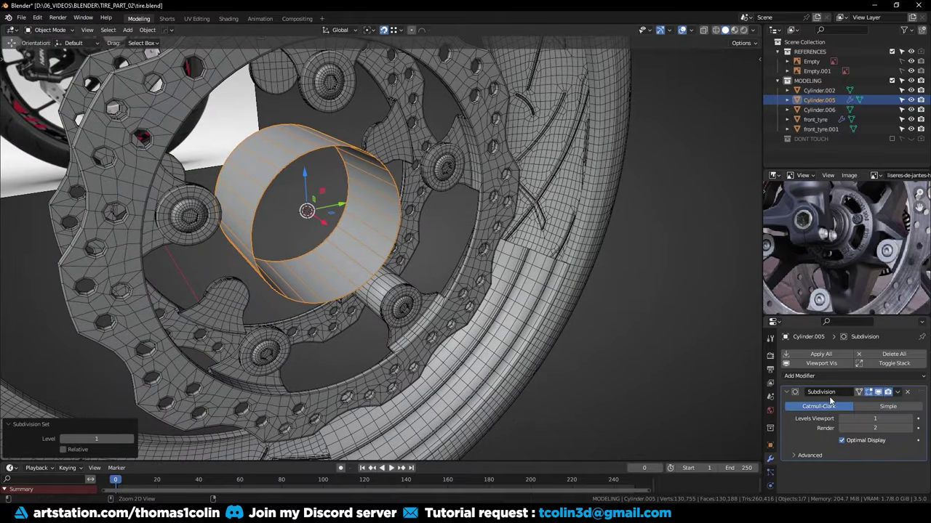
key("ctrl+a")
left_click(669, 333)
middle_click_drag(653, 323, 532, 293)
left_click(407, 219)
key("Tab")
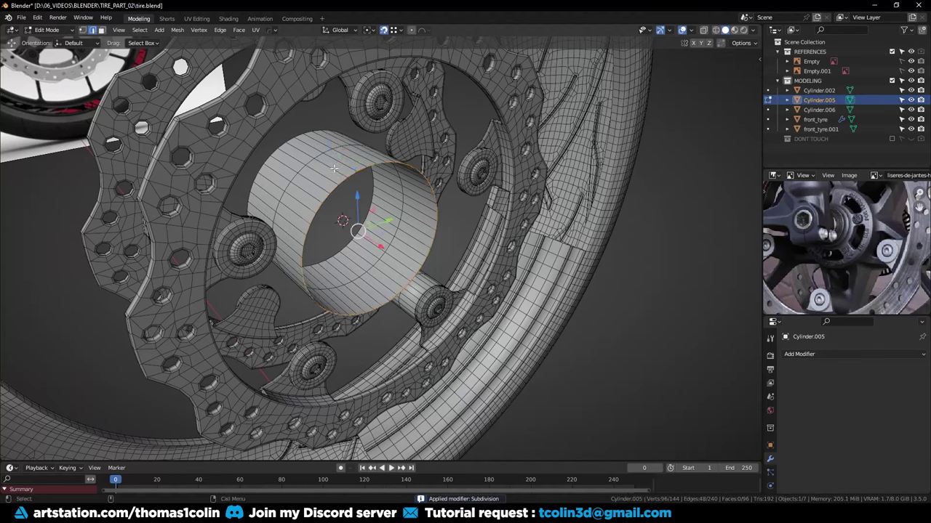
Add a centered loop cut on each side of the hub cylinder's middle edge loop
left_click(324, 163)
key("ctrl+r")
left_click(296, 153)
right_click(296, 153)
key("ctrl+r")
left_click(296, 152)
right_click(296, 153)
left_click(705, 304)
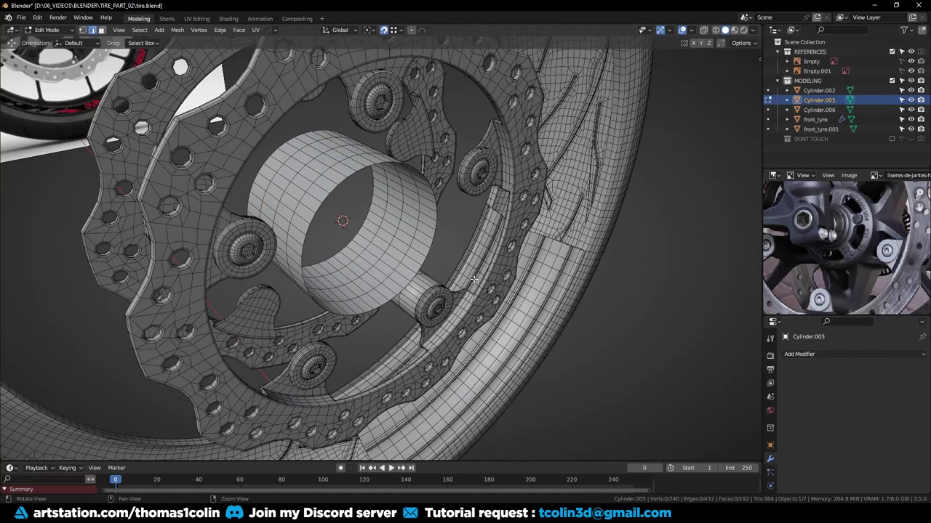
Isolate the hub cylinder and mounting tube, and scale the cylinder's two inner edge loops by 1.497 along X
middle_click_drag(470, 278, 449, 272)
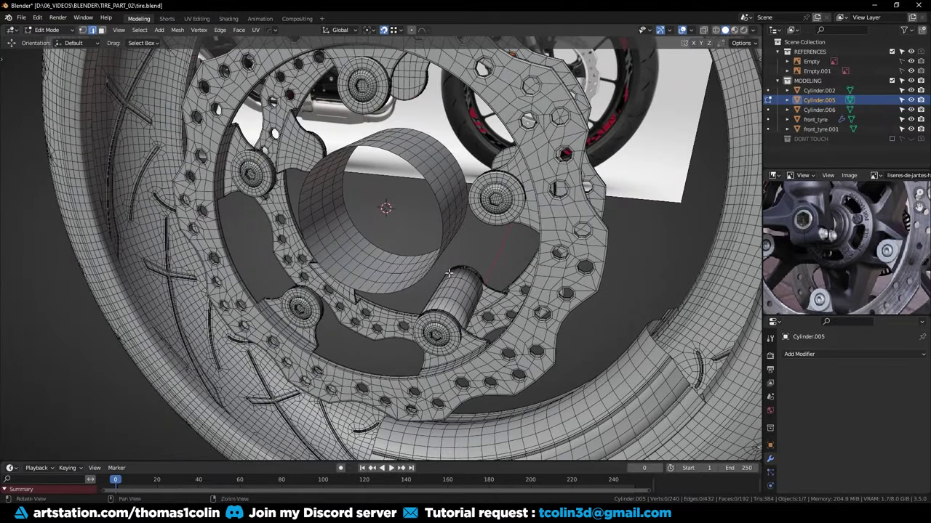
middle_click_drag(440, 292, 425, 272)
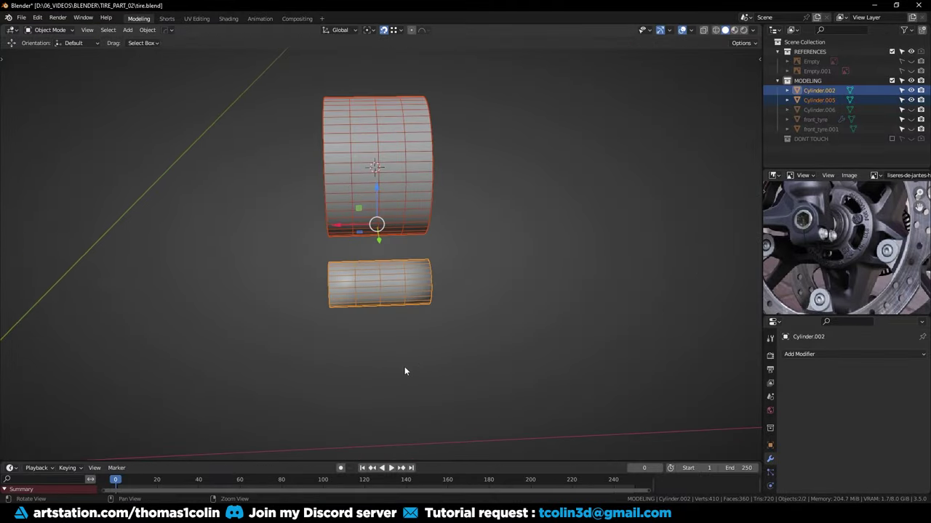
scroll(405, 327, "up", 3)
mouse_move(405, 309)
middle_mouse_down()
mouse_move(426, 305)
mouse_move(422, 289)
mouse_move(415, 295)
middle_mouse_up()
left_click(361, 159)
key("Tab")
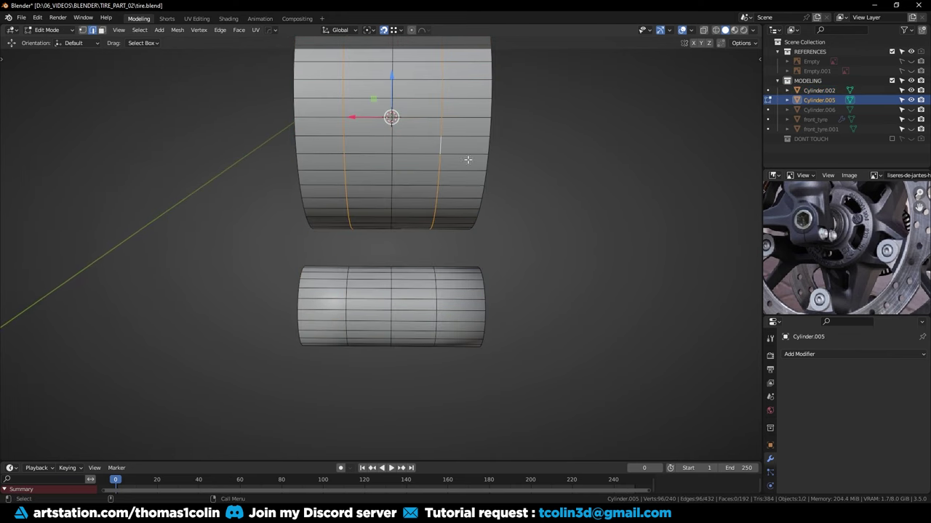
key("s")
key("x")
left_click(534, 173)
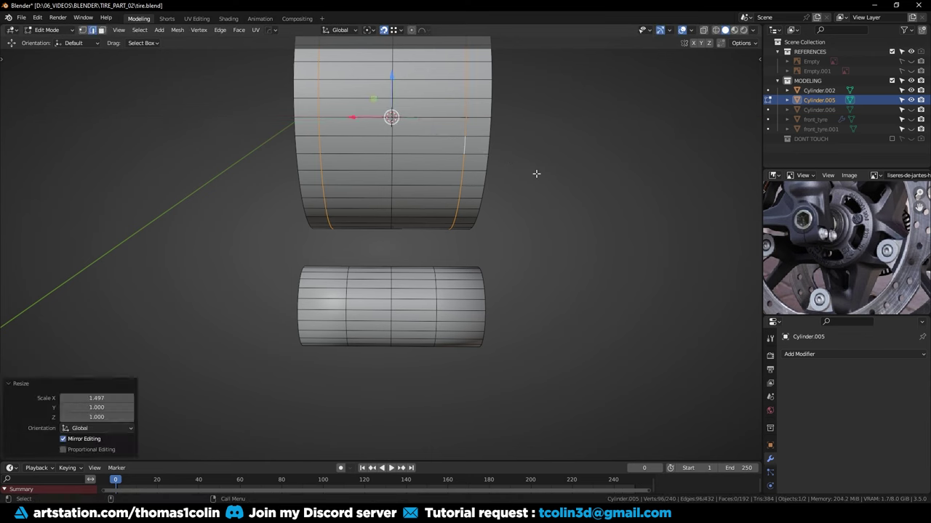
key("alt+a")
Unhide the wheel parts and select six faces on the hub cylinder's wall that face the mounting tube
middle_click_drag(387, 210, 460, 239)
key("alt+h")
key("Tab")
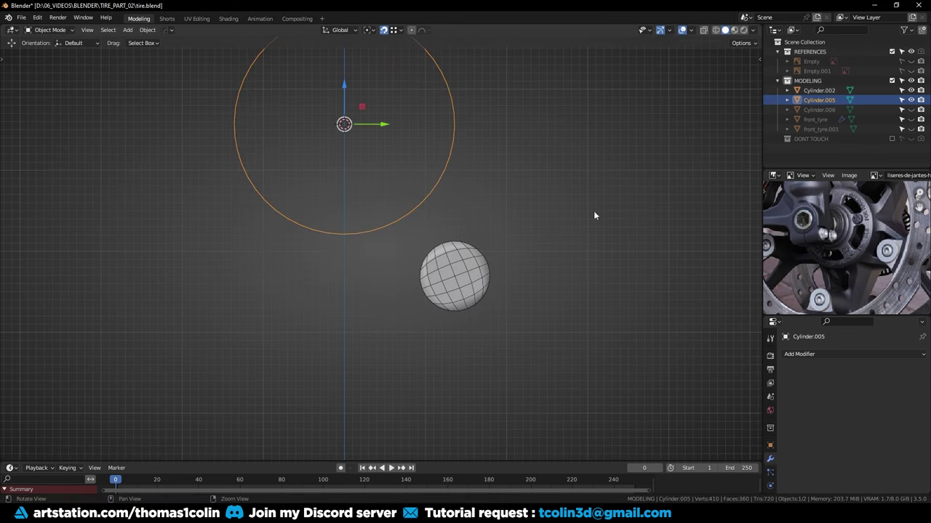
key("alt+h")
key("Tab")
middle_click_drag(431, 194, 430, 174)
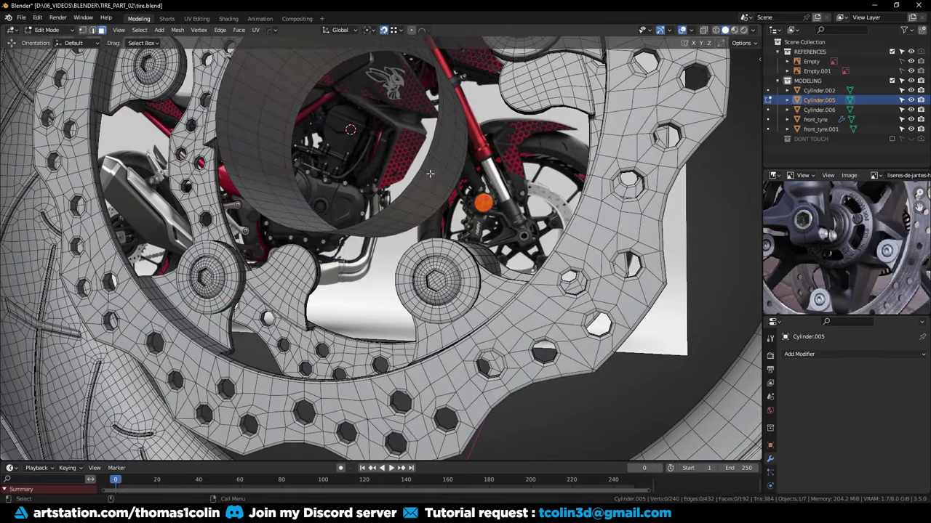
key("KP_3")
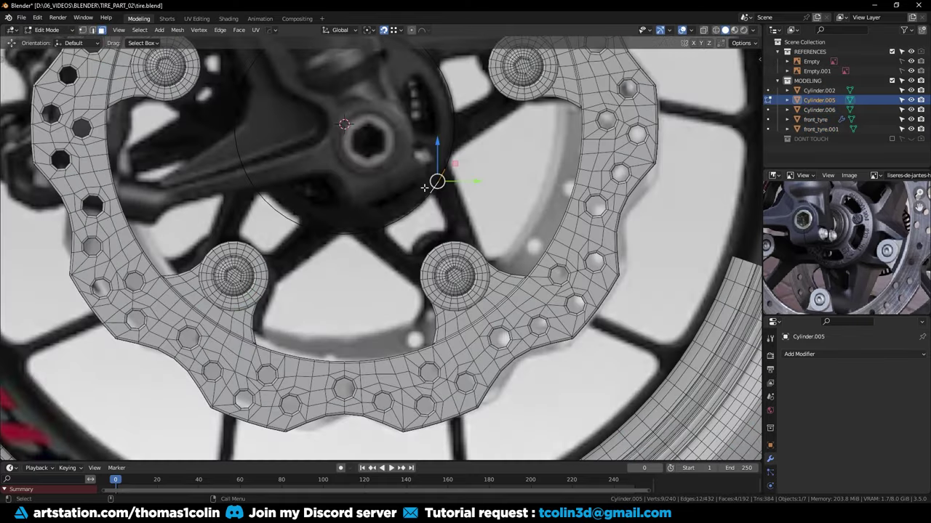
middle_click_drag(456, 207, 429, 167)
left_click(464, 160, "shift")
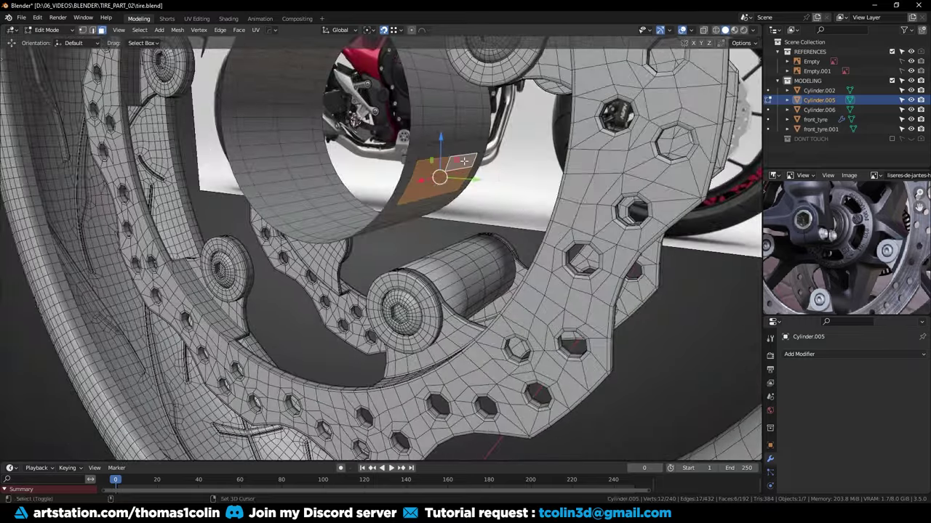
key("KP_3")
Join the hub cylinder with the mounting tube and also select the tube's six middle faces that face the cylinder
key("ctrl+j")
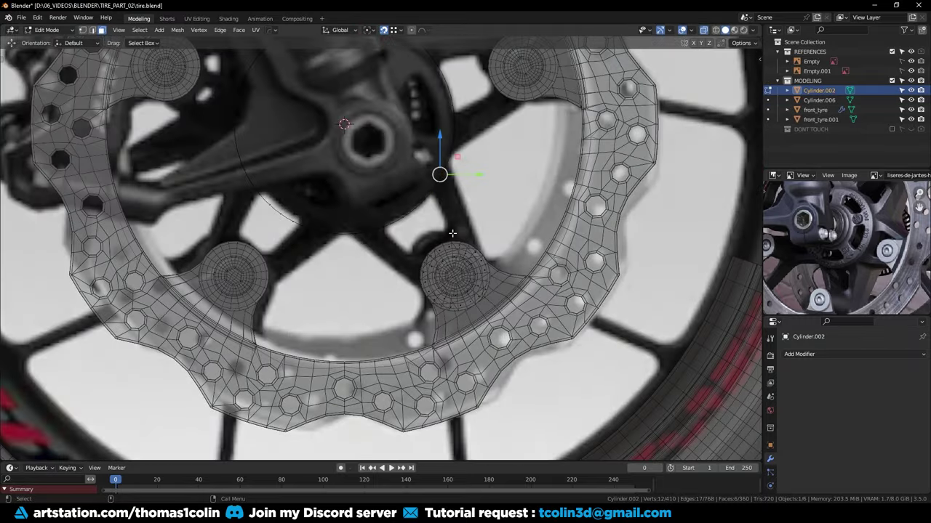
left_click(469, 245, "shift")
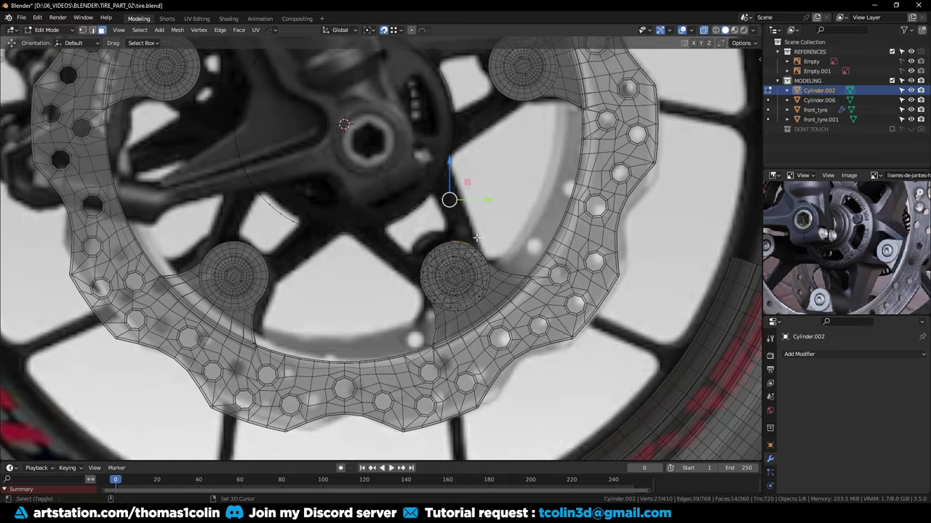
left_click(469, 247, "shift")
key("alt+z")
middle_click_drag(477, 235, 363, 250)
middle_click_drag(396, 117, 276, 272)
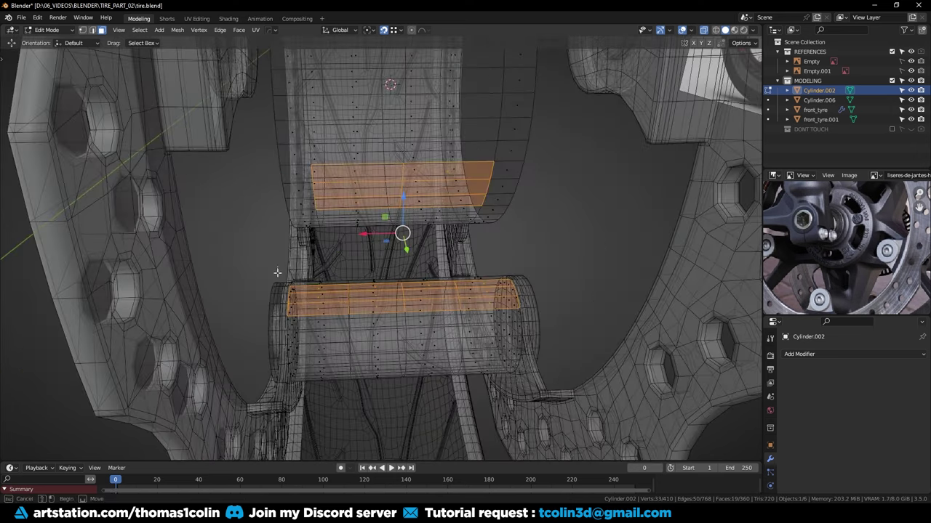
left_click_drag(524, 263, 472, 334, "ctrl")
key("alt+z")
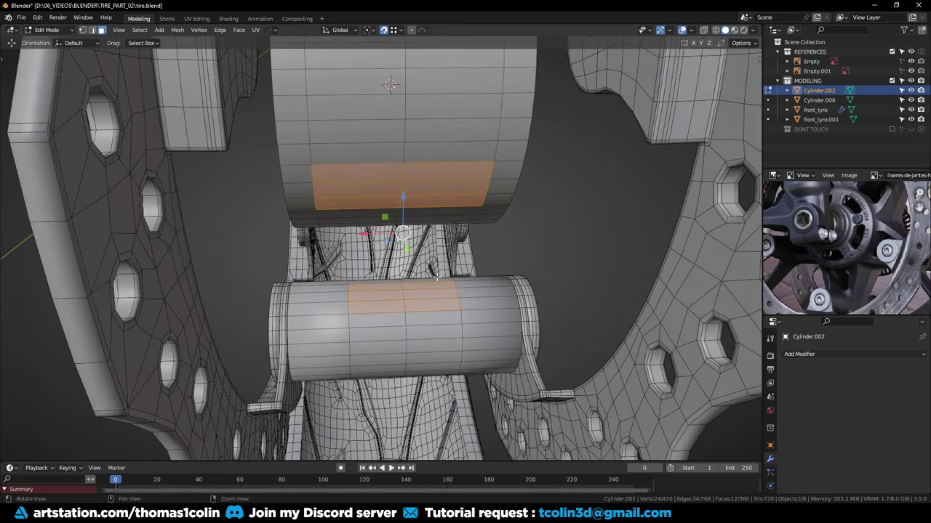
Bridge the selected faces of the hub cylinder and the mounting tube to form a connecting arm
middle_click_drag(472, 236, 463, 229)
right_click(568, 233)
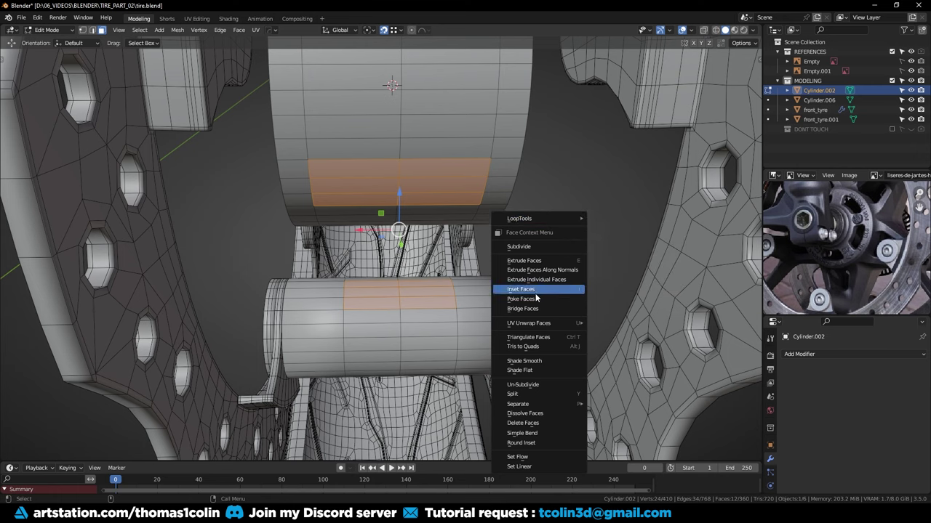
left_click(527, 309)
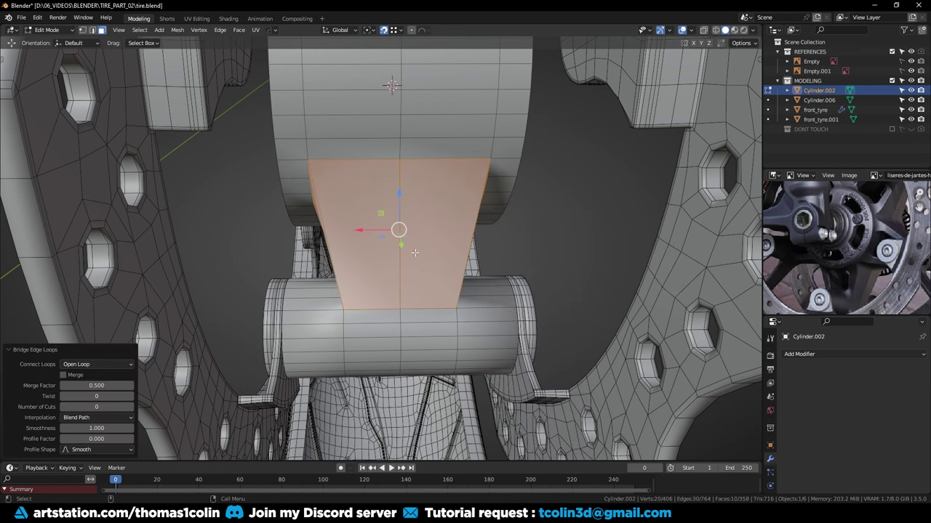
Select the faces on the hub cylinder's underside and on the mounting tube's inner side that face each other
middle_click_drag(414, 252, 398, 261)
key("KP_3")
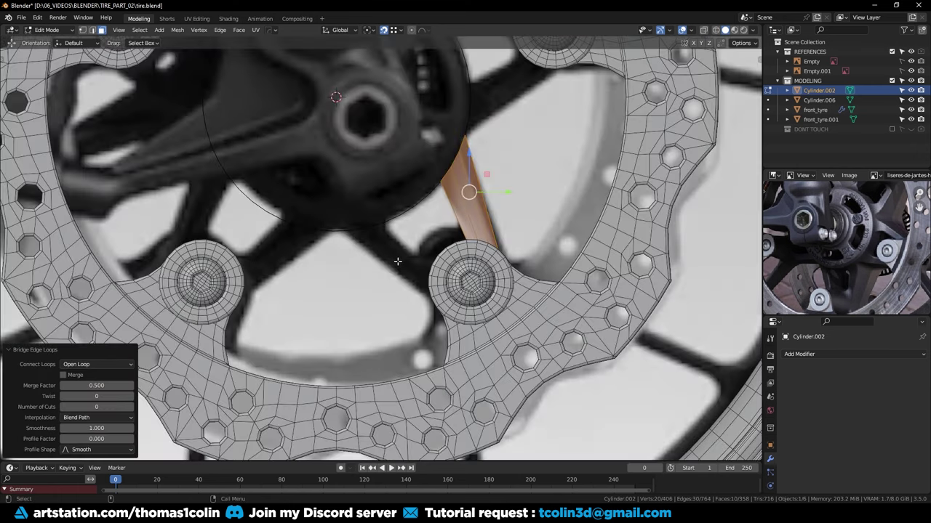
middle_click_drag(403, 243, 406, 213)
middle_click_drag(373, 256, 369, 248)
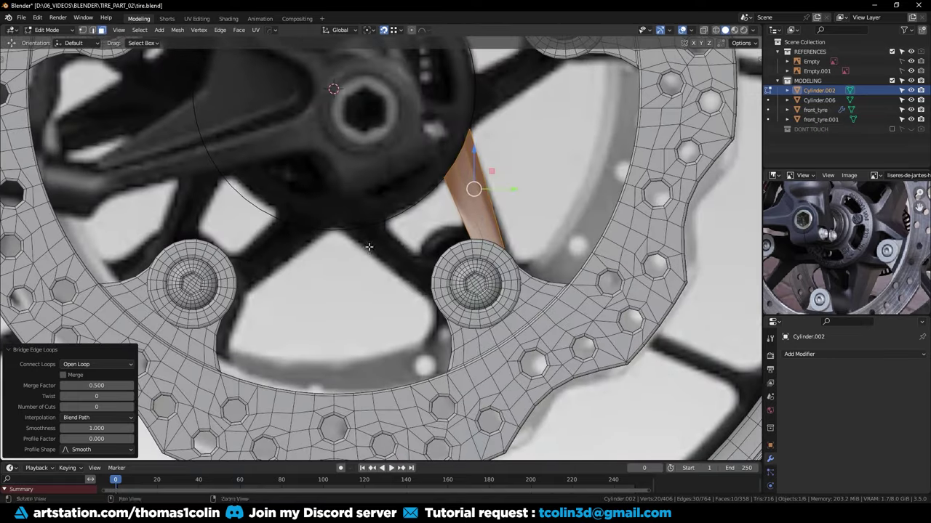
key("alt+z")
left_click_drag(340, 209, 381, 242)
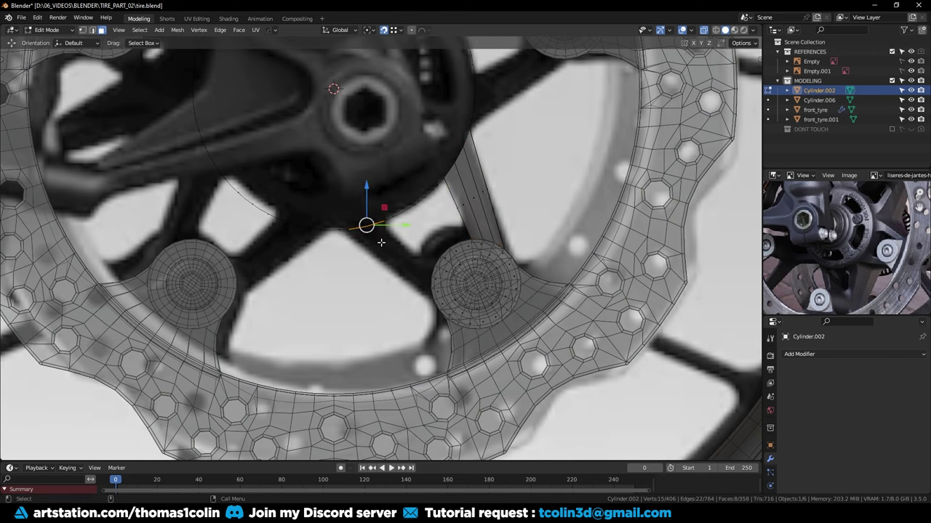
middle_click_drag(374, 240, 362, 209)
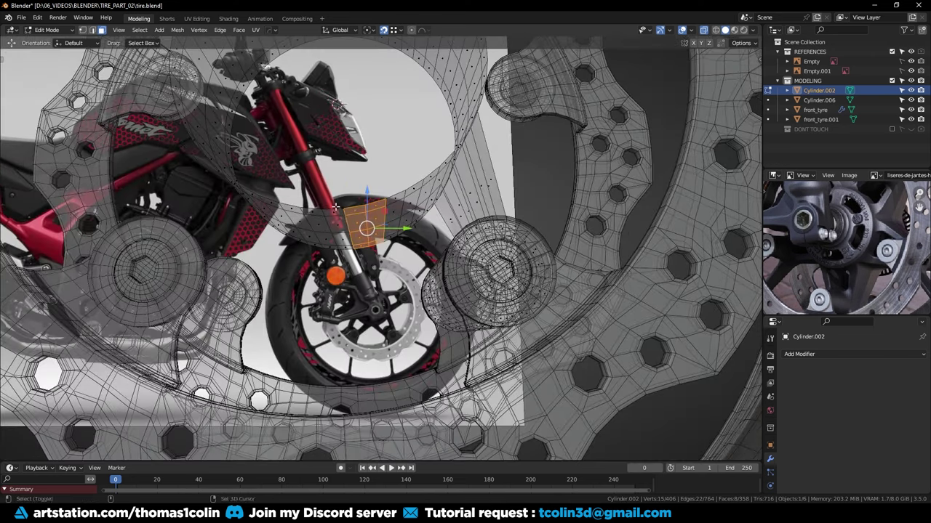
left_click_drag(332, 205, 363, 256)
key("KP_Decimal")
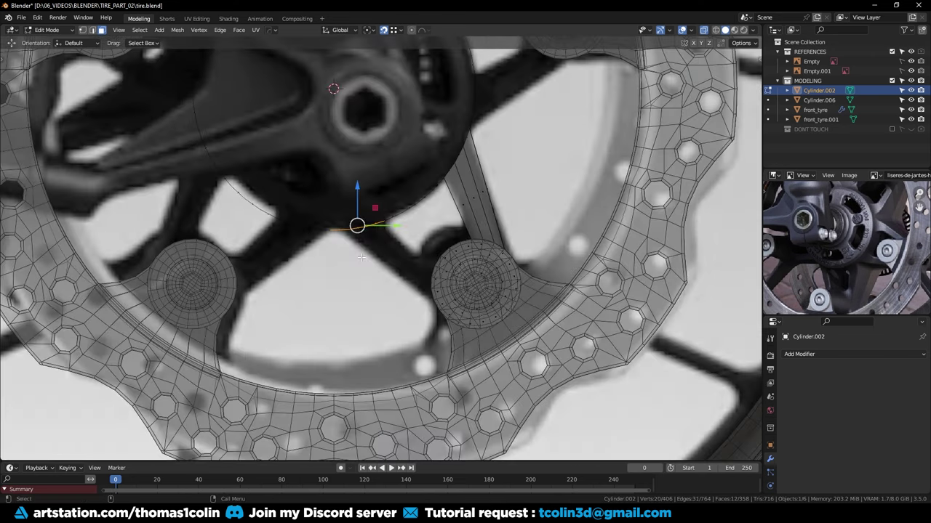
key("alt+z")
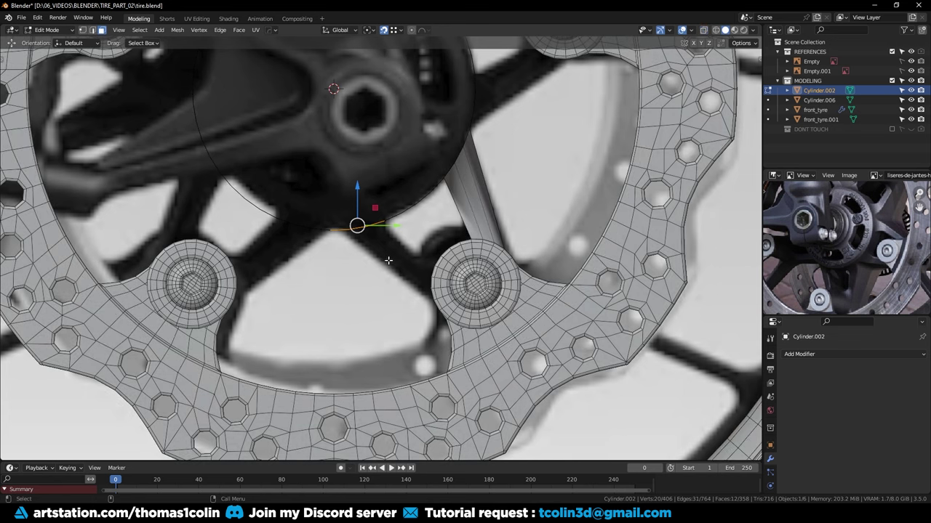
key("alt+z")
left_click(436, 276, "shift")
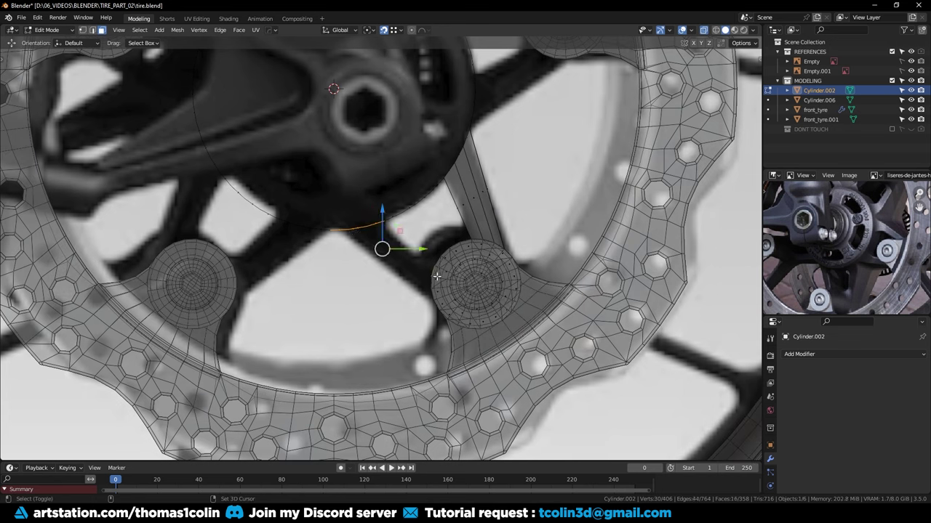
left_click_drag(423, 279, 437, 303, "shift")
Deselect the outer faces of the tube and hub selections, keeping the six middle faces on each part
middle_click_drag(554, 260, 482, 301)
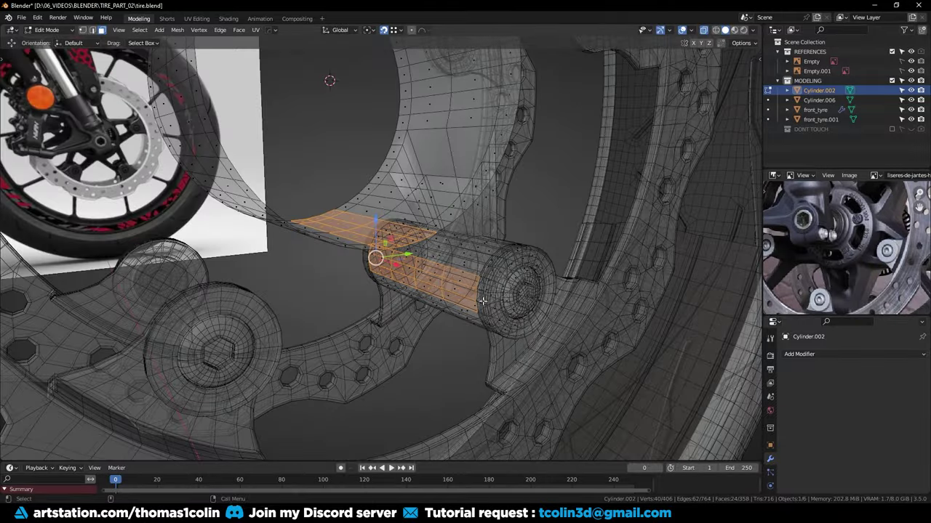
left_click_drag(458, 274, 494, 315, "ctrl")
middle_click_drag(447, 302, 340, 263)
left_click_drag(344, 256, 379, 298, "ctrl")
middle_click_drag(426, 332, 501, 313)
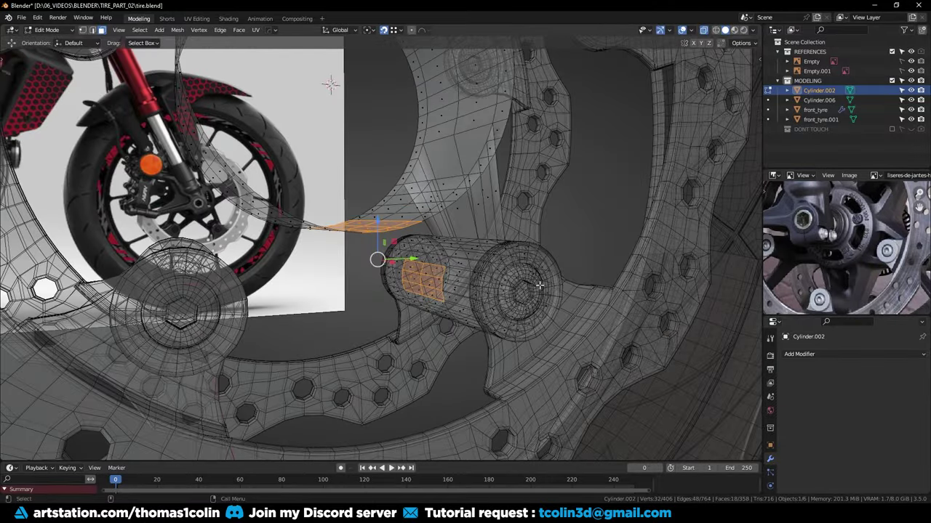
middle_click_drag(540, 285, 441, 286)
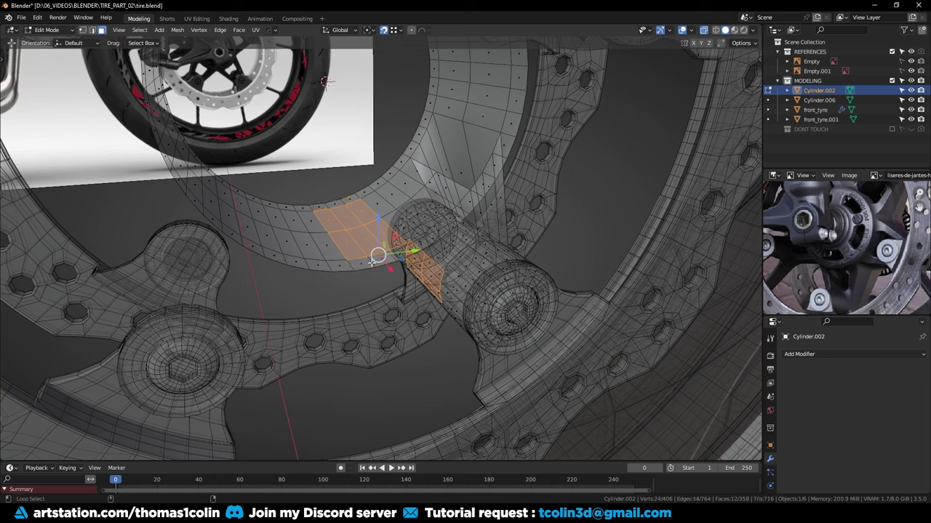
Bridge the selected hub and tube faces to form a second arm, and return to Object Mode
right_click(586, 266)
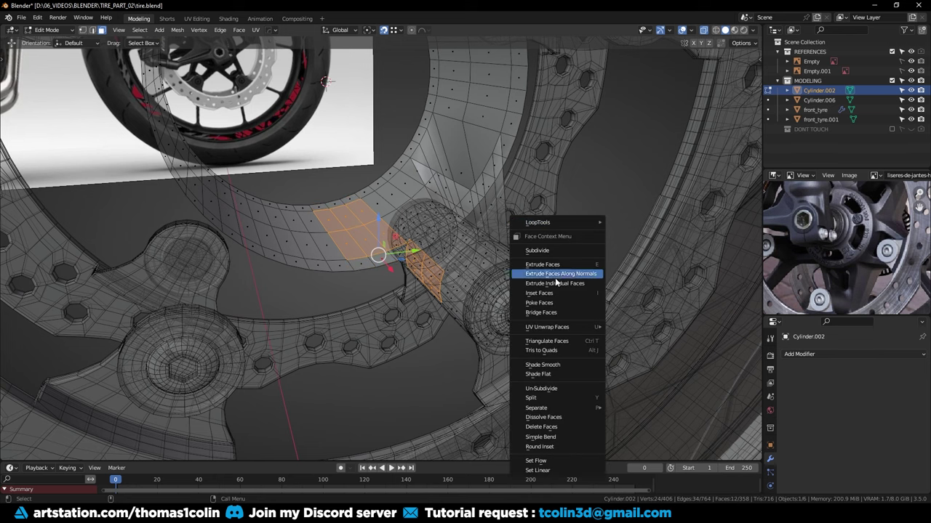
left_click(546, 312)
middle_click_drag(546, 311, 489, 291)
key("Tab")
key("KP_1")
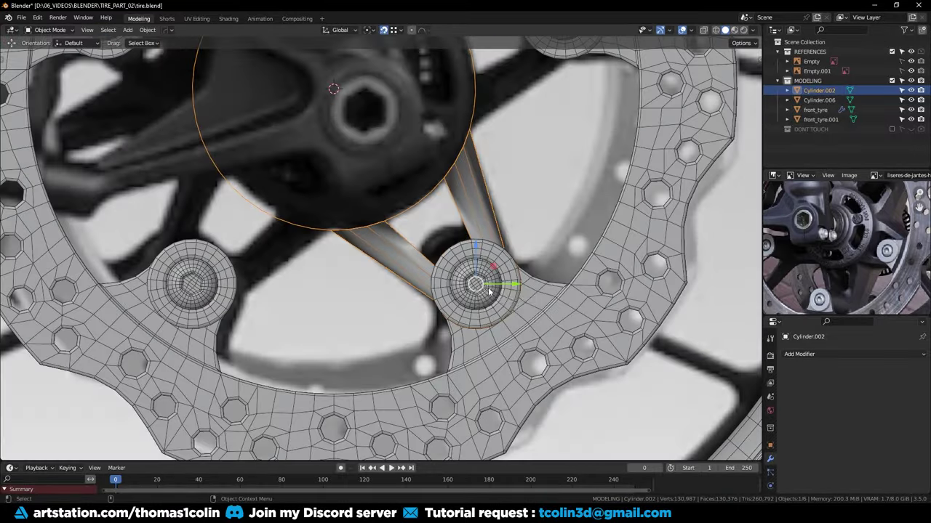
scroll(486, 290, "down", 4)
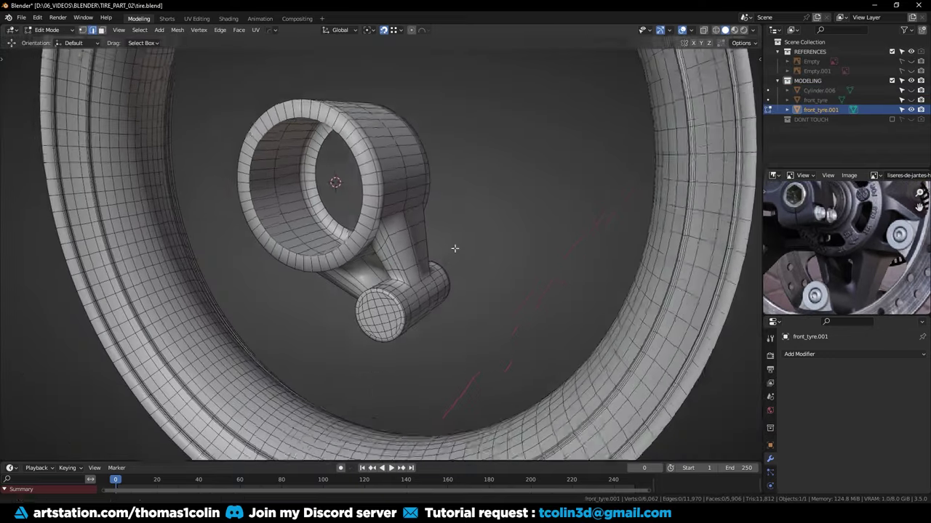
Add two loop cuts to each half of the hub cylinder's width, running through the upper arm and the mounting tube
middle_click_drag(455, 248, 393, 231)
scroll(426, 259, "up", 3)
left_click(374, 140)
key("ctrl+r")
scroll(375, 141, "up", 1)
double_click(375, 141)
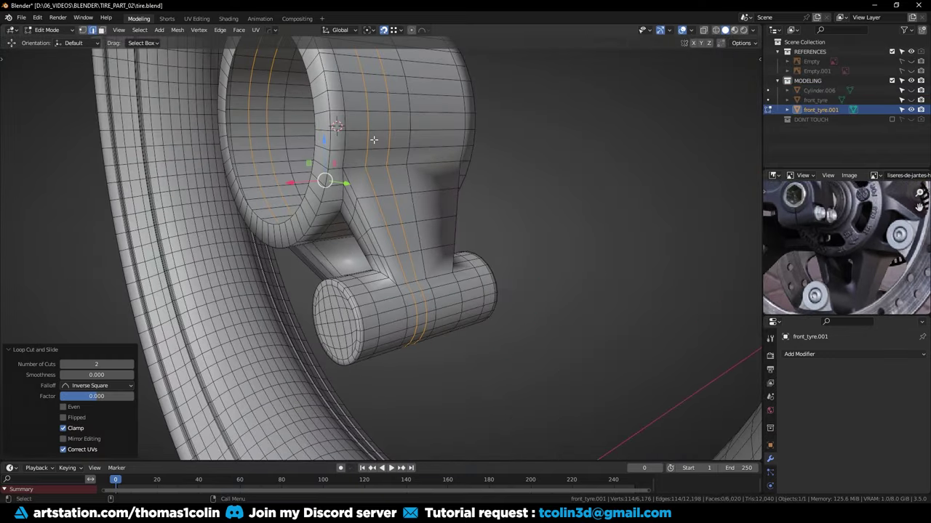
left_click(430, 140)
key("ctrl+r")
scroll(430, 139, "up", 1)
double_click(430, 139)
left_click(587, 178)
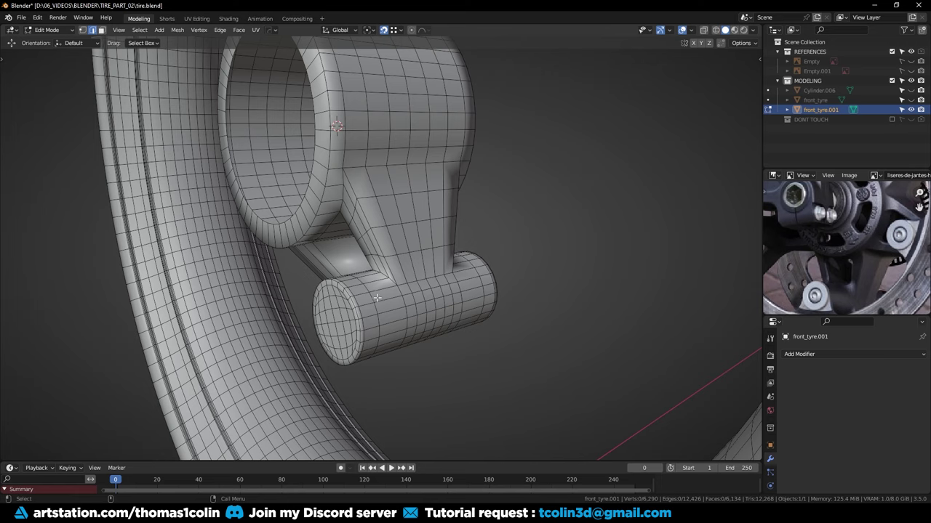
Add one centred loop cut around the mounting tube on each side of the arm
right_click_drag(379, 289, 380, 254, "alt")
left_click_drag(380, 254, 330, 320, "alt")
left_click(332, 341)
key("ctrl+r")
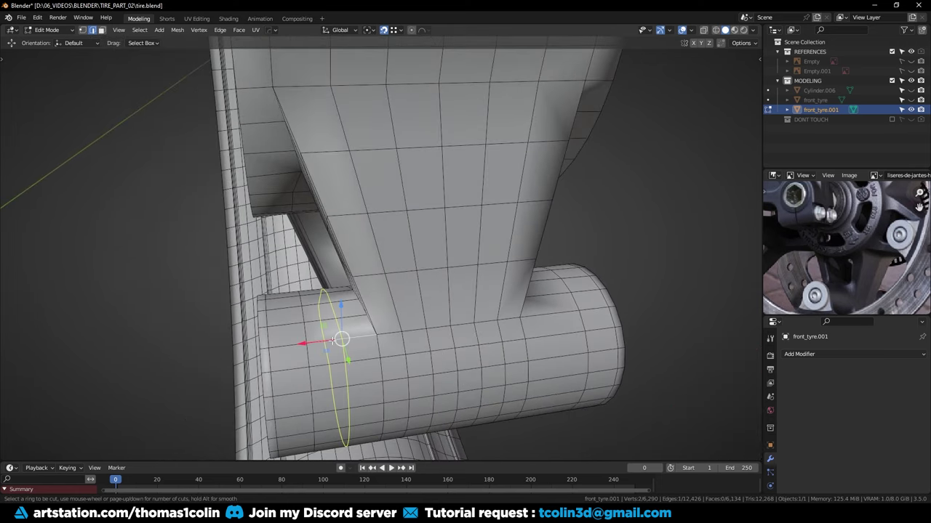
left_click(332, 340)
right_click(332, 341)
left_click(551, 313)
key("ctrl+r")
left_click(551, 313)
right_click(551, 313)
left_click(598, 258)
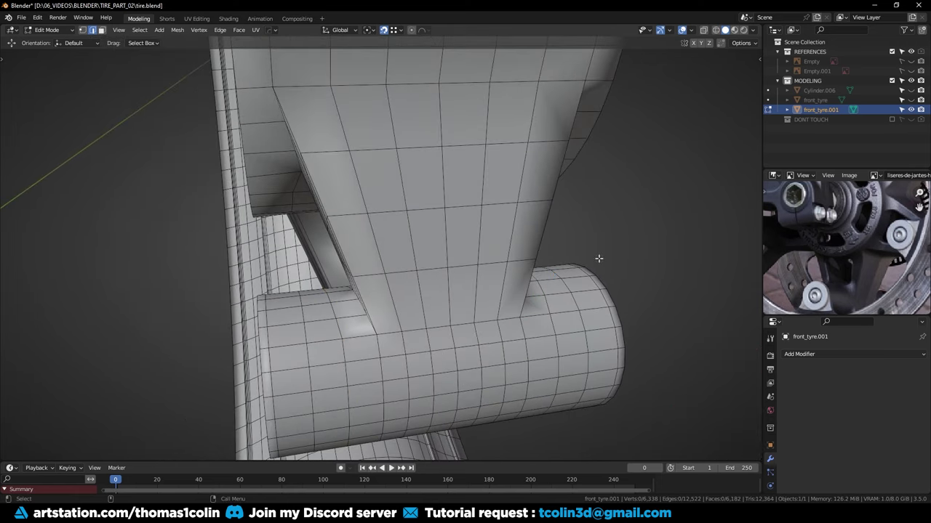
Add three evenly spaced loop cuts across the lower arm between the hub and the mounting tube
left_click_drag(599, 258, 375, 254, "alt")
middle_click_drag(374, 252, 307, 270)
key("ctrl+r")
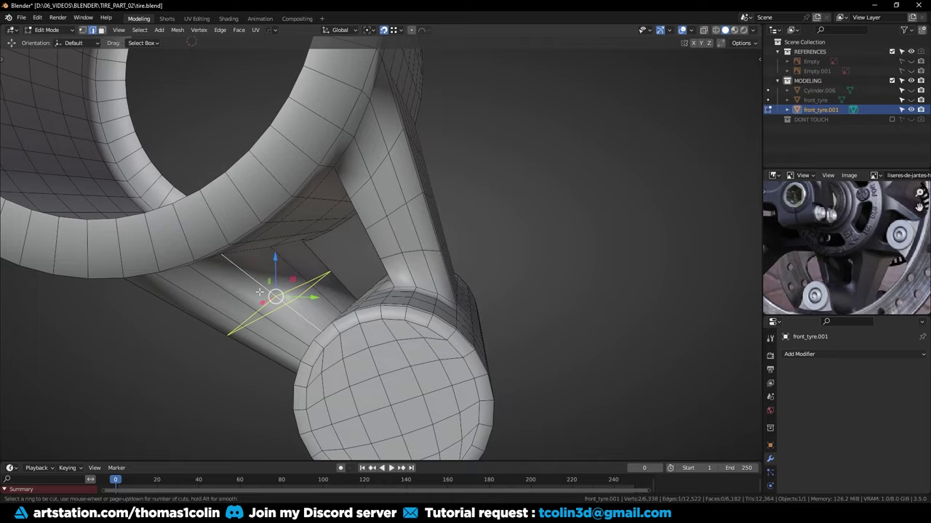
scroll(262, 294, "up", 2)
left_click(259, 293)
left_click(602, 156)
Select a centred patch of 18 faces on the underside of the mounting tube, facing the rim
scroll(458, 218, "down", 1)
middle_click_drag(457, 218, 405, 206)
left_click_drag(404, 206, 429, 188, "alt")
right_click_drag(429, 187, 399, 141, "alt")
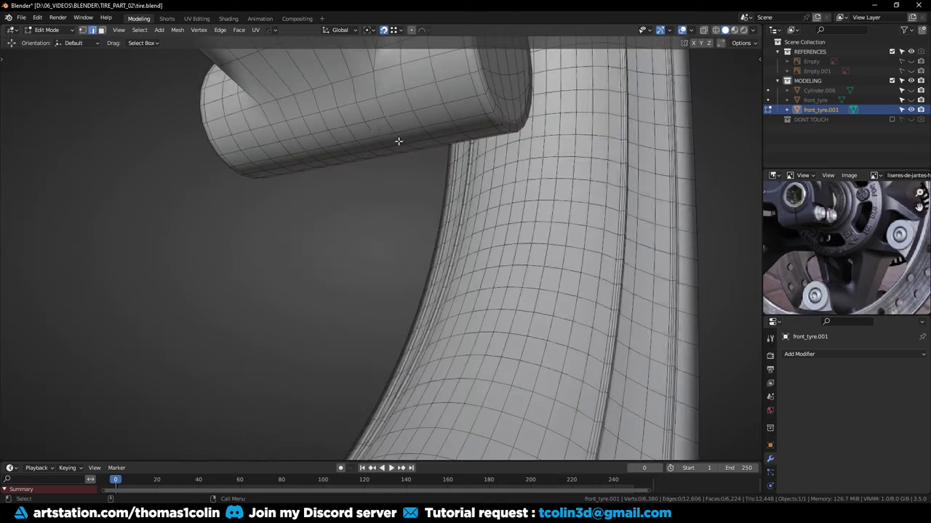
key("3")
left_click(366, 112)
left_click(282, 135, "ctrl")
left_click(379, 128, "ctrl")
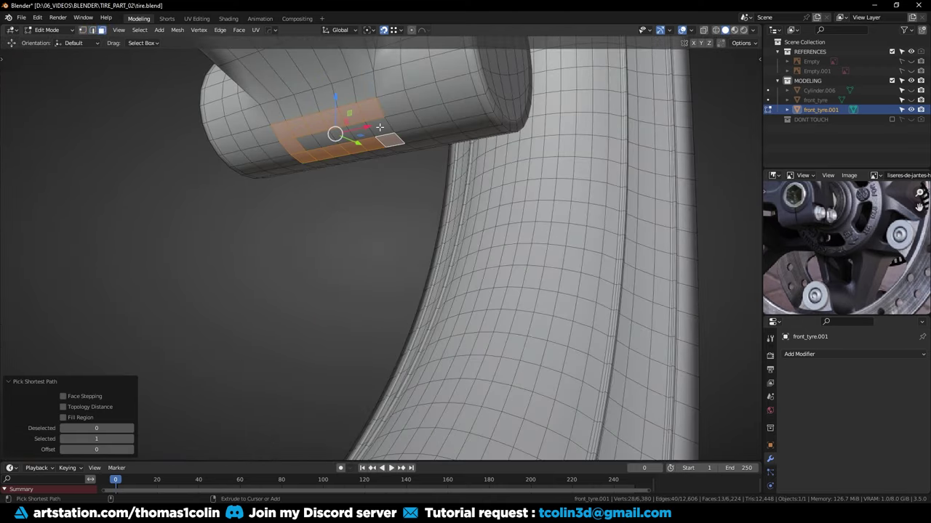
left_click(309, 146, "ctrl")
middle_click_drag(309, 146, 325, 222)
Unhide the wheel parts and also select the rim's inner faces where the reference spoke meets the rim
key("KP_3")
right_click_drag(290, 206, 390, 241, "alt")
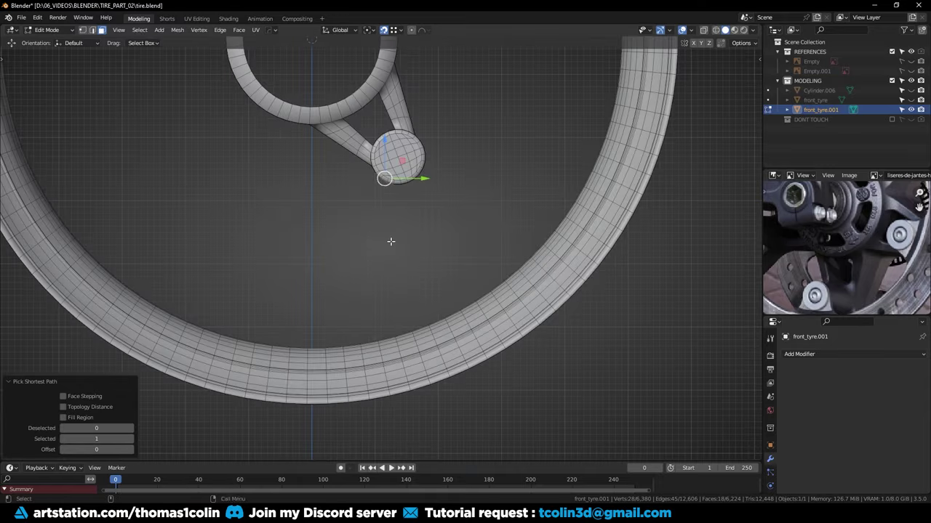
key("Tab")
key("alt+h")
middle_click_drag(405, 335, 409, 292, "alt")
right_click_drag(409, 293, 412, 302, "alt")
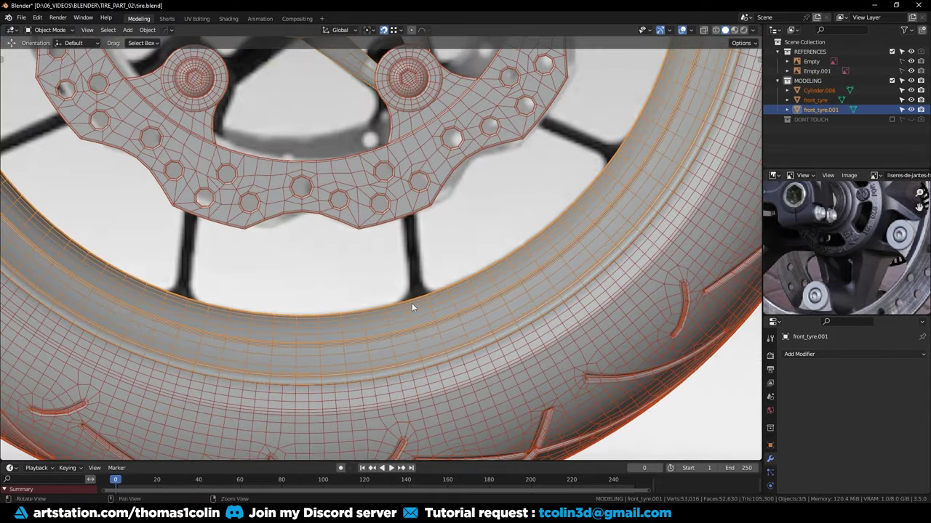
key("Tab")
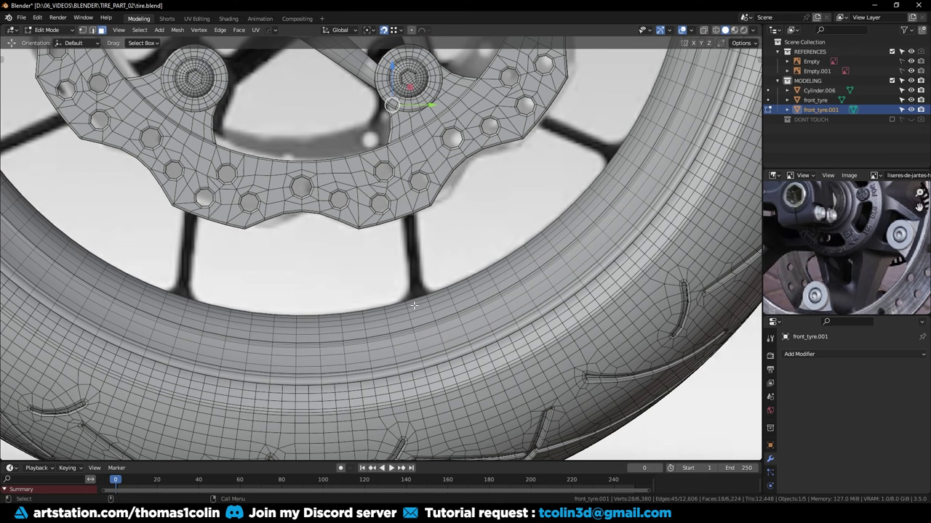
key("alt+z")
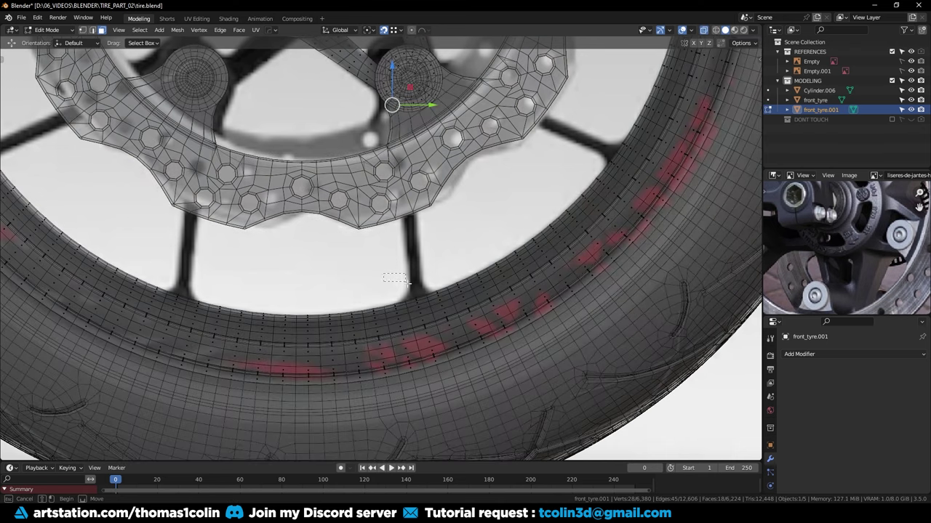
left_click_drag(442, 307, 442, 306)
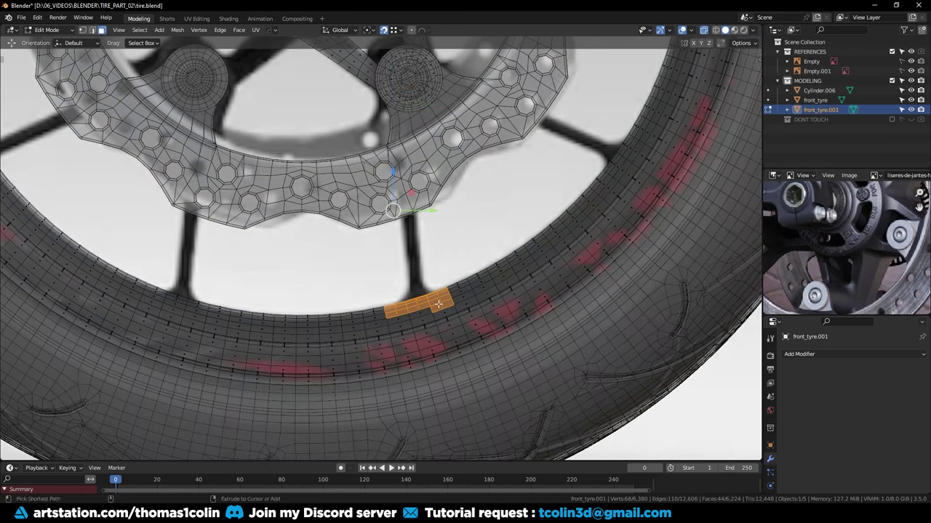
key("alt+z")
Trim the rim selection to its six middle columns and bridge it with the tube's faces to form a spoke
middle_click_drag(404, 261, 461, 341)
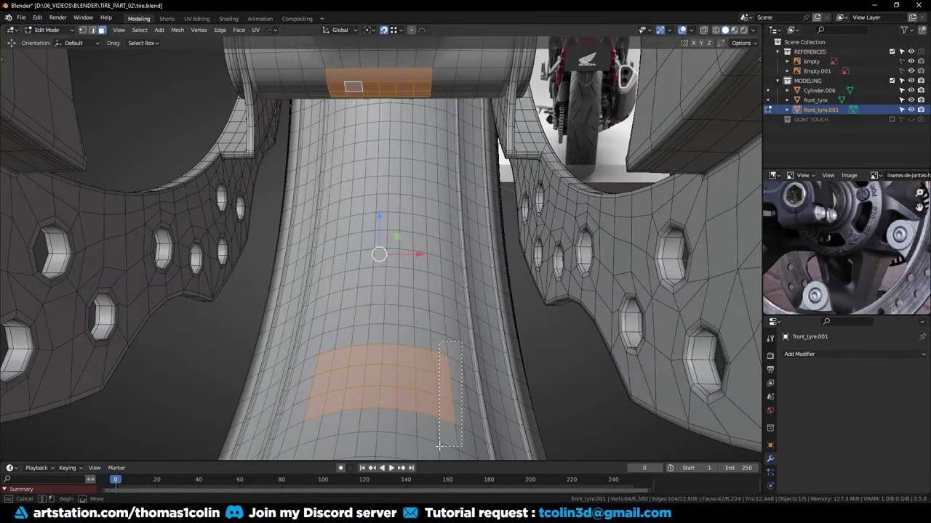
left_click_drag(439, 446, 439, 447, "ctrl")
left_click_drag(320, 430, 319, 430, "ctrl")
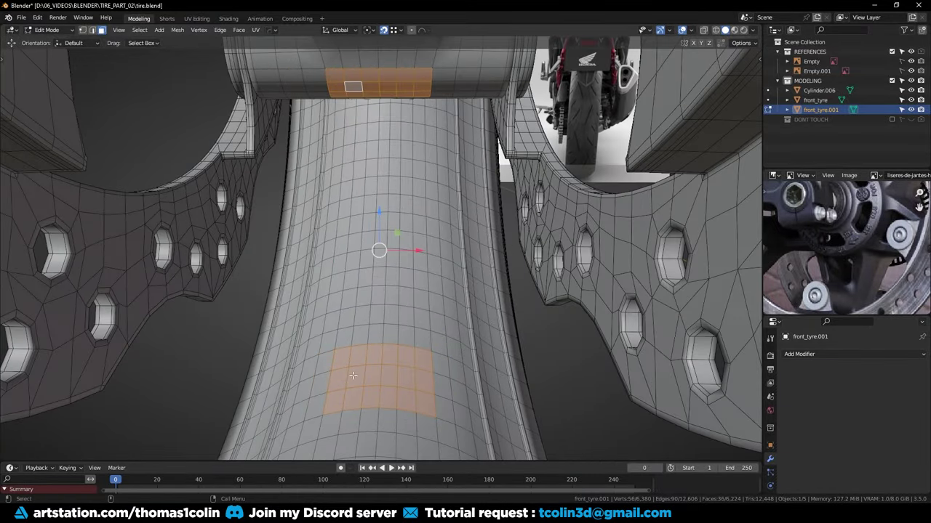
right_click(385, 329)
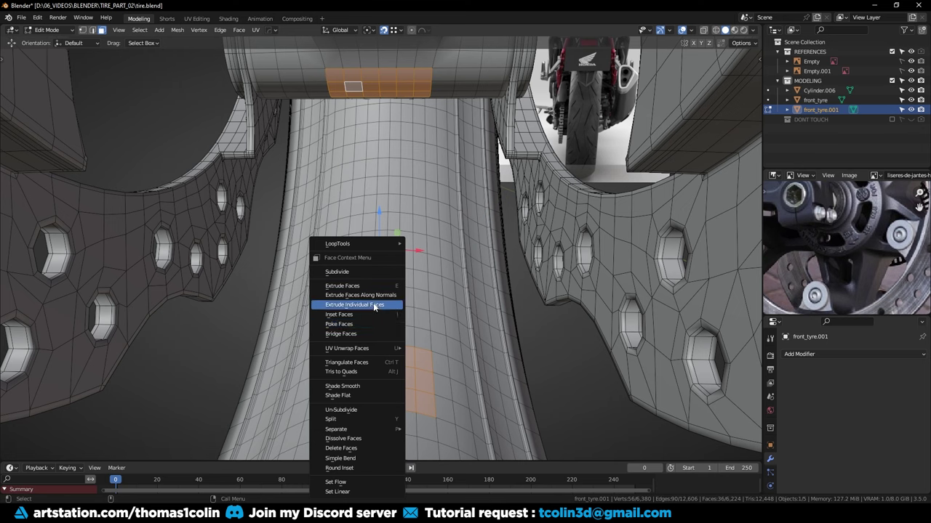
left_click(364, 333)
Add a loop cut around the new spoke and slide it down close to the rim
middle_click_drag(446, 338, 336, 286)
middle_click_drag(355, 355, 358, 345, "alt")
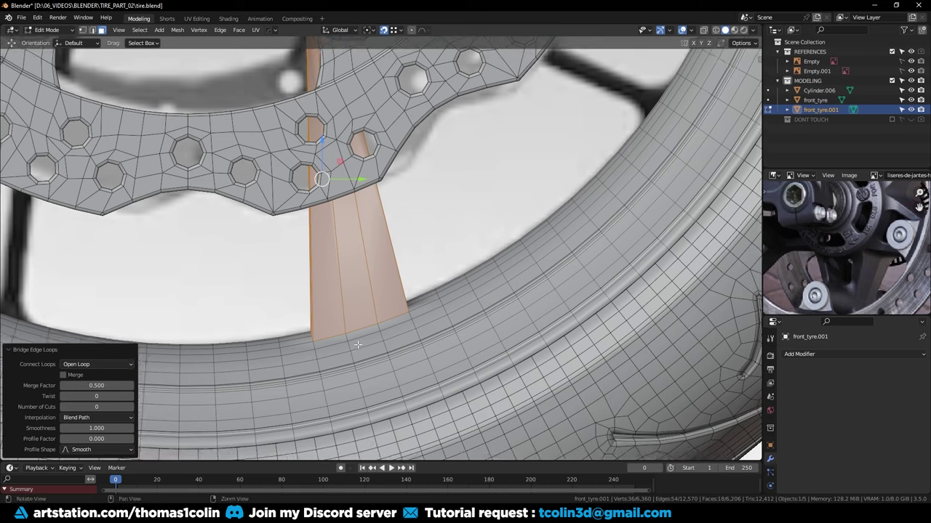
key("alt+z")
right_click_drag(358, 346, 356, 320, "alt")
key("2")
key("ctrl+r")
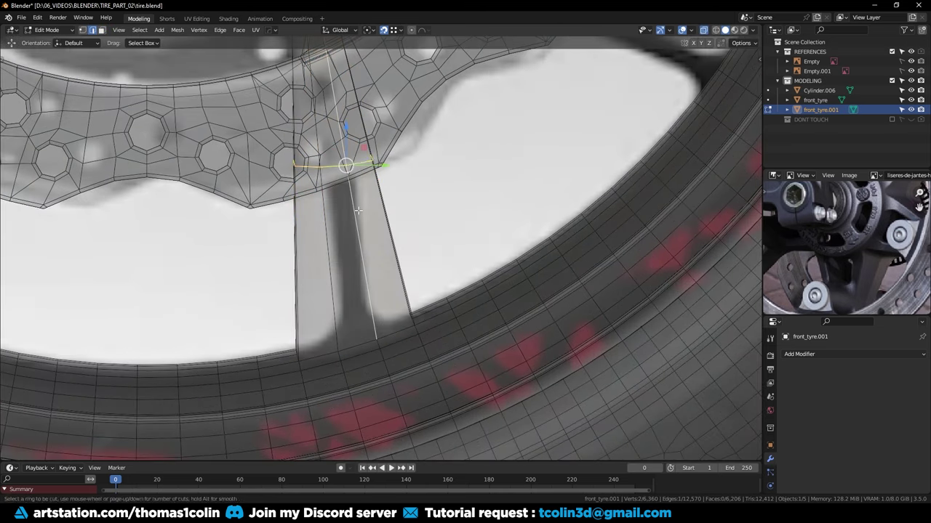
left_click(367, 247)
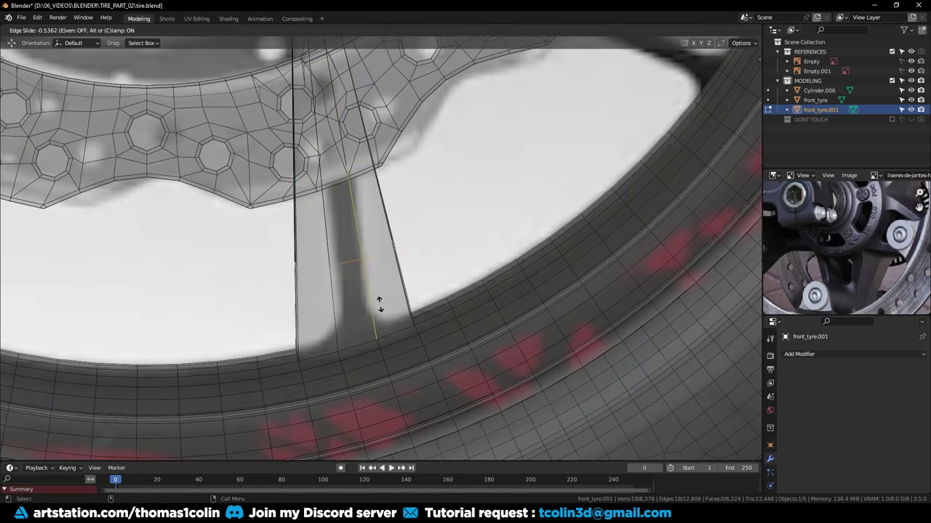
left_click(392, 361)
Scale the spoke's new edge loop by 0.189 along Y and 0.191 along Z, and create a transform orientation from it
key("s")
key("y")
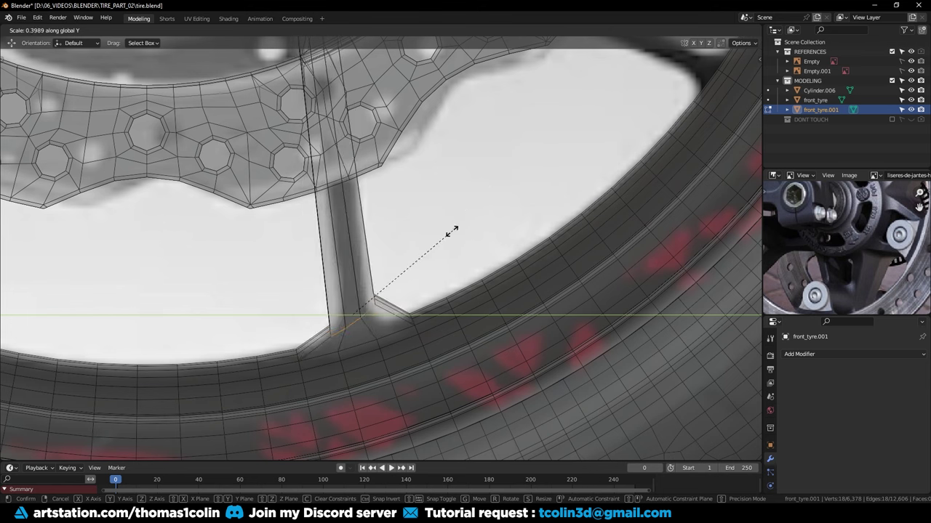
left_click(401, 278)
key("s")
key("z")
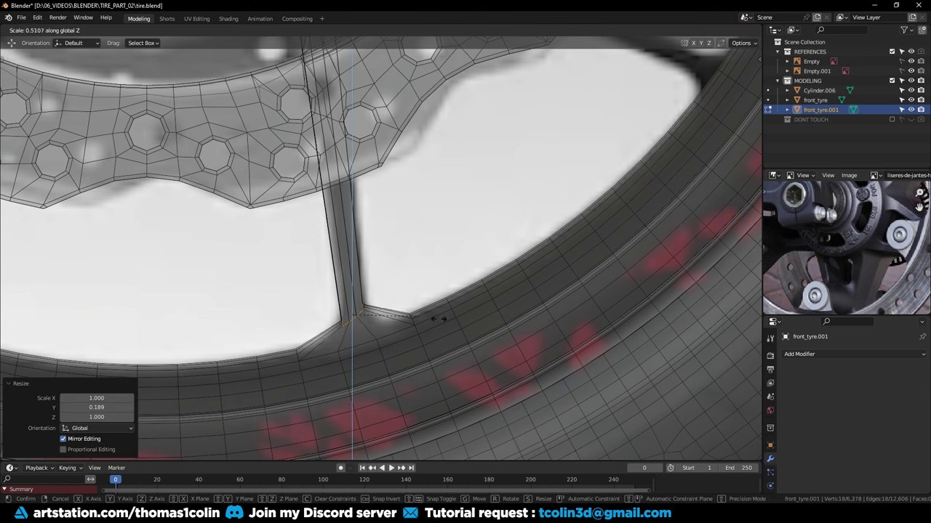
left_click(384, 318)
left_click(346, 31)
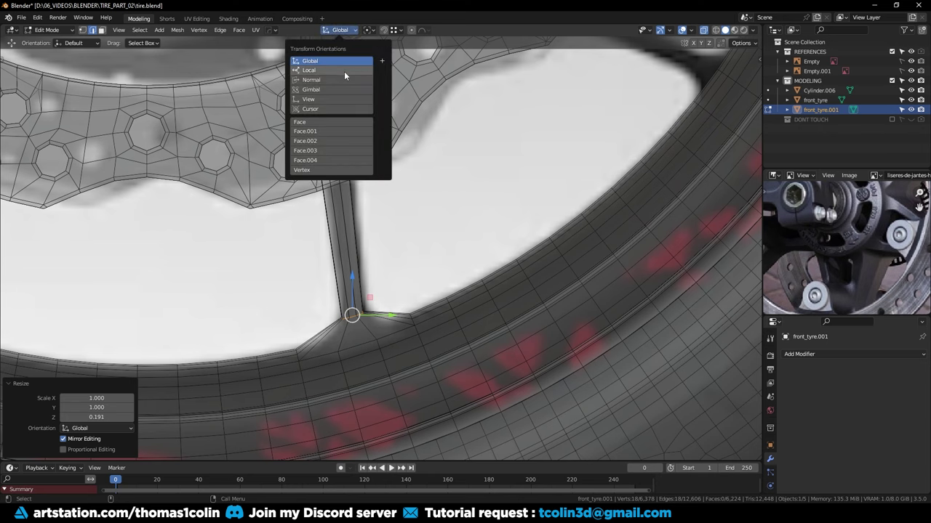
left_click(381, 60)
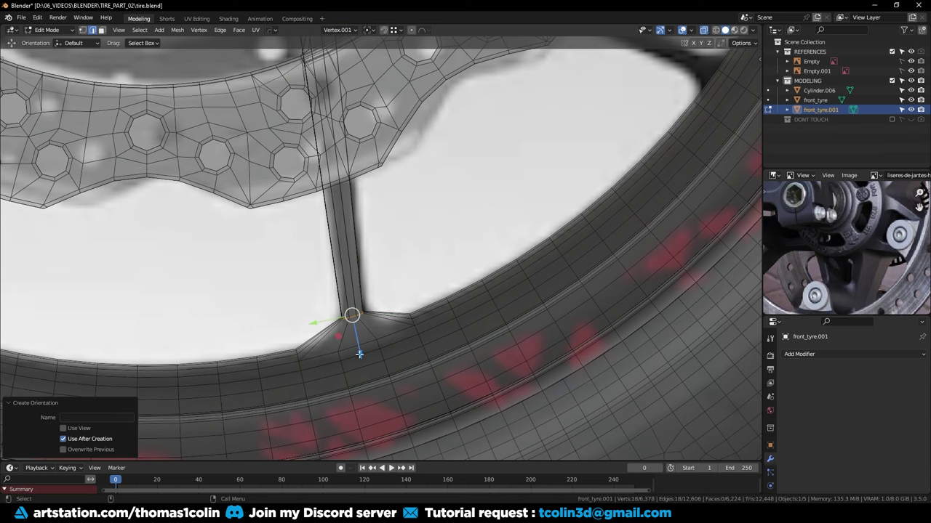
Move the spoke's edge loop slightly toward the rim along the custom orientation's Z axis
left_click_drag(359, 354, 368, 363)
scroll(348, 266, "down", 2)
middle_click_drag(368, 168, 388, 275, "shift")
left_click(401, 258)
middle_click_drag(343, 214, 364, 221)
Hide the brake disc and resume editing the rim and spoke mesh without X-ray
key("alt+z")
key("Tab")
left_click(363, 221)
key("h")
left_click(363, 221)
key("Tab")
Add six evenly spaced loop cuts along the first spoke between the mounting tube and the rim
key("ctrl+r")
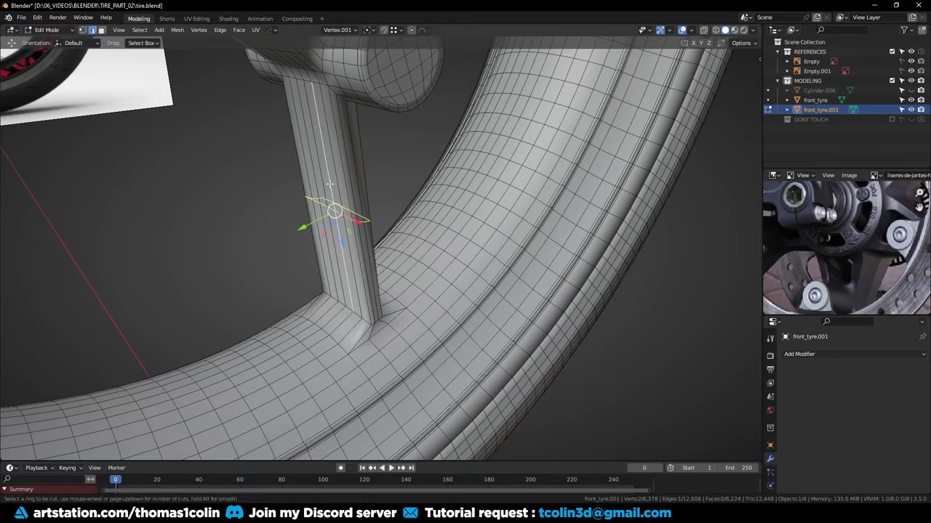
scroll(330, 185, "up", 4)
scroll(330, 185, "up", 1)
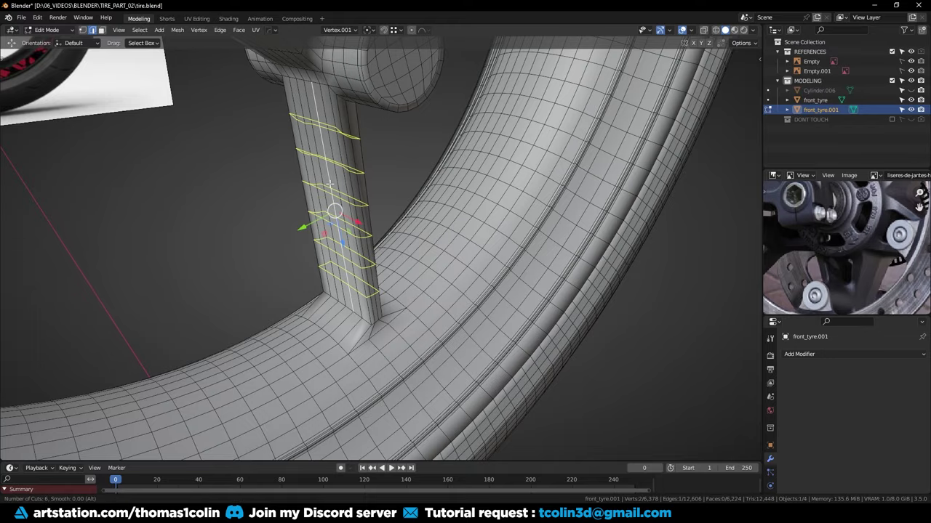
left_click(330, 184)
right_click(330, 186)
middle_click_drag(331, 186, 383, 214)
Try a level 1 subdivision on the wheel mesh to check the first spoke's smoothing
key("Tab")
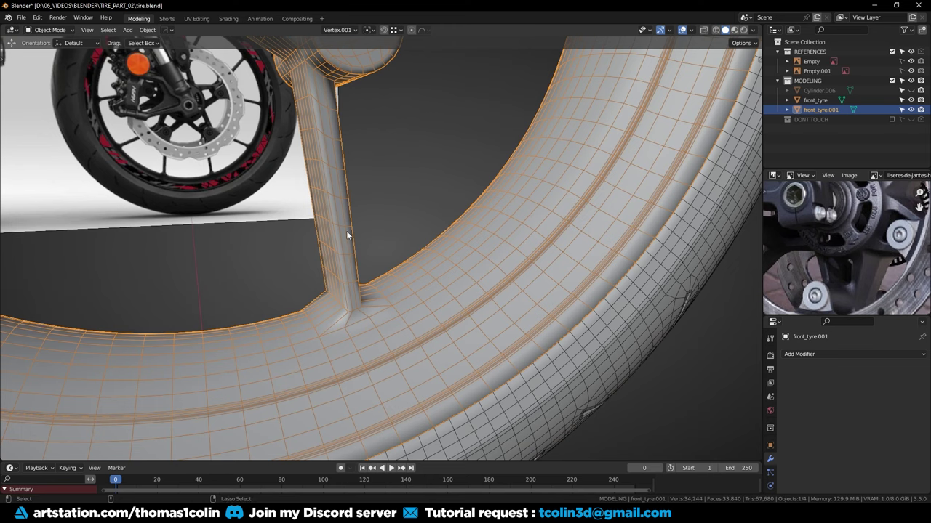
key("ctrl+1")
key("Tab")
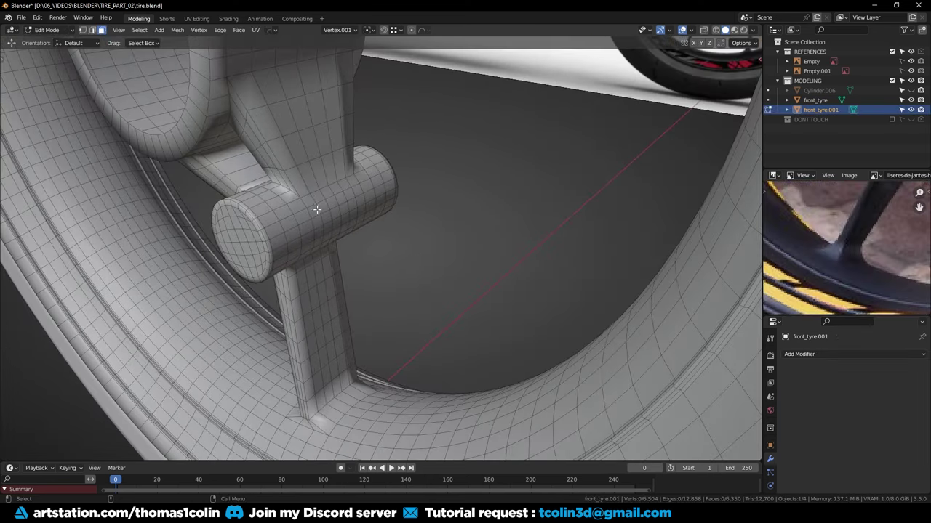
Select the mounting tube's faces facing the second reference spoke and the rim's inner faces where that spoke meets the rim
left_click(354, 192, "ctrl")
left_click(318, 232, "ctrl")
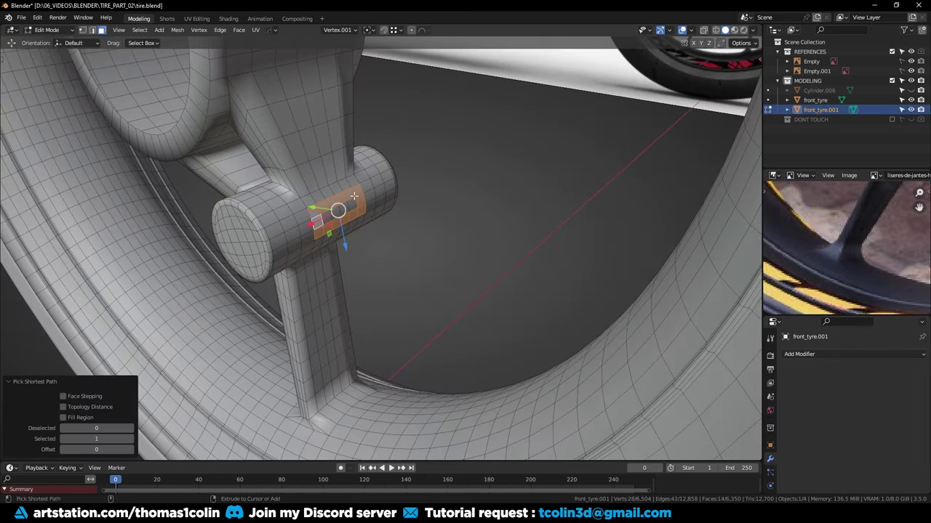
middle_click_drag(351, 207, 338, 254)
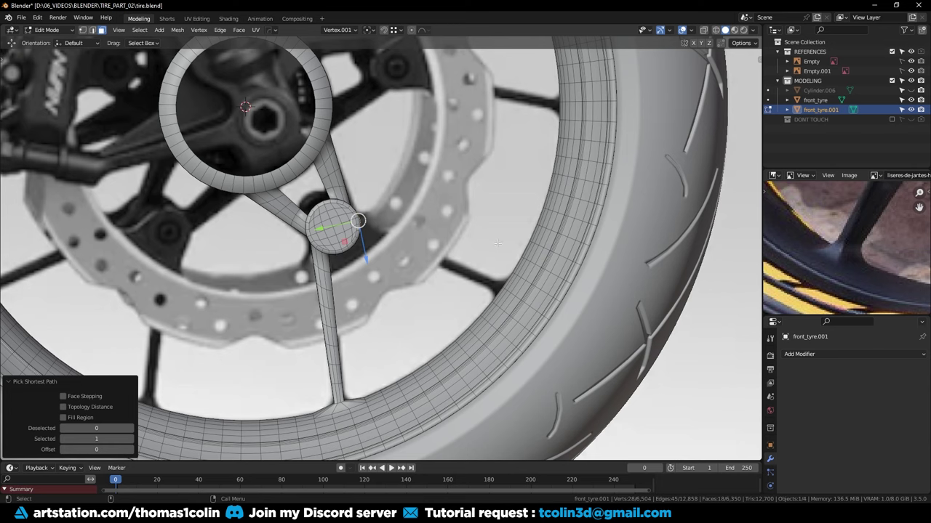
key("alt+z")
scroll(511, 293, "up", 3)
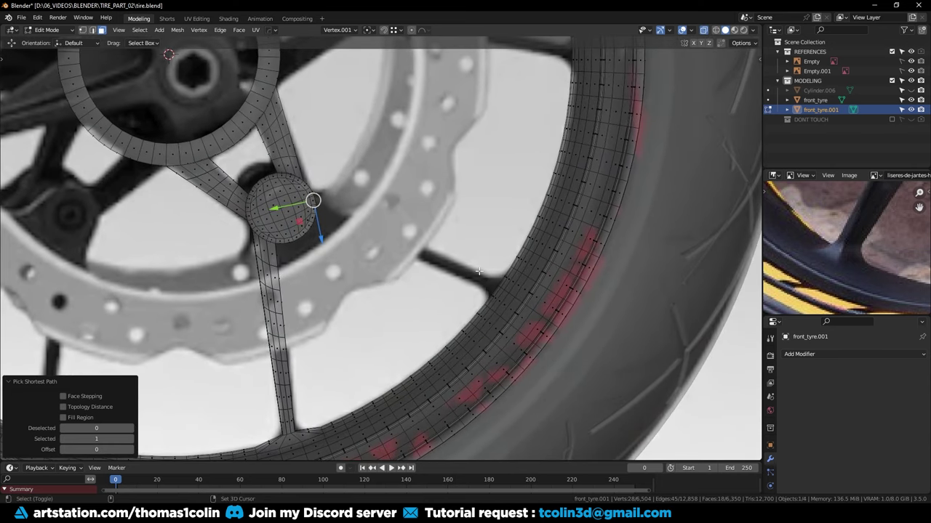
left_click_drag(471, 268, 512, 305)
left_click_drag(465, 296, 491, 321)
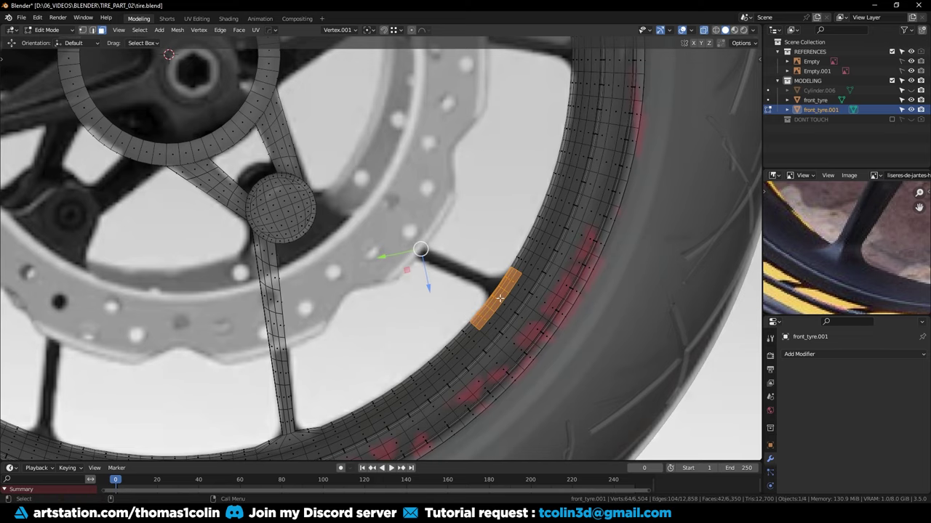
Trim the rim selection to its six middle columns and bridge it with the tube's faces to form the second spoke
key("KP_Decimal")
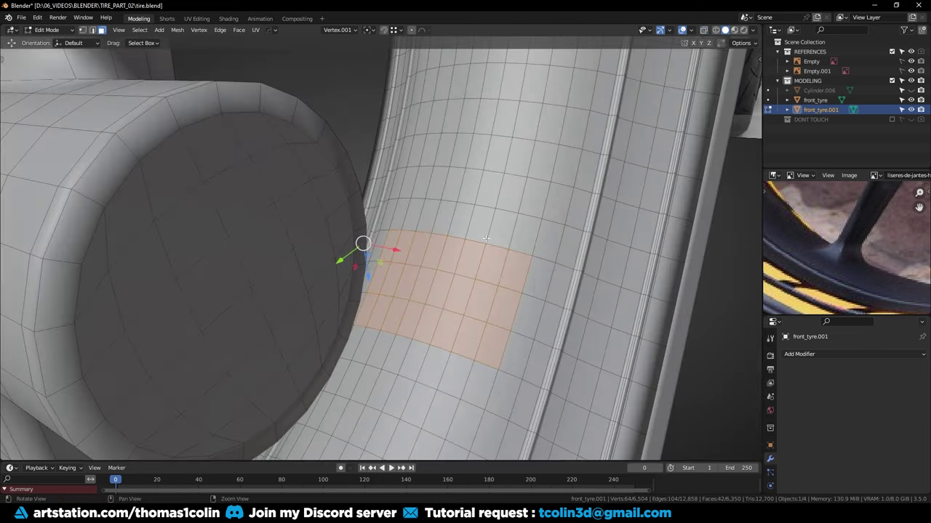
middle_click_drag(485, 239, 480, 317)
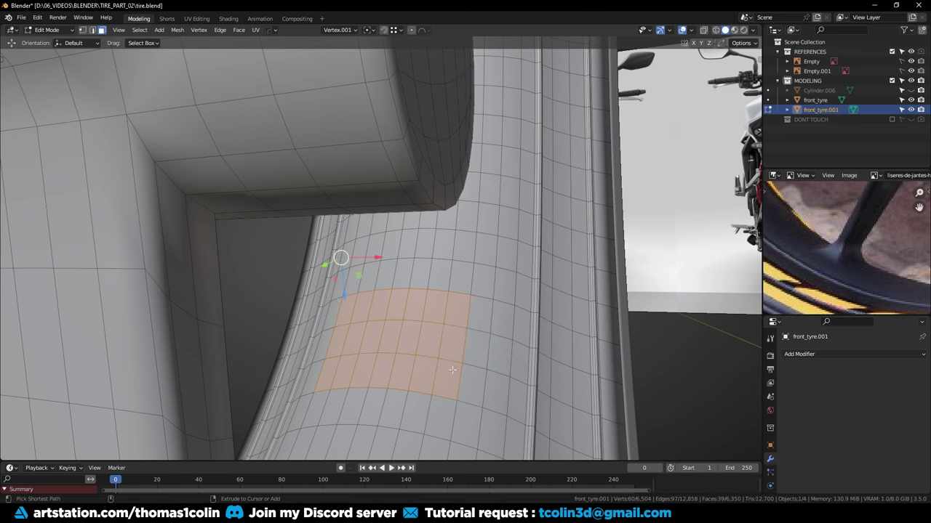
left_click(313, 354, "ctrl")
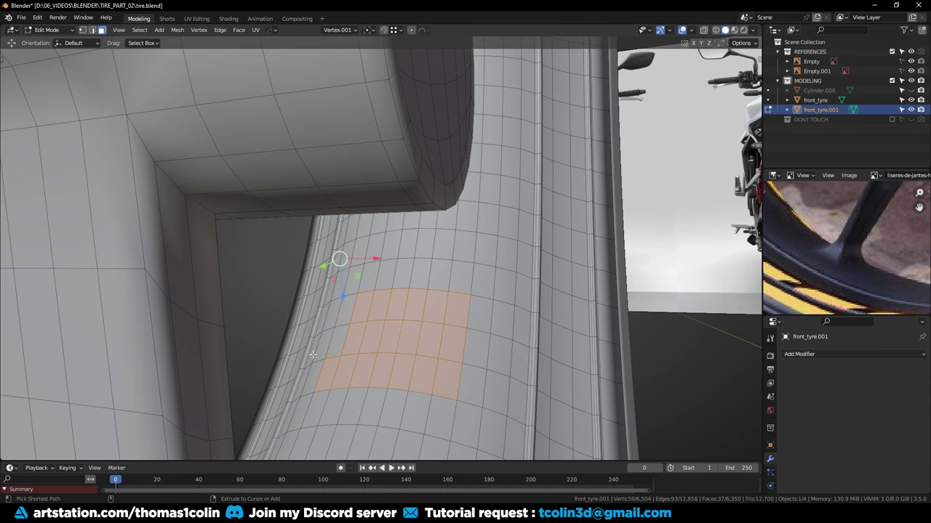
right_click(456, 300)
left_click(438, 332)
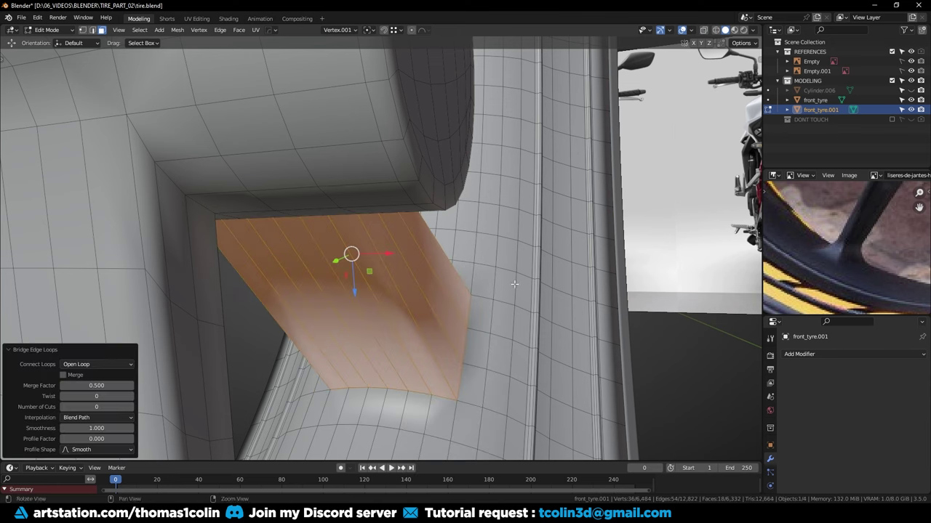
Add one loop cut around the second spoke and slide it close to the rim, at factor -0.891
left_click_drag(515, 285, 409, 283, "alt")
key("F2")
right_click_drag(501, 266, 471, 280, "alt")
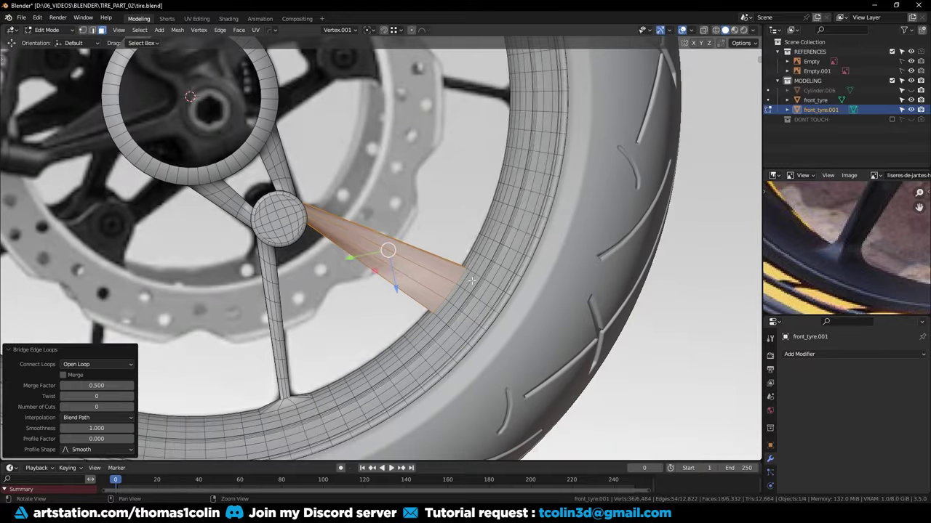
key("ctrl+r")
left_click(415, 255)
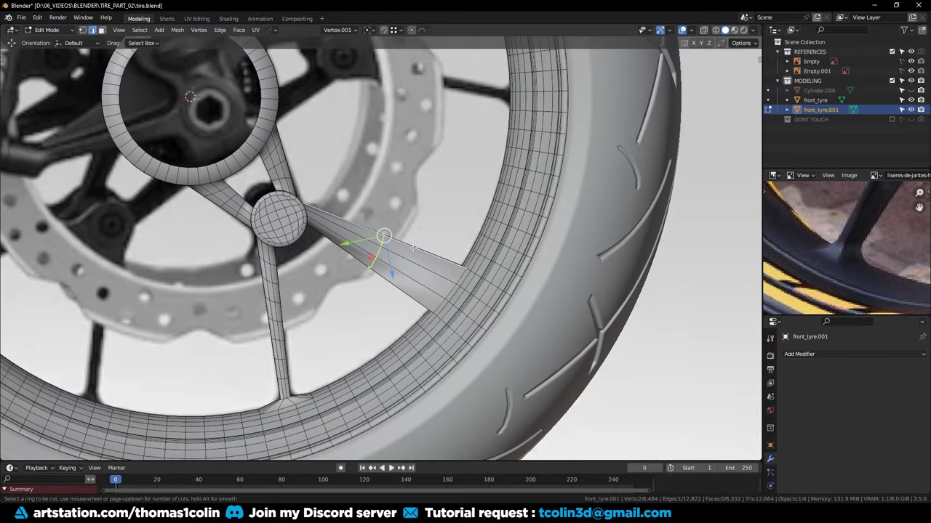
left_click(486, 279)
key("alt+z")
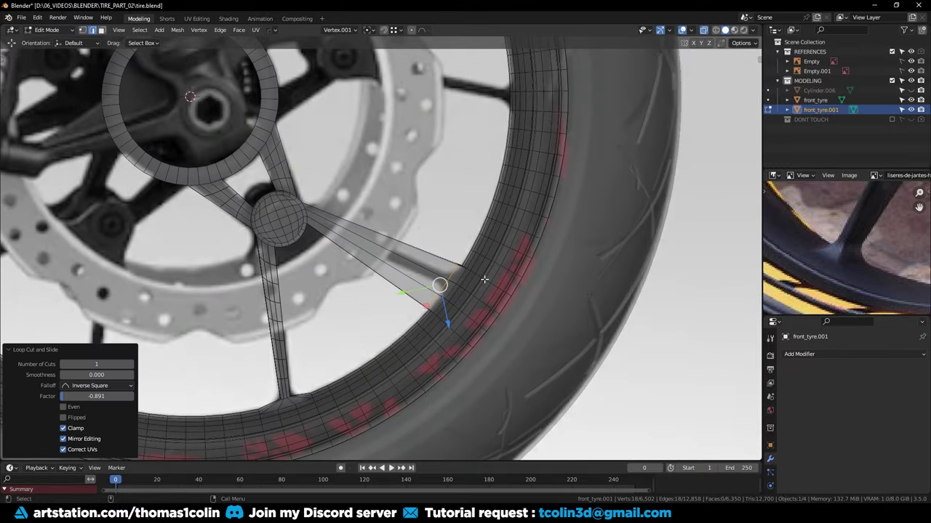
Scale the second spoke's new edge loop by 0.203 along global Y and Z, leaving X locked
middle_click_drag(478, 276, 437, 261, "alt")
right_click_drag(488, 270, 588, 76, "alt")
key("s")
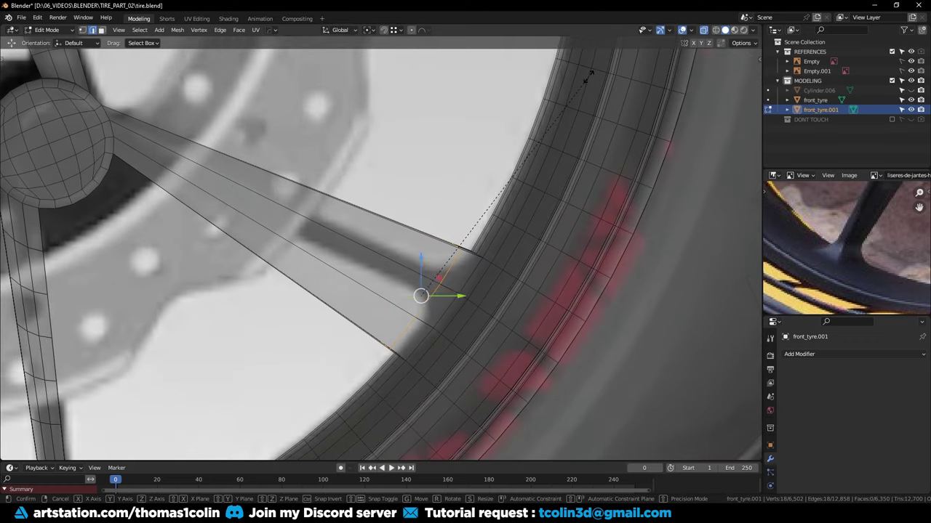
key("shift+x")
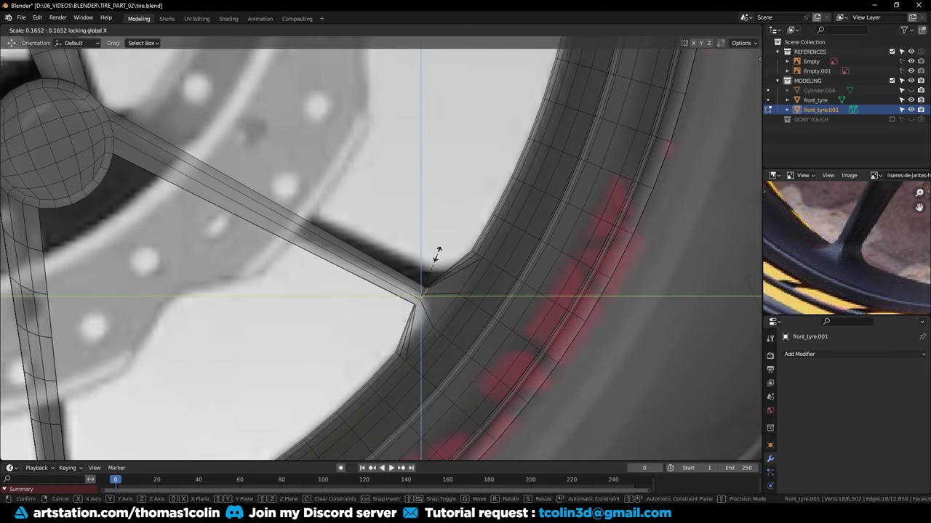
left_click(451, 246)
middle_click_drag(398, 268, 434, 259)
scroll(430, 259, "up", 3)
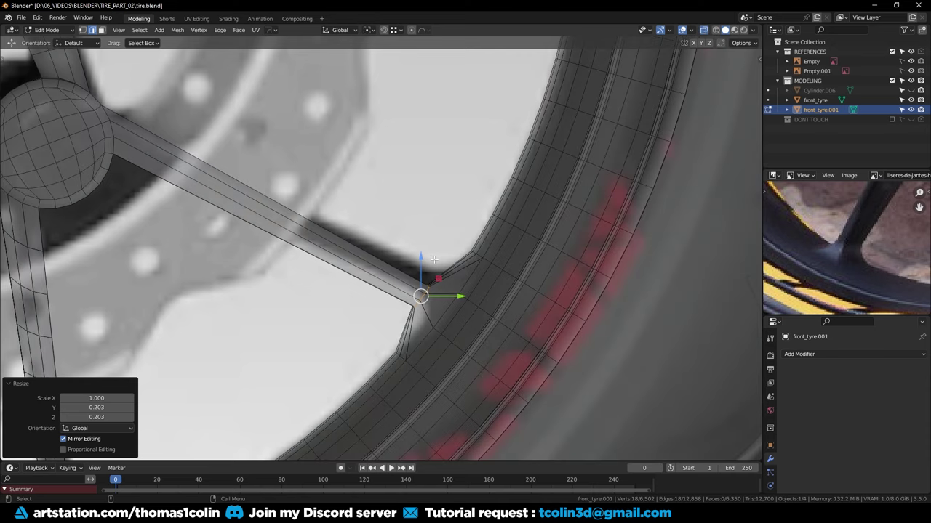
Move the loop about 0.010 m in Y and 0.005 m in Z, then enlarge it about 1.21 times with X locked
key("g")
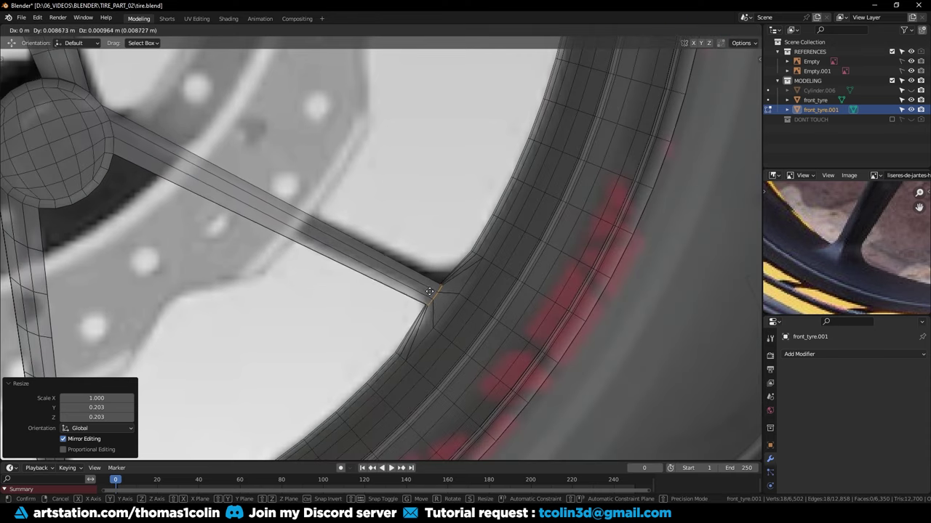
left_click(431, 288)
key("s")
key("shift+x")
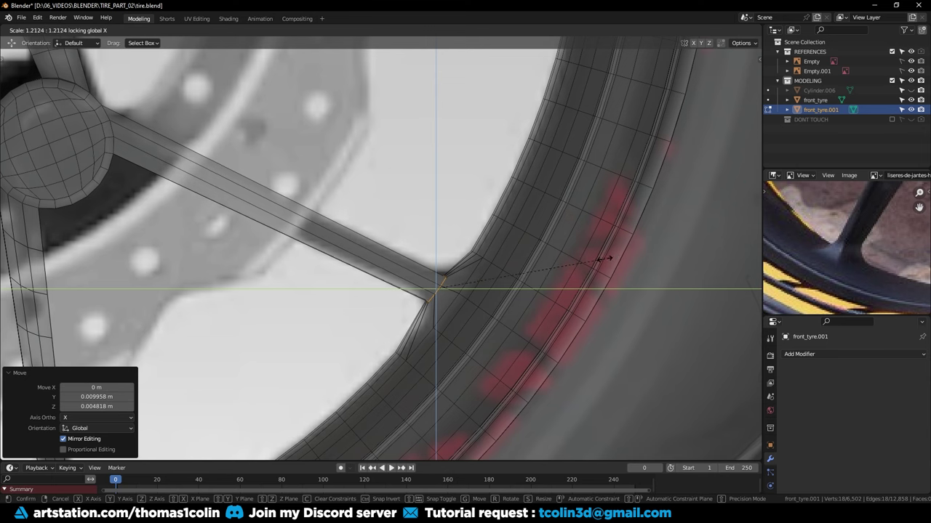
left_click(603, 258)
Add six evenly spaced loop cuts along the second spoke between the mounting tube and the rim
key("ctrl+r")
scroll(275, 202, "up", 2)
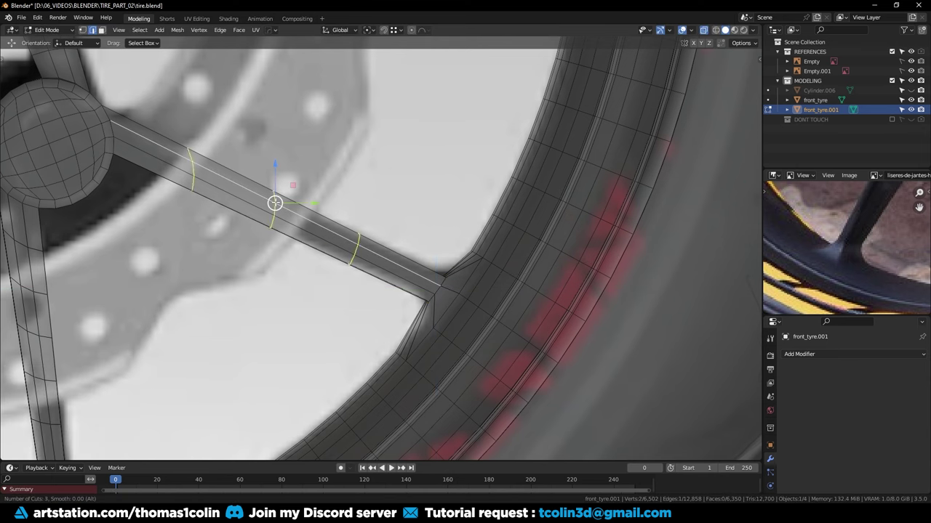
left_click(275, 203)
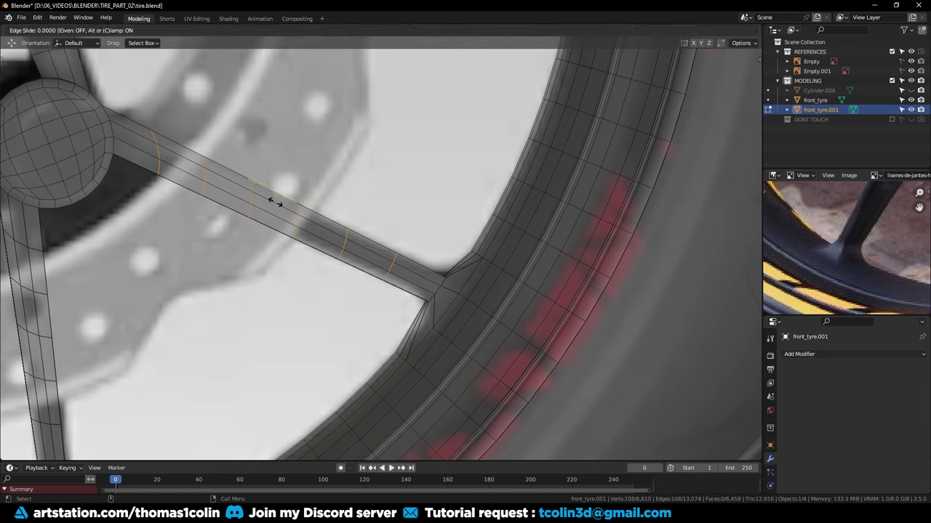
right_click(274, 202)
scroll(275, 202, "down", 5)
middle_click_drag(369, 225, 425, 225, "shift")
Apply a level 2 subdivision to the wheel mesh and compare the smoothed spokes with the reference photo
key("Tab")
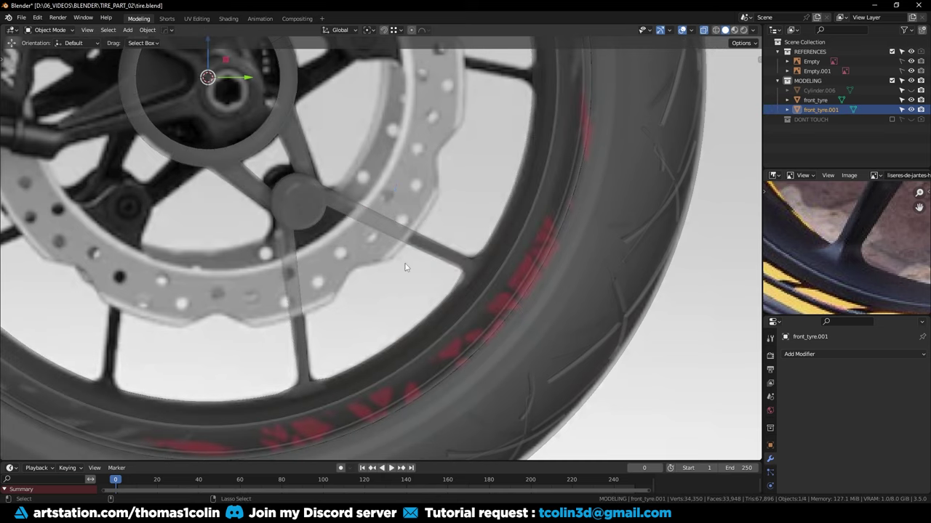
key("ctrl+2")
key("alt+z")
middle_click_drag(464, 263, 420, 226)
scroll(853, 211, "down", 4)
middle_click_drag(853, 204, 824, 282)
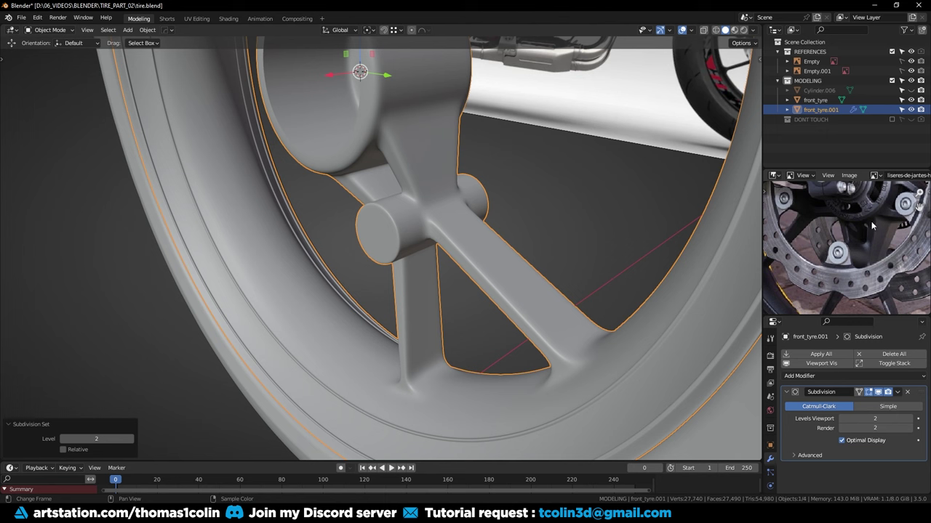
middle_click_drag(871, 225, 846, 246)
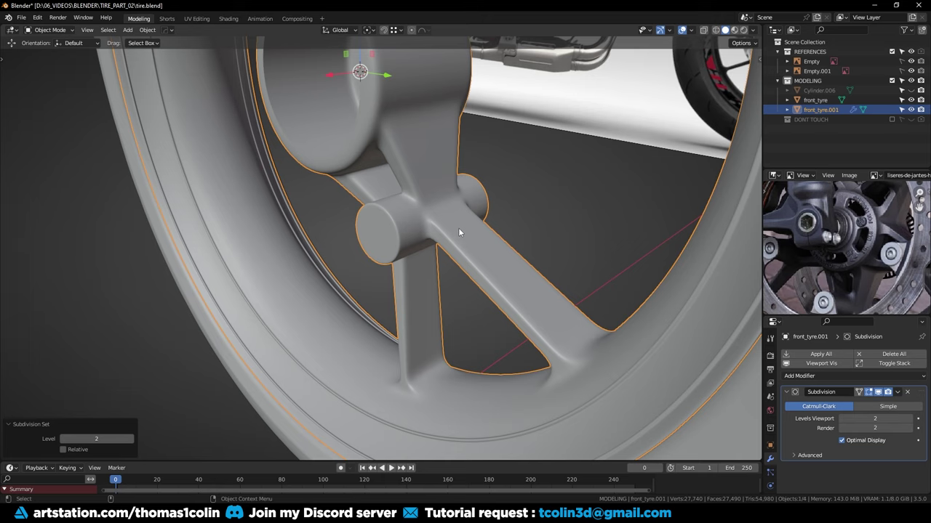
Return to mesh editing in the side view and remove the Subdivision modifier from the wheel
key("KP_3")
scroll(412, 211, "down", 2)
middle_click_drag(413, 211, 405, 240, "shift")
scroll(413, 268, "up", 1)
key("Tab")
scroll(387, 199, "up", 3)
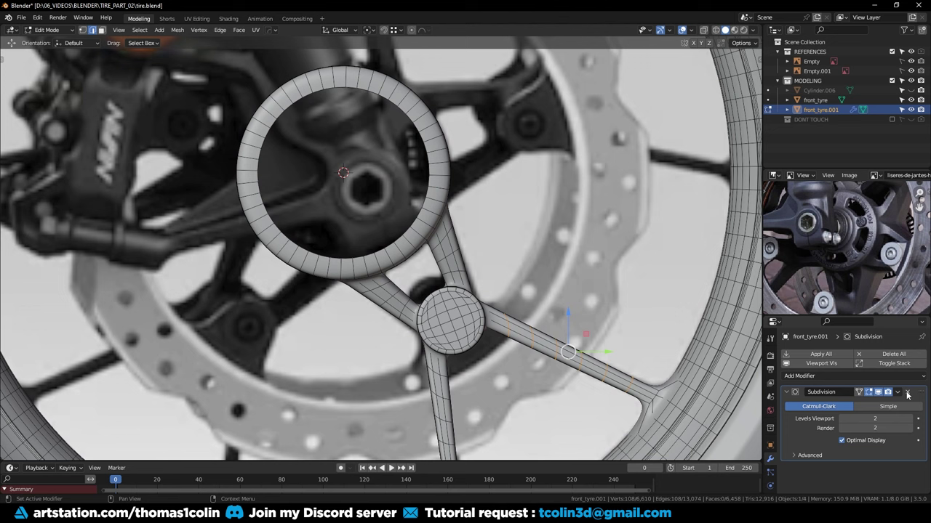
left_click(906, 392)
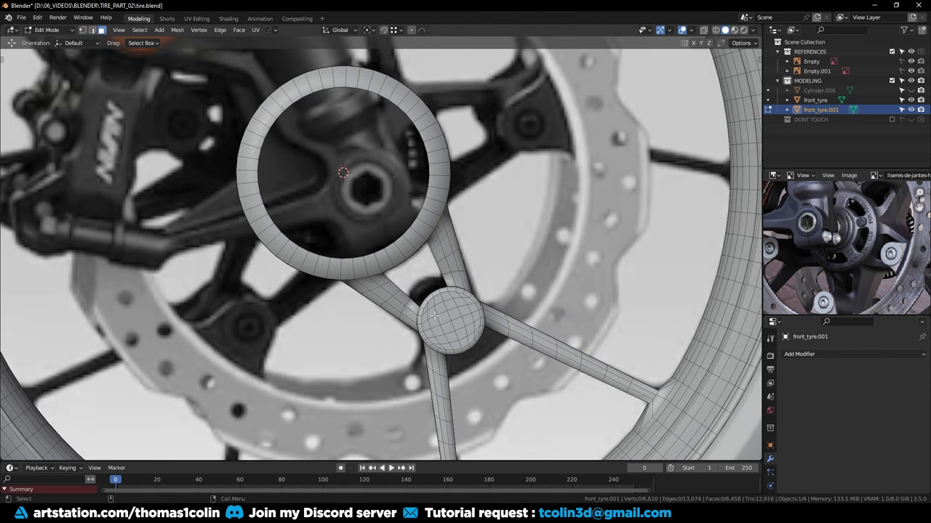
Delete the hub cylinder's faces outside the section that carries the two arms
key("1")
left_click_drag(186, 95, 343, 296)
left_click_drag(249, 63, 489, 199)
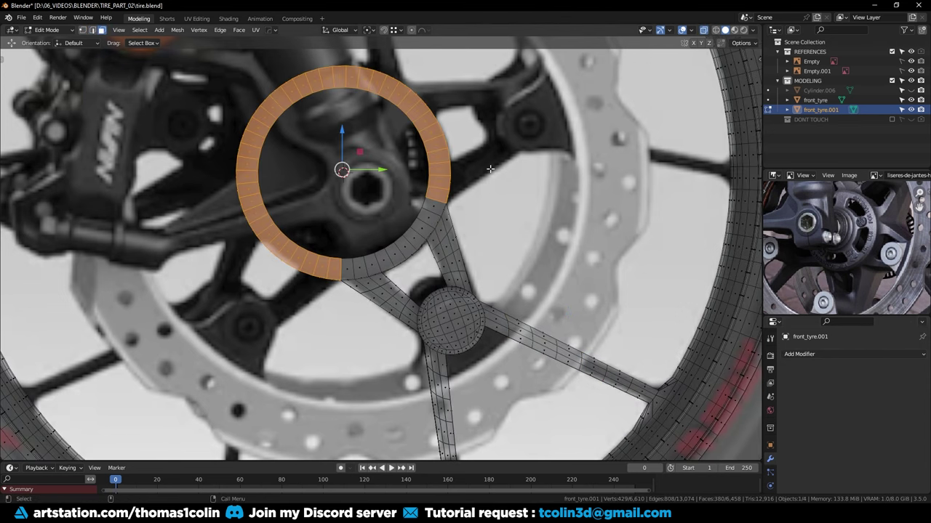
key("x")
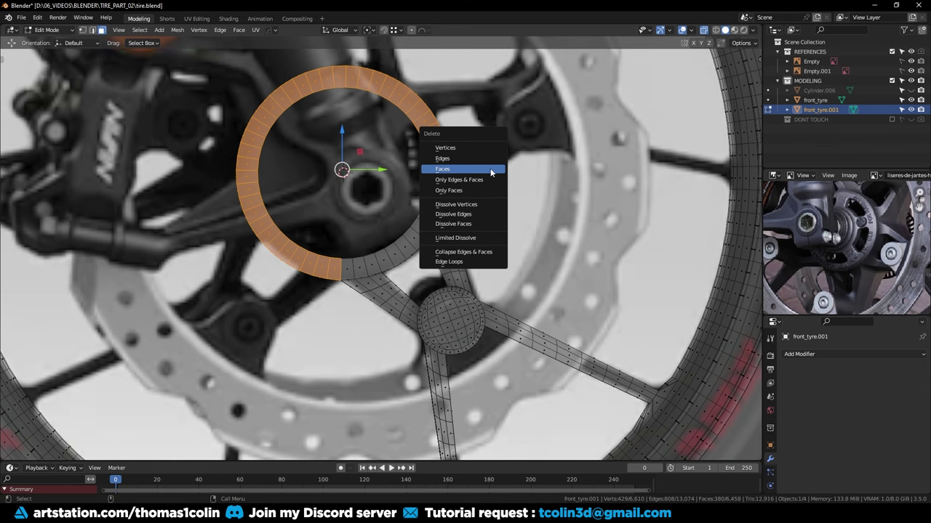
left_click(491, 171)
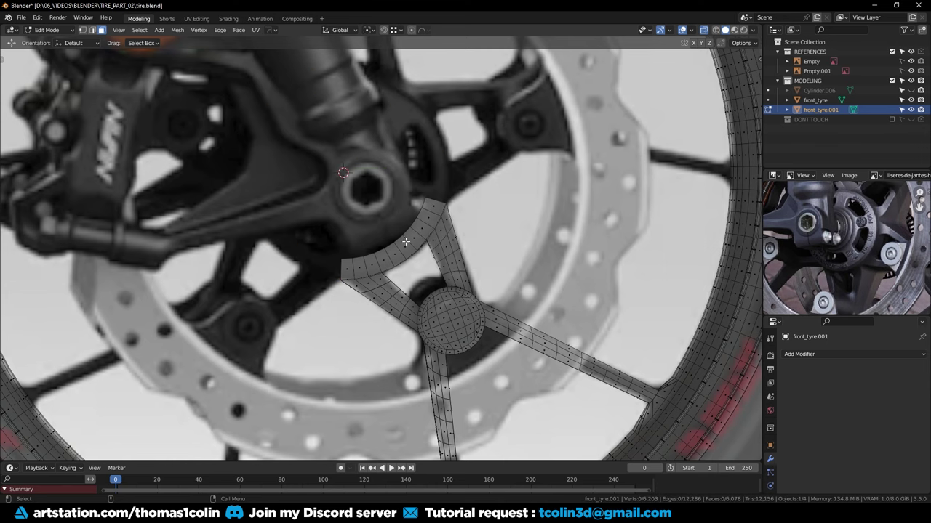
Select the hub-arm-tube section with both spokes and grow the selection onto the adjoining rim faces
right_click_drag(402, 173, 415, 236, "alt")
middle_click_drag(453, 445, 431, 334, "alt")
right_click_drag(430, 334, 407, 310, "alt")
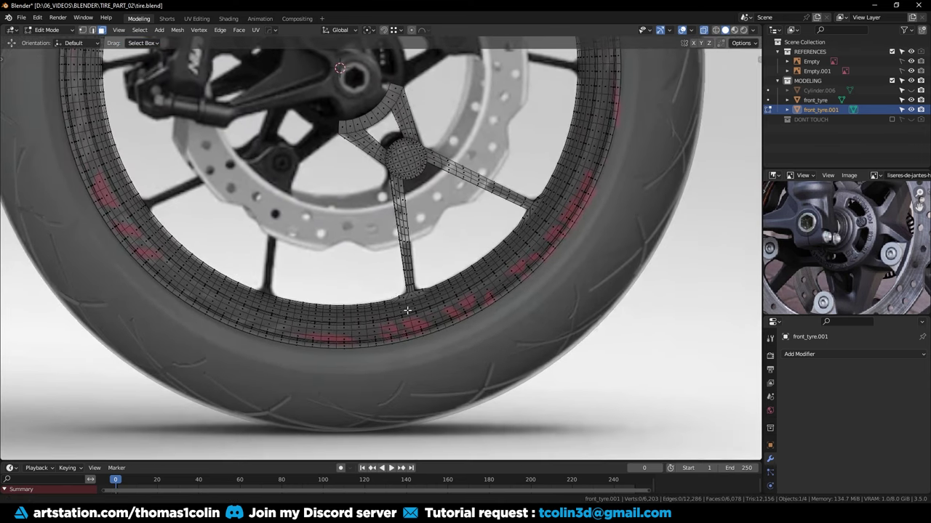
middle_click_drag(461, 286, 435, 283, "alt")
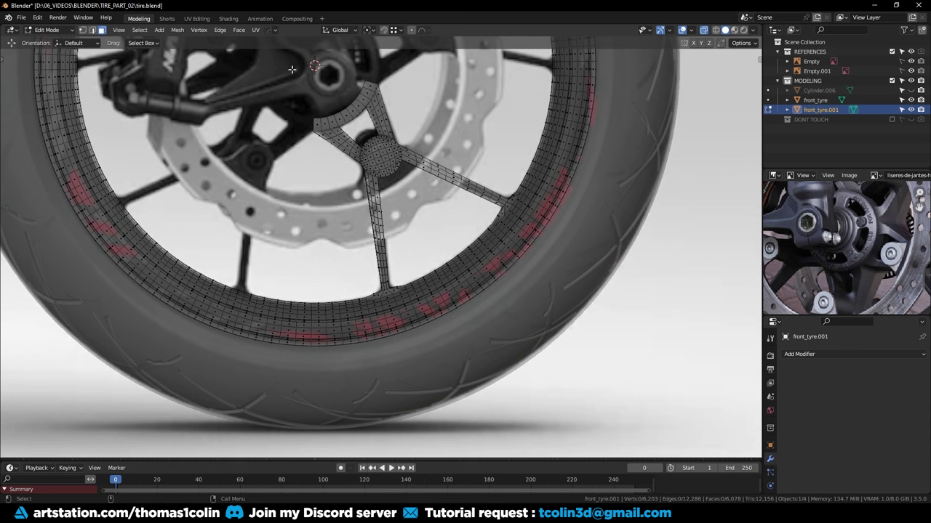
left_click(332, 123, "alt")
key("ctrl+KP_Add")
key("ctrl+KP_Add")
key("ctrl+KP_Add")
key("ctrl+KP_Add")
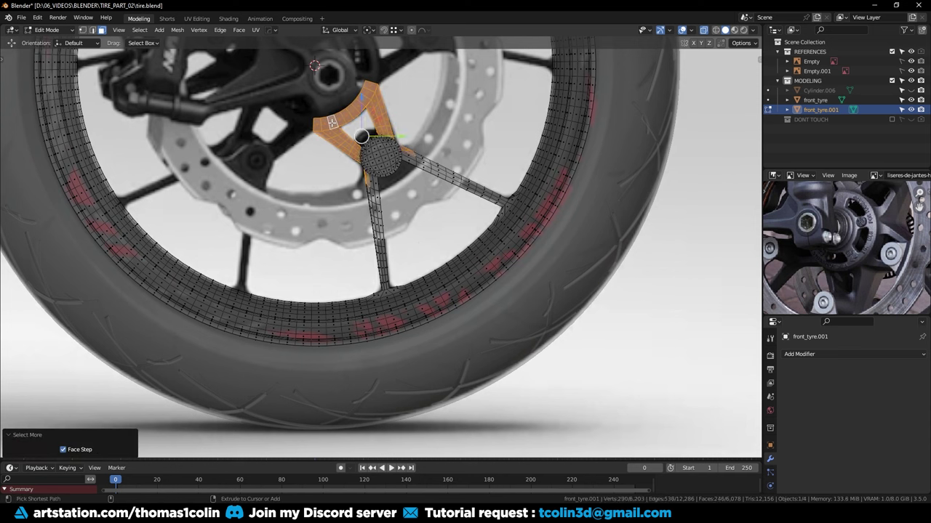
key("ctrl+KP_Add")
key("ctrl+KP_Add")
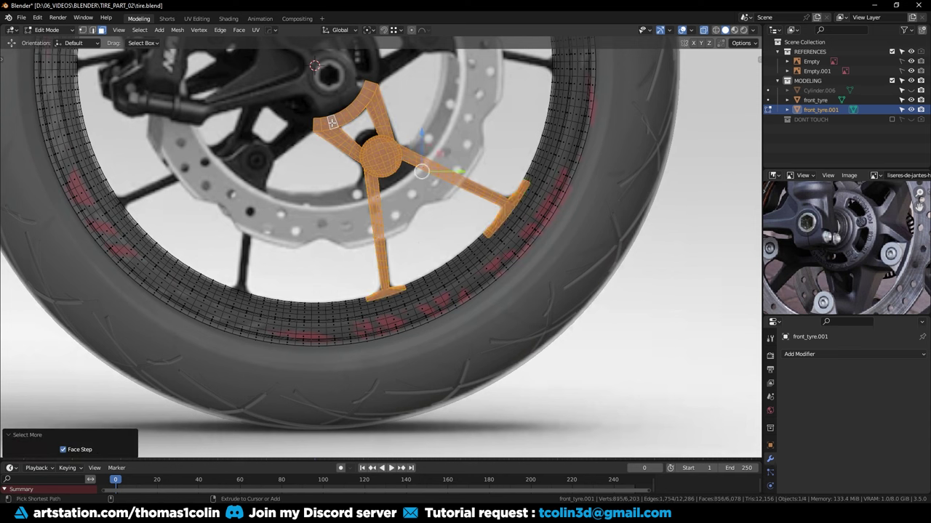
key("ctrl+KP_Add")
key("ctrl+KP_Add")
key("ctrl+KP_Add")
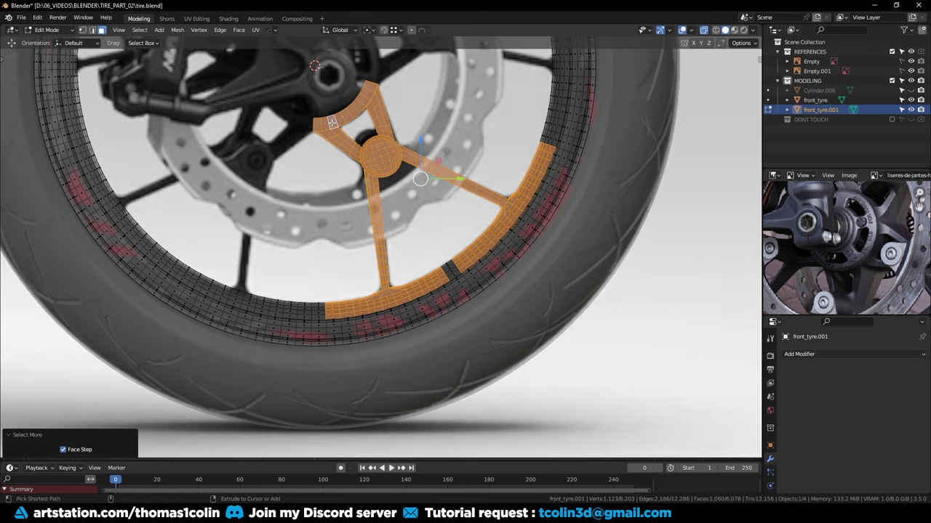
key("ctrl+KP_Add")
Add the full rim width beside the two spokes to the selection and delete all other wheel faces
left_click_drag(314, 313, 432, 354, "shift")
left_click_drag(370, 273, 494, 321, "shift")
left_click_drag(443, 219, 573, 299, "shift")
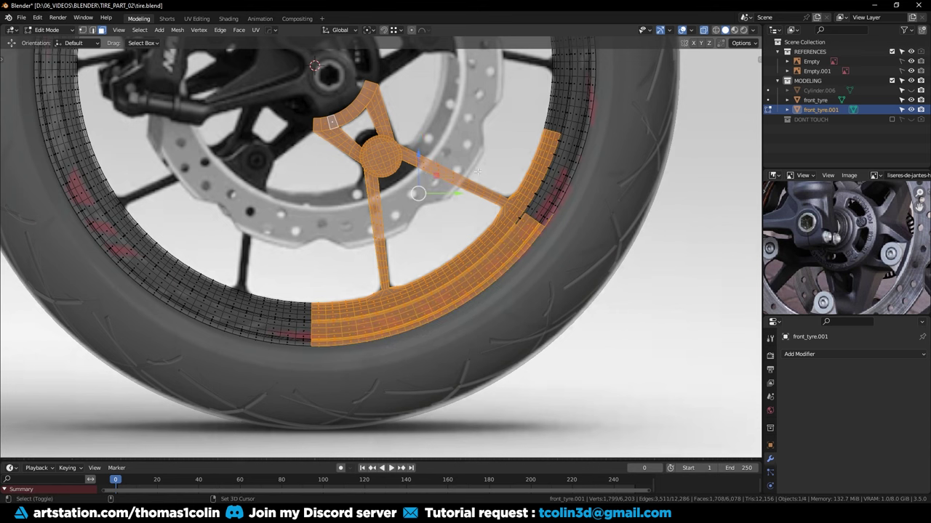
left_click_drag(478, 173, 588, 244, "shift")
left_click_drag(541, 150, 586, 201, "shift")
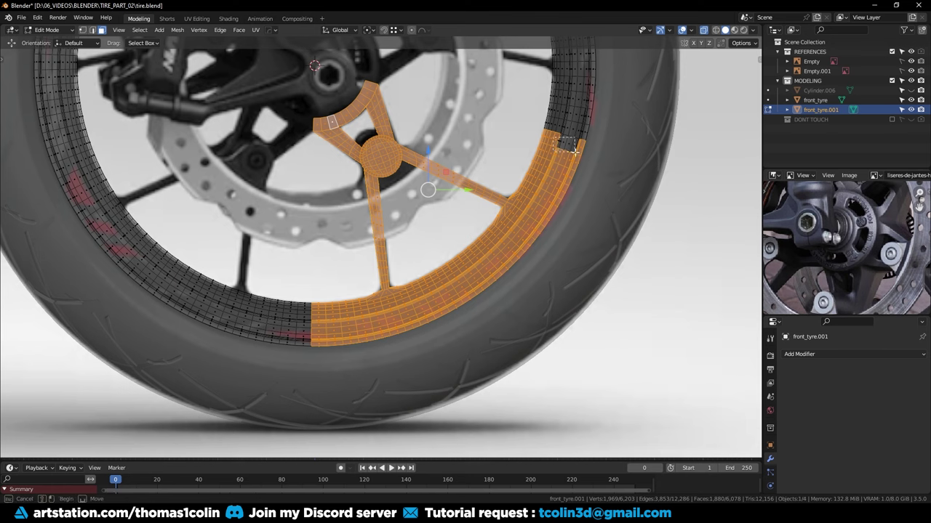
left_click_drag(575, 151, 579, 154, "shift")
scroll(389, 156, "down", 3)
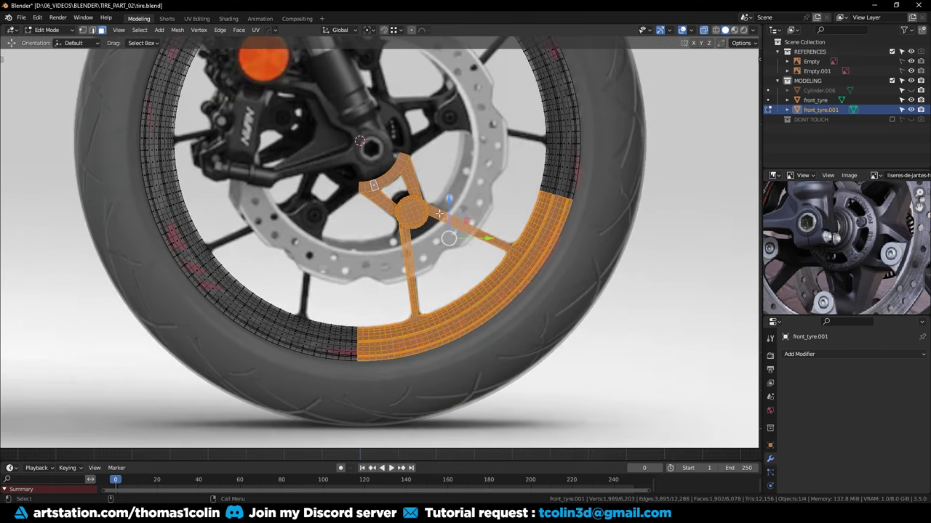
key("ctrl+i")
key("x")
left_click(437, 213)
key("Tab")
key("alt+z")
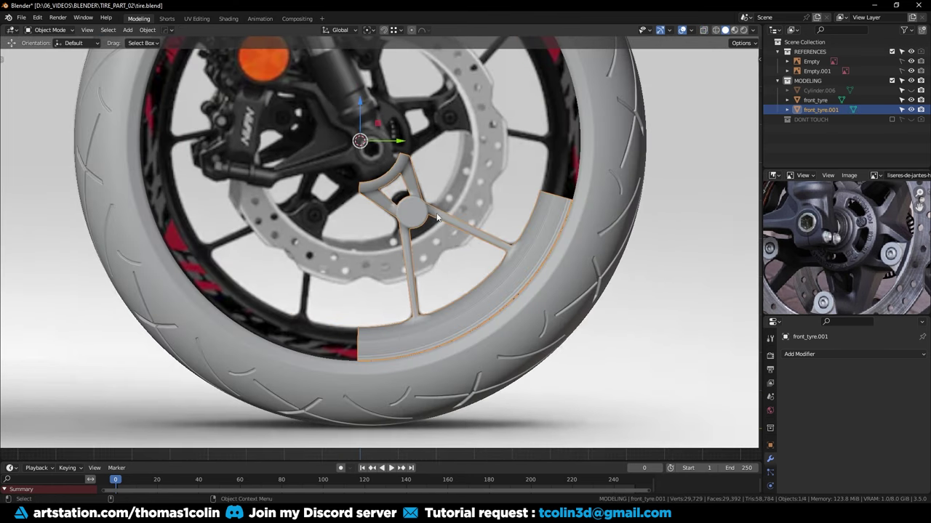
Set the wheel section's origin to the 3D cursor and create a five-segment radial array around it
right_click(410, 210)
left_click(429, 217)
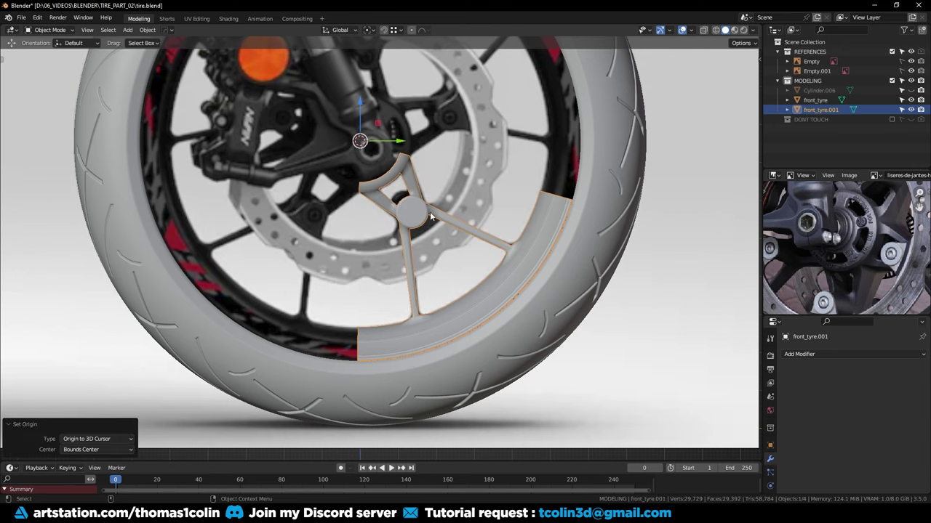
scroll(414, 210, "up", 2)
key("q")
mouse_move(418, 240)
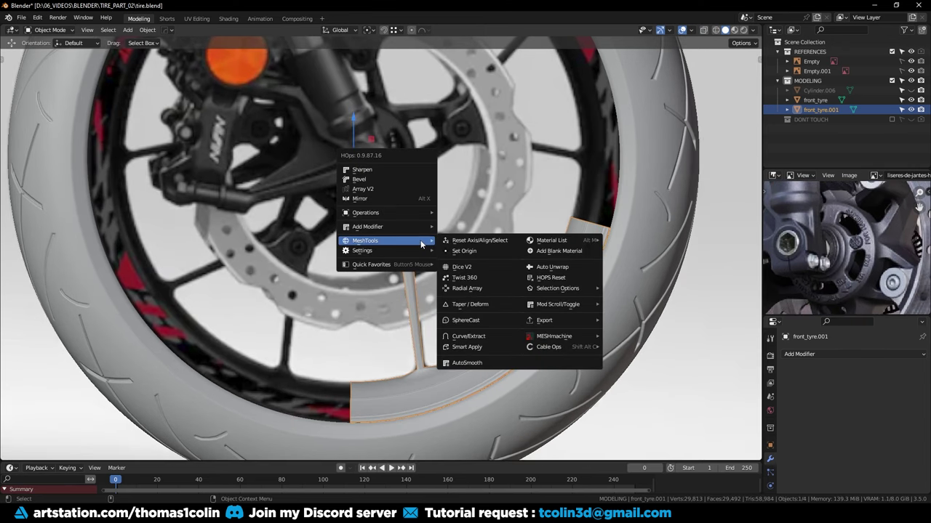
left_click(468, 289)
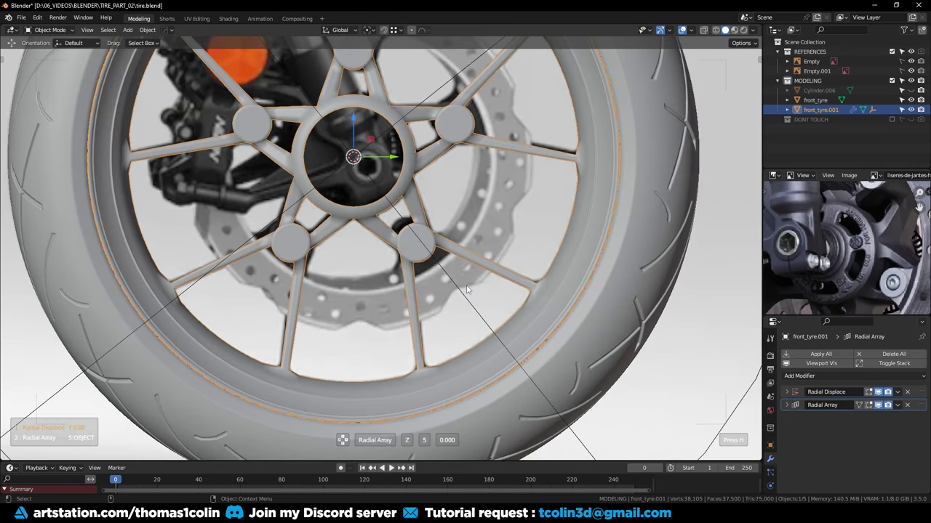
left_click(467, 288)
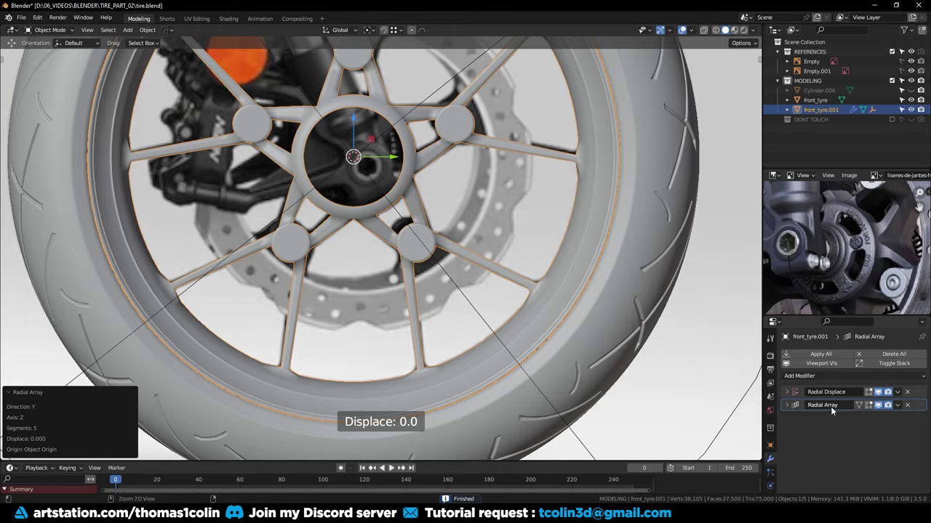
Apply the radial array to the wheel and clear away its Radial Displace modifier and helper empty
key("ctrl+a")
left_click(907, 393)
key("shift+z")
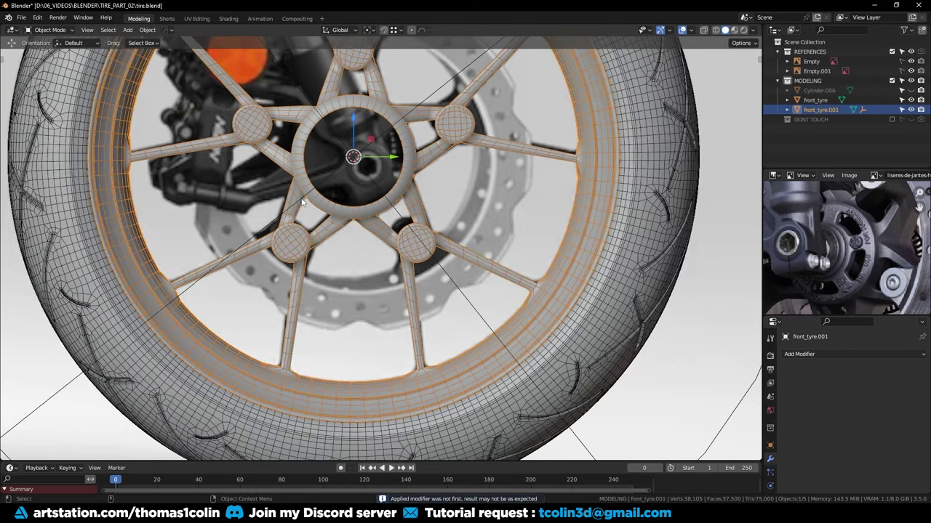
left_click(337, 169)
key("x")
left_click(338, 168)
Merge the wheel mesh's overlapping vertices by distance at 0.0001 m
middle_click_drag(337, 169, 394, 253)
scroll(393, 251, "up", 3)
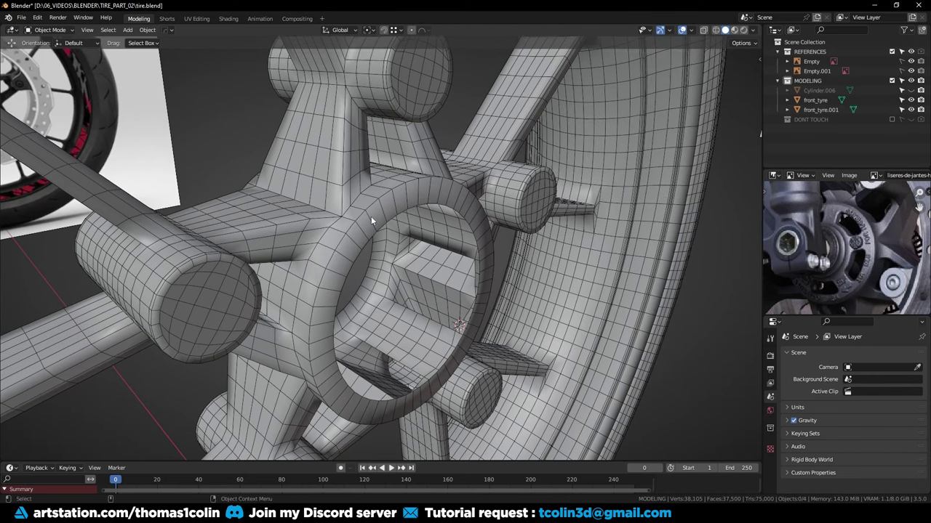
left_click(370, 216)
key("Tab")
key("m")
left_click(371, 216)
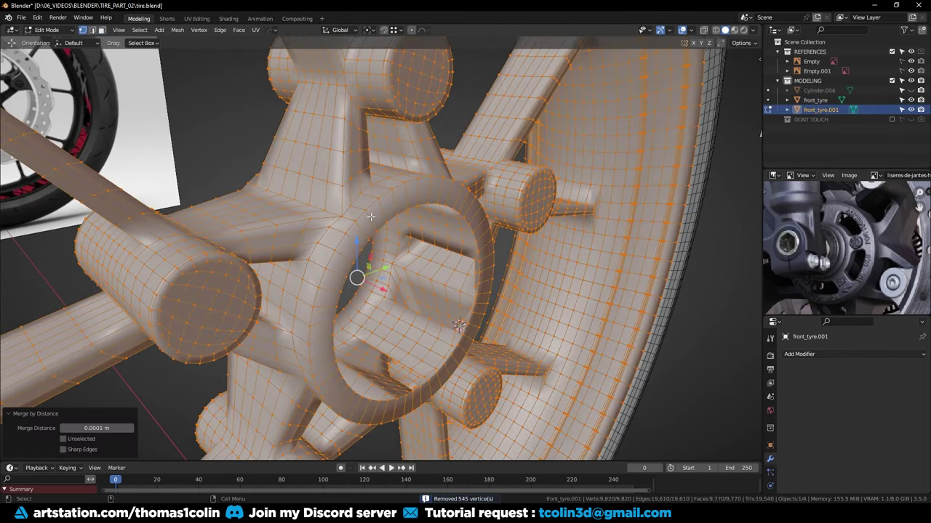
left_click(712, 351)
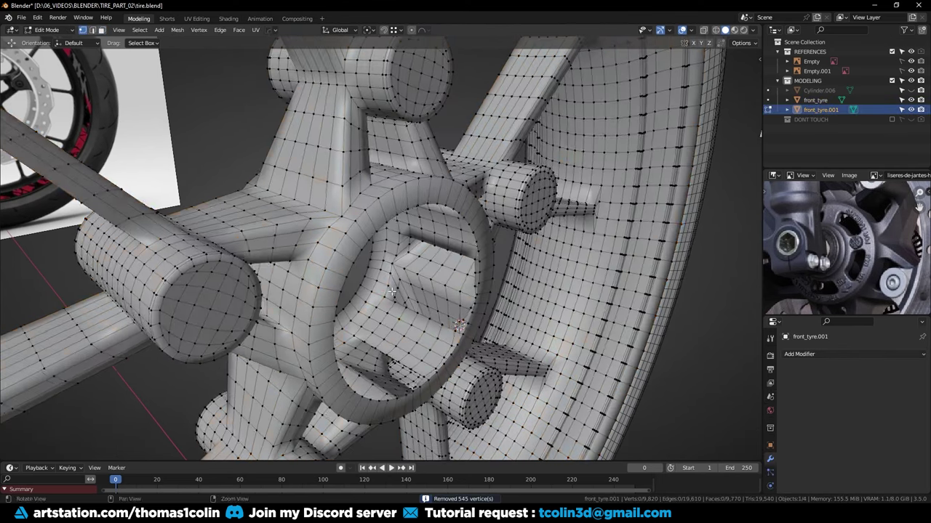
Scale the inner edge loop on one end of the hub down to about 0.53 of its size
middle_click_drag(404, 246, 390, 250)
scroll(389, 250, "up", 1)
key("2")
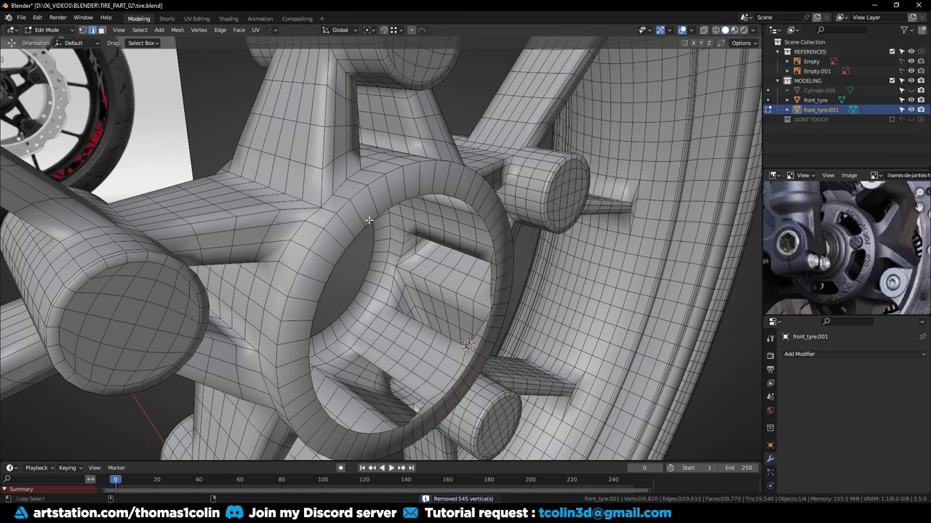
left_click(369, 220, "alt")
middle_click_drag(442, 241, 420, 230)
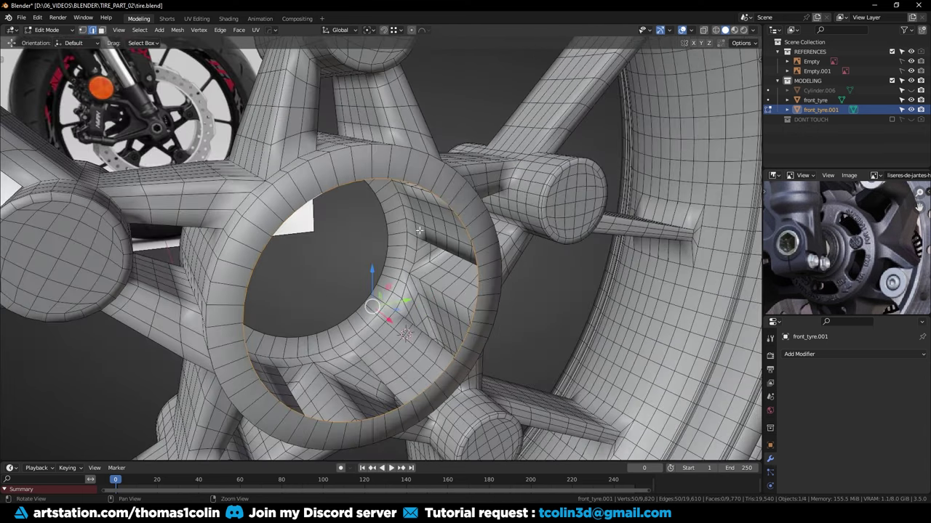
key("s")
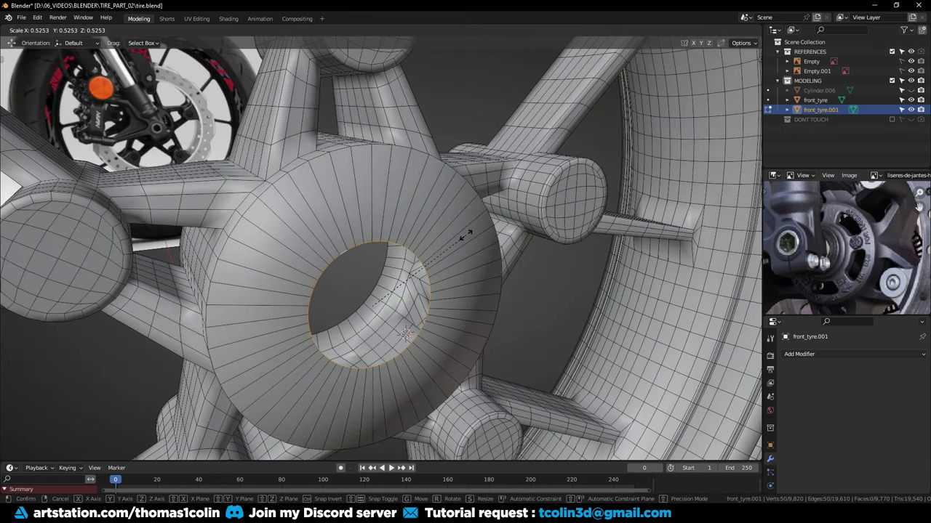
left_click(465, 236)
Extrude the hub opening's edge about 0.0113 m outward along X, then pull it back about 0.0027 m
scroll(465, 235, "down", 2)
key("e")
key("x")
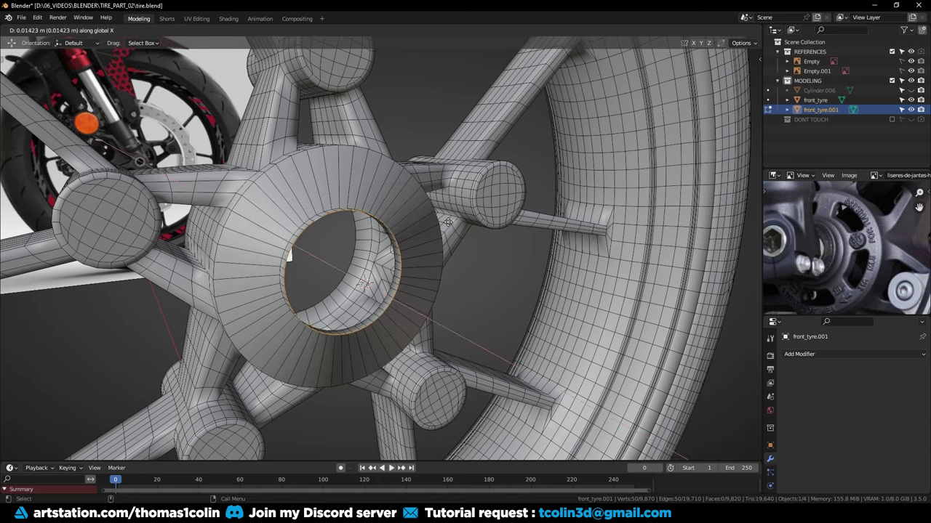
left_click(393, 234)
middle_click_drag(393, 234, 509, 214)
key("g")
key("x")
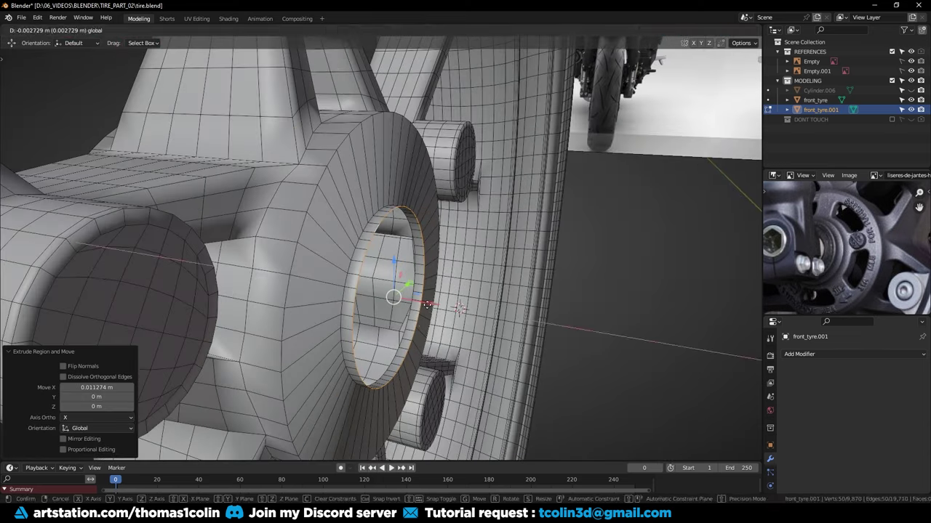
left_click(546, 207)
Build a stepped collar by extruding the edge inward at about 0.82 scale, 0.00614 m along X, and inward again
key("s")
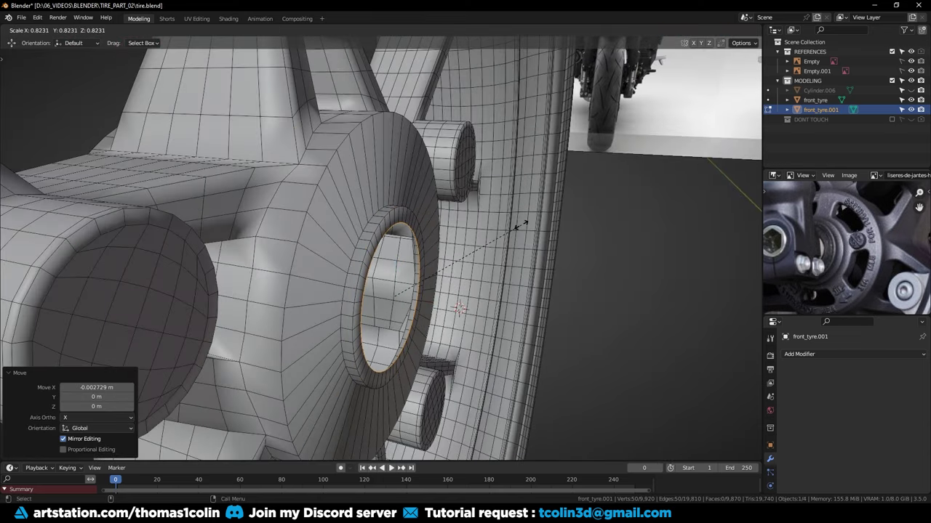
left_click(520, 226)
key("e")
key("x")
left_click(528, 228)
key("s")
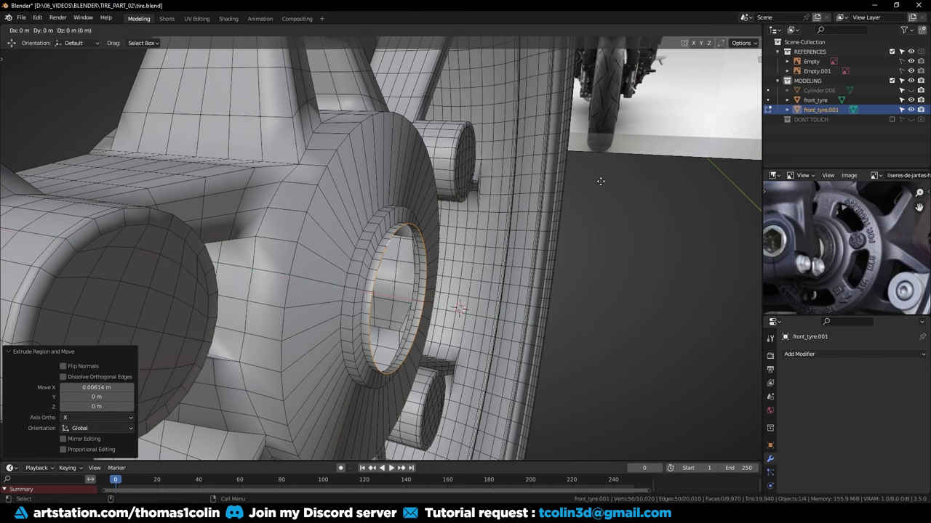
left_click(567, 199)
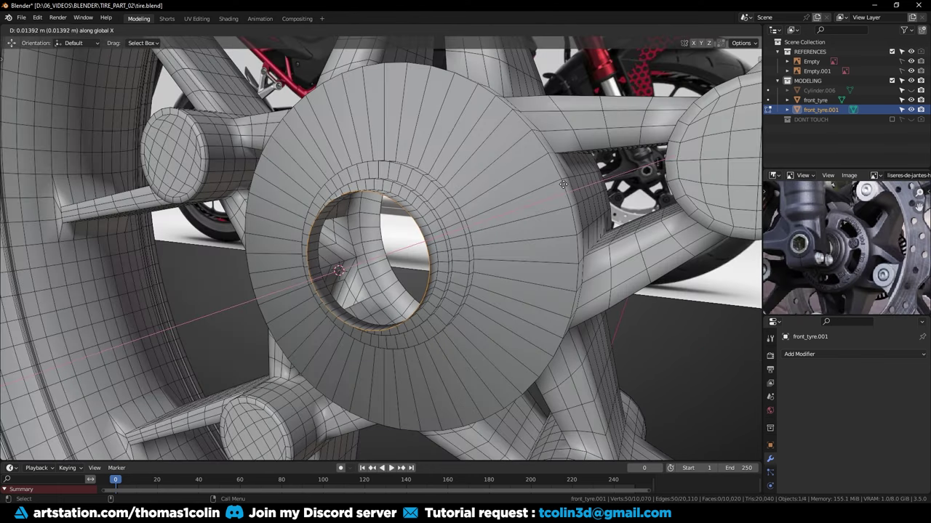
Extrude the collar's inner edge 0.012665 m along X, narrow it to about 0.90 and extrude it back through the hub
left_click(563, 186)
key("s")
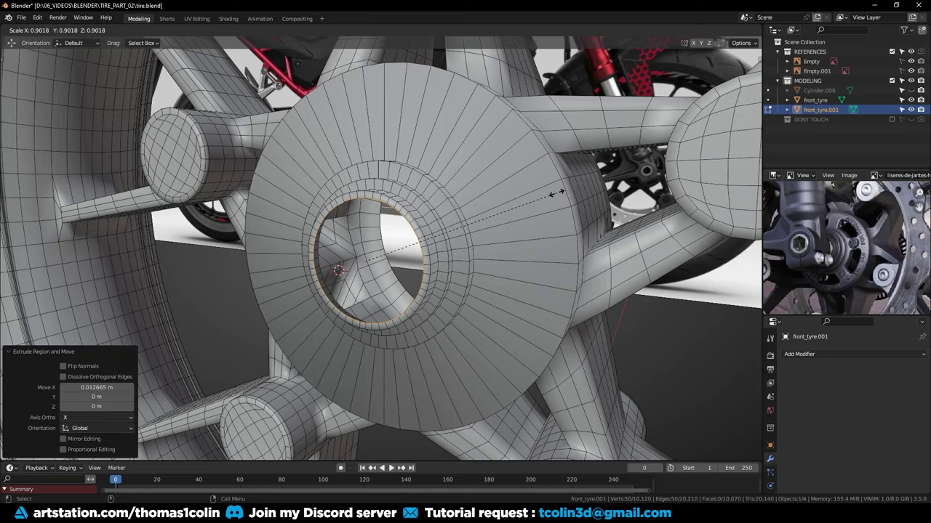
left_click(554, 193)
middle_click_drag(538, 200, 365, 223)
key("e")
key("x")
left_click(439, 266)
left_click(663, 317)
Bevel the hub face's outer edge loop and the collar's step loops about 0.0018 m with two segments and profile 1.0
double_click(350, 205)
scroll(380, 226, "up", 4)
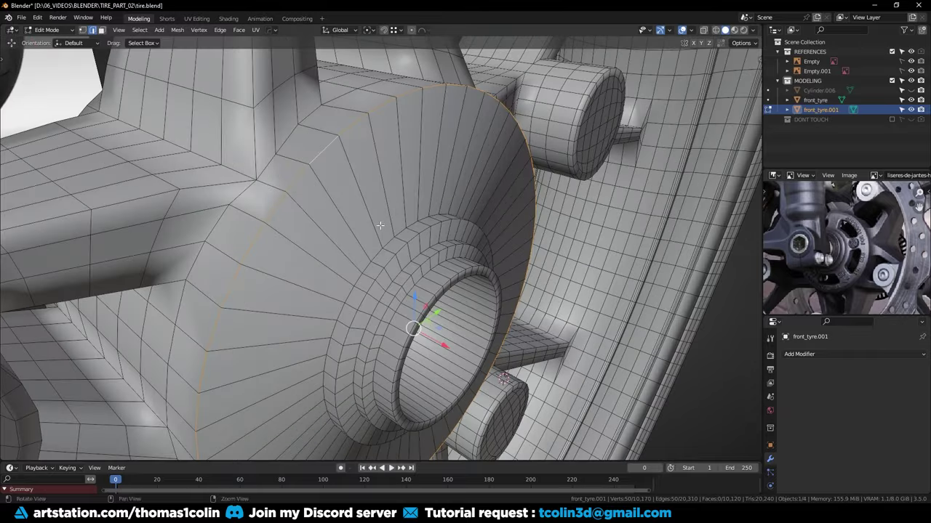
left_click(433, 305, "alt+shift")
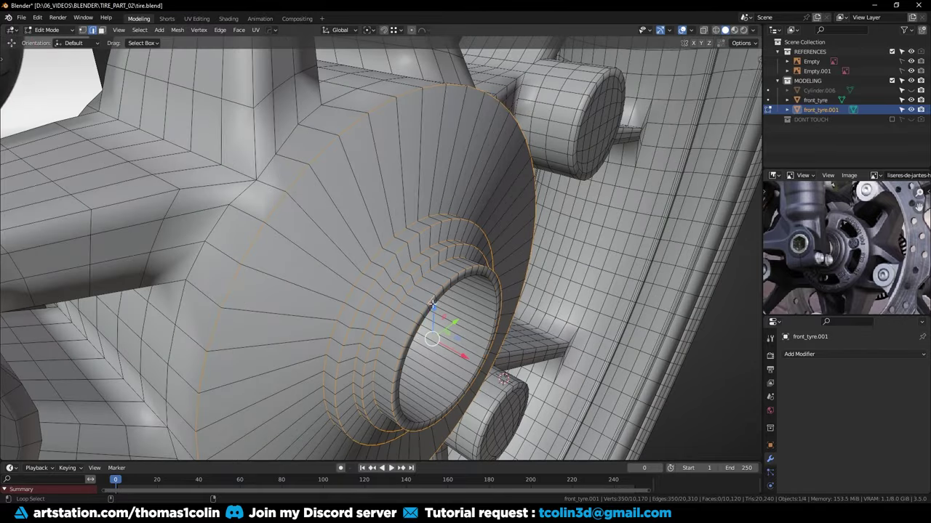
key("ctrl+b")
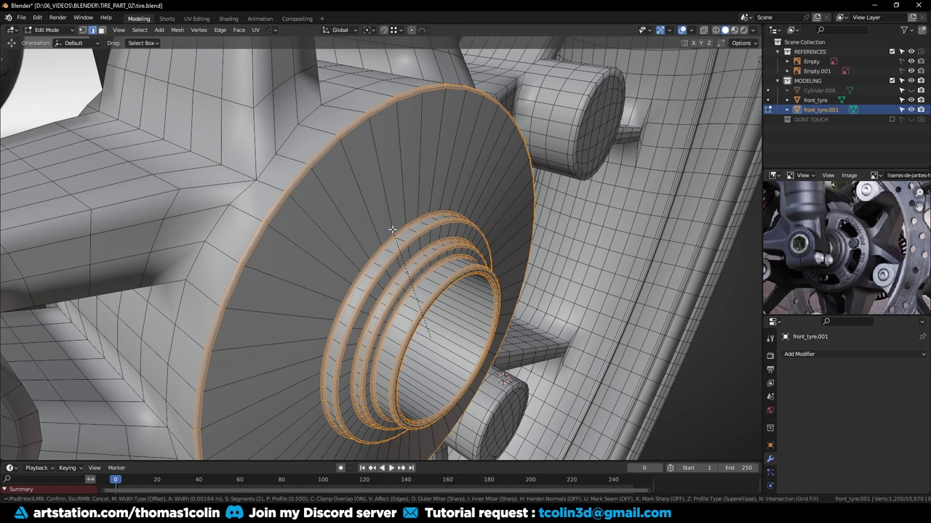
key("p")
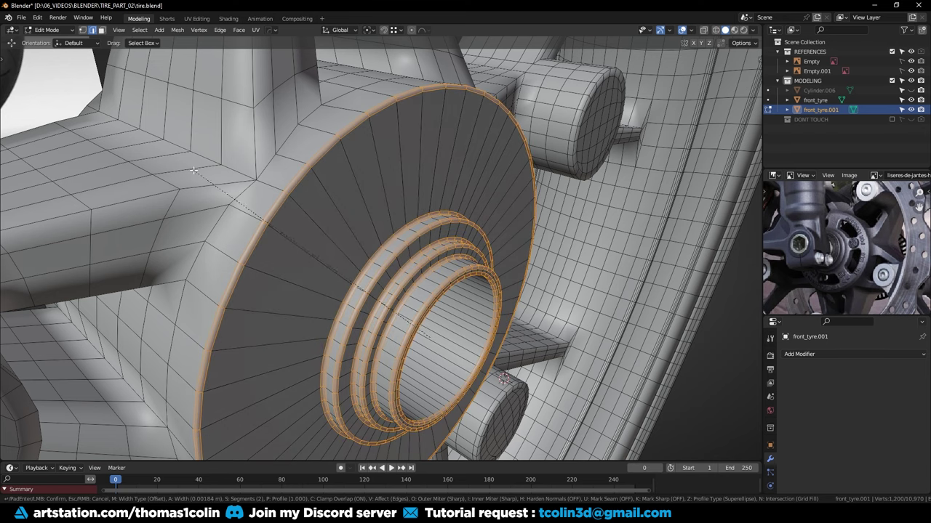
left_click(193, 171)
Add two evenly spaced loop cuts around the flat hub face between its outer edge and the collar
left_click(365, 189)
key("ctrl+r")
scroll(364, 188, "up", 2)
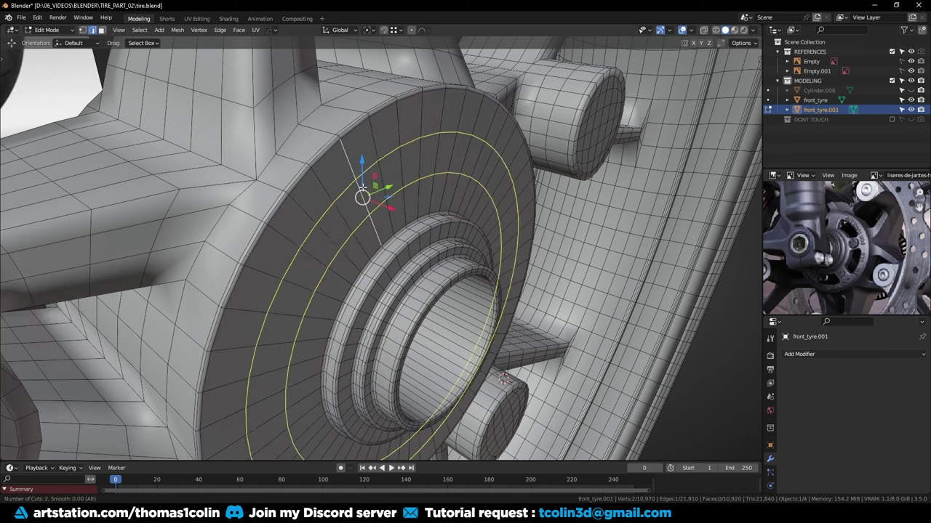
left_click(363, 187)
right_click(362, 187)
Mirror the wheel object along X to copy the hub detail to its other side, and apply the mirror modifier
middle_click_drag(477, 302, 371, 275)
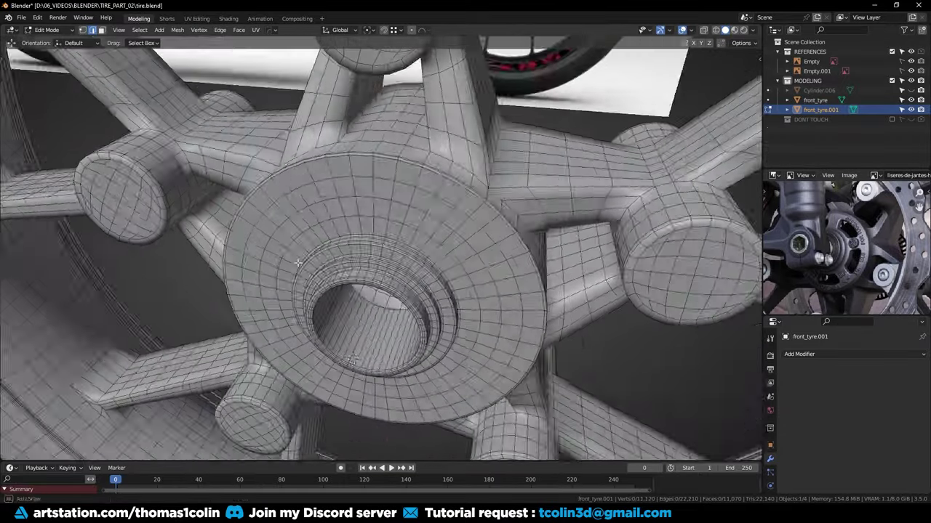
mouse_move(375, 270)
middle_mouse_down()
mouse_move(364, 264)
mouse_move(384, 270)
middle_mouse_up()
scroll(384, 271, "up", 3)
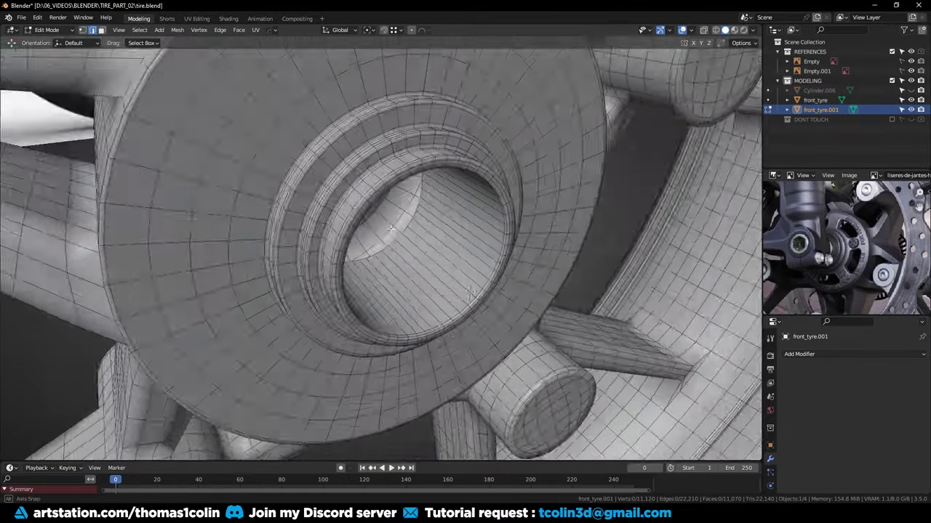
key("Tab")
middle_click_drag(382, 218, 347, 253)
scroll(376, 166, "down", 8)
scroll(347, 254, "down", 7)
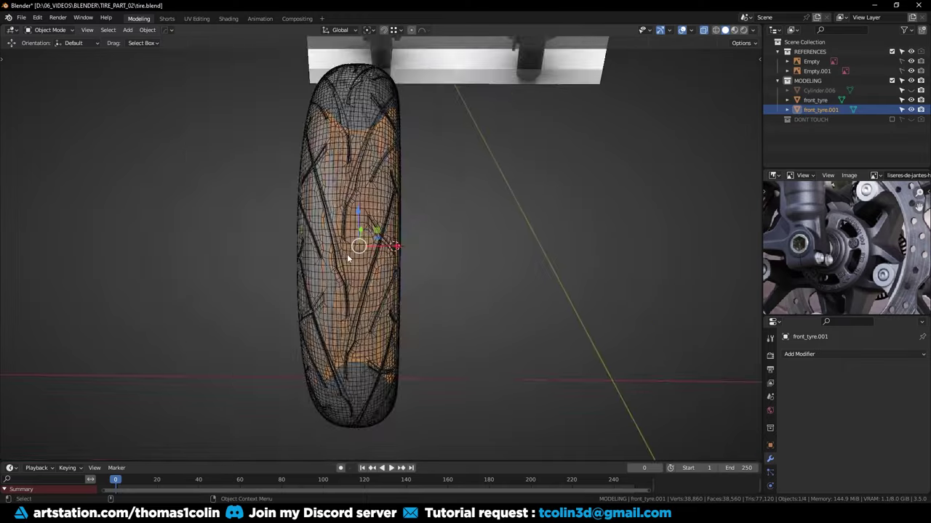
key("KP_7")
key("alt+x")
left_click(444, 246)
middle_click_drag(476, 341, 411, 265)
scroll(411, 265, "up", 3)
key("ctrl+a")
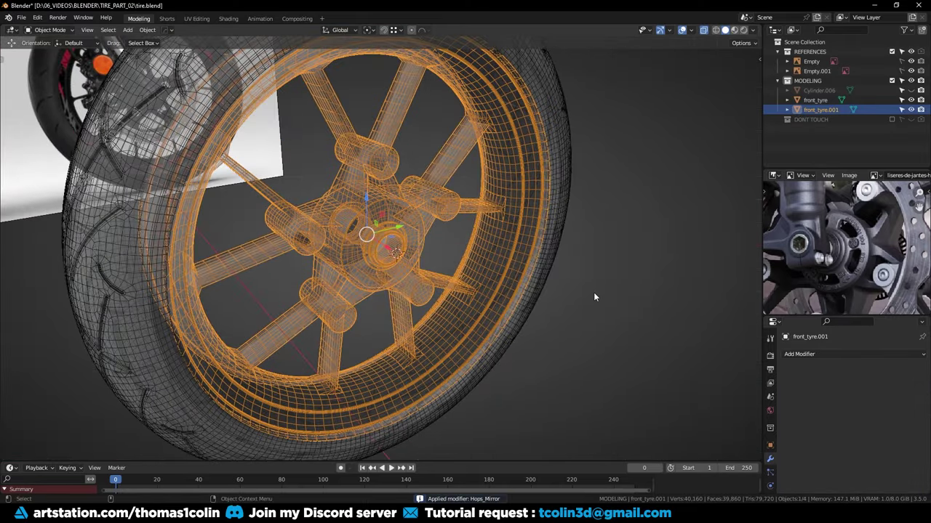
Turn off X-ray shading, select the wheel rim object and isolate it for a close view into the hub bore
left_click(593, 292)
key("alt+z")
key("Tab")
left_click_drag(445, 304, 408, 266, "alt")
right_click_drag(407, 266, 247, 200, "alt")
left_click_drag(247, 200, 285, 187, "alt")
key("Tab")
left_click(286, 187)
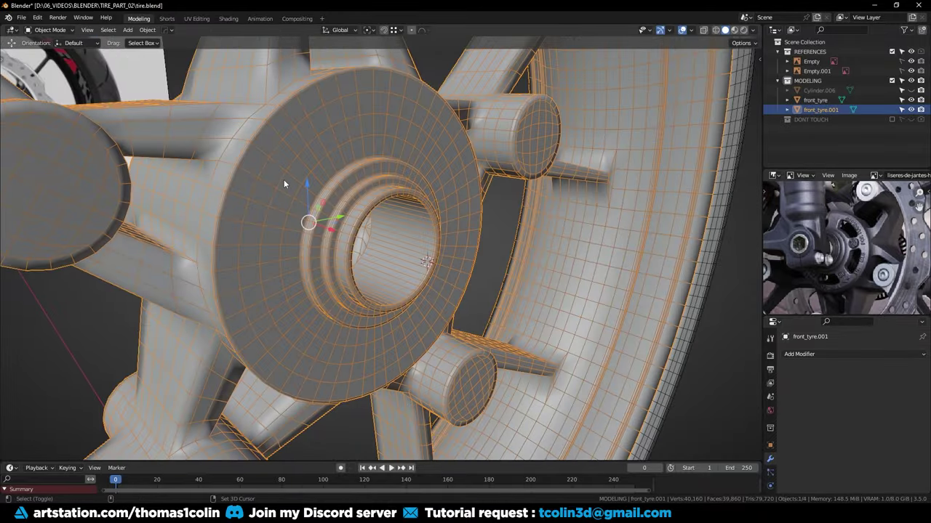
middle_click_drag(283, 178, 459, 265)
scroll(460, 266, "up", 2)
right_click_drag(459, 266, 395, 232, "alt")
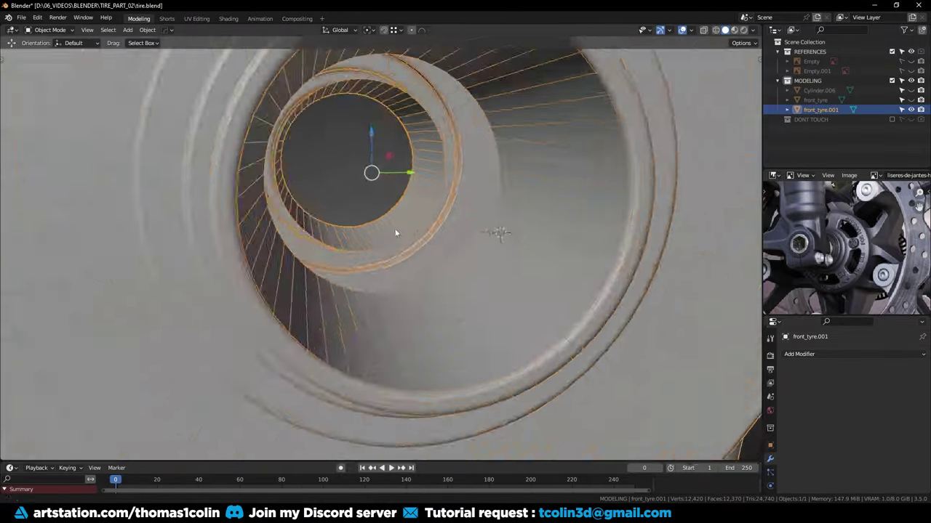
left_click_drag(395, 232, 403, 241, "alt")
Bridge the two open edge loops inside the hub bore and dissolve the two seam loops at the bridge's ends
key("Tab")
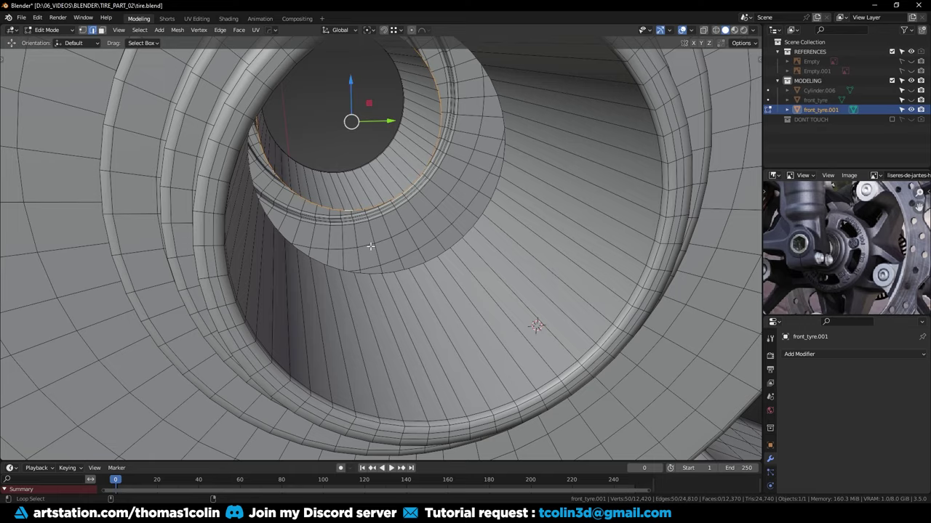
left_click(371, 247, "alt")
right_click(352, 240)
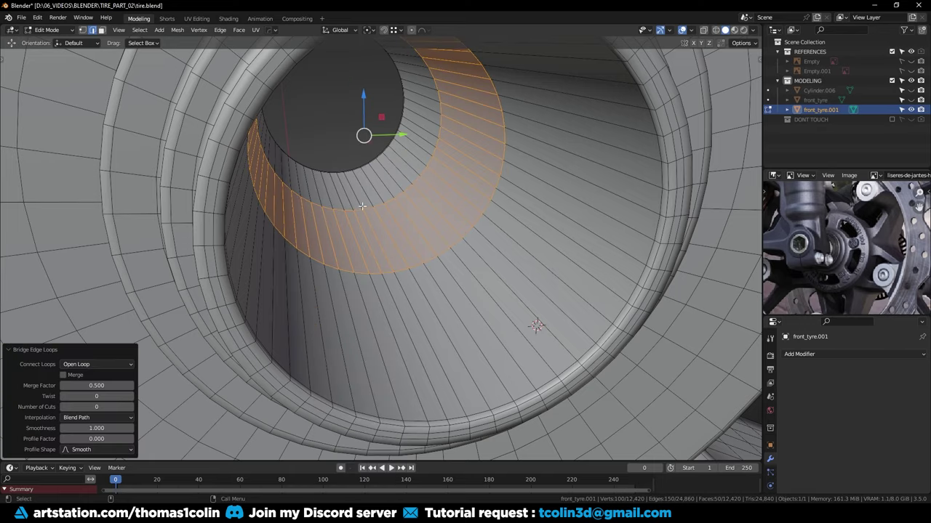
left_click(367, 208, "alt")
left_click(400, 270, "alt+shift")
key("ctrl+x")
Add evenly spaced loop cuts along the inner wall of the hub bore
scroll(388, 203, "down", 6)
middle_click_drag(388, 204, 299, 216)
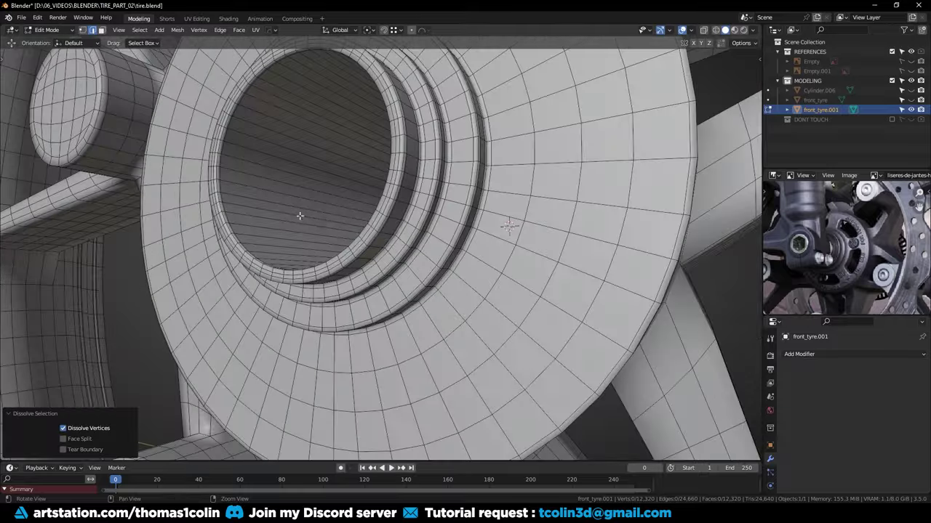
left_click_drag(299, 216, 322, 214, "alt")
scroll(322, 214, "up", 4)
scroll(322, 213, "down", 10)
left_click(378, 245)
key("ctrl+r")
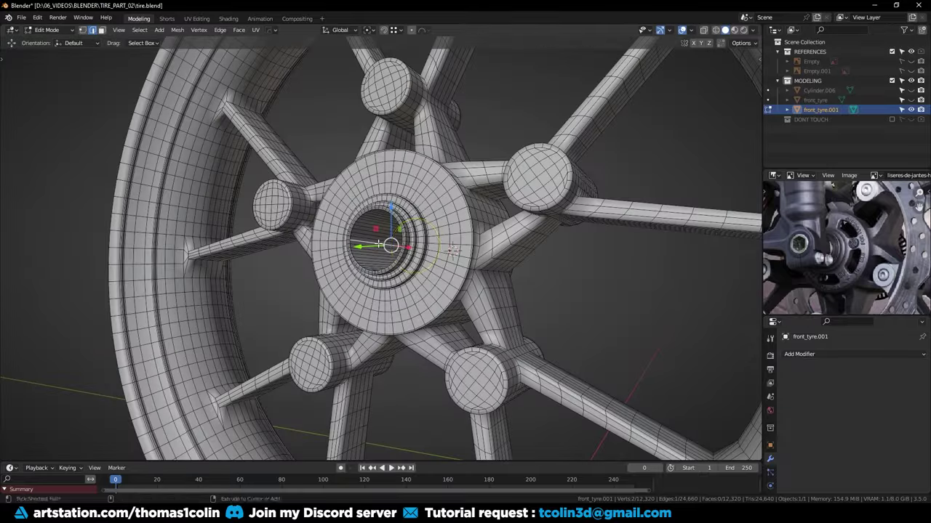
left_click(376, 244)
right_click(377, 245)
left_click(586, 285)
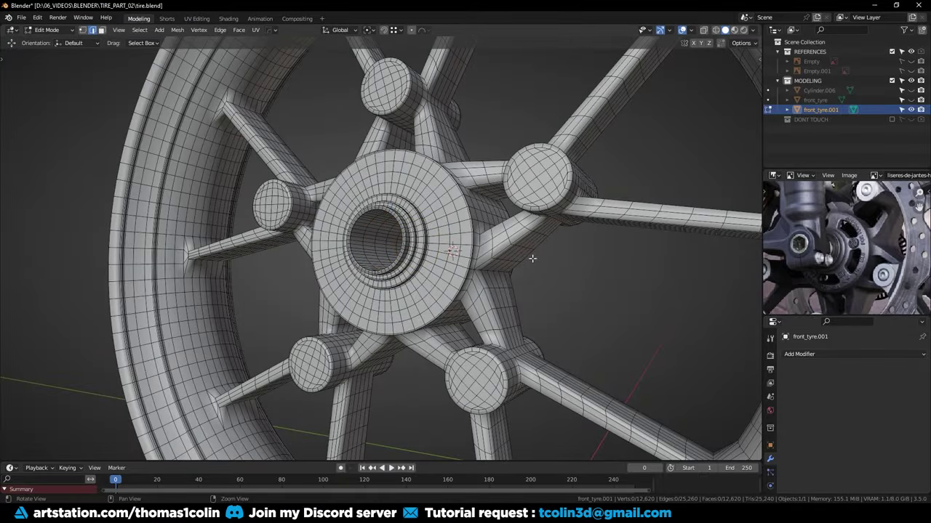
Delete the flat end faces of the five spoke cylinders on both sides of the wheel, keeping a thin rim around each opening
left_click_drag(531, 257, 369, 262, "alt")
middle_click_drag(369, 261, 414, 269)
left_click(280, 106, "shift")
middle_click_drag(280, 107, 290, 265)
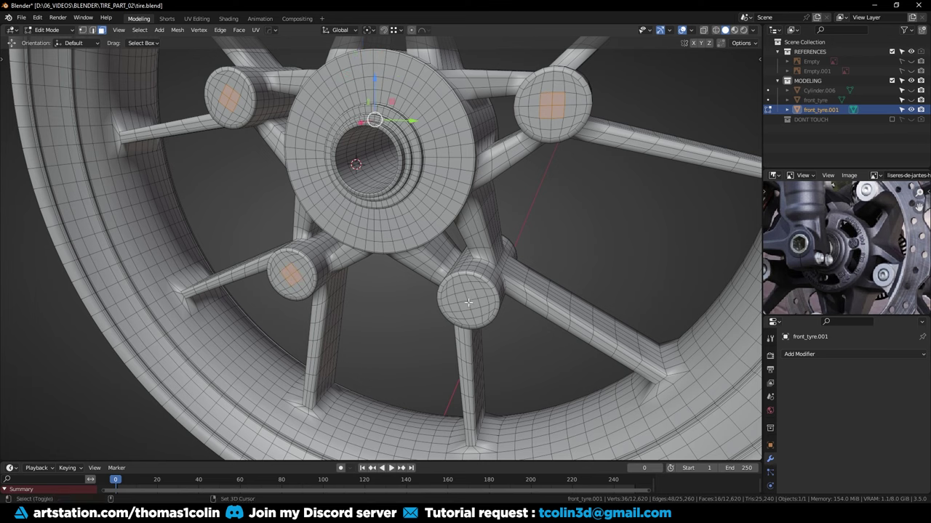
middle_click_drag(514, 282, 384, 228)
left_click(303, 209, "shift")
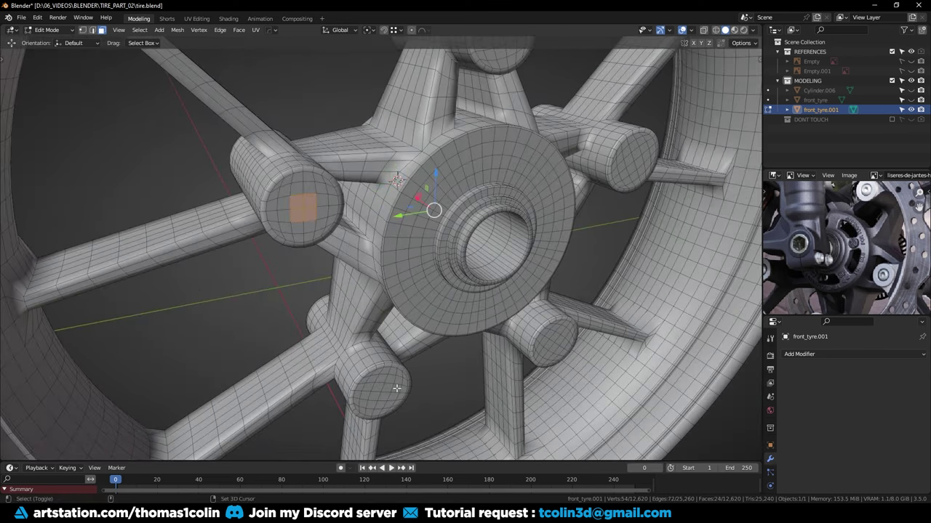
left_click(551, 341, "shift")
middle_click_drag(550, 341, 553, 232)
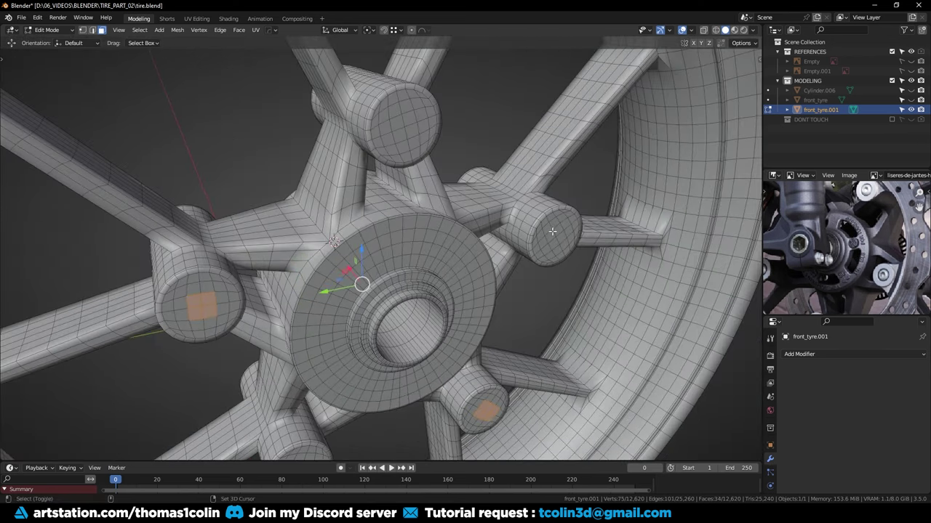
left_click_drag(398, 124, 407, 133, "shift")
scroll(436, 135, "down", 5)
middle_click_drag(444, 135, 466, 102)
key("ctrl+KP_Add")
key("ctrl+KP_Add")
key("ctrl+KP_Add")
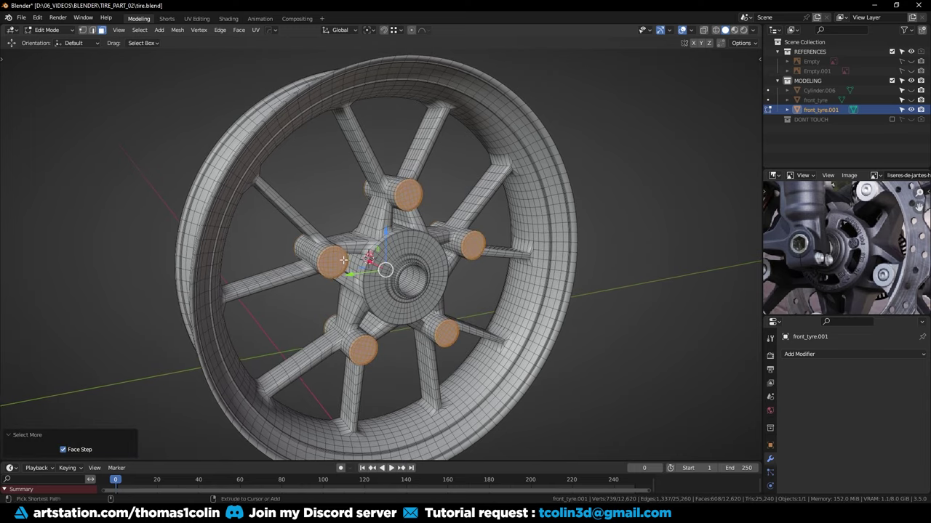
right_click_drag(337, 286, 470, 282, "alt")
right_click_drag(328, 254, 417, 232, "alt")
key("ctrl+KP_Subtract")
key("x")
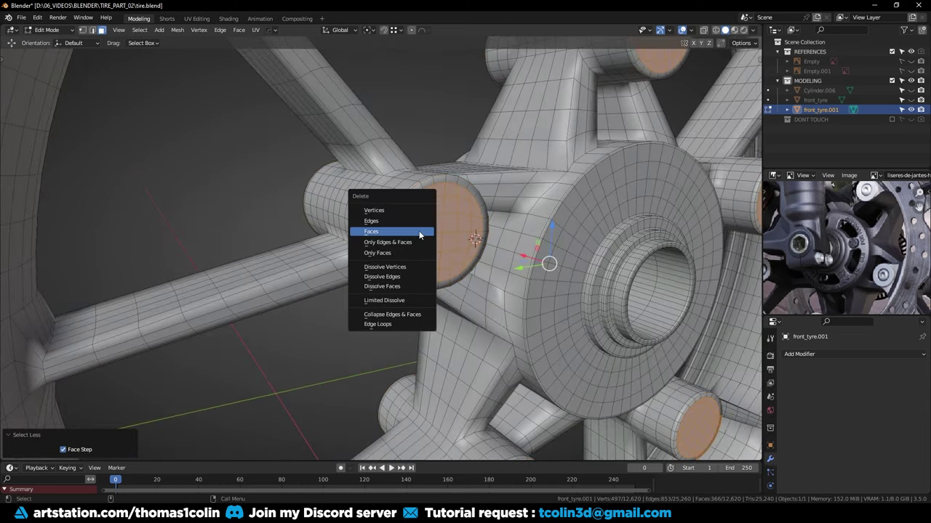
left_click(417, 232)
key("Tab")
Select the bore, collars and flat hub faces inside the outermost ring on both sides and scale them about 1.11 along X
left_click_drag(362, 209, 324, 180, "alt")
right_click_drag(324, 179, 316, 230, "alt")
left_click_drag(316, 230, 364, 228, "alt")
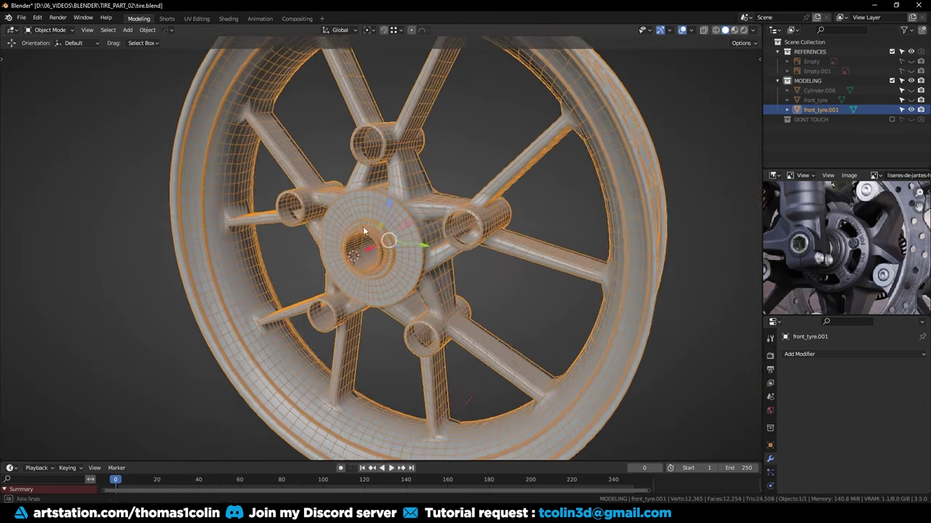
right_click_drag(364, 228, 386, 170, "alt")
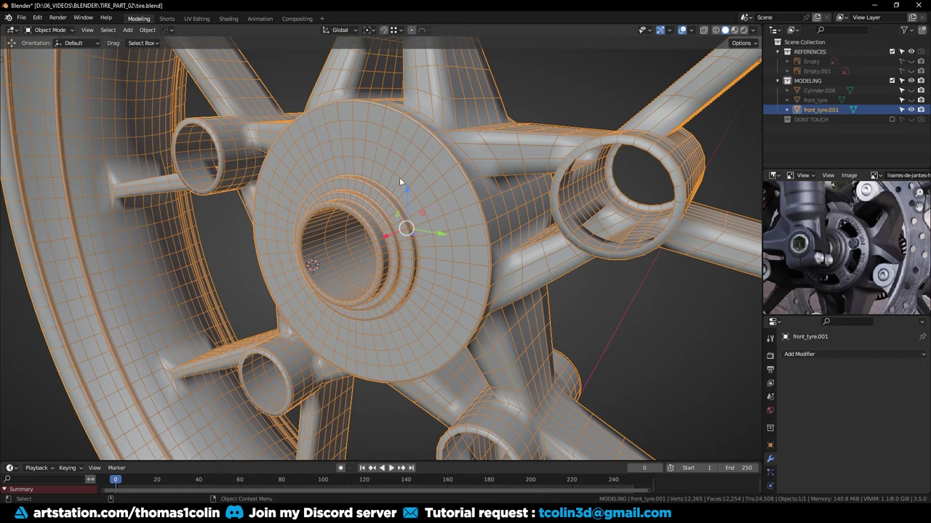
middle_click_drag(400, 177, 370, 193)
key("Tab")
left_click_drag(370, 192, 419, 182, "alt")
left_click(317, 288, "alt")
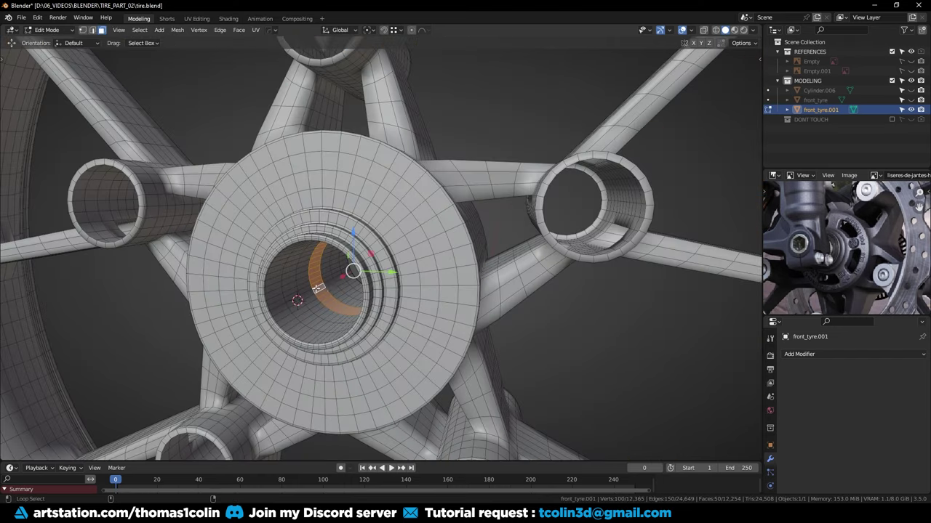
key("ctrl+KP_Add")
key("ctrl+KP_Add")
key("ctrl+KP_Add")
key("ctrl+KP_Add")
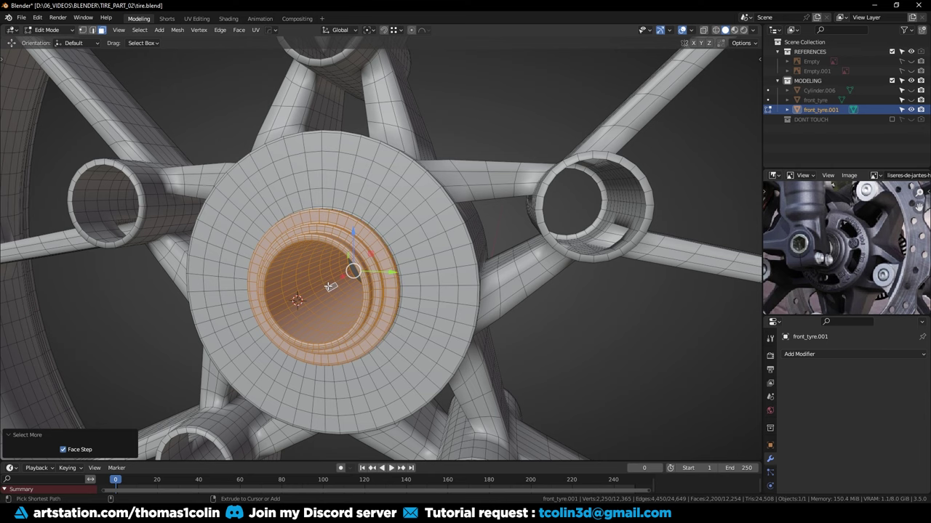
middle_click_drag(329, 272, 403, 174)
key("ctrl+KP_Subtract")
key("s")
key("x")
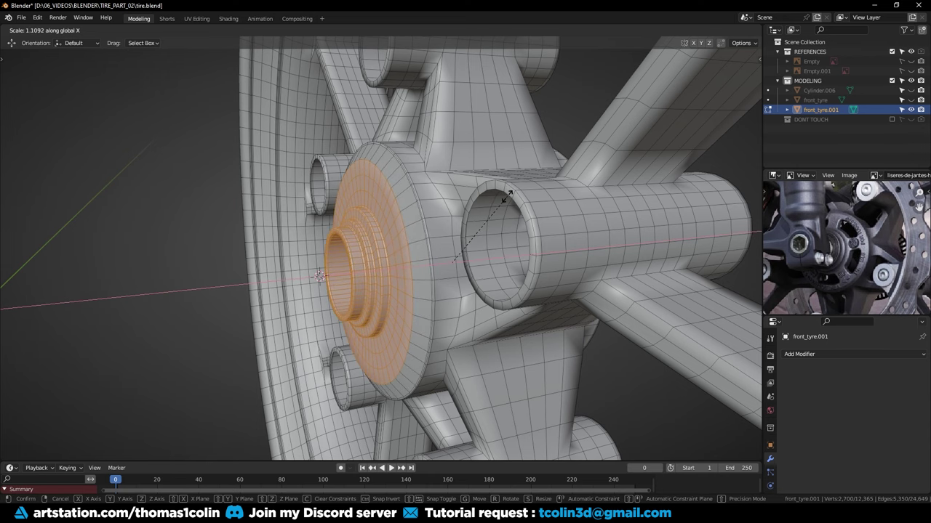
left_click(508, 196)
left_click(170, 184)
Dissolve the two extra bevel loops at the hub face's outer edge on each side of the wheel
middle_click_drag(171, 185, 347, 235)
scroll(342, 230, "up", 2)
key("2")
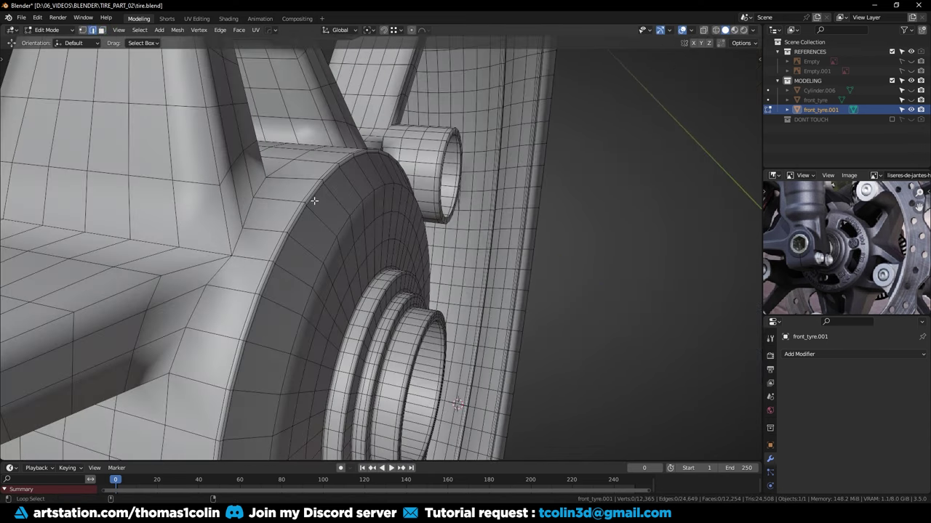
left_click(314, 200, "alt")
left_click(306, 195, "alt+shift")
key("ctrl+x")
scroll(341, 208, "down", 3)
scroll(272, 235, "up", 2)
middle_click_drag(400, 213, 357, 201)
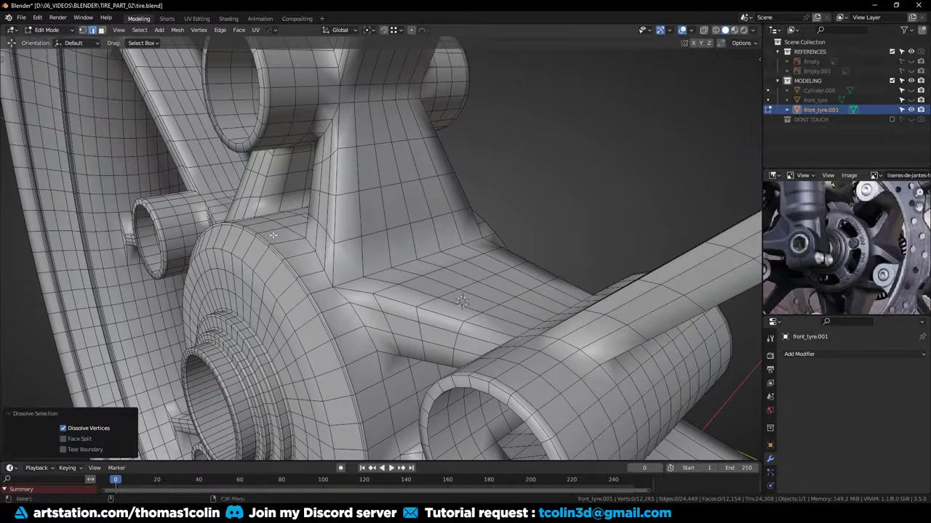
left_click(272, 237, "alt")
left_click(274, 236, "alt+shift")
key("ctrl+x")
scroll(369, 223, "up", 1)
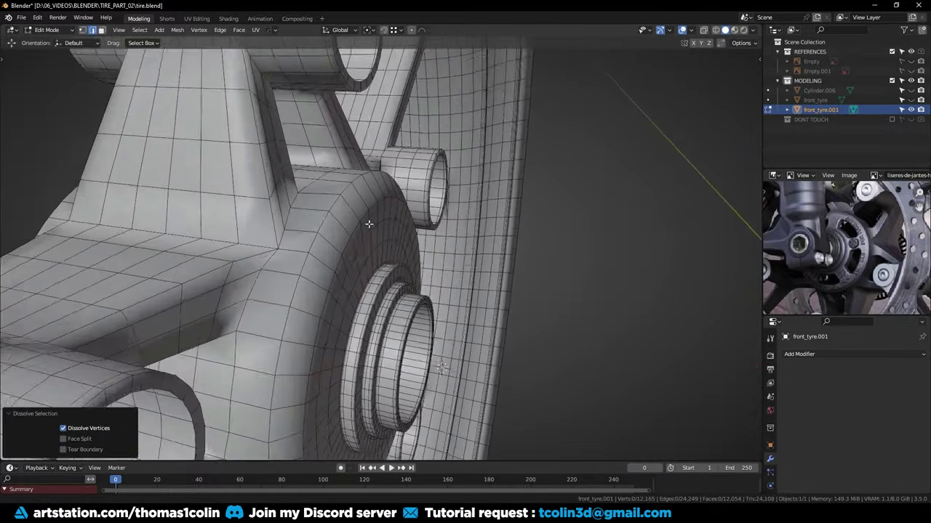
Bevel the edge loops around the raised hub face about 0.00237 m with two segments and profile 1.0
left_click(357, 201, "alt")
key("ctrl+b")
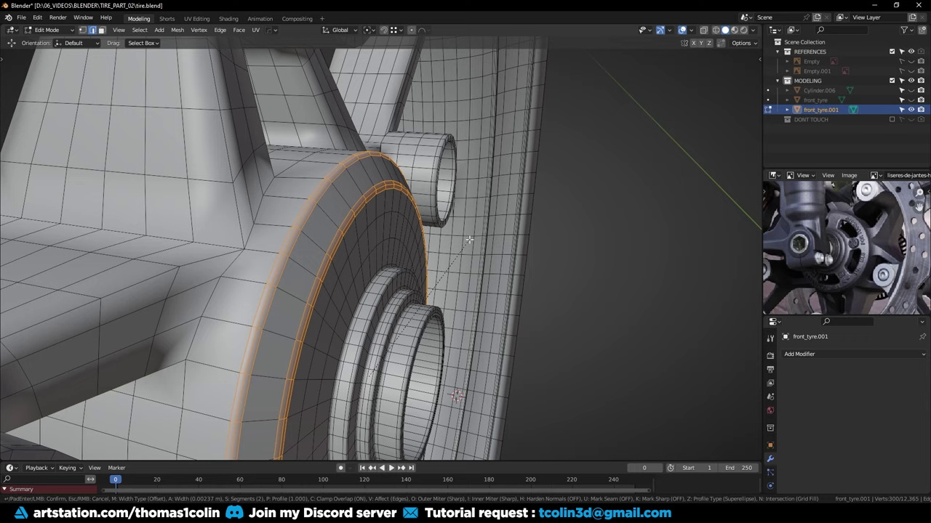
left_click(469, 240)
Add a level 2 Subdivision modifier to the wheel and hide the wireframe overlay to preview the smoothed shape
key("Tab")
key("ctrl+2")
left_click(657, 176)
scroll(647, 181, "down", 4)
middle_click_drag(559, 240, 480, 284)
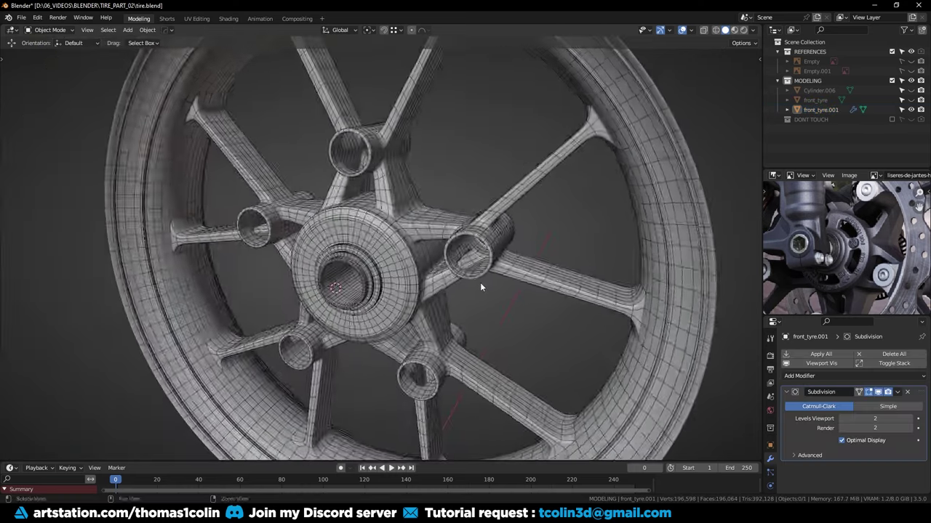
key("shift+z")
mouse_move(416, 277)
middle_mouse_down()
mouse_move(369, 272)
mouse_move(418, 265)
middle_mouse_up()
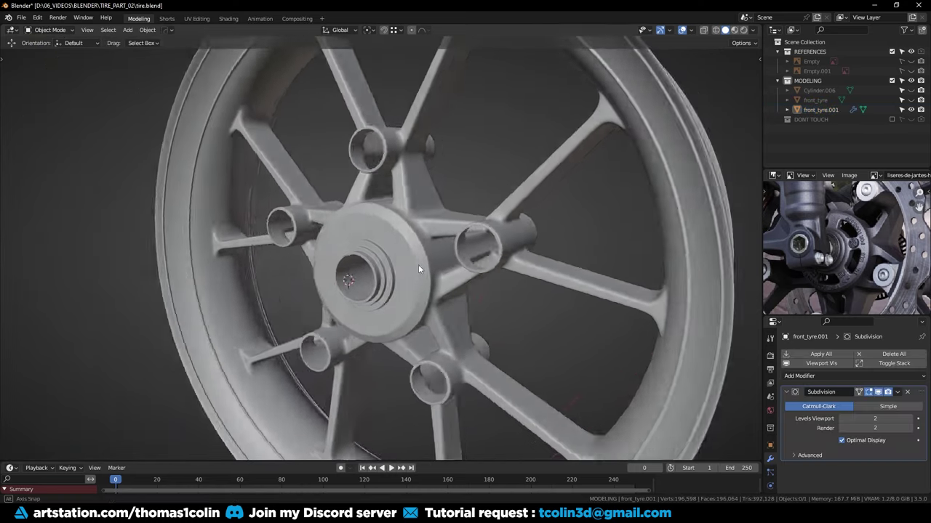
In side view, delete five evenly spaced sectors of the flat hub face, each six faces wide and three faces deep
scroll(424, 206, "up", 4)
right_click_drag(419, 211, 383, 191, "alt")
left_click(373, 204)
key("Tab")
key("KP_3")
key("alt+z")
left_click(478, 127)
middle_click_drag(423, 186, 437, 221, "alt")
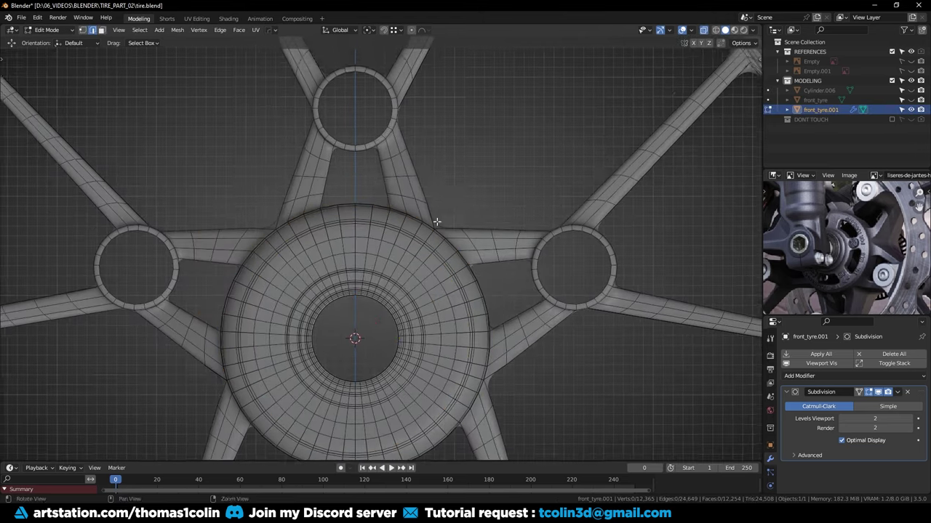
right_click_drag(378, 227, 323, 233, "alt")
key("3")
key("alt+z")
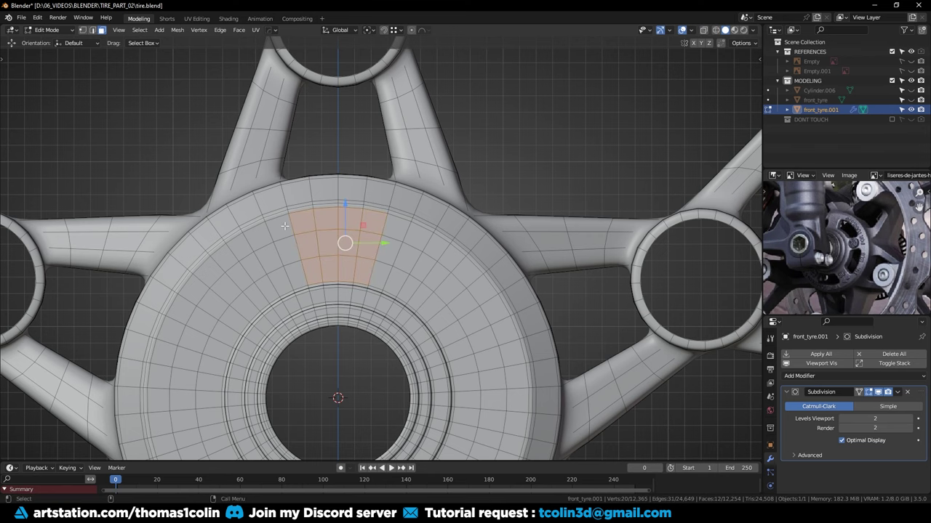
left_click(377, 271, "shift")
right_click_drag(377, 271, 414, 300, "alt")
middle_click_drag(414, 299, 363, 240, "alt")
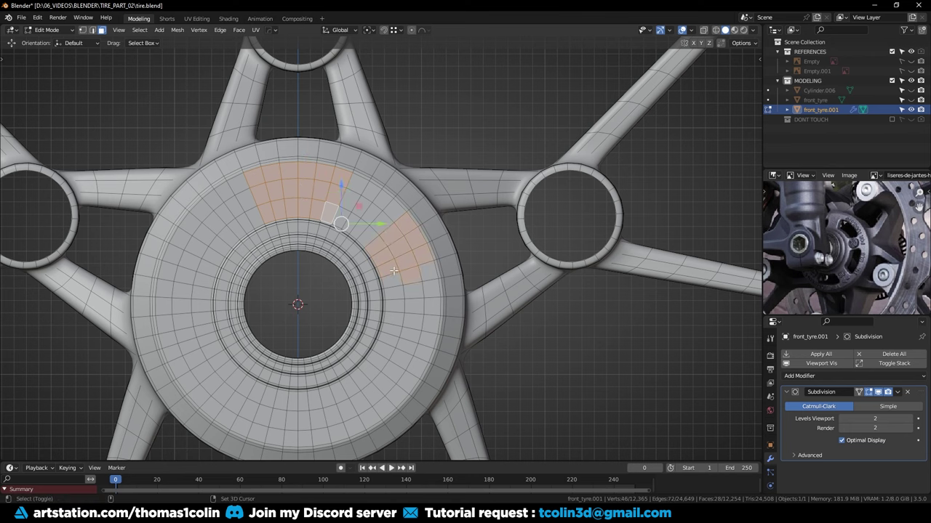
middle_click_drag(408, 347, 409, 222, "alt")
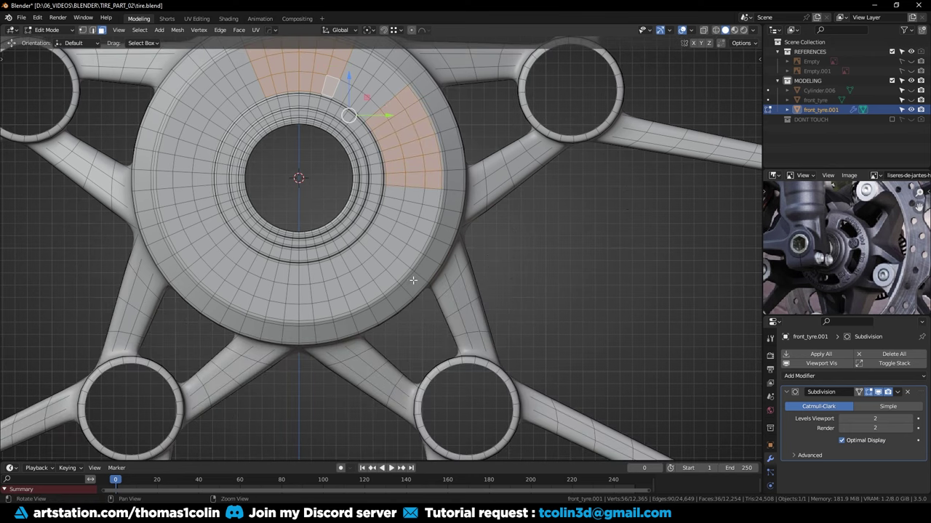
right_click_drag(414, 281, 403, 258, "alt")
middle_click_drag(403, 258, 430, 262, "alt")
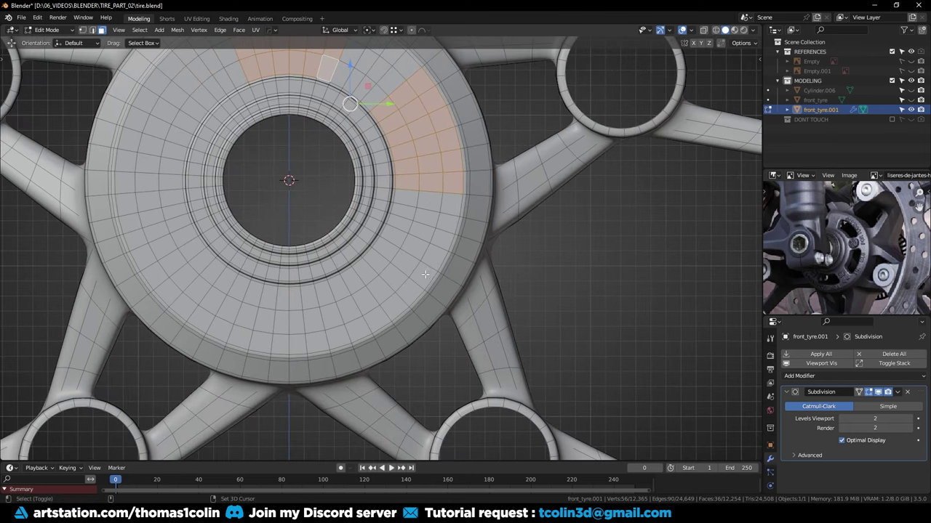
left_click_drag(406, 284, 429, 298, "shift")
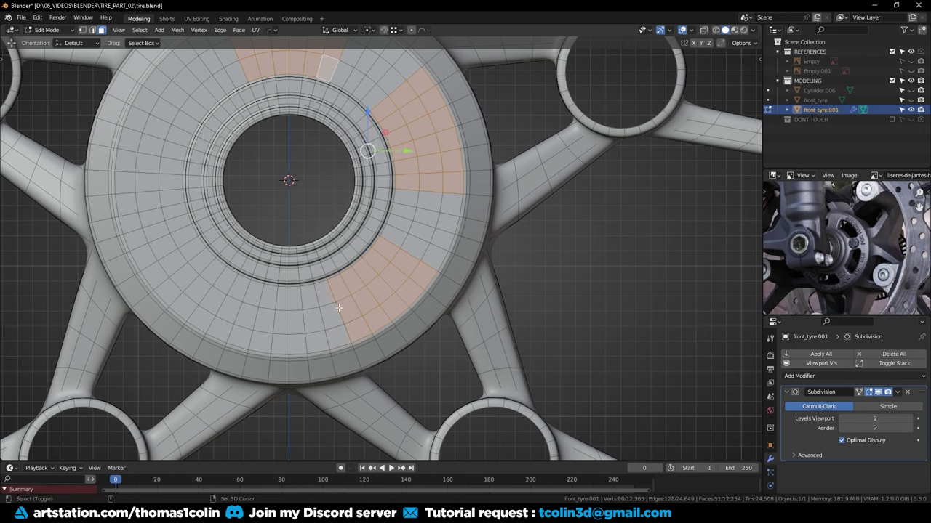
mouse_move(220, 298)
left_mouse_down("shift")
mouse_move(188, 277)
mouse_move(209, 298)
left_mouse_up("shift")
middle_click_drag(155, 197, 254, 264, "shift")
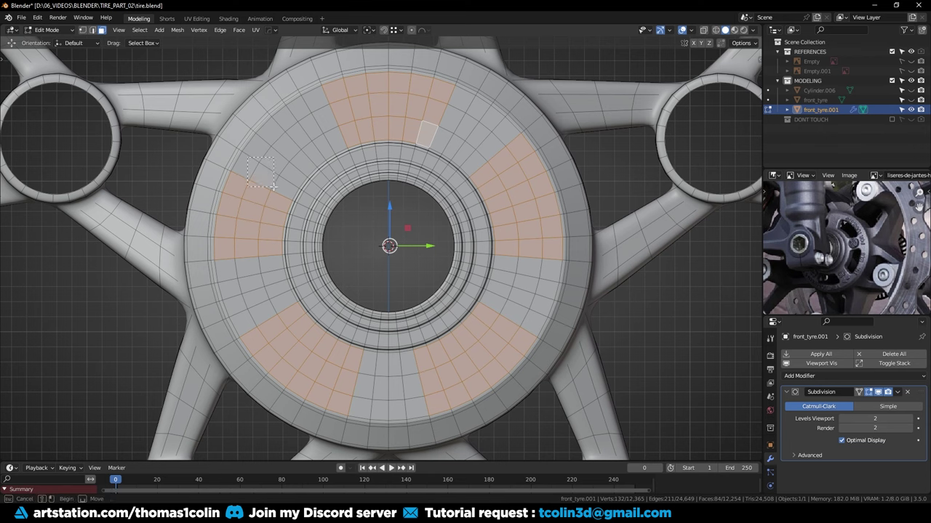
key("x")
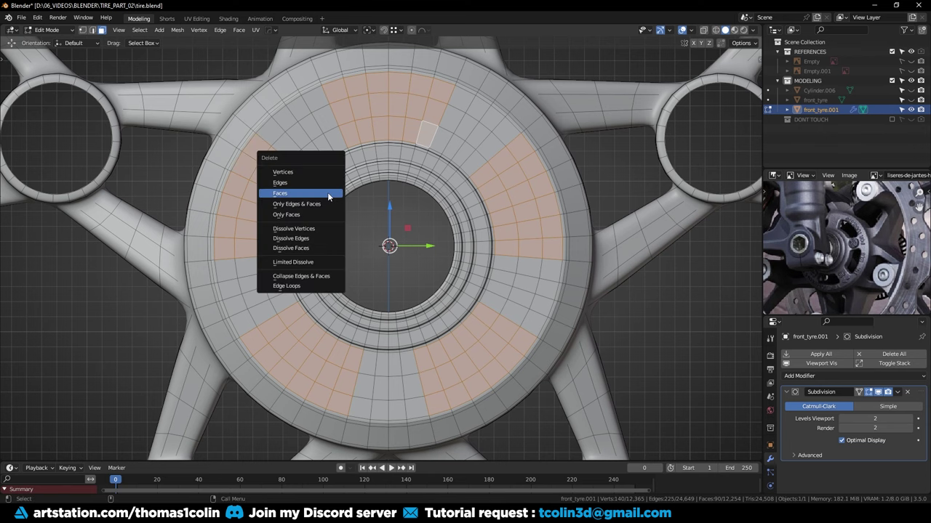
left_click(327, 192)
Mirror the hub openings along X to the wheel's other side, apply the mirror modifier and remove the Subdivision modifier
right_click_drag(334, 161, 327, 184, "alt")
middle_click_drag(327, 185, 382, 204)
key("Tab")
key("alt+x")
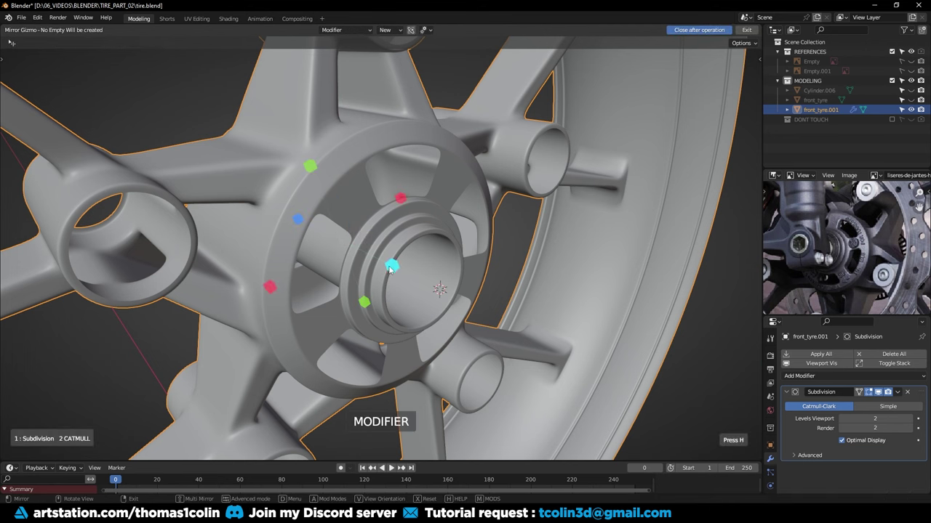
left_click(392, 266)
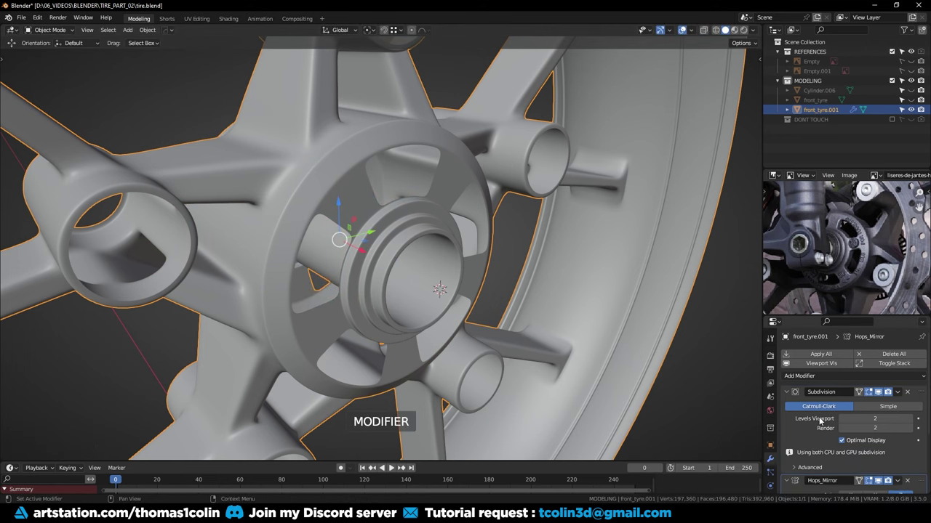
scroll(821, 420, "down", 3)
key("ctrl+a")
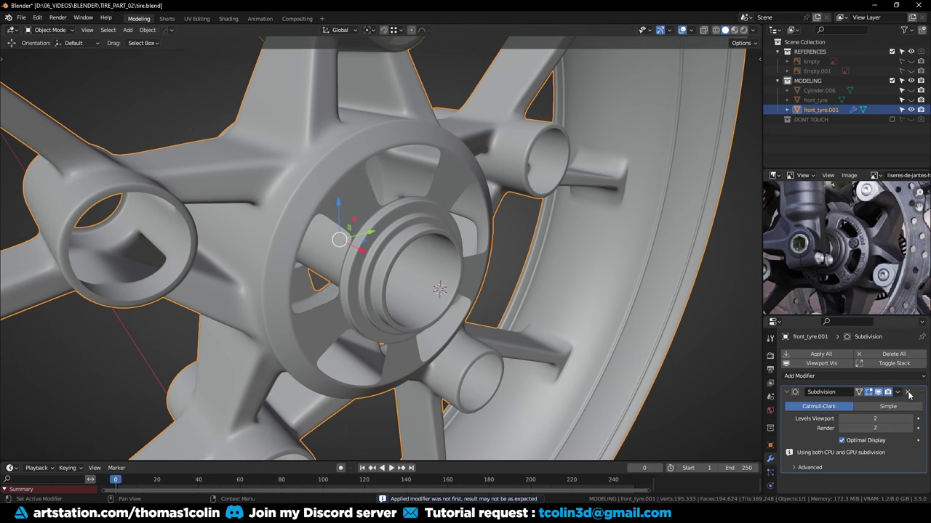
left_click(908, 393)
middle_click_drag(415, 255, 365, 254)
key("Tab")
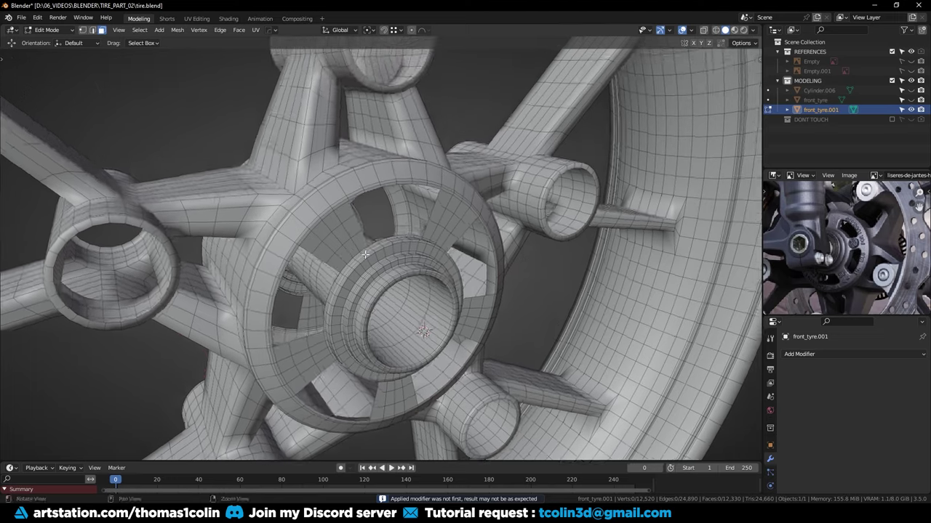
Bridge the front and rear edge loops of the hub's top opening and of the neighbouring upper opening to form their inner walls
left_click_drag(365, 254, 345, 261, "alt")
right_click_drag(345, 262, 339, 169, "alt")
key("2")
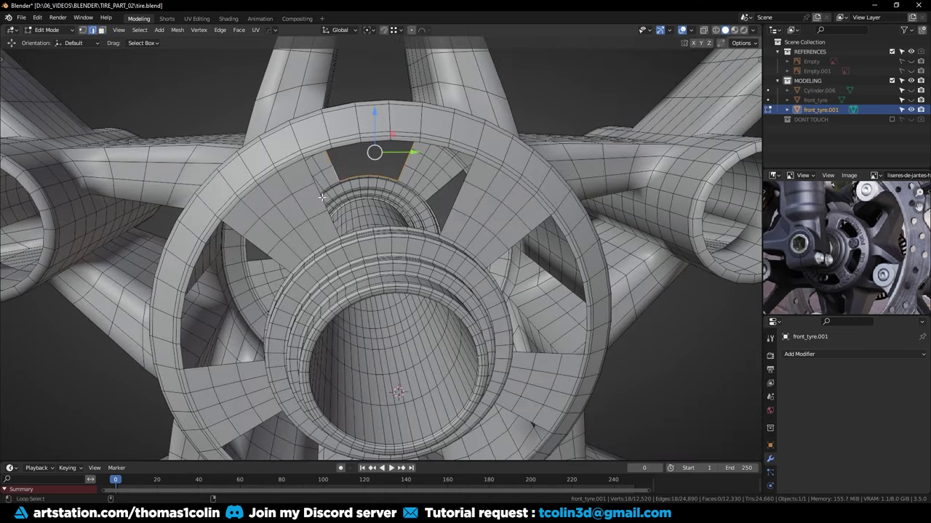
right_click(322, 197)
left_click(322, 197)
middle_click_drag(322, 197, 370, 197)
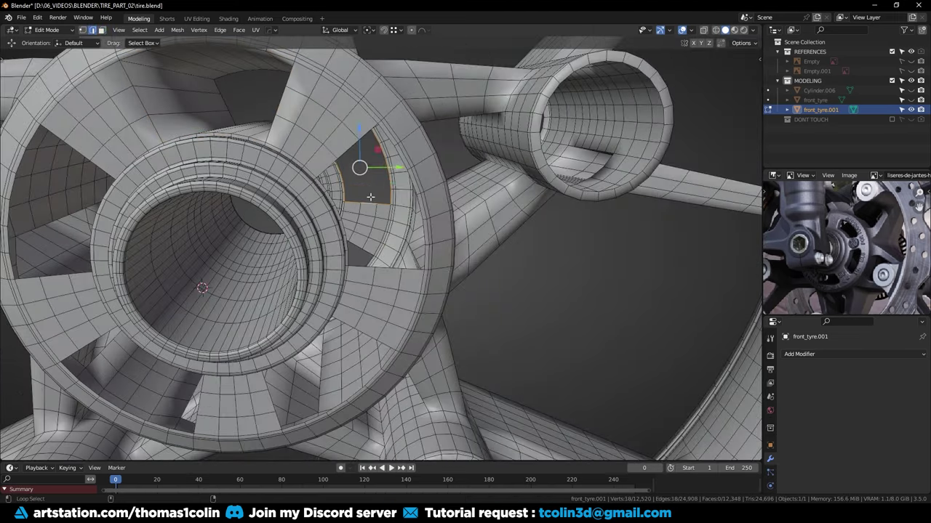
left_click(390, 267, "alt+shift")
key("shift+r")
middle_click_drag(390, 268, 371, 225)
Bridge the front and rear edge loops of the two lower hub openings to wall them in
key("alt+a")
middle_click_drag(342, 349, 364, 313)
left_click(364, 314, "alt")
left_click(322, 344, "alt+shift")
key("shift+r")
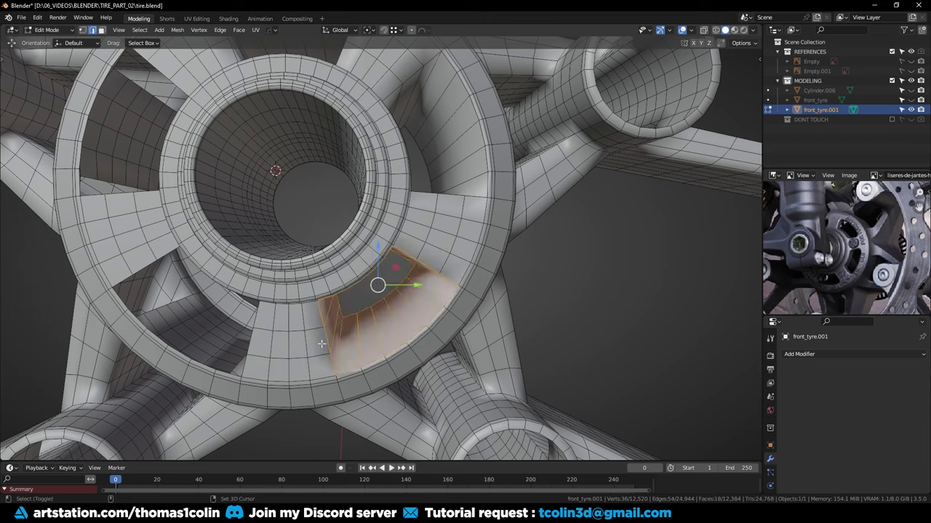
middle_click_drag(321, 343, 429, 318, "alt")
double_click(300, 275)
double_click(272, 314, "shift")
key("shift+r")
middle_click_drag(272, 314, 345, 405, "alt")
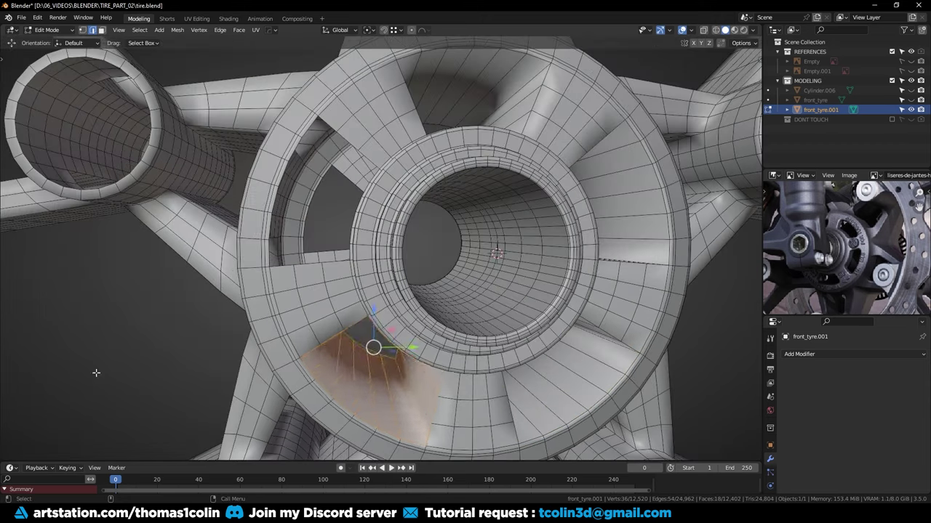
Bridge the front and rear edge loops of the last open hub opening
left_click(96, 373)
double_click(308, 225)
double_click(271, 212, "shift")
key("ctrl+z")
double_click(340, 154, "shift")
key("shift+r")
middle_click_drag(411, 135, 262, 248, "alt")
Add six evenly spaced loop cuts around the inner walls of each of the three upper hub openings
key("ctrl+r")
scroll(258, 247, "up", 5)
left_click(256, 248)
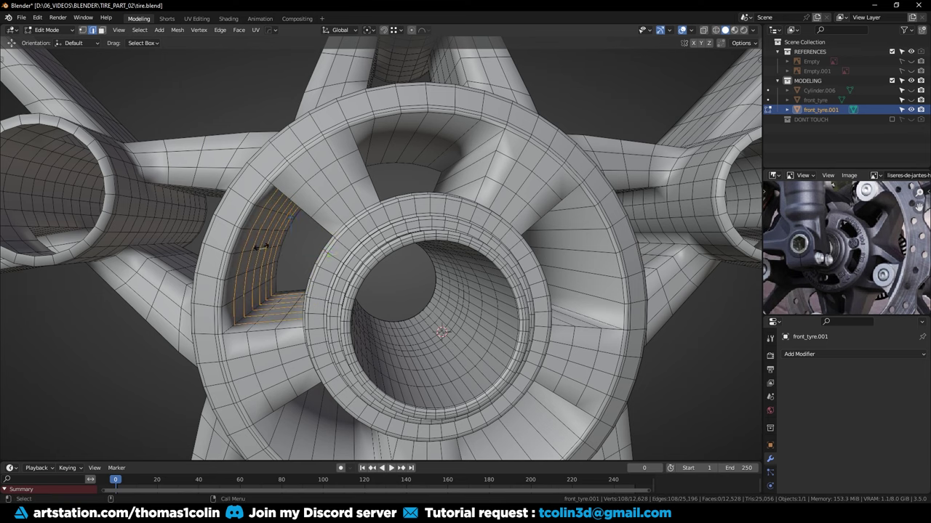
left_click(388, 136)
key("ctrl+r")
scroll(388, 137, "up", 5)
left_click(388, 137)
right_click(389, 136)
left_click(597, 254)
key("ctrl+r")
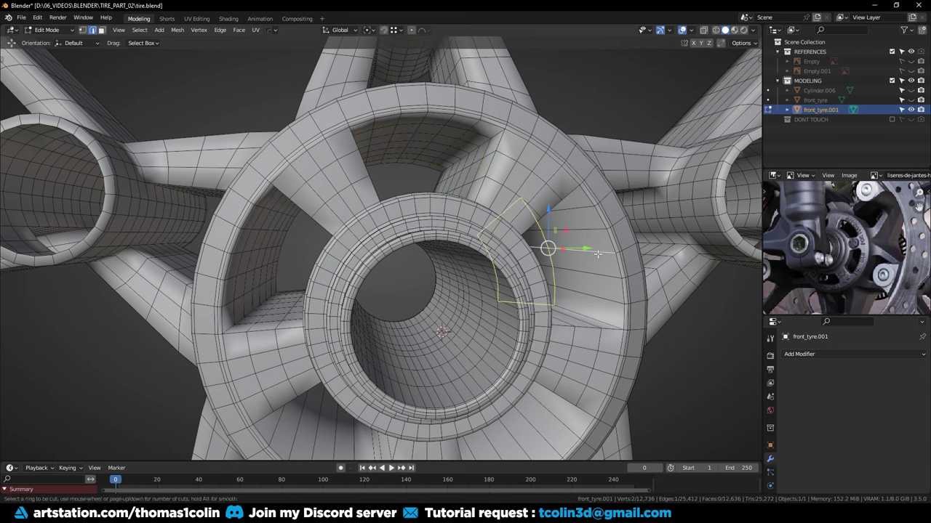
left_click(598, 253)
Add six evenly spaced loop cuts around the inner walls of each of the two lower hub openings
middle_click_drag(598, 253, 509, 218)
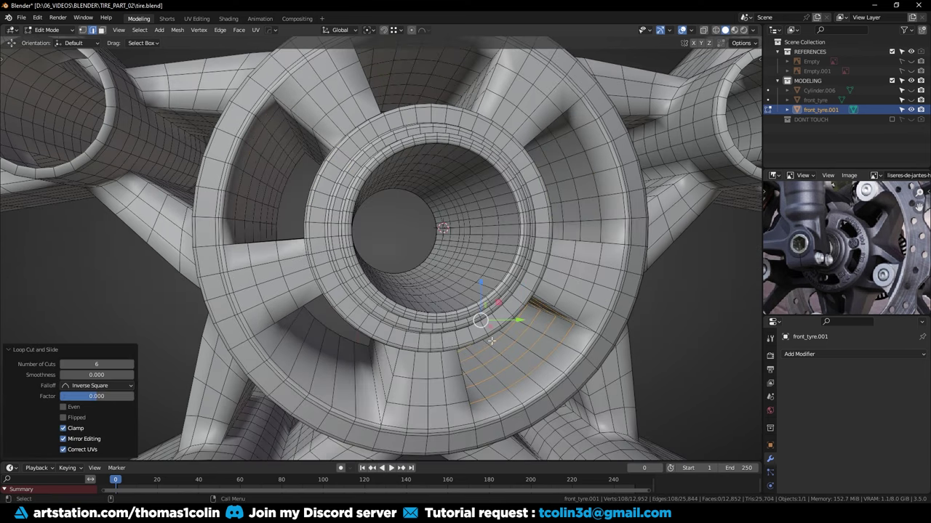
left_click(336, 364)
key("ctrl+r")
scroll(333, 371, "up", 5)
left_click(333, 371)
right_click(332, 372)
left_click(106, 277)
middle_click_drag(106, 277, 321, 353)
Add a supporting loop cut close to the hub face inside each upper opening, sliding it to a factor of about -0.699
middle_click_drag(291, 247, 538, 211)
scroll(347, 221, "up", 2)
left_click(334, 245)
left_click(345, 246)
key("ctrl+r")
left_click(447, 182)
left_click(363, 304)
key("ctrl+r")
left_click(538, 211)
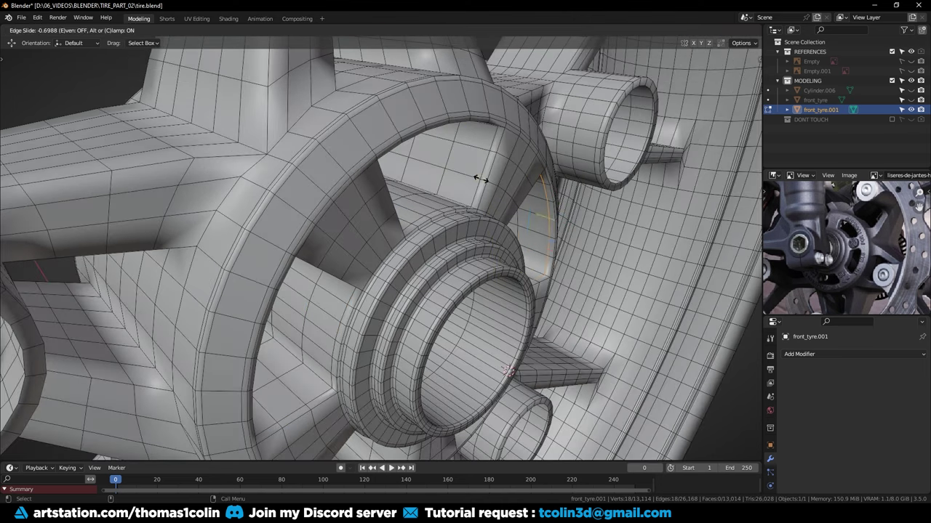
left_click(480, 179)
Add a supporting loop cut with a slide factor of -0.699 close to the hub face inside each of the two lower openings
middle_click_drag(480, 178, 486, 129)
key("ctrl+r")
left_click(417, 336)
left_click(356, 243)
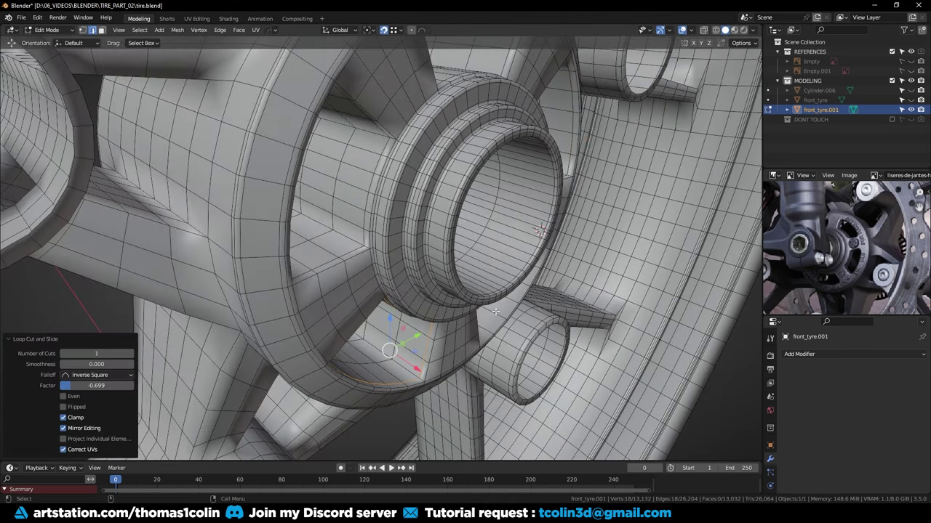
key("ctrl+r")
left_click(495, 311)
left_click(424, 356)
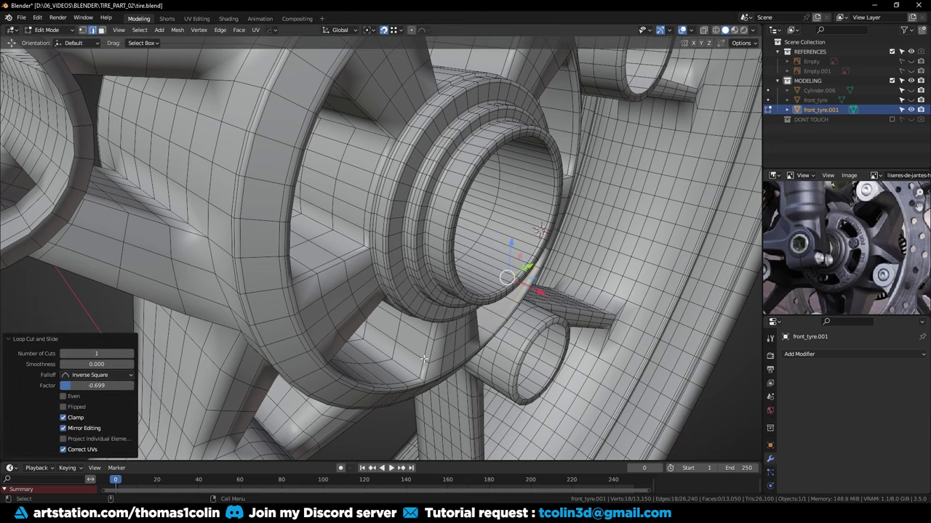
Return to Object Mode, mirror the edited hub openings to the wheel's other side along X and apply the mirror modifier
scroll(425, 342, "down", 3)
key("Tab")
key("alt+x")
left_click(420, 215)
key("ctrl+a")
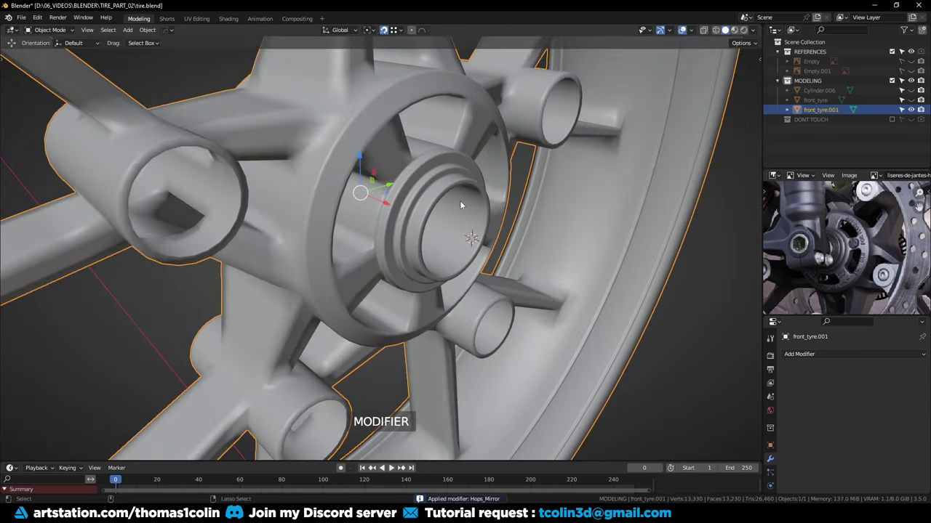
Add a Subdivision modifier with viewport level 3 to the wheel and deselect it
key("ctrl+2")
middle_click_drag(465, 205, 363, 224)
key("Tab")
key("Tab")
left_click(363, 224)
key("ctrl+3")
left_click(280, 120)
scroll(342, 186, "down", 4)
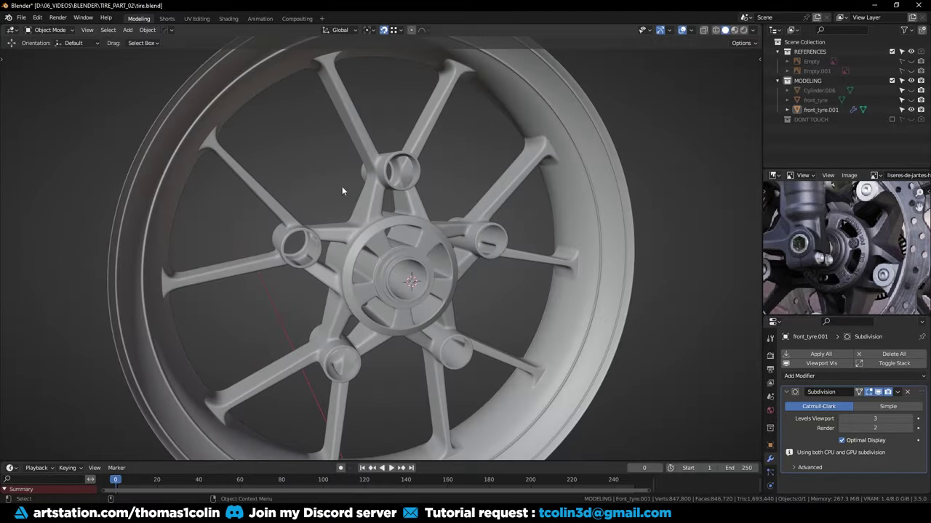
Unhide the tyre and brake disc parts so the complete wheel assembly shows, and save the file
key("ctrl+s")
middle_click_drag(342, 186, 224, 240)
key("alt+h")
key("ctrl+s")
scroll(224, 240, "down", 5)
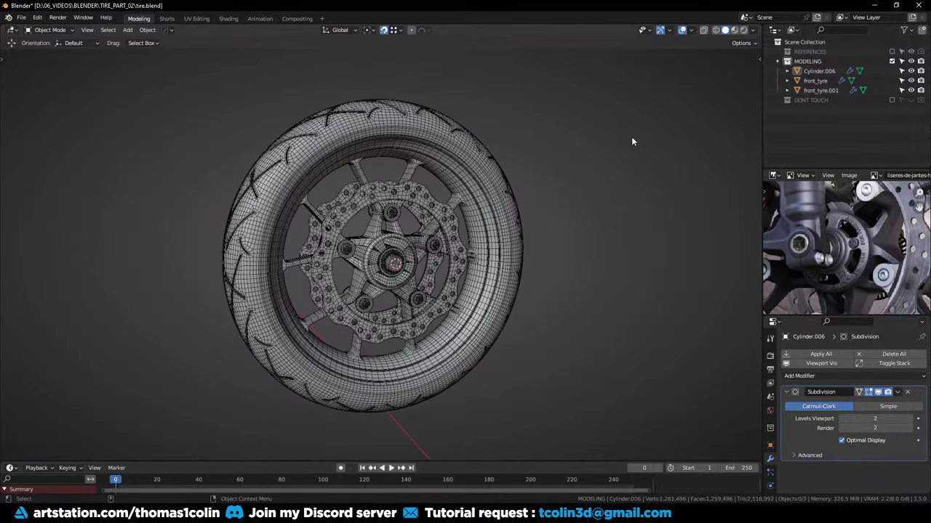
scroll(607, 195, "down", 1)
key("ctrl+s")
Preview the complete wheel assembly in rendered viewport shading from another angle
key("z")
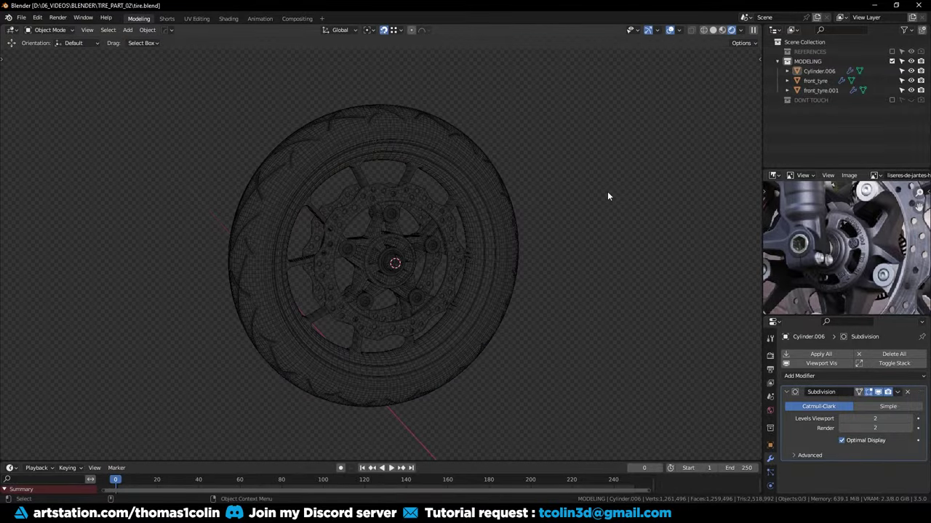
key("shift+z")
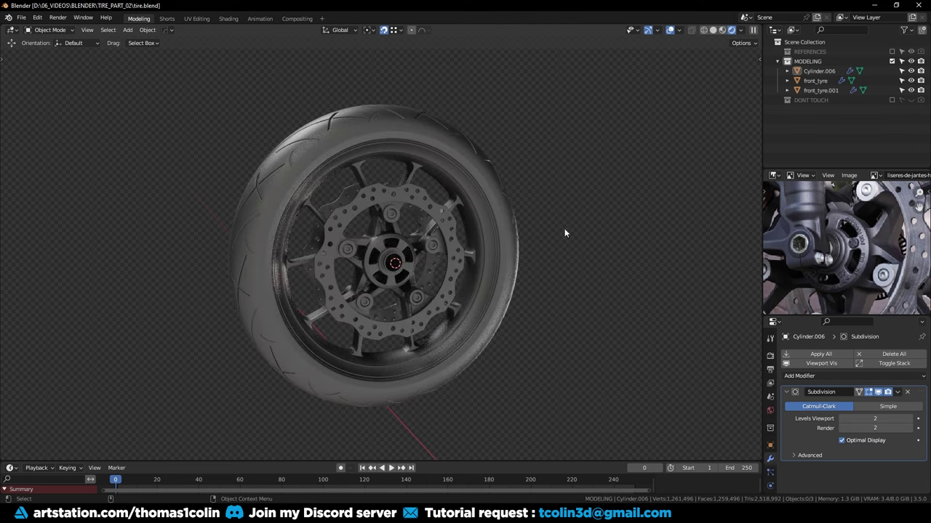
mouse_move(560, 231)
middle_mouse_down()
mouse_move(544, 251)
mouse_move(489, 264)
mouse_move(459, 263)
mouse_move(445, 251)
middle_mouse_up()
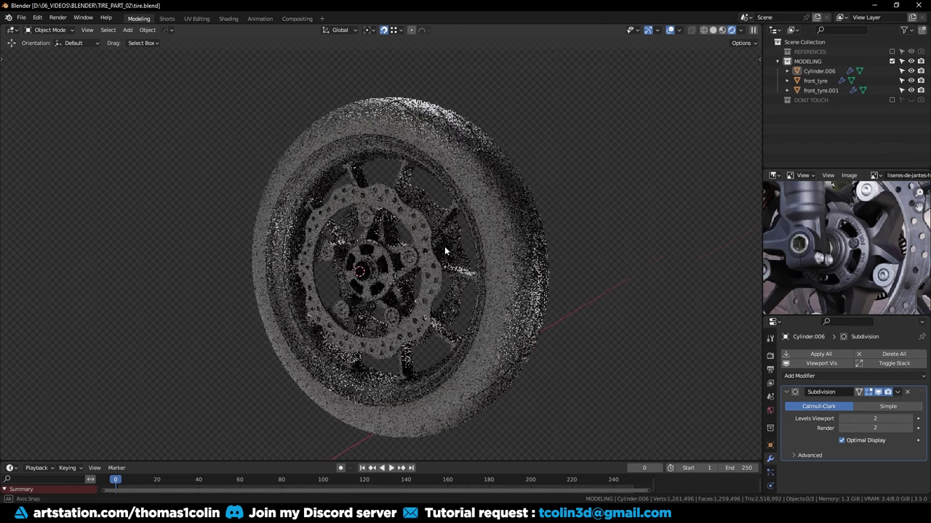